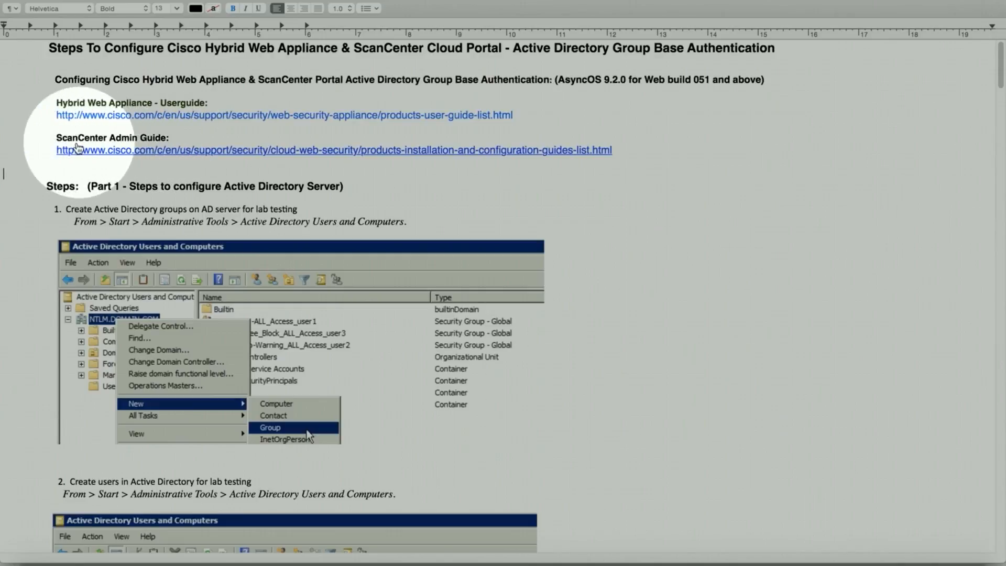
# Step: Scroll past the user-guide links and Part 1 steps 1–2 to step 3, adding a user to an AD group
pyautogui.scroll(-3, 44, 151)
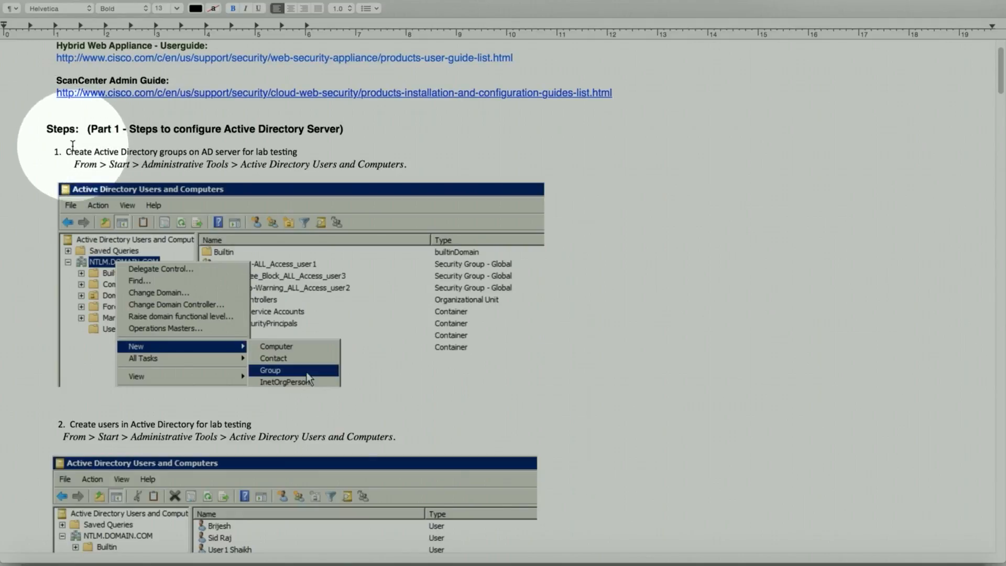
pyautogui.scroll(-2, 72, 145)
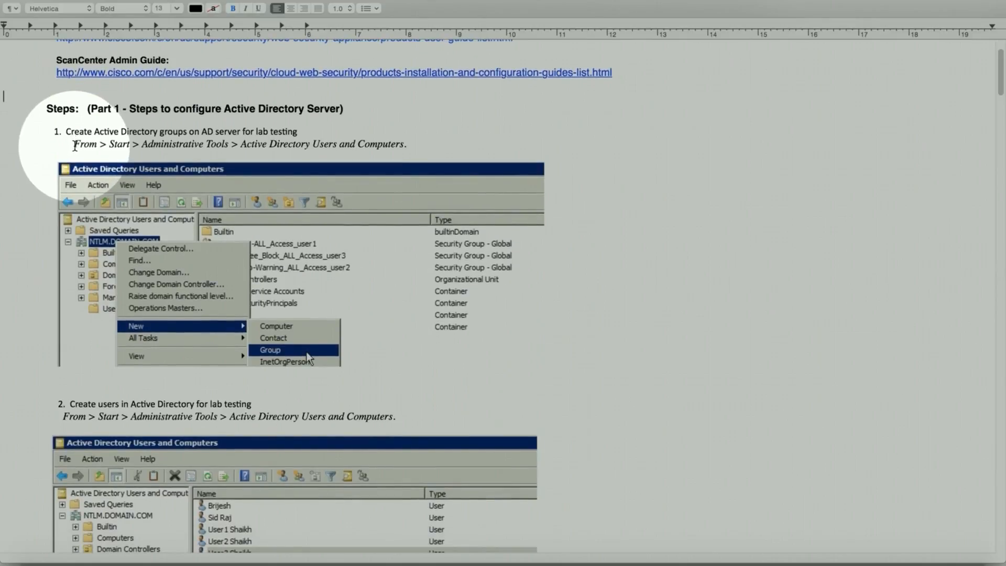
pyautogui.scroll(-2, 75, 147)
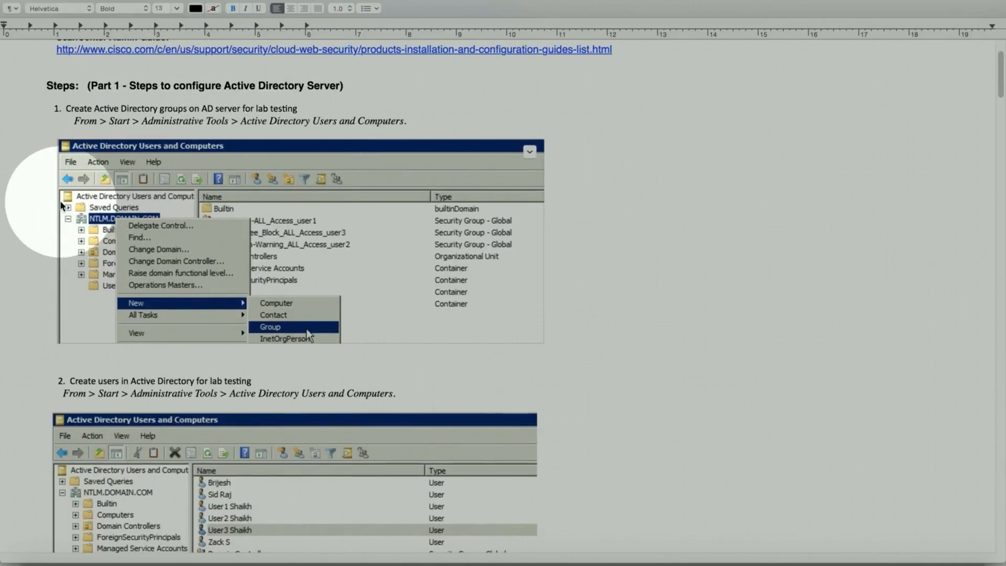
pyautogui.scroll(-8, 33, 205)
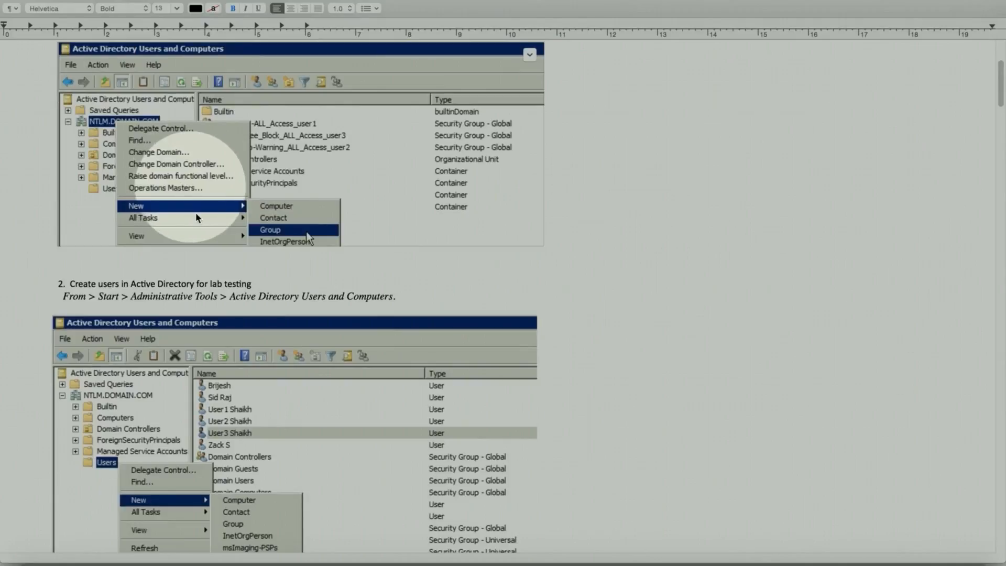
pyautogui.scroll(-2, 97, 272)
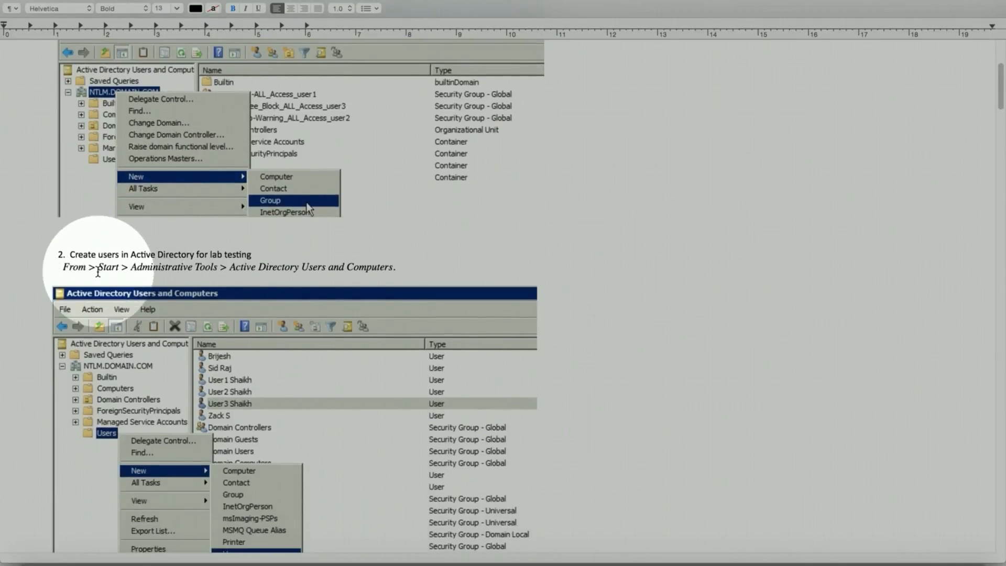
pyautogui.scroll(-2, 98, 272)
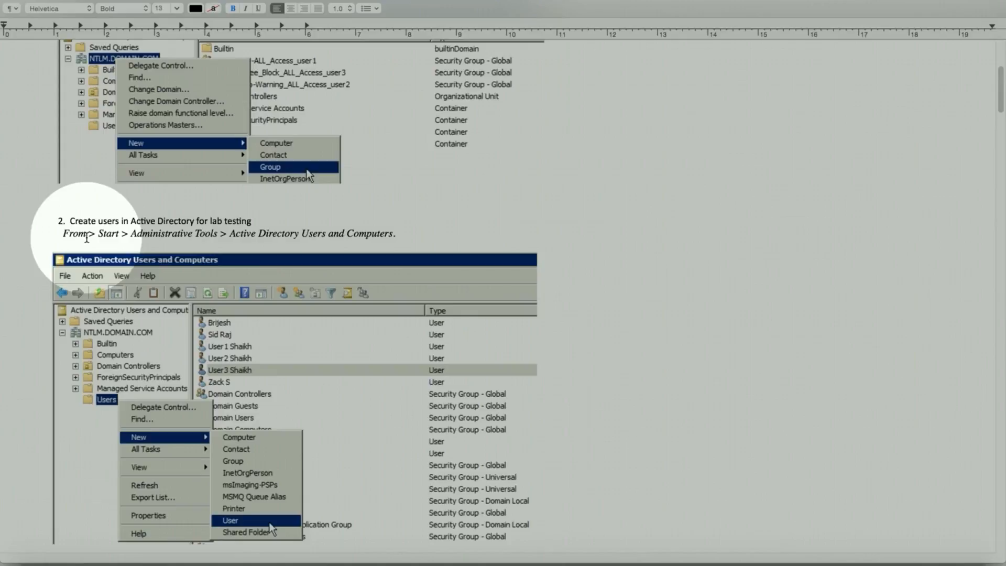
pyautogui.scroll(-3, 87, 239)
pyautogui.scroll(-5, 88, 238)
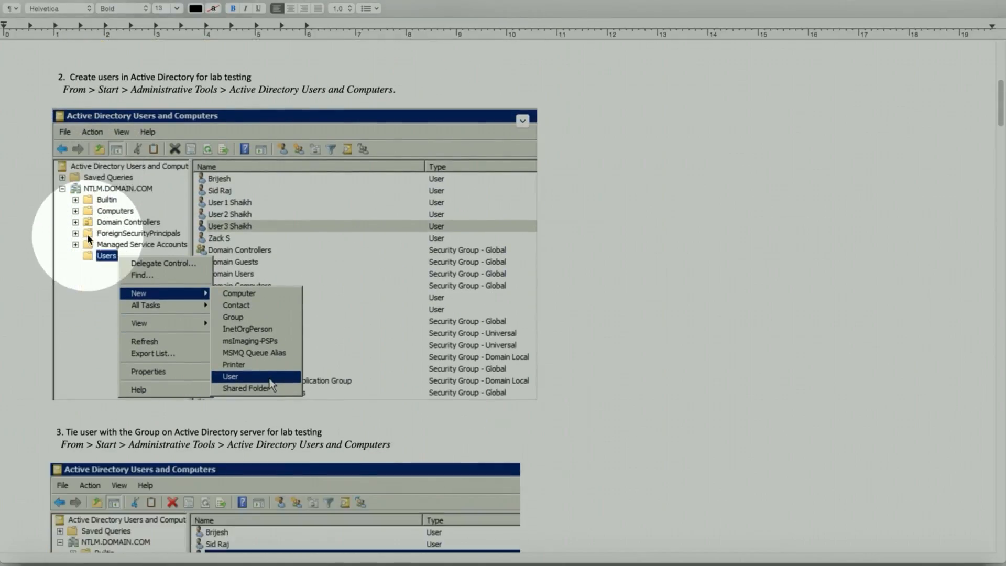
pyautogui.scroll(-2, 88, 240)
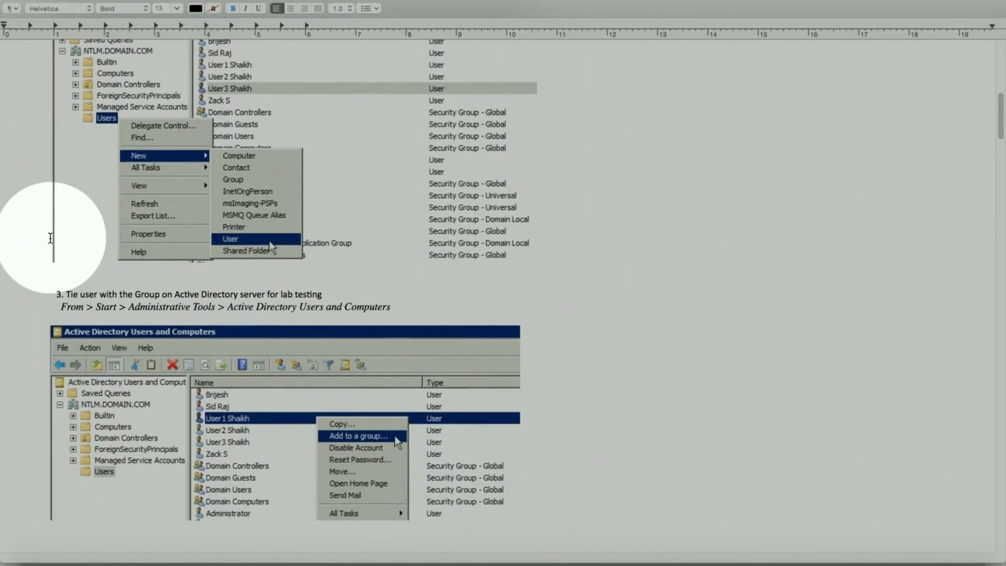
pyautogui.scroll(-1, 50, 238)
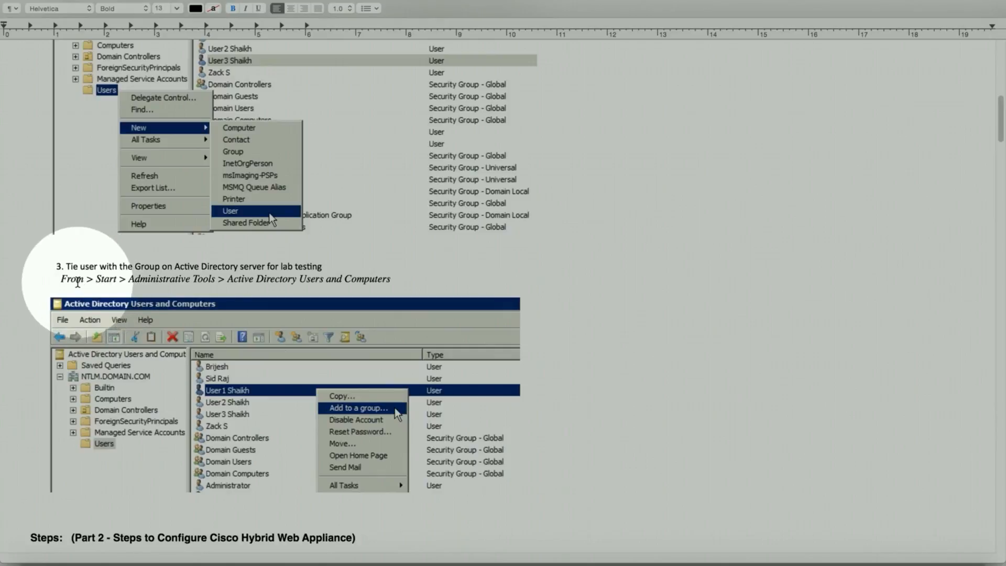
# Step: Scroll through Part 2's Hybrid Web Appliance identification profile steps and Add Profile screenshot
pyautogui.scroll(-5, 77, 283)
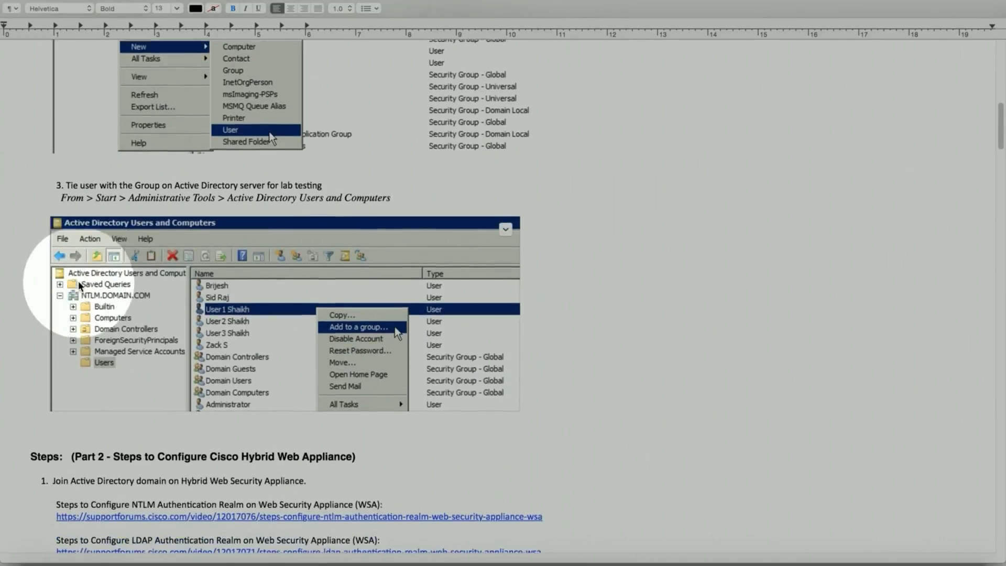
pyautogui.scroll(-3, 78, 284)
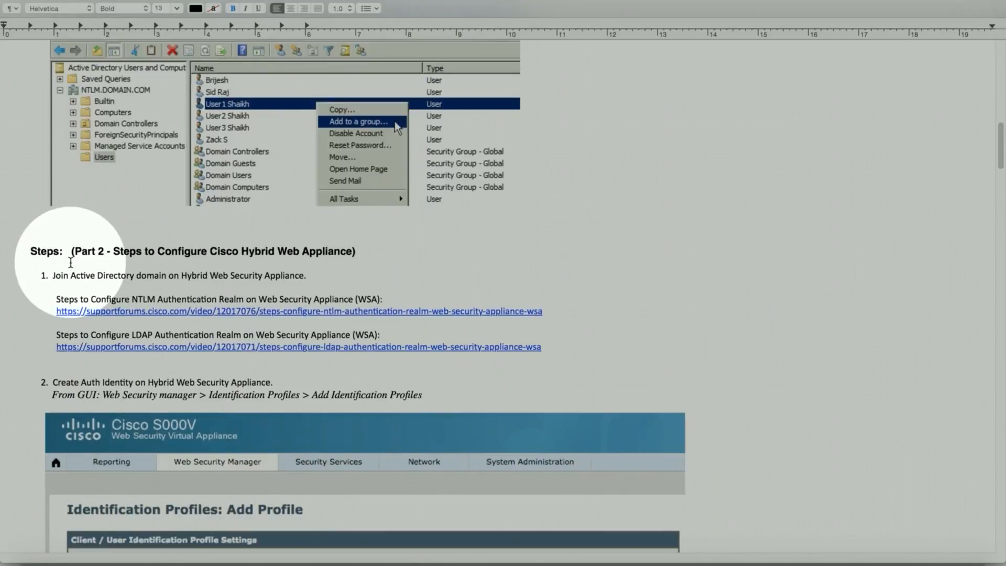
pyautogui.scroll(-2, 72, 272)
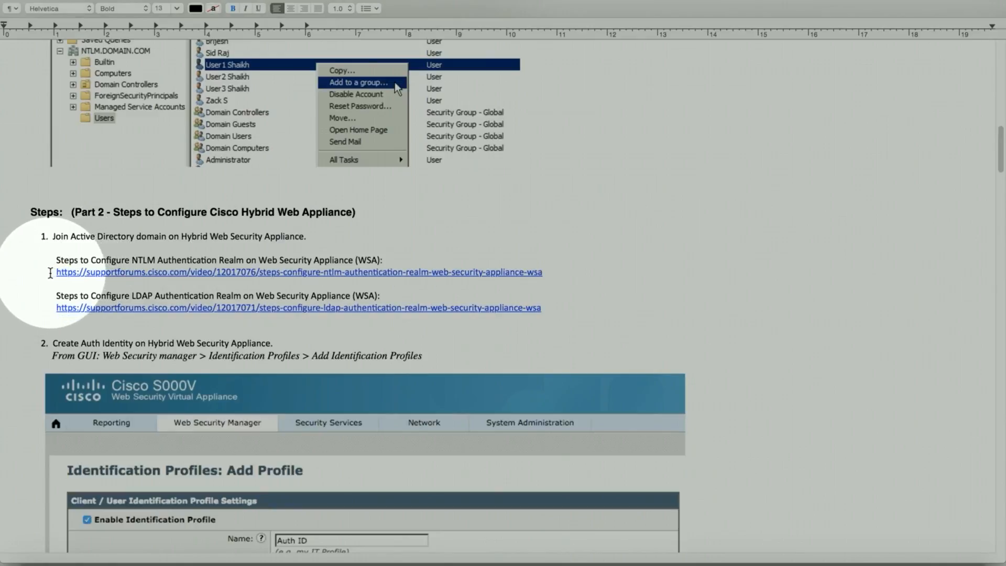
pyautogui.scroll(-3, 50, 273)
pyautogui.scroll(-1, 51, 273)
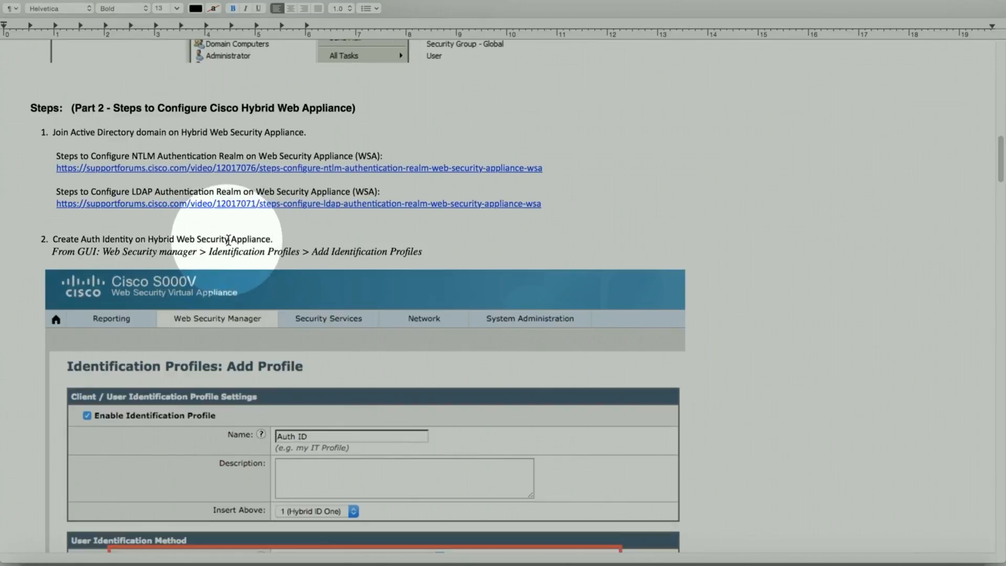
pyautogui.scroll(-1, 231, 241)
pyautogui.scroll(-4, 231, 241)
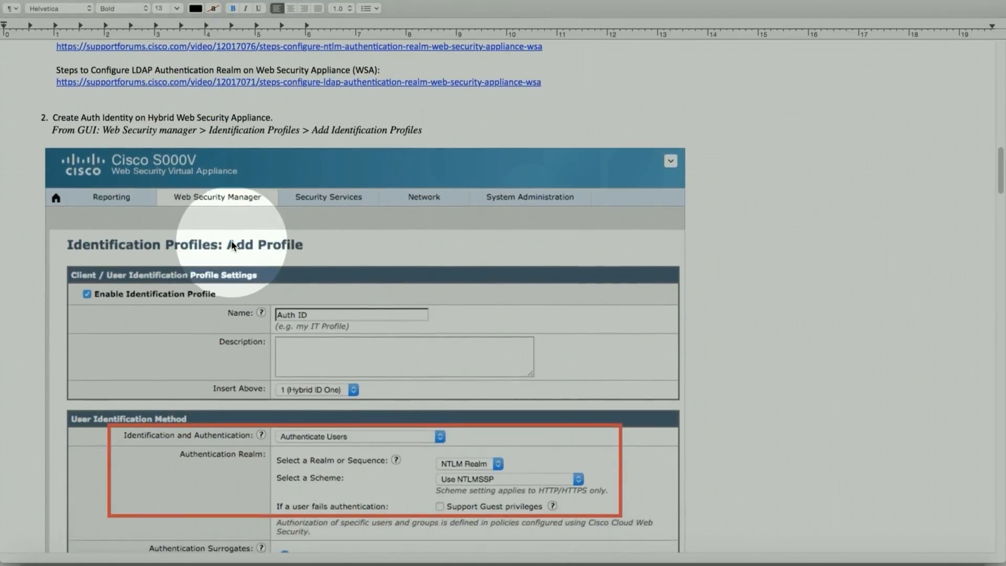
# Step: Continue down to the Part 3 ScanCenter heading and the Manage Groups screenshot
pyautogui.scroll(-1, 231, 245)
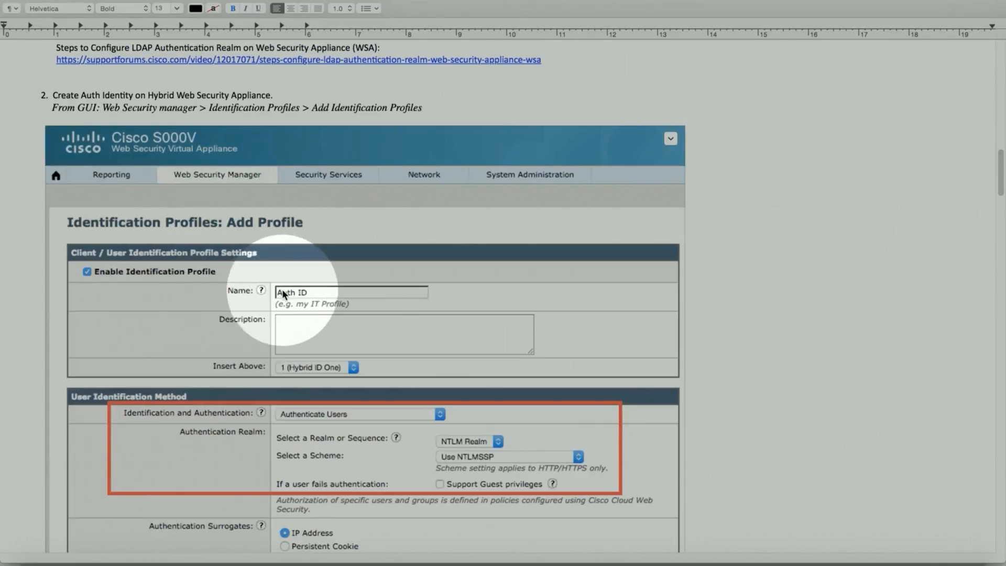
pyautogui.scroll(-4, 242, 315)
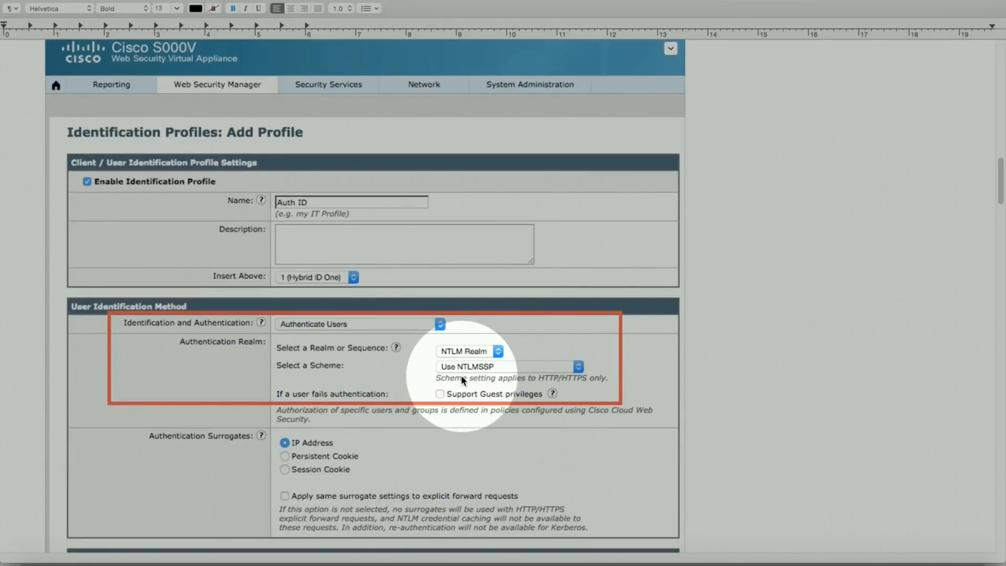
pyautogui.scroll(-4, 461, 375)
pyautogui.scroll(-3, 460, 376)
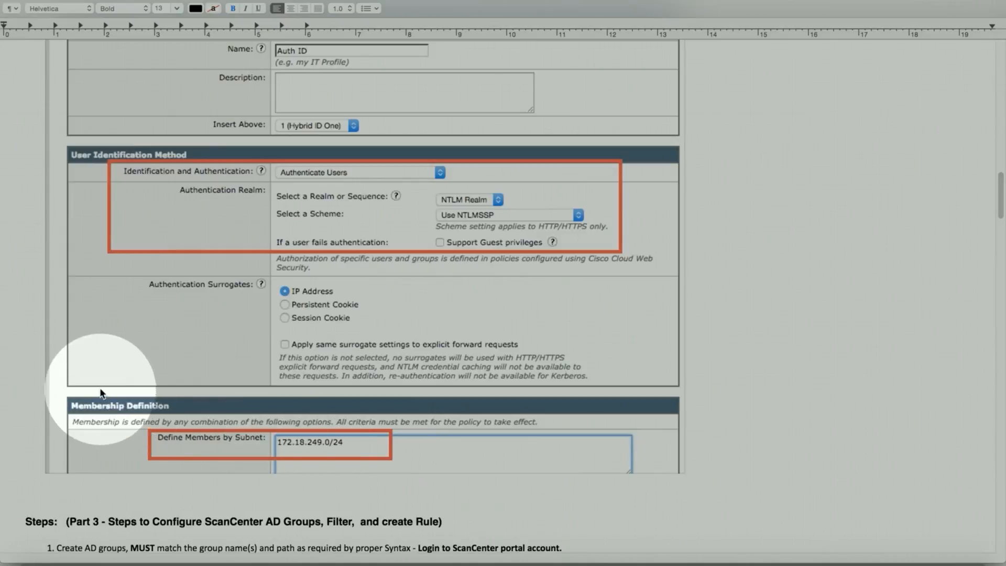
pyautogui.scroll(-9, 99, 387)
pyautogui.scroll(-6, 100, 391)
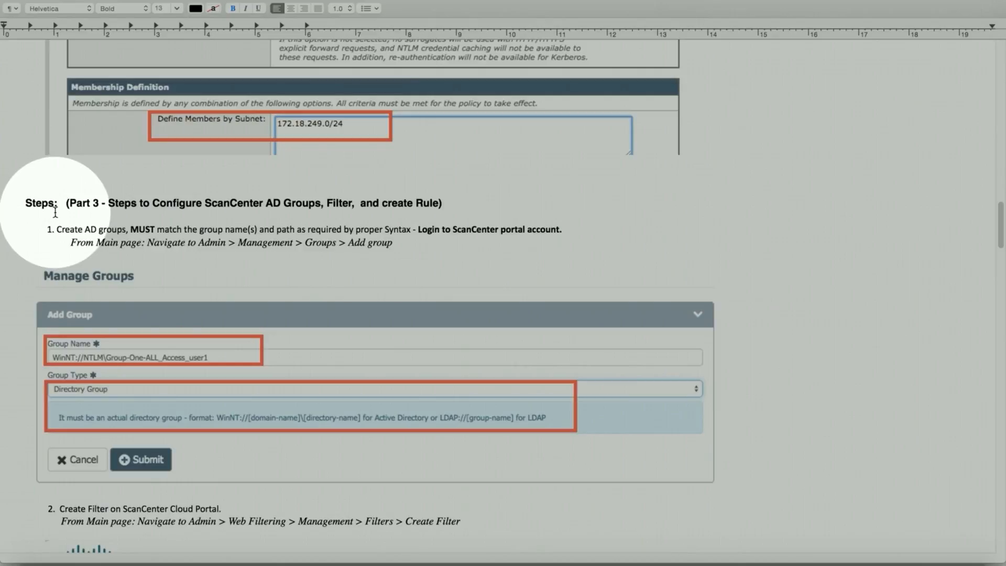
# Step: Scroll past the Add Group screenshot to step 2's Create Filter screenshot and filter list
pyautogui.scroll(-2, 60, 220)
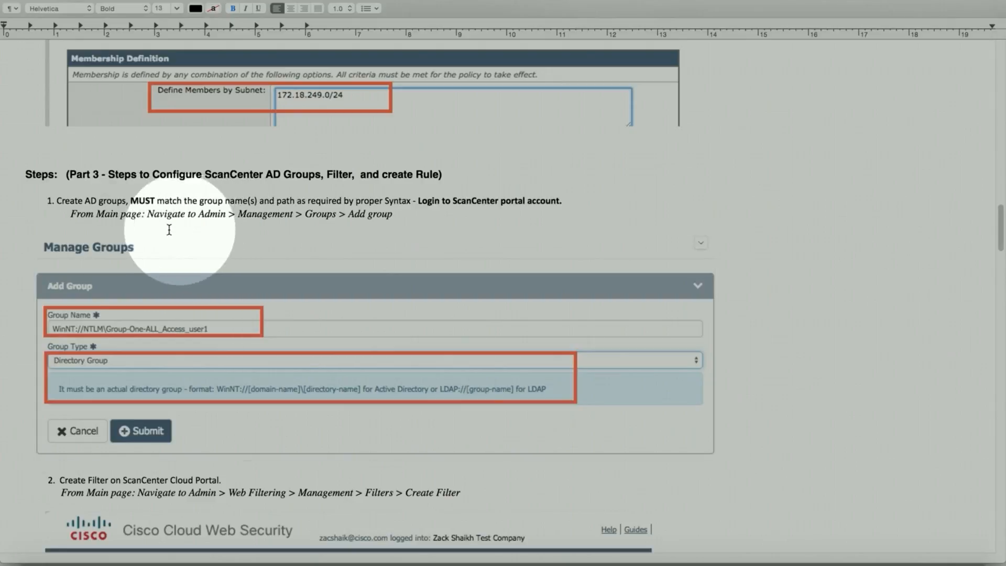
pyautogui.scroll(-3, 168, 225)
pyautogui.scroll(-2, 163, 234)
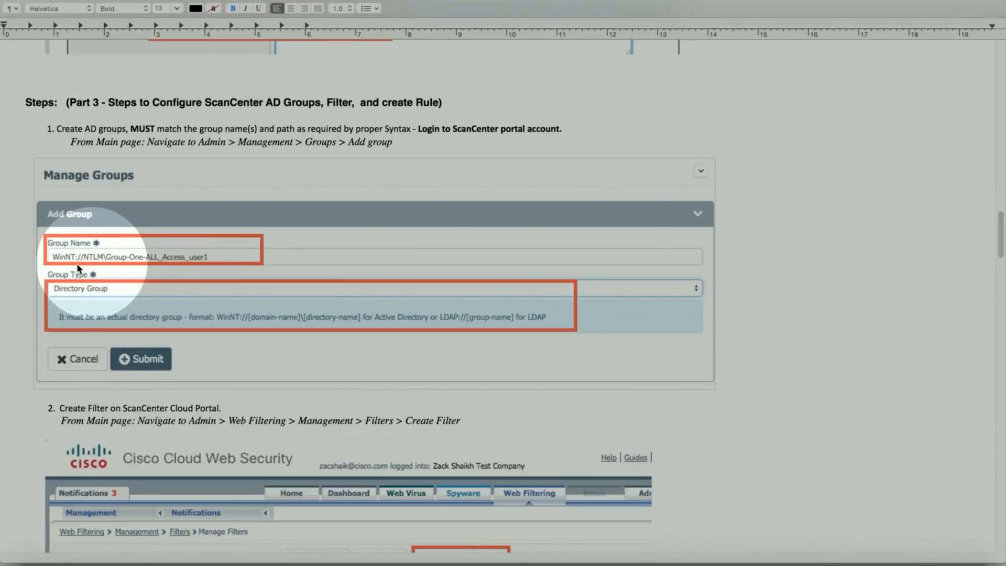
pyautogui.scroll(-4, 64, 266)
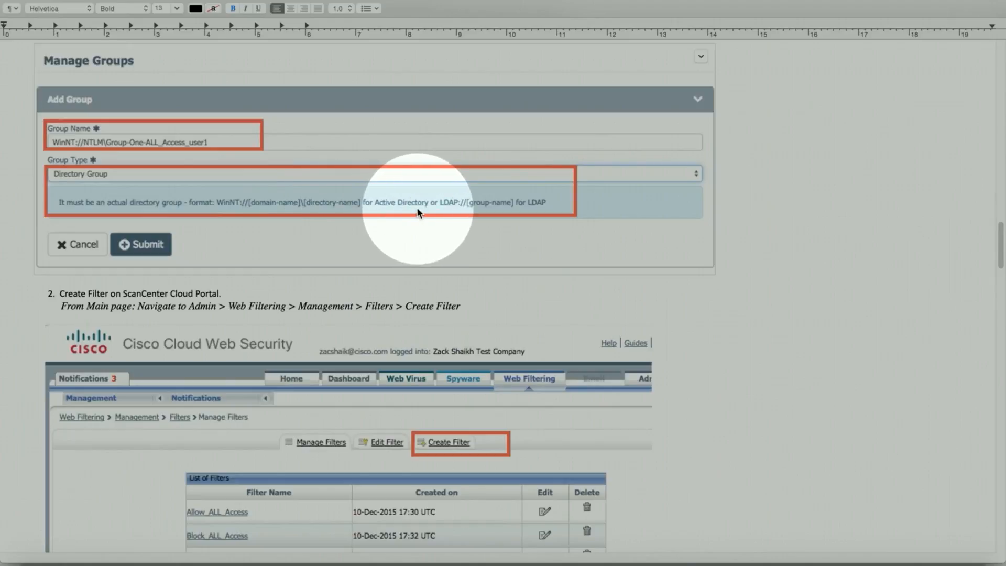
pyautogui.scroll(-2, 73, 286)
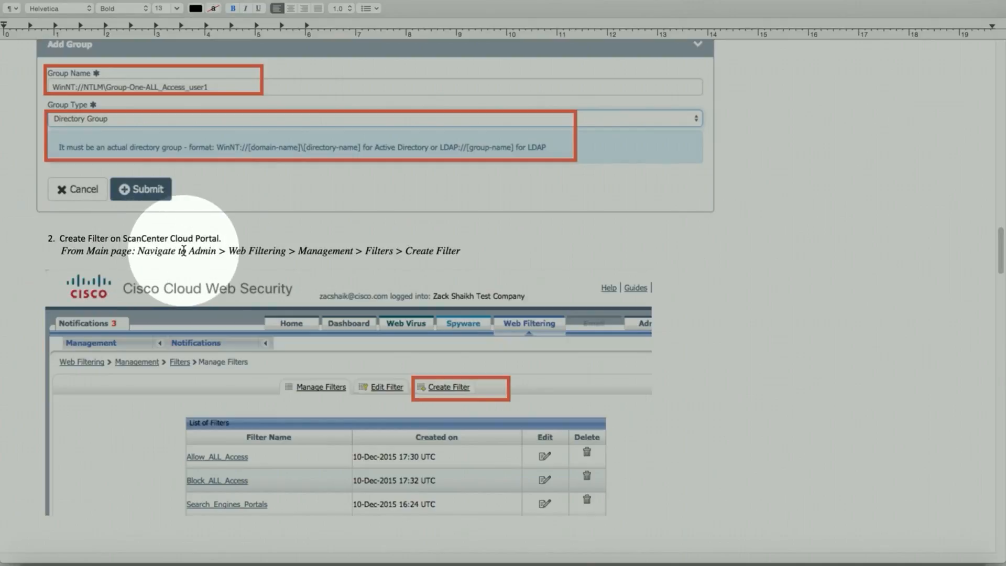
pyautogui.scroll(-5, 185, 251)
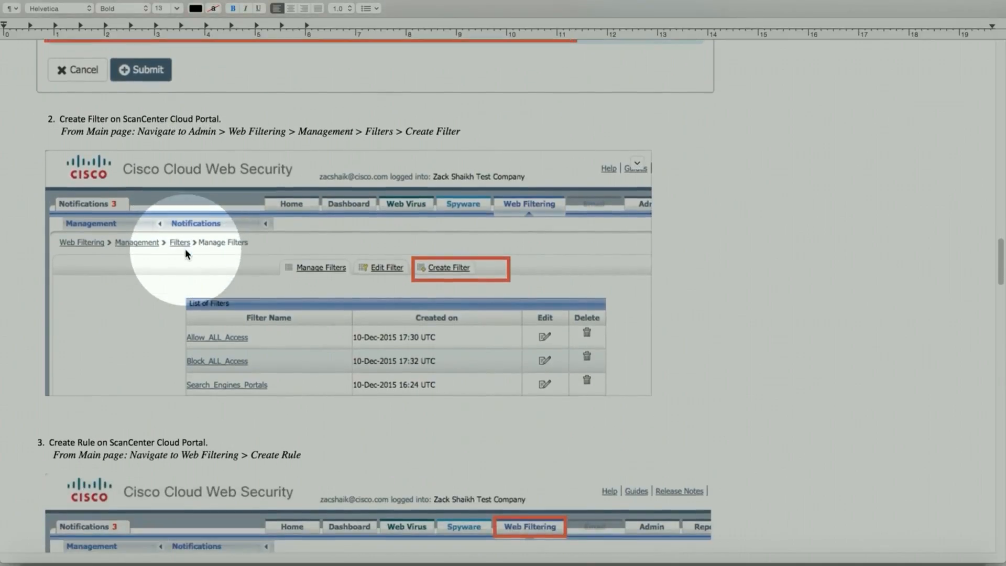
# Step: Scroll past step 3's Create Rule screenshot to step 4's three-rule Company Policy table
pyautogui.scroll(-5, 162, 257)
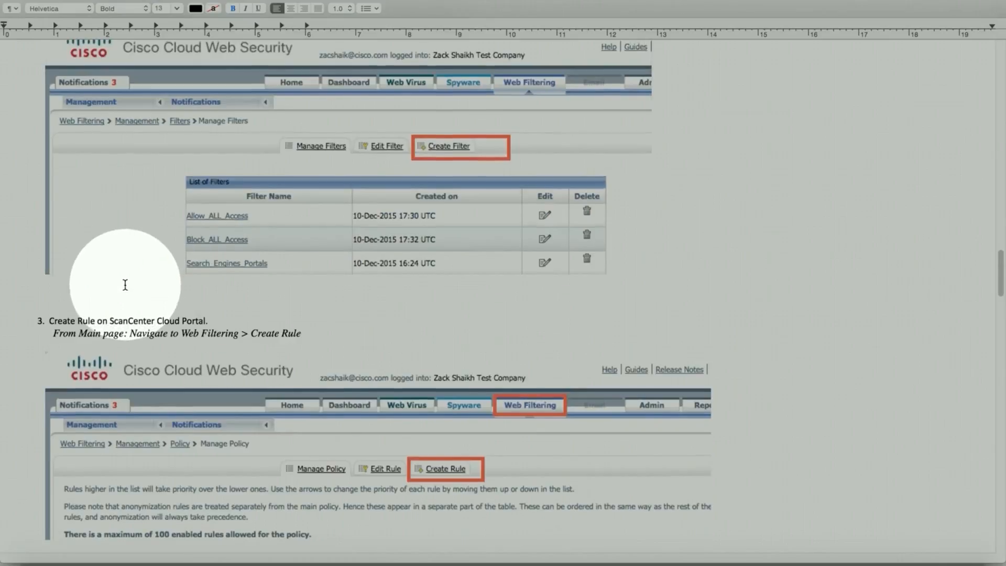
pyautogui.scroll(-2, 130, 288)
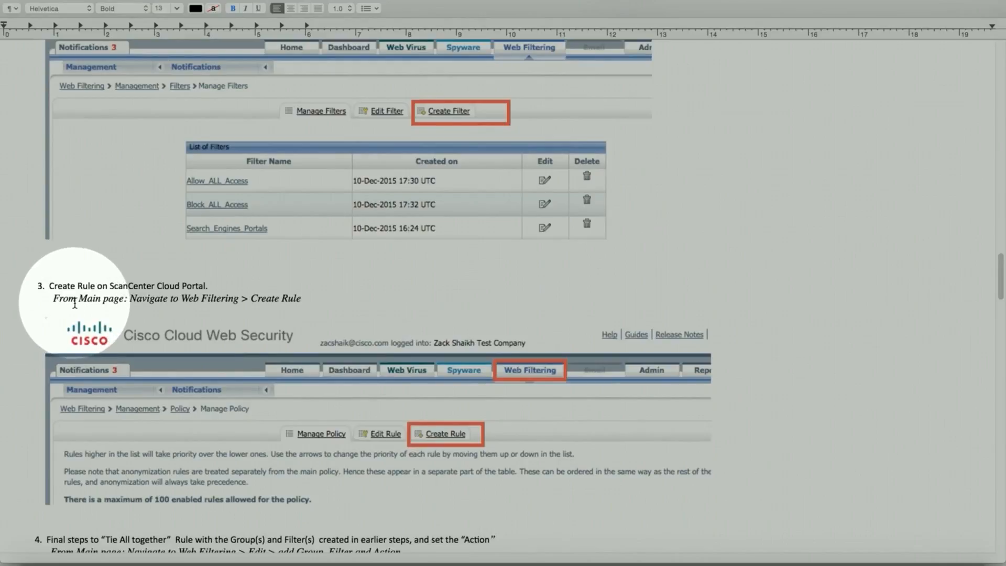
pyautogui.scroll(-5, 76, 303)
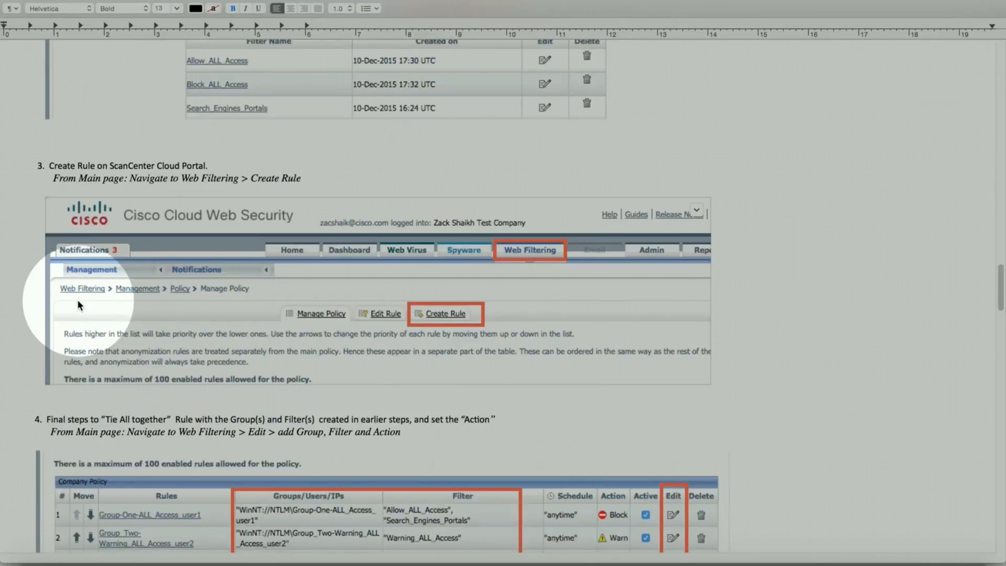
pyautogui.scroll(-4, 77, 303)
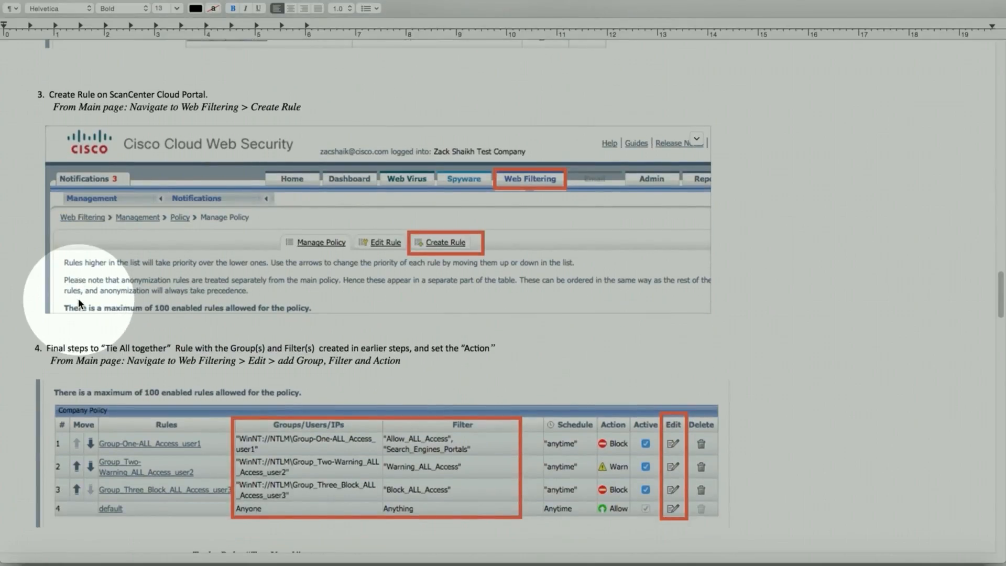
pyautogui.scroll(-1, 79, 300)
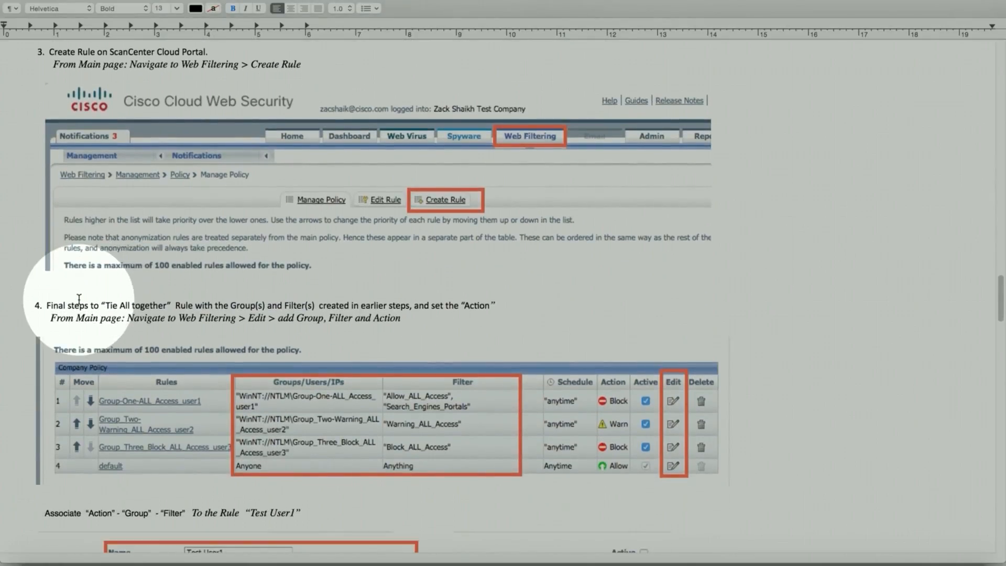
pyautogui.scroll(-1, 79, 298)
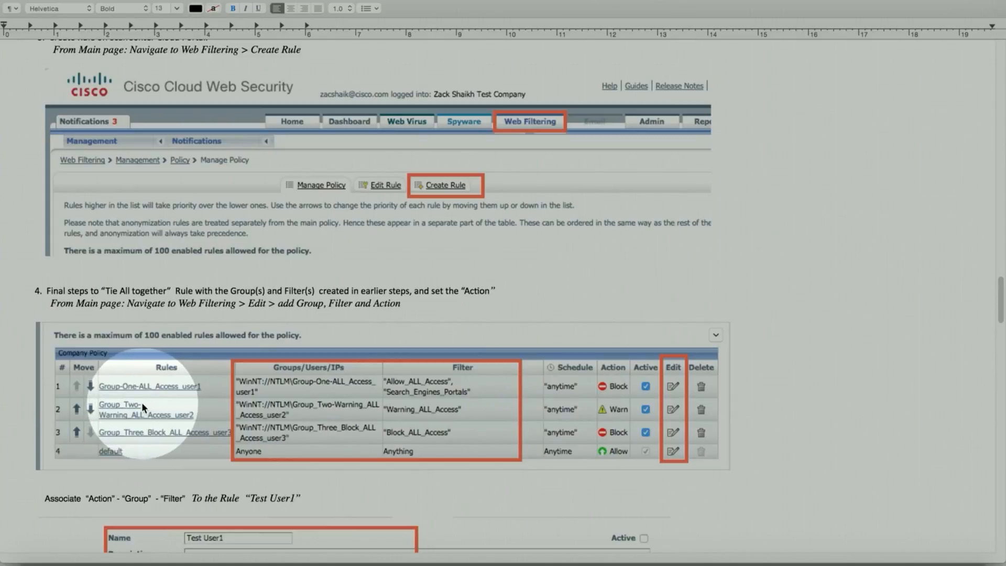
# Step: Scroll past the Test User1 Block rule screenshot to the Troubleshooting - Verification - Caveats heading
pyautogui.scroll(-5, 114, 391)
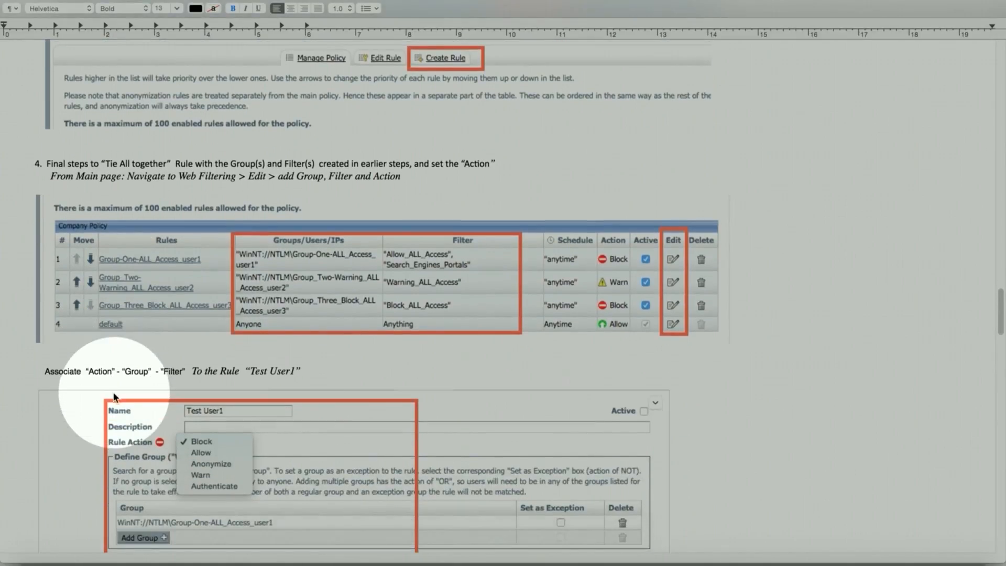
pyautogui.scroll(-2, 114, 395)
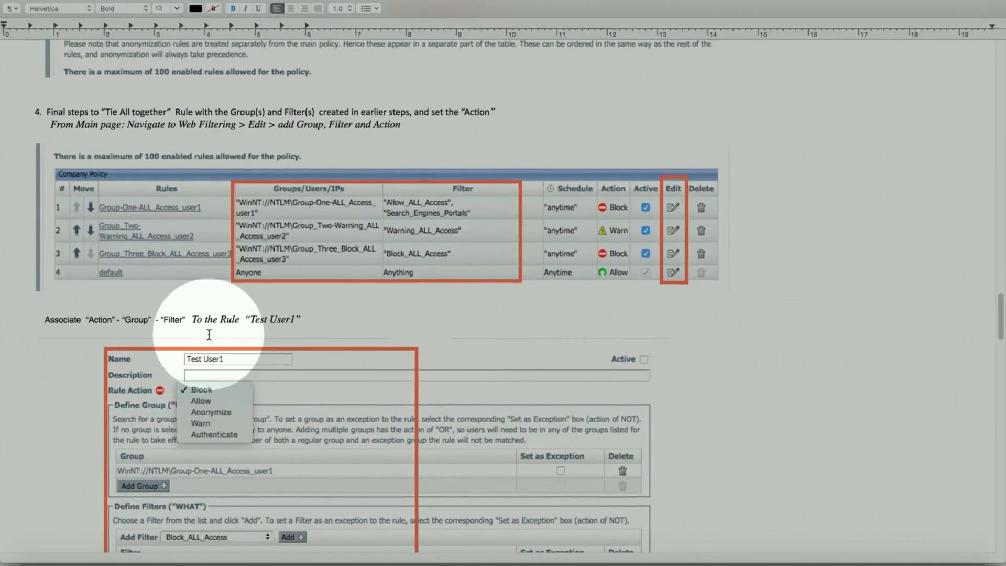
pyautogui.scroll(-2, 208, 334)
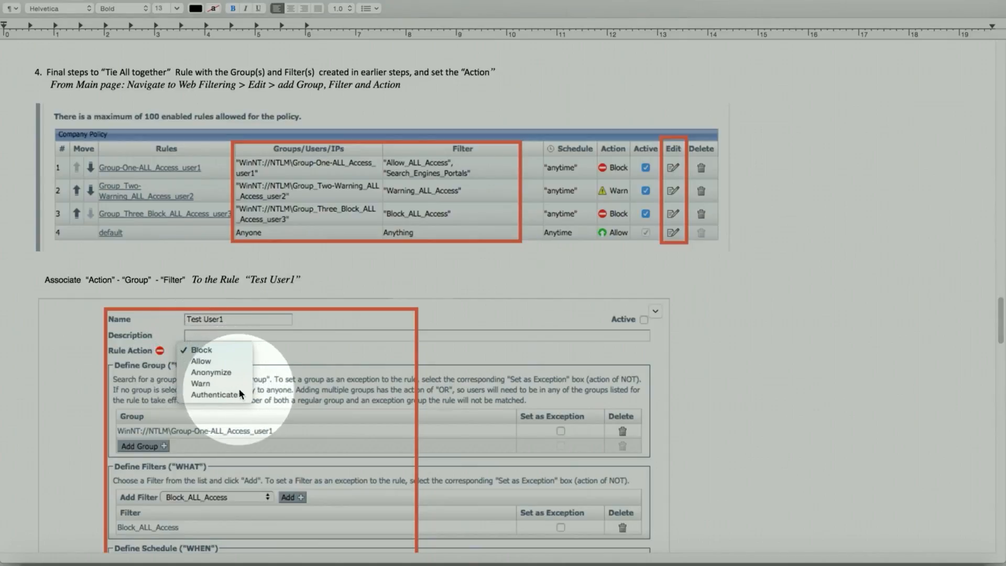
pyautogui.scroll(-4, 161, 377)
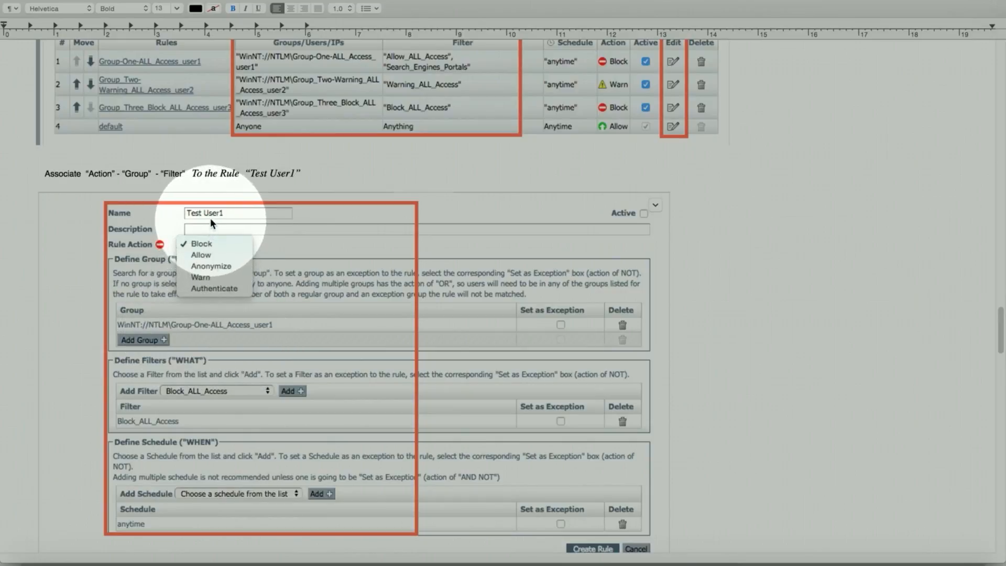
pyautogui.scroll(-2, 175, 377)
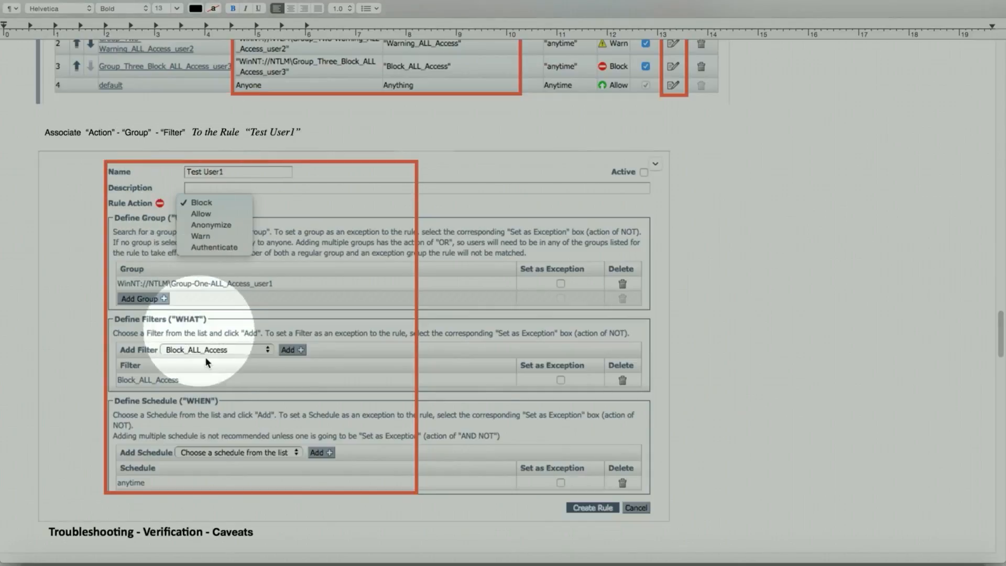
pyautogui.scroll(-3, 185, 388)
pyautogui.scroll(-1, 186, 390)
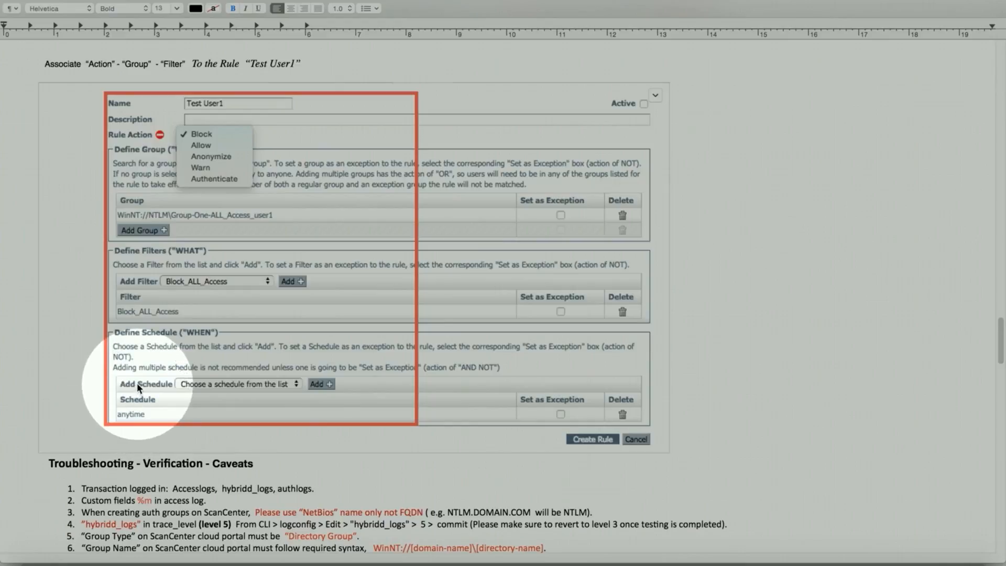
# Step: Read slowly through the ten caveats down to the Sample logs entries' Accesslogs examples
pyautogui.scroll(-5, 139, 383)
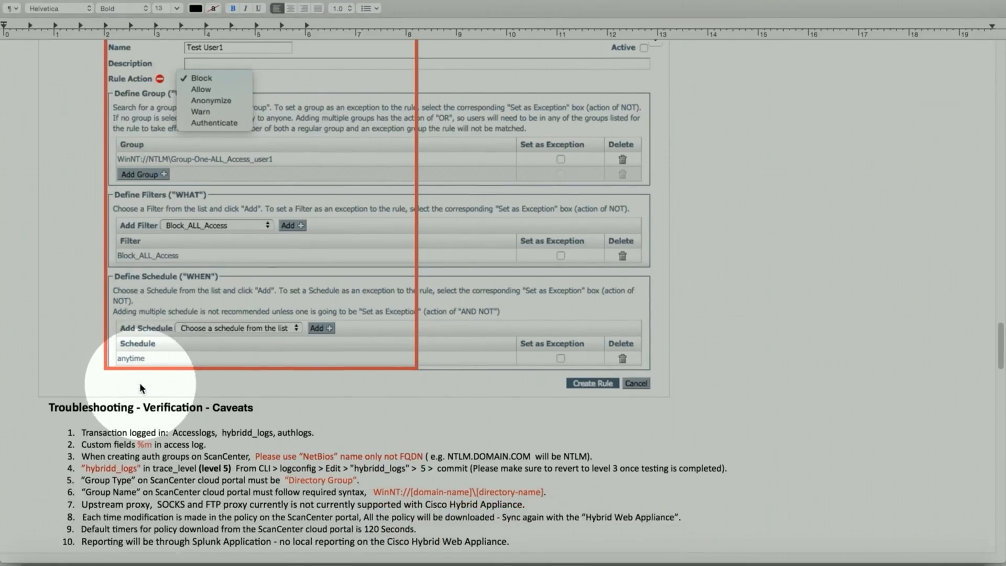
pyautogui.scroll(-1, 140, 382)
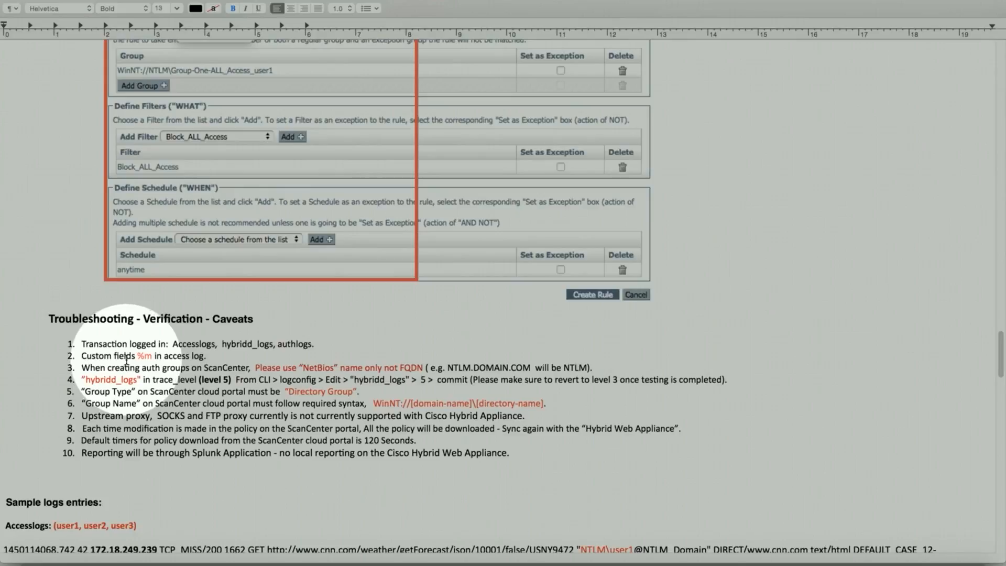
pyautogui.scroll(-3, 126, 361)
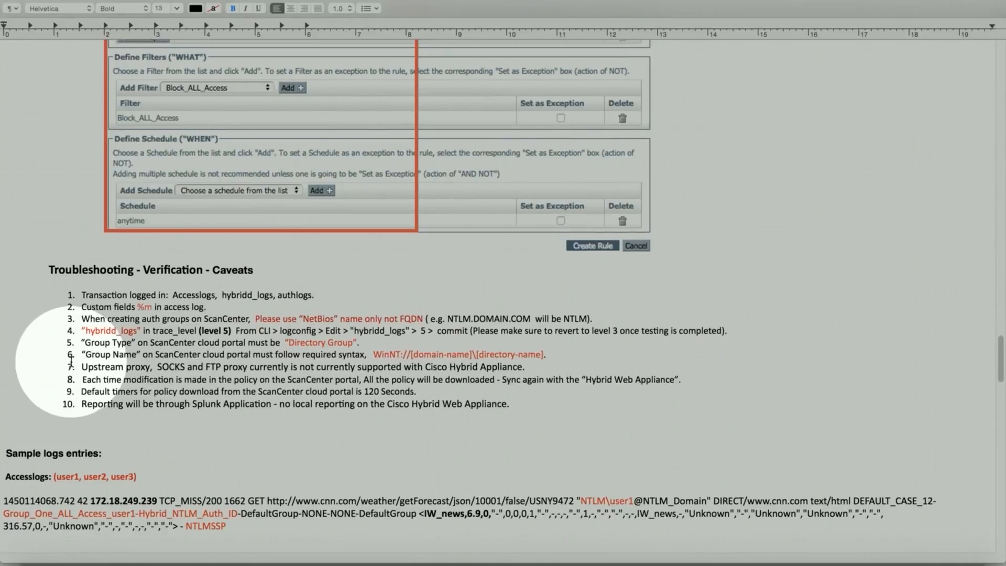
pyautogui.scroll(-2, 74, 362)
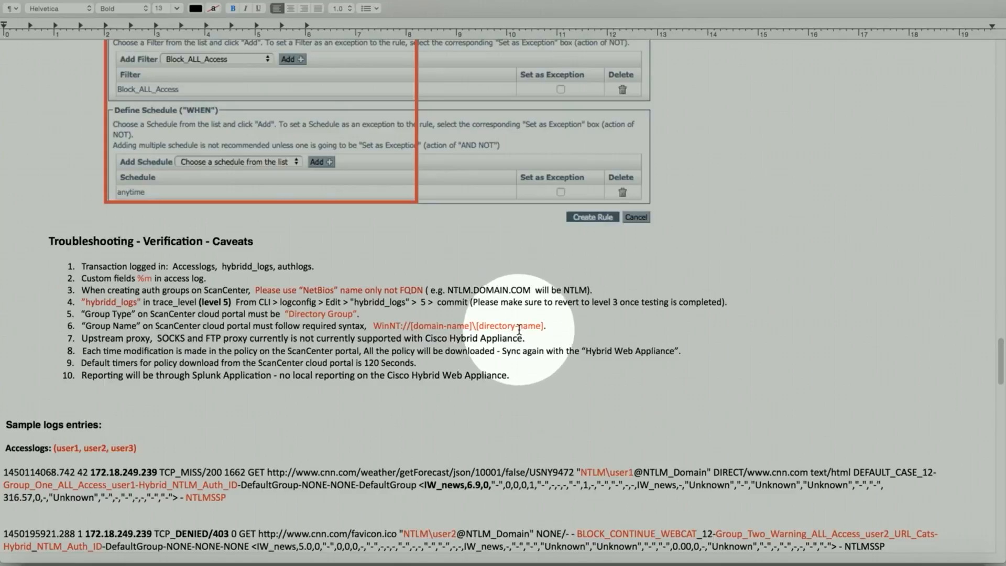
pyautogui.scroll(-2, 188, 336)
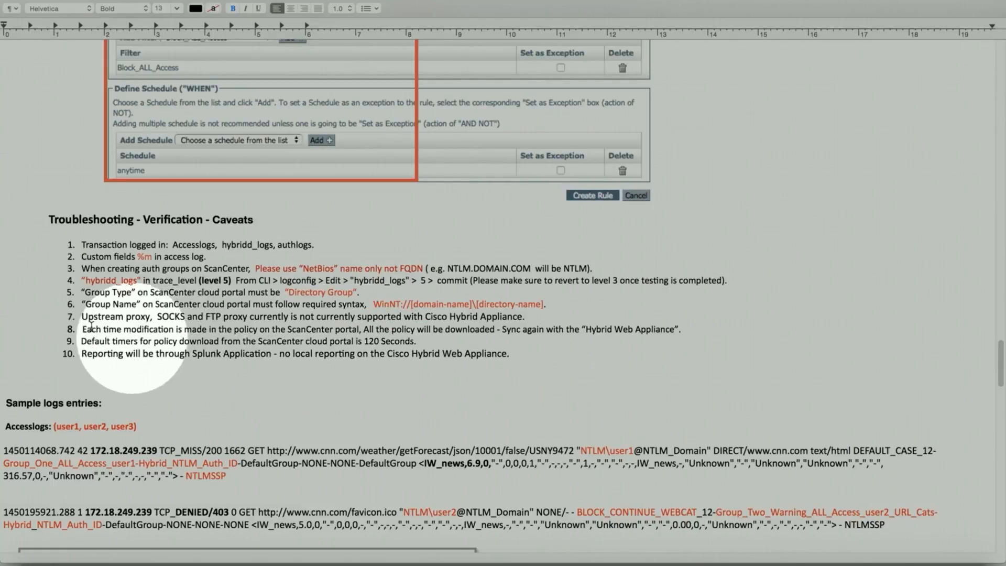
# Step: Scroll quickly past the access-log samples and block-page images to the Hybrid_Log Trace_mode entries
pyautogui.scroll(-5, 76, 333)
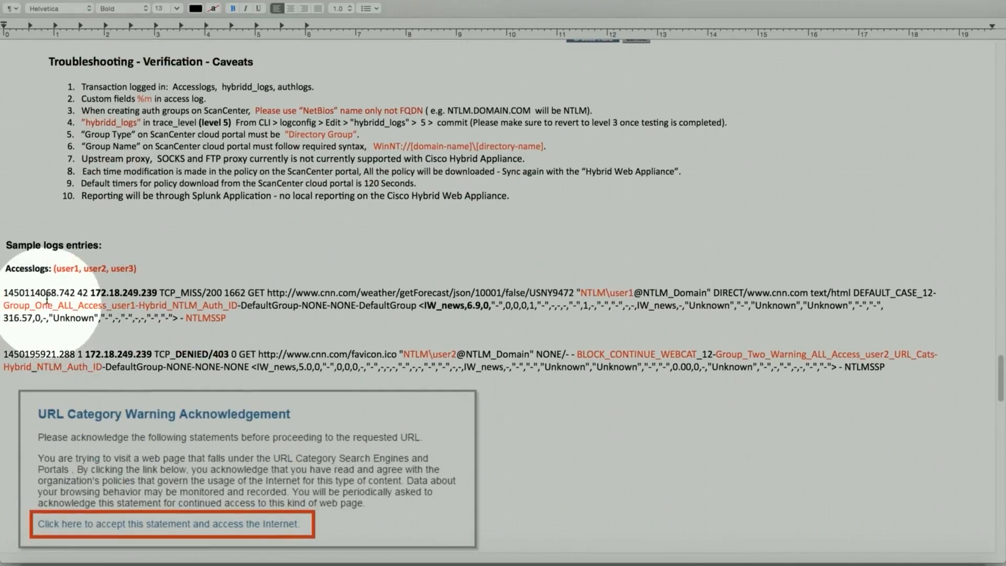
pyautogui.scroll(-2, 58, 326)
pyautogui.scroll(-2, 58, 325)
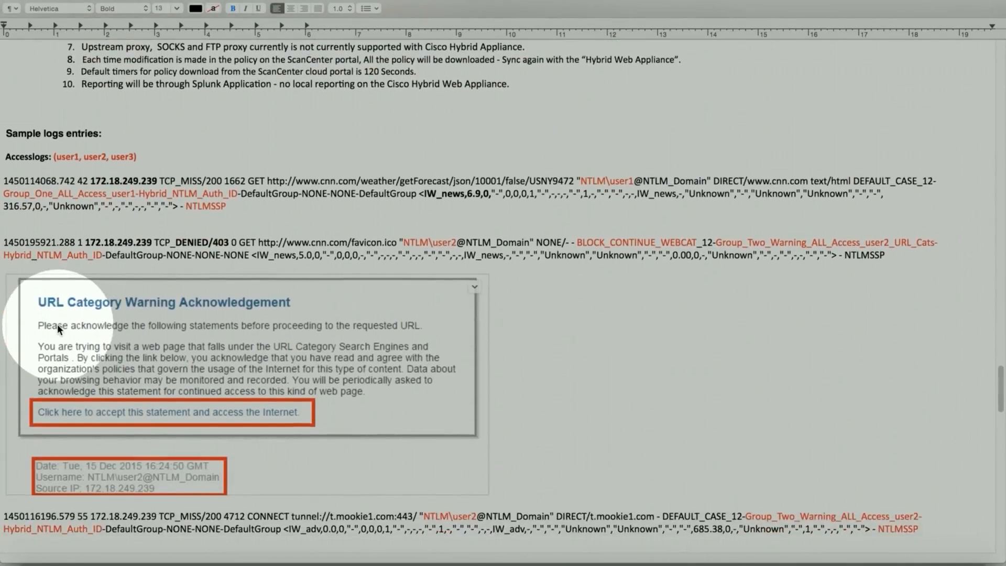
pyautogui.scroll(-4, 101, 297)
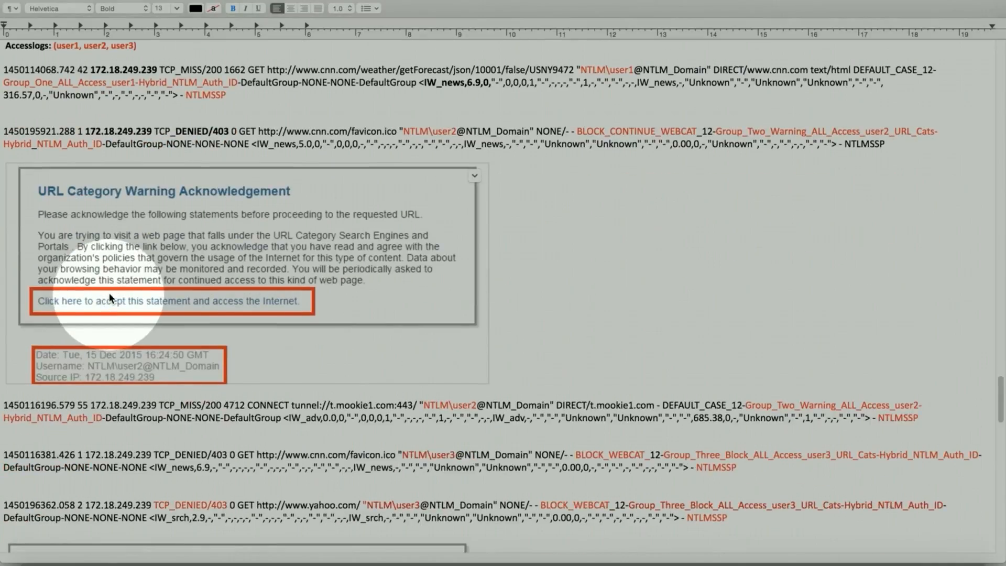
pyautogui.scroll(-15, 101, 303)
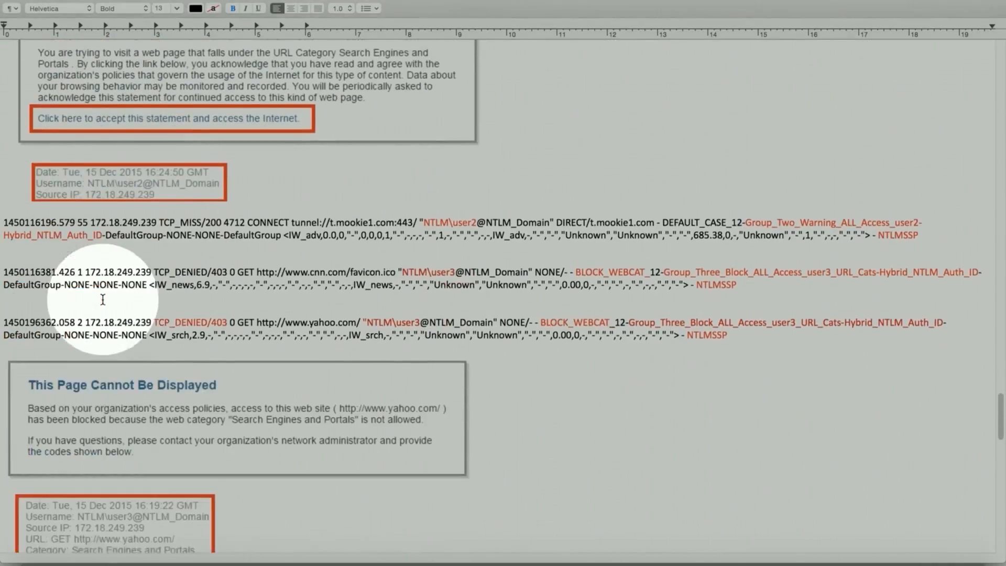
pyautogui.scroll(-1, 105, 299)
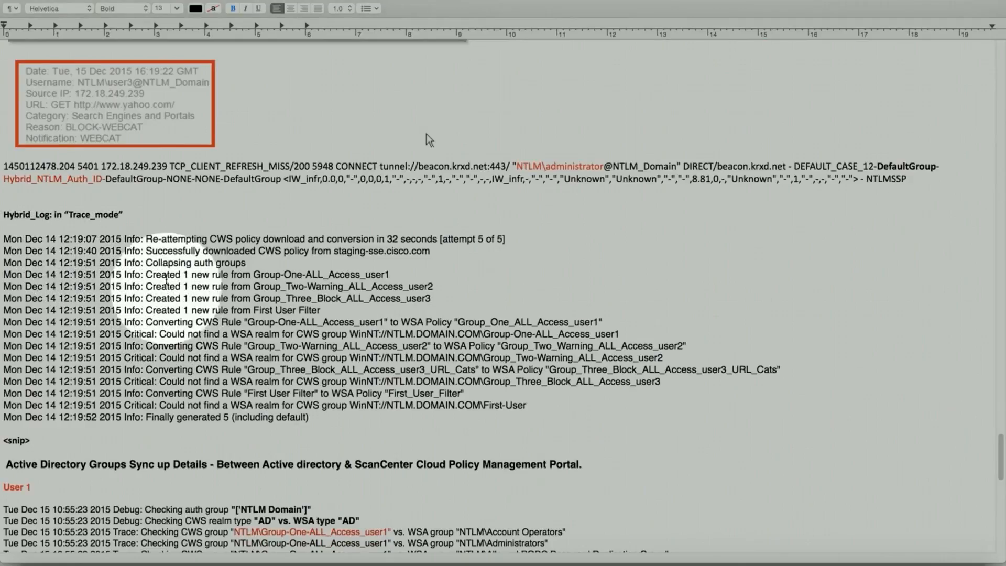
# Step: Scroll to the User 1 sync trace lines and select the _user1 part of the group name
pyautogui.scroll(-5, 168, 314)
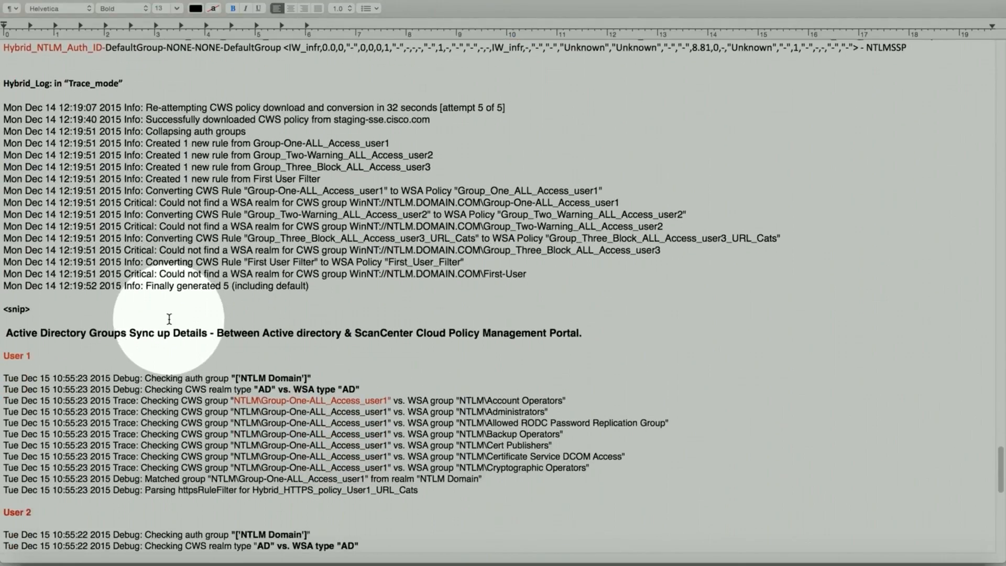
pyautogui.scroll(-2, 169, 319)
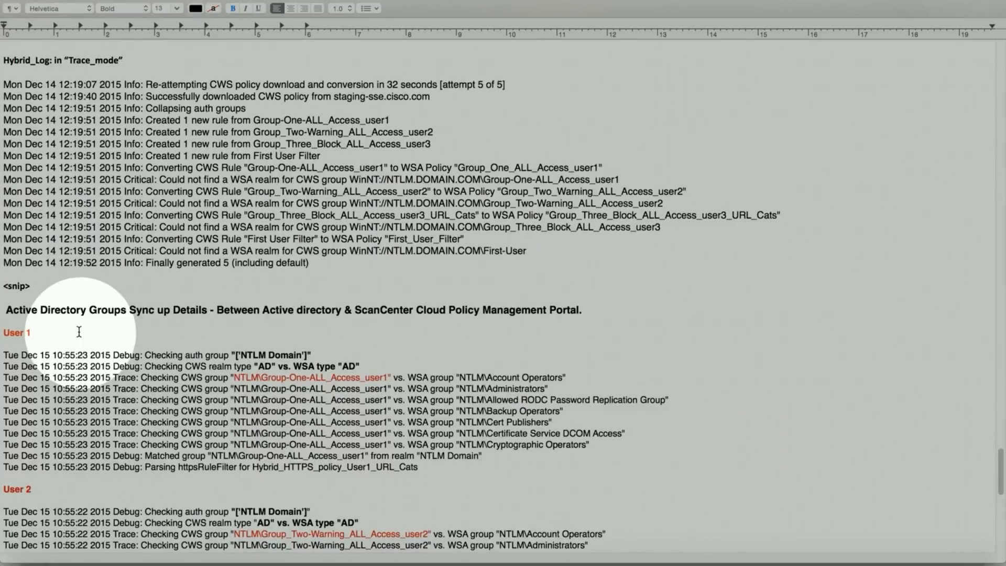
pyautogui.scroll(-1, 79, 332)
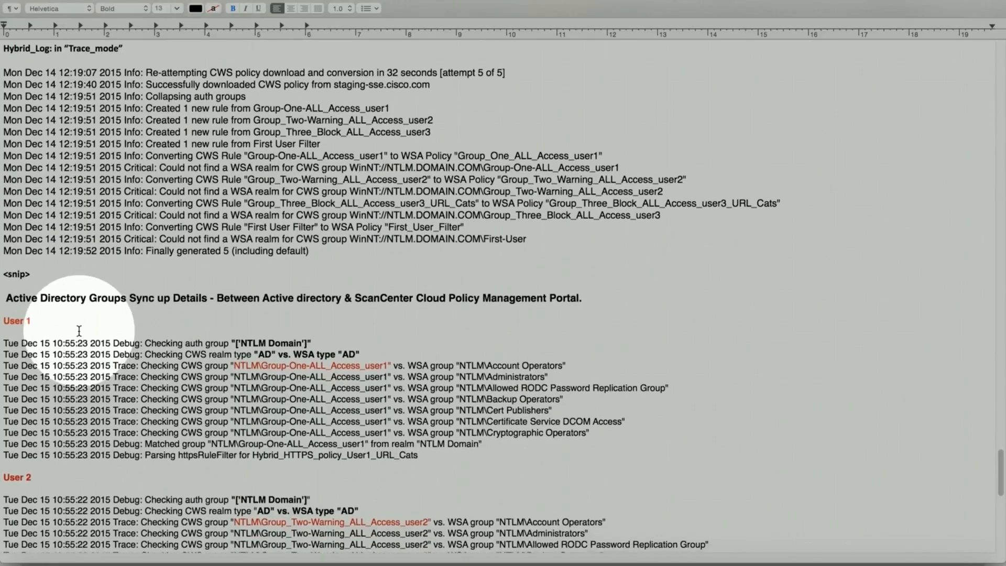
pyautogui.scroll(-1, 79, 331)
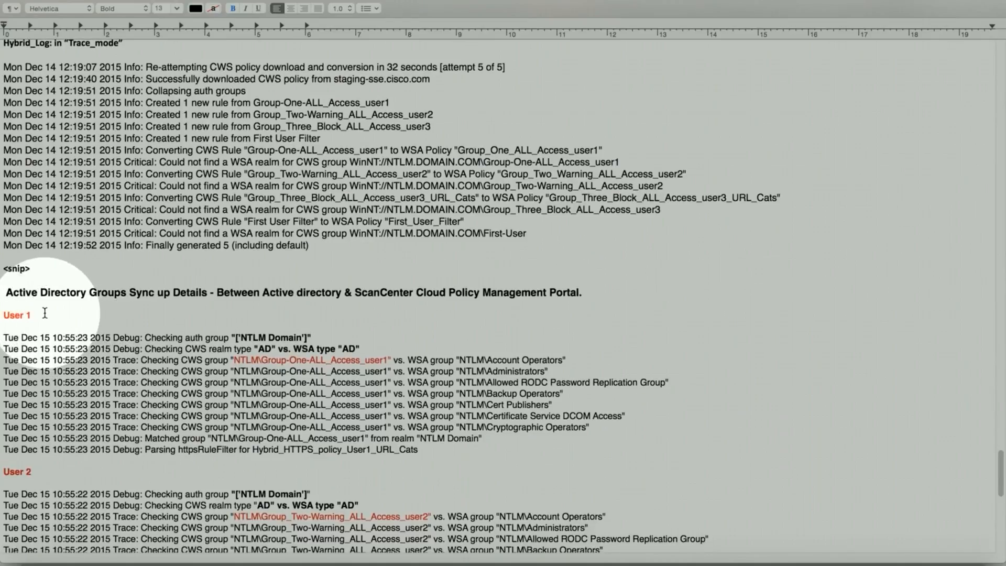
pyautogui.scroll(-1, 45, 312)
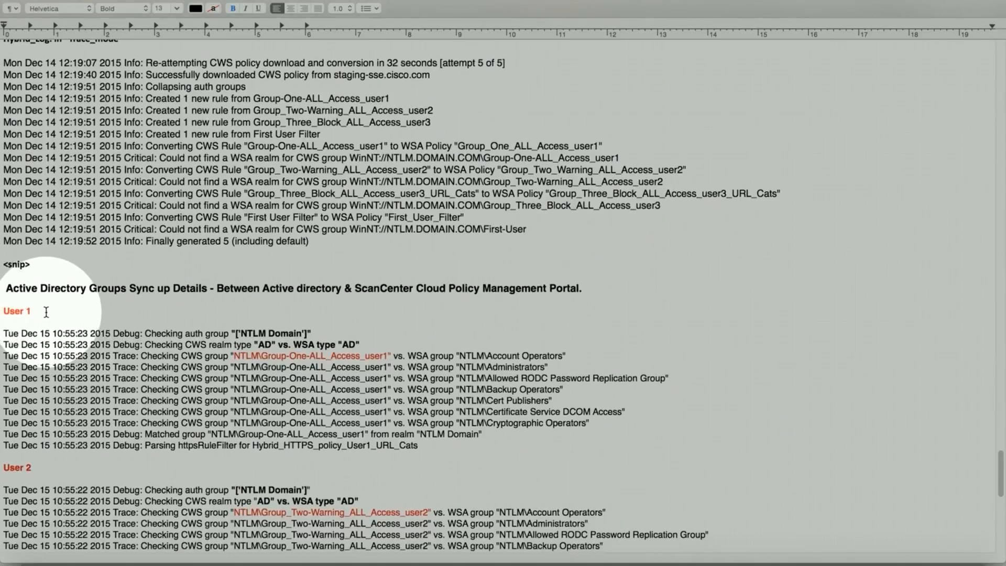
pyautogui.scroll(-2, 46, 313)
pyautogui.scroll(-3, 48, 314)
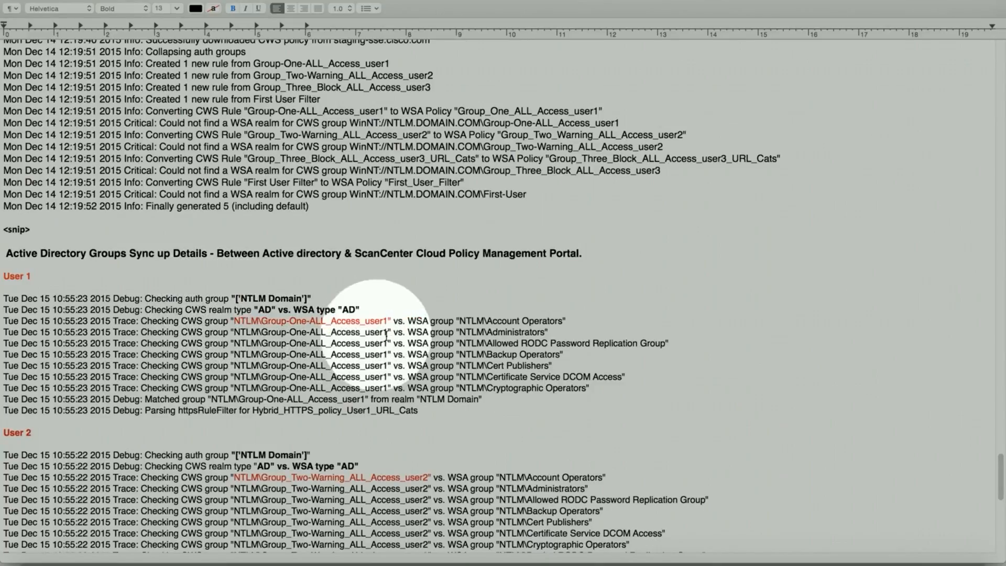
pyautogui.moveTo(392, 321); pyautogui.dragTo(359, 322)
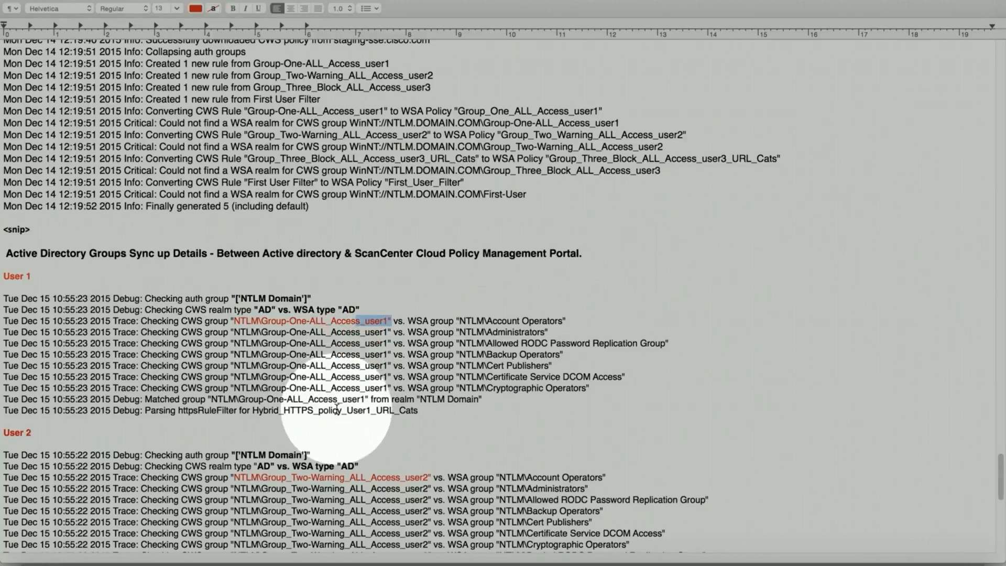
# Step: Scroll through the User 2 and User 3 trace entries, then drag back to the document's top
pyautogui.scroll(-5, 417, 397)
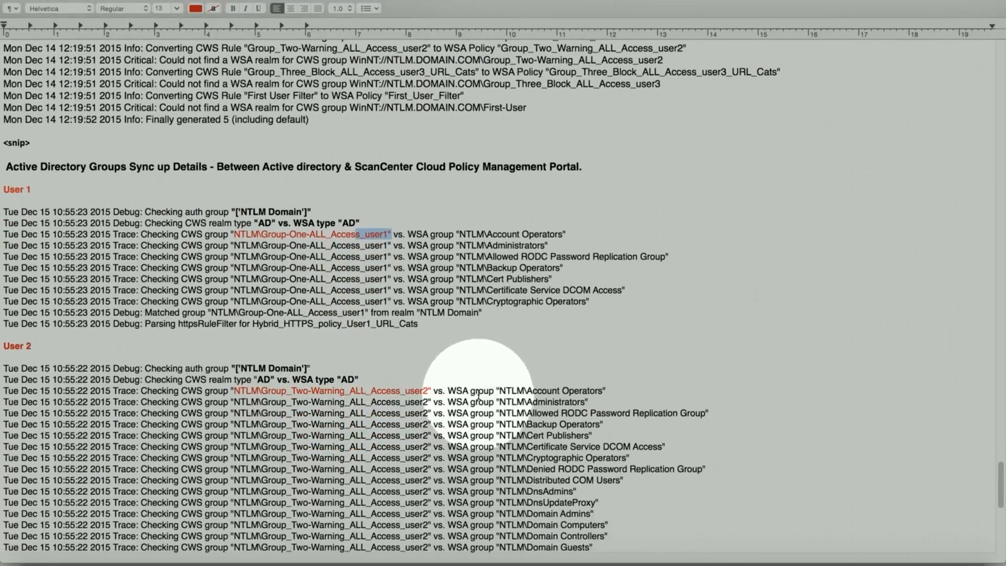
pyautogui.scroll(-1, 414, 314)
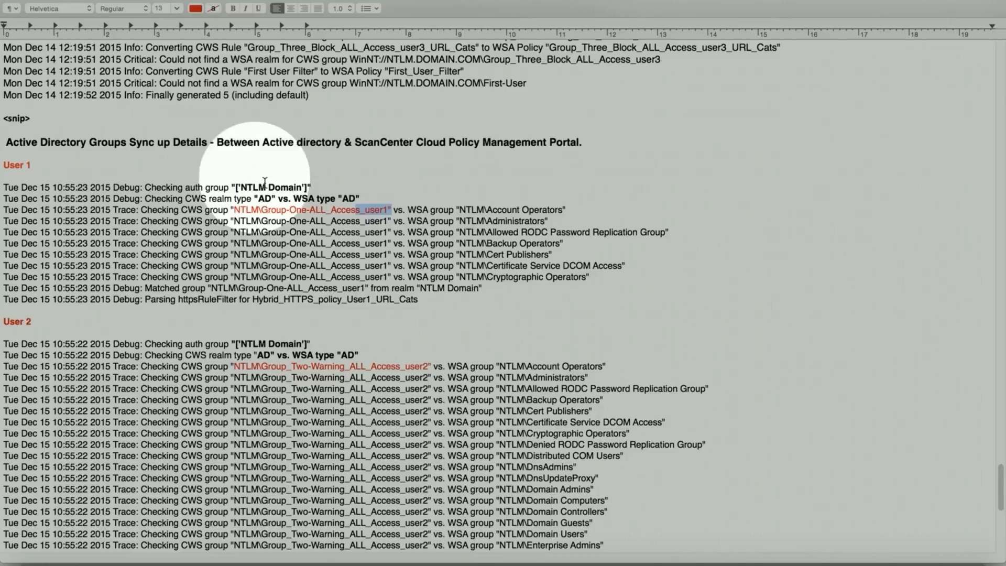
pyautogui.scroll(-6, 412, 300)
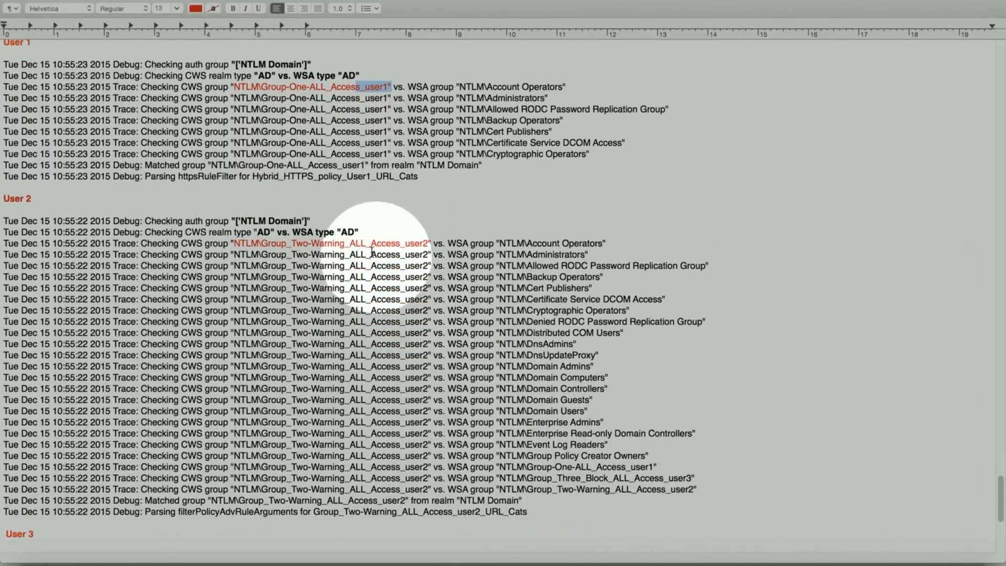
pyautogui.scroll(-5, 413, 301)
pyautogui.scroll(-3, 414, 309)
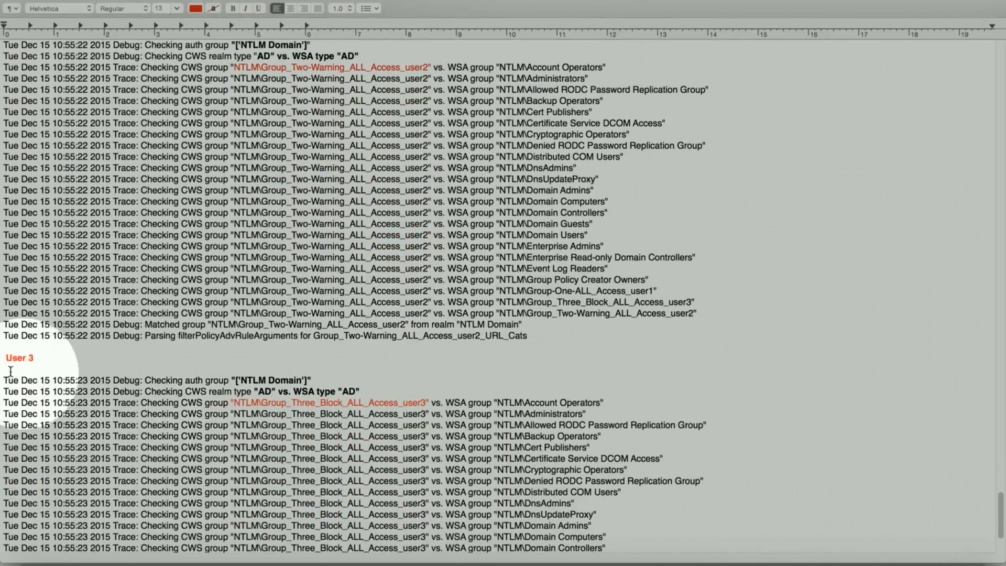
pyautogui.scroll(-5, 194, 377)
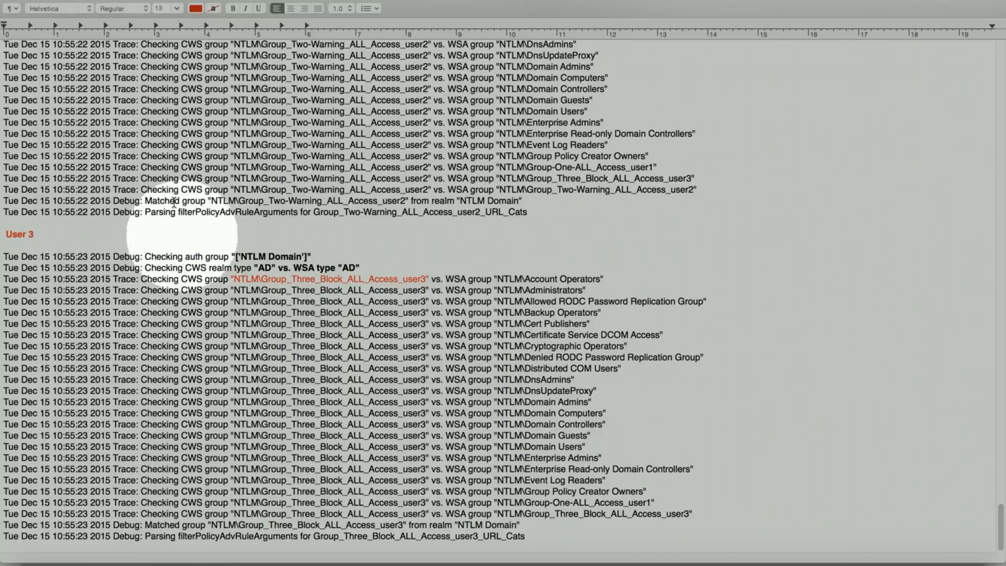
pyautogui.scroll(10, 168, 314)
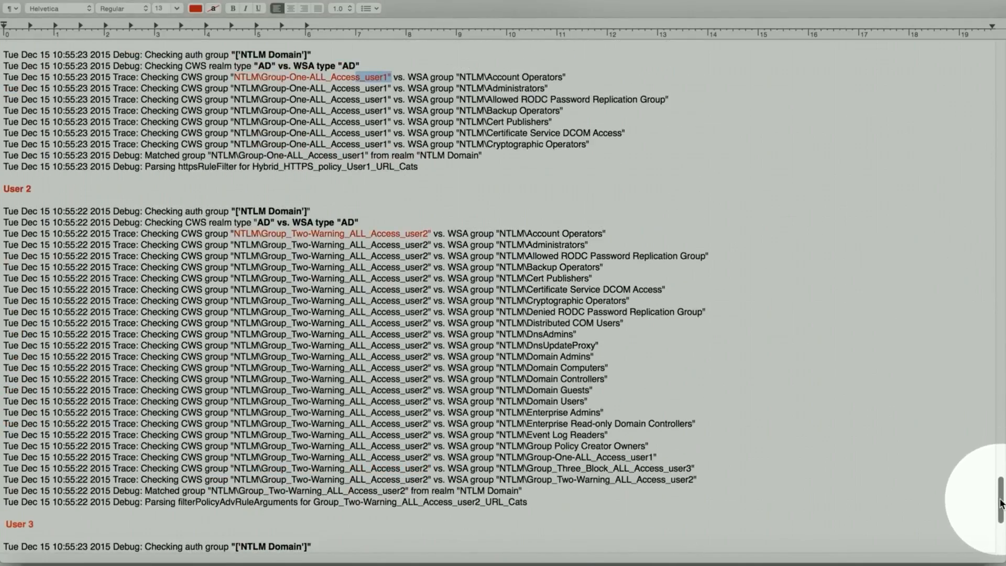
pyautogui.moveTo(1001, 503); pyautogui.dragTo(1000, 66)
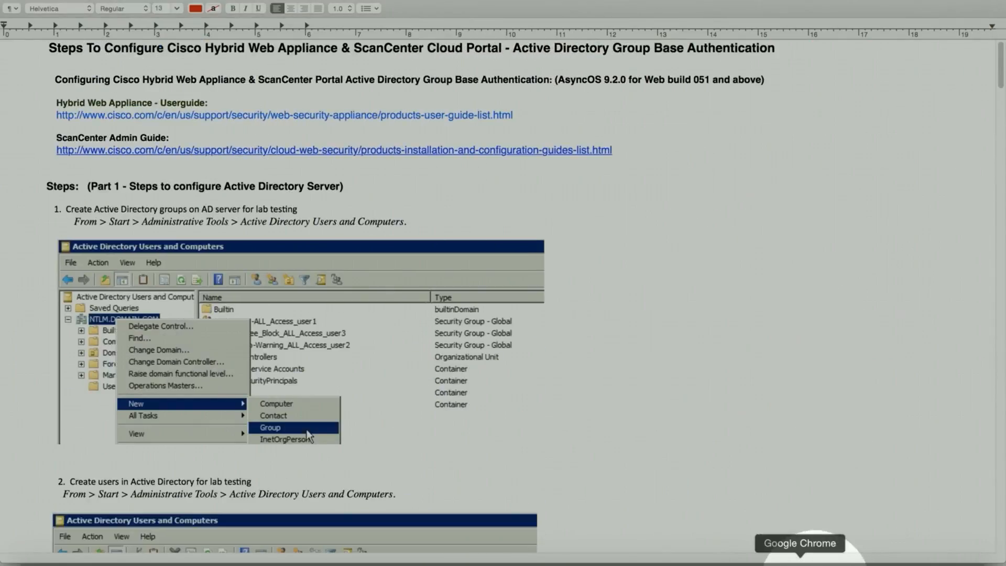
# Step: In Chrome, check the WSA End-User Guides page, then the Cloud Web Security configuration guides
pyautogui.click(801, 561)
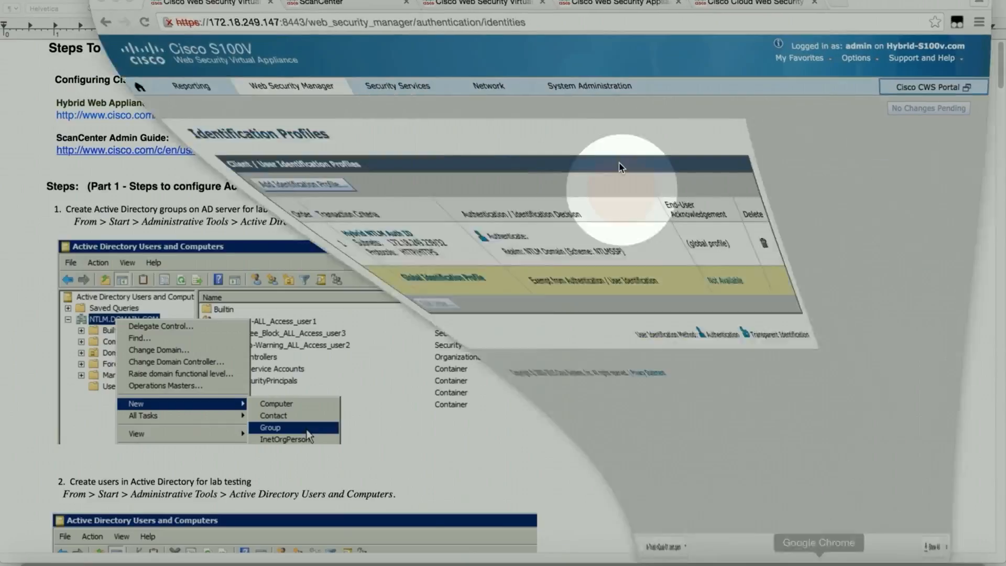
pyautogui.moveTo(560, 91)
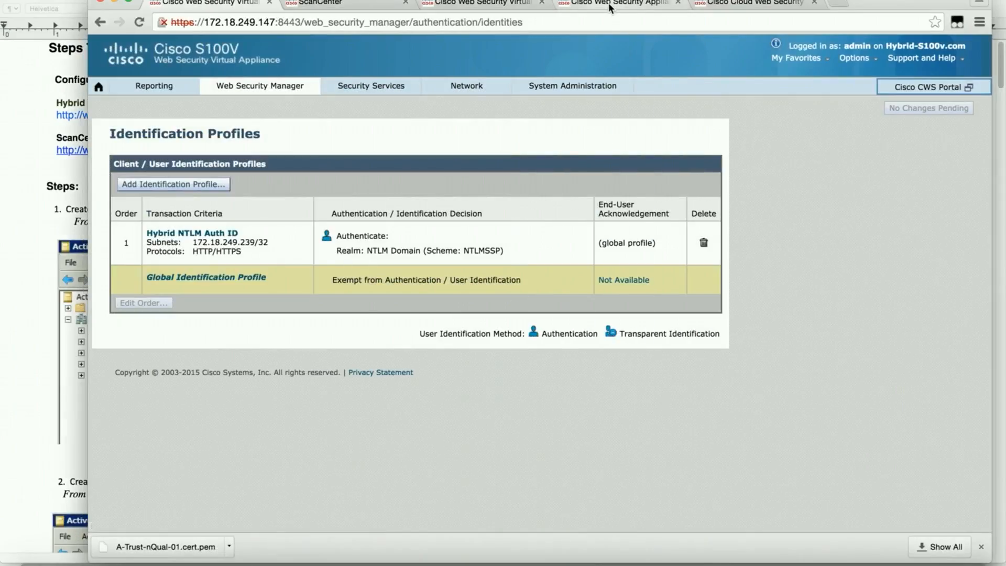
pyautogui.click(608, 2)
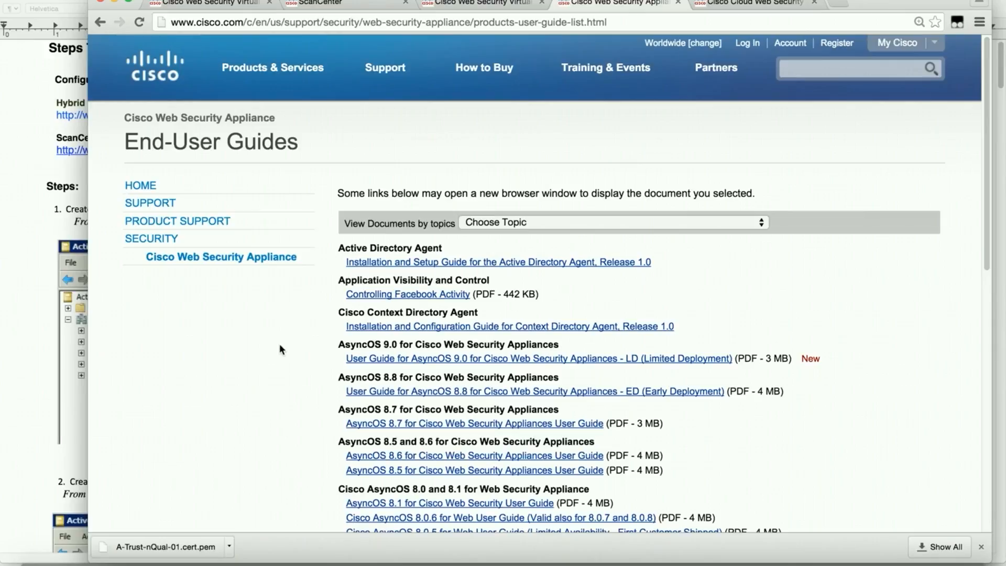
pyautogui.scroll(-4, 273, 347)
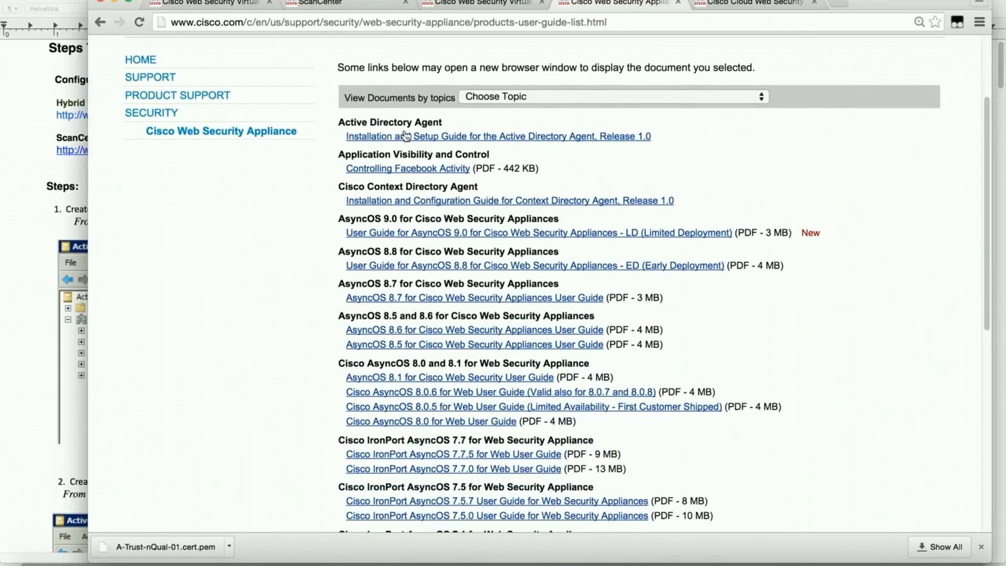
pyautogui.scroll(4, 280, 304)
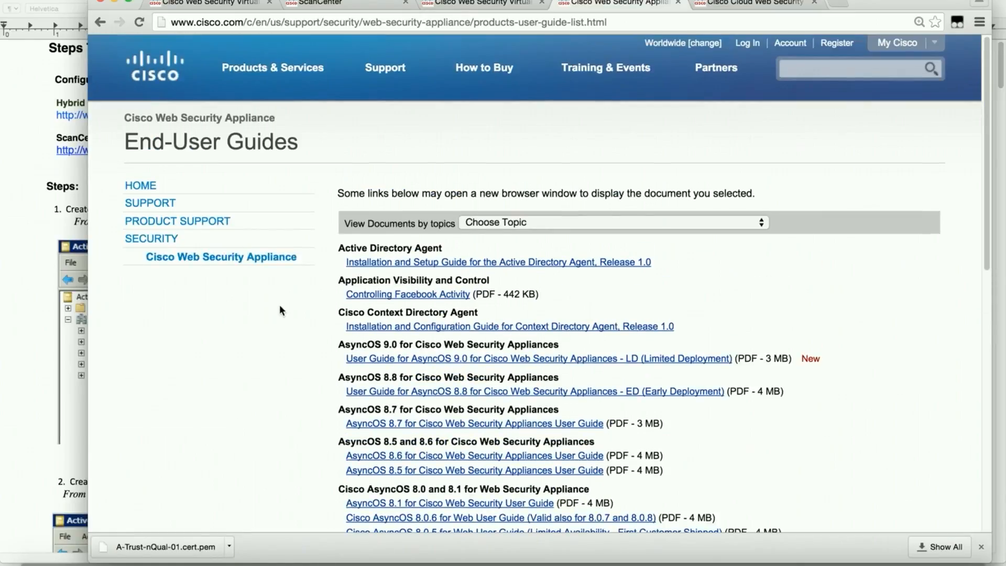
pyautogui.click(750, 5)
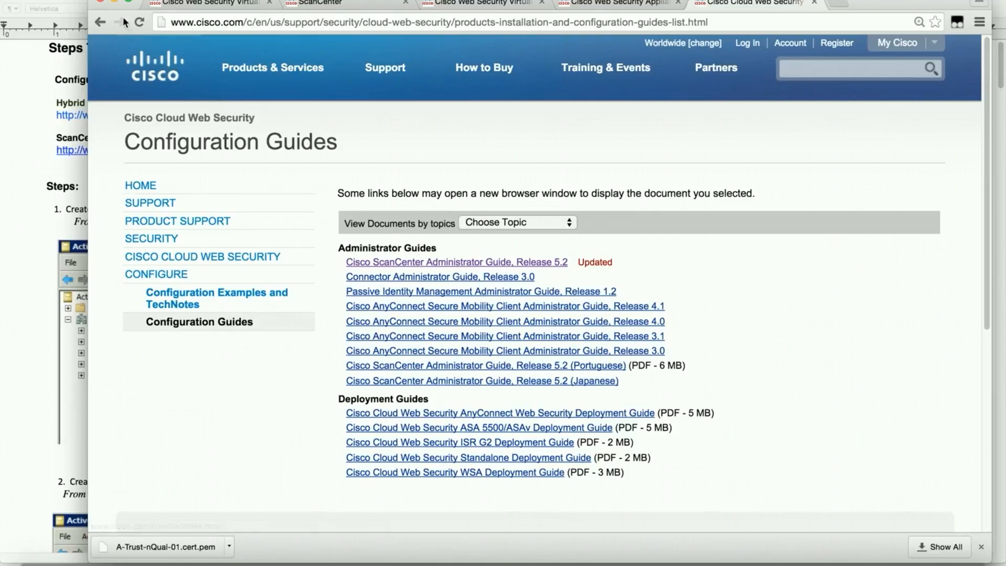
# Step: Minimize Chrome to return to the TextEdit guide and scroll down it
pyautogui.click(115, 2)
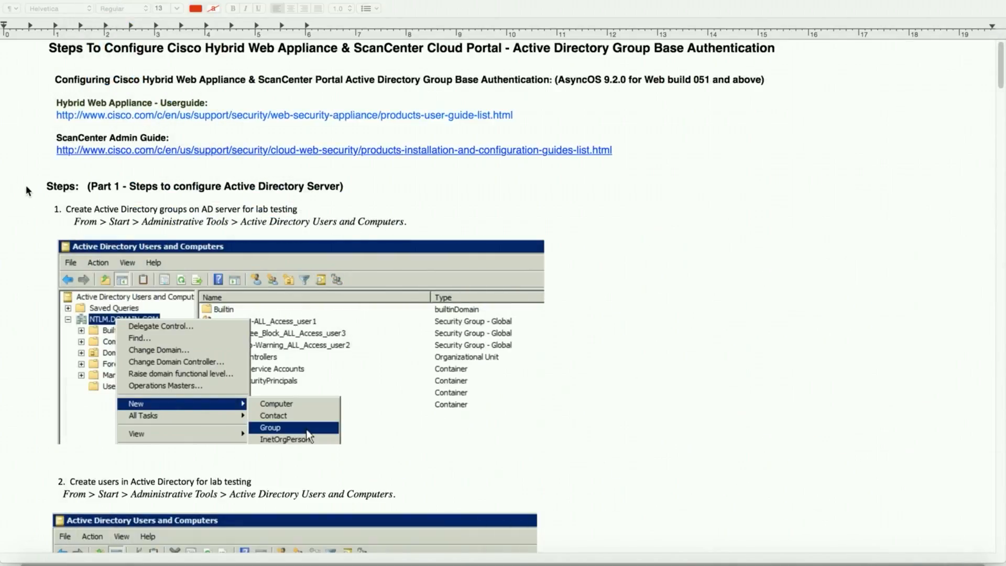
pyautogui.scroll(-2, 27, 191)
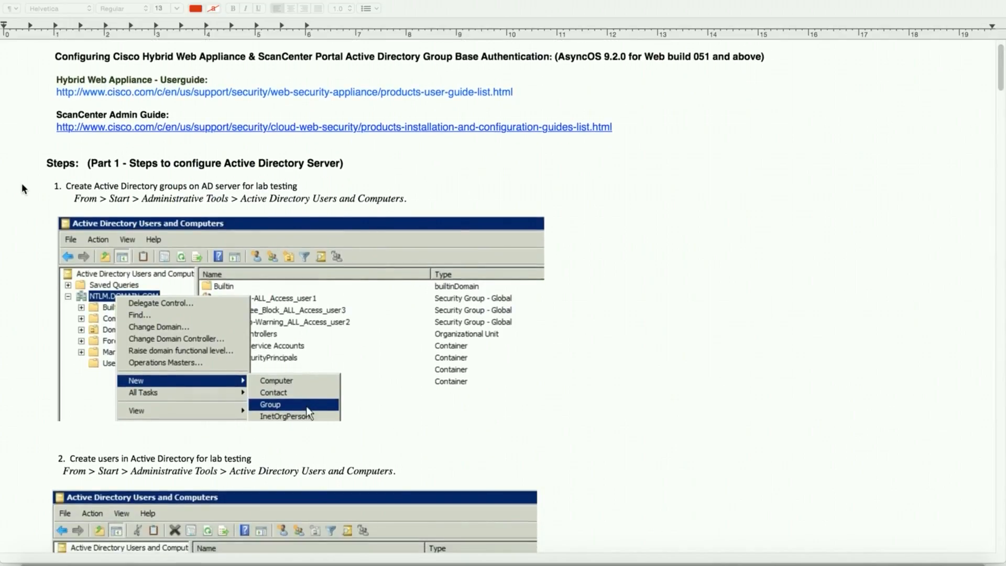
pyautogui.scroll(-2, 23, 187)
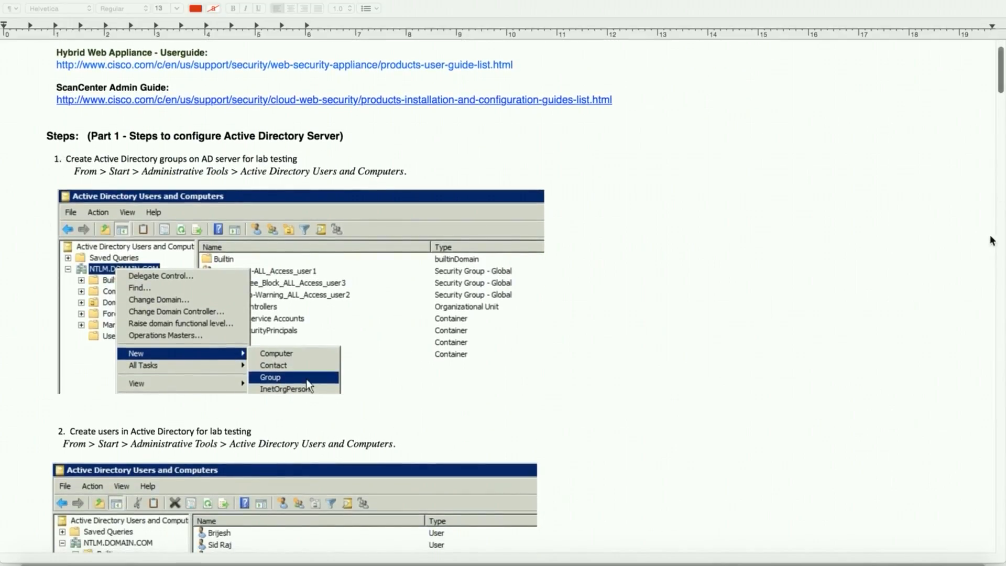
# Step: Restore the Remote Desktop session window and shift it slightly left
pyautogui.click(837, 554)
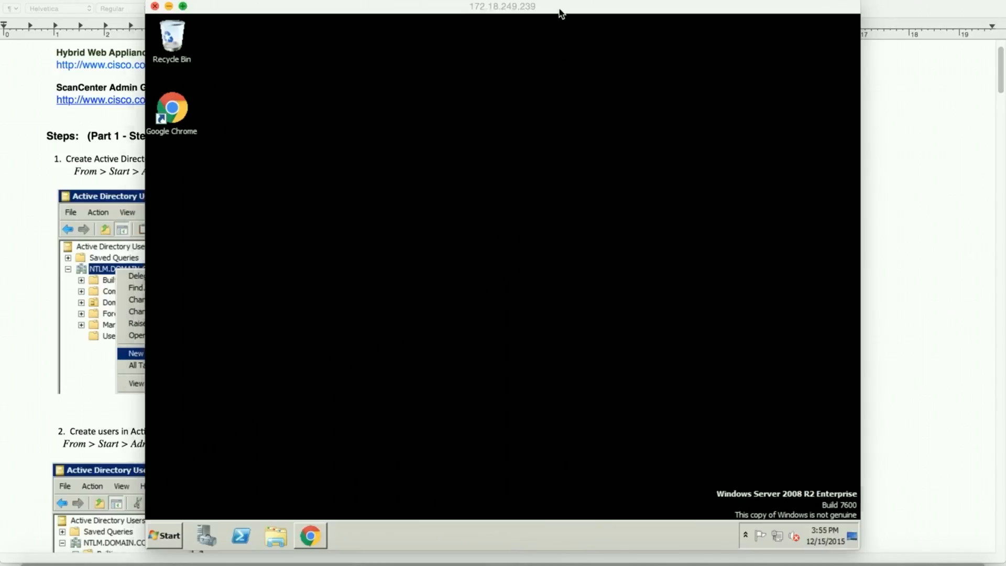
pyautogui.moveTo(526, 8); pyautogui.dragTo(523, 7)
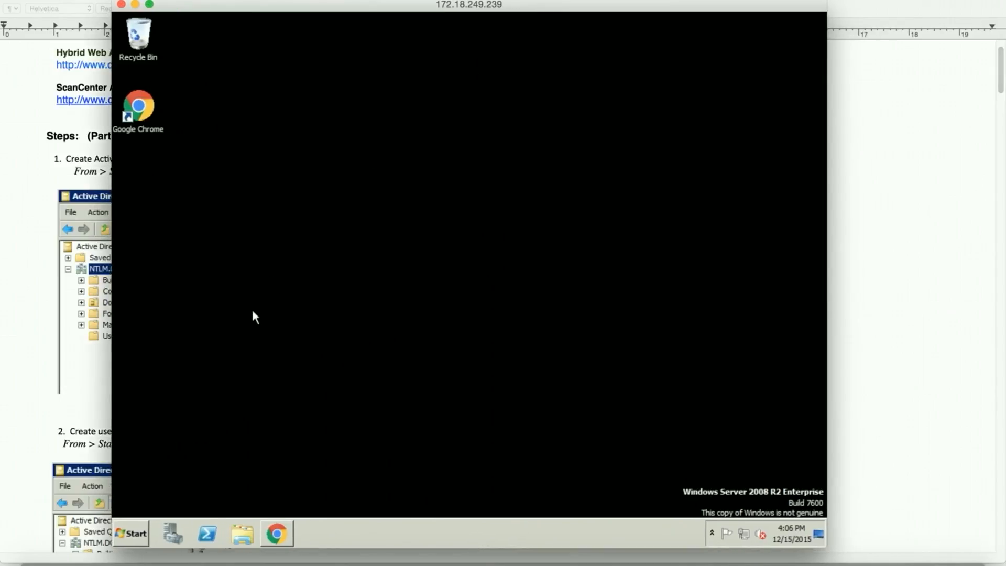
pyautogui.press('XF86MonBrightnessUp')
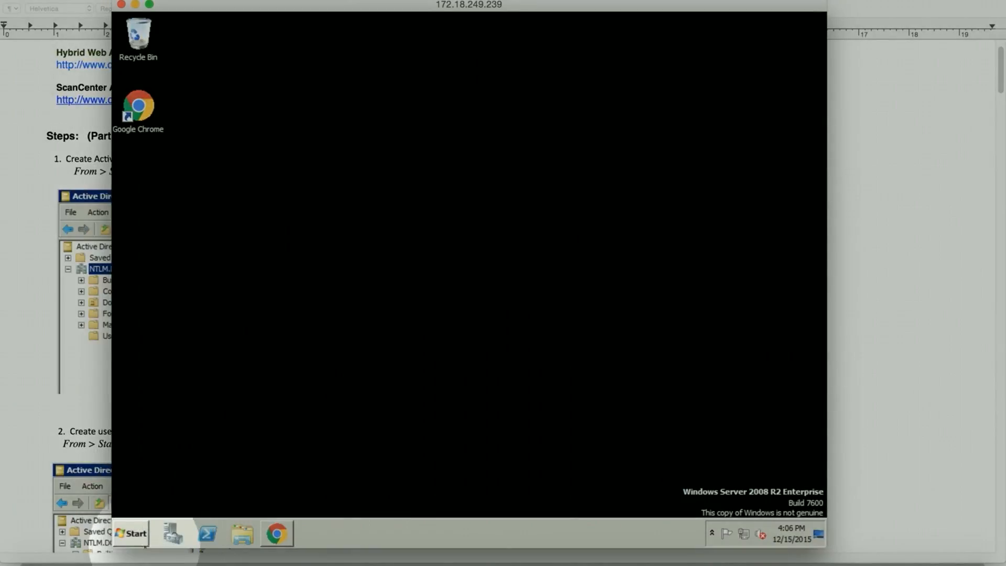
# Step: Launch Active Directory Users and Computers from Administrative Tools and expand NTLM.DOMAIN.COM
pyautogui.click(143, 540)
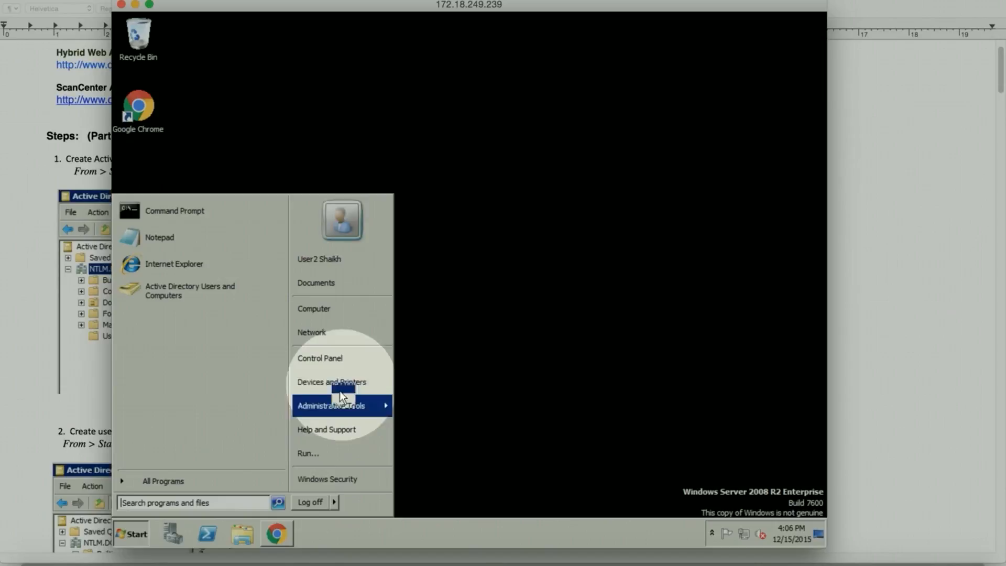
pyautogui.click(341, 405)
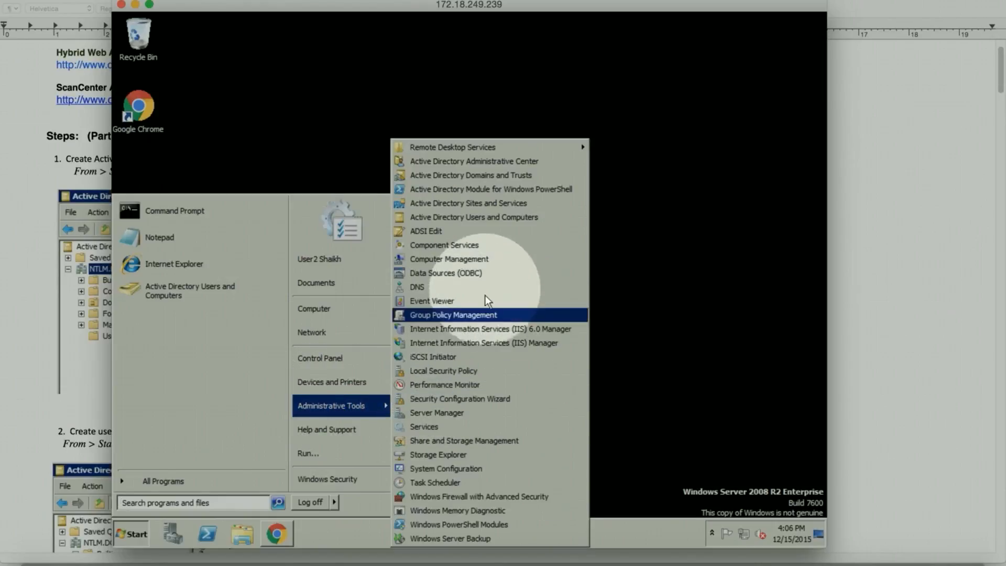
pyautogui.click(498, 219)
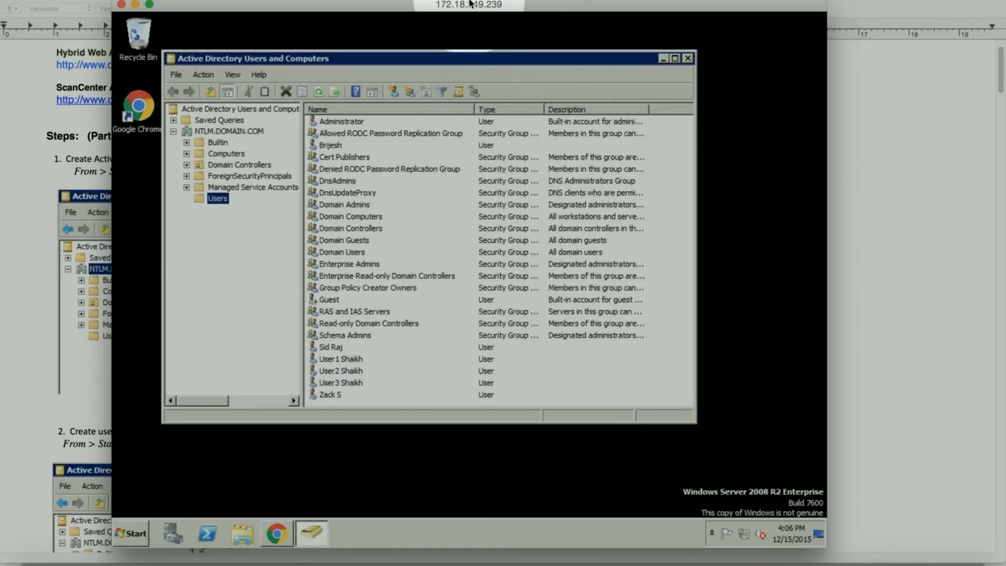
pyautogui.moveTo(470, 5); pyautogui.dragTo(663, 12)
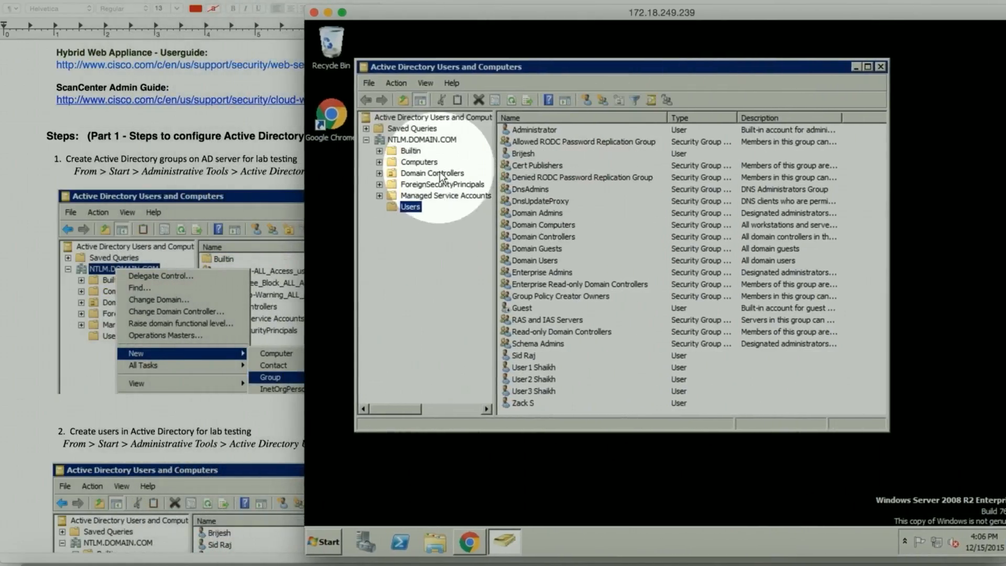
pyautogui.click(430, 140)
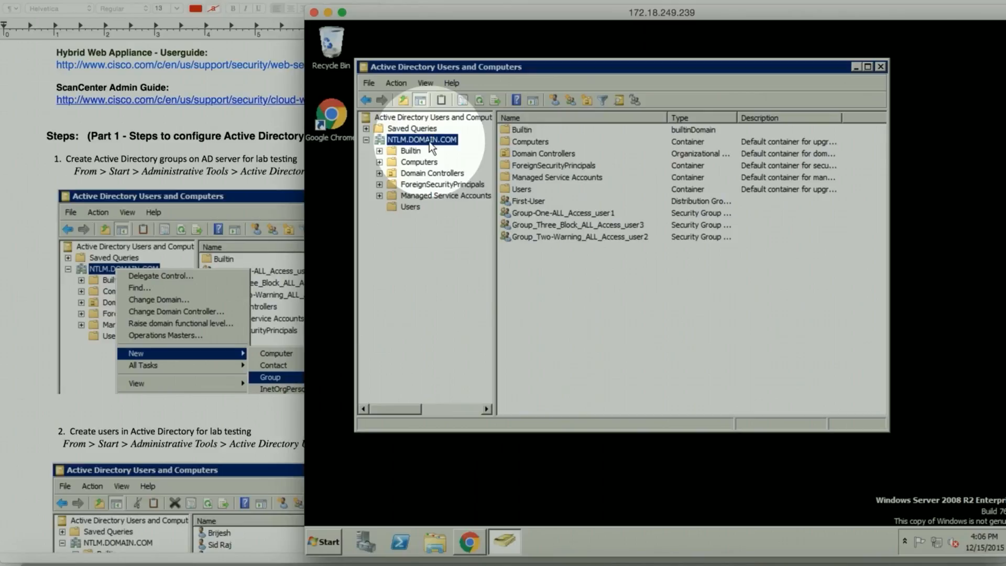
pyautogui.rightClick(430, 140)
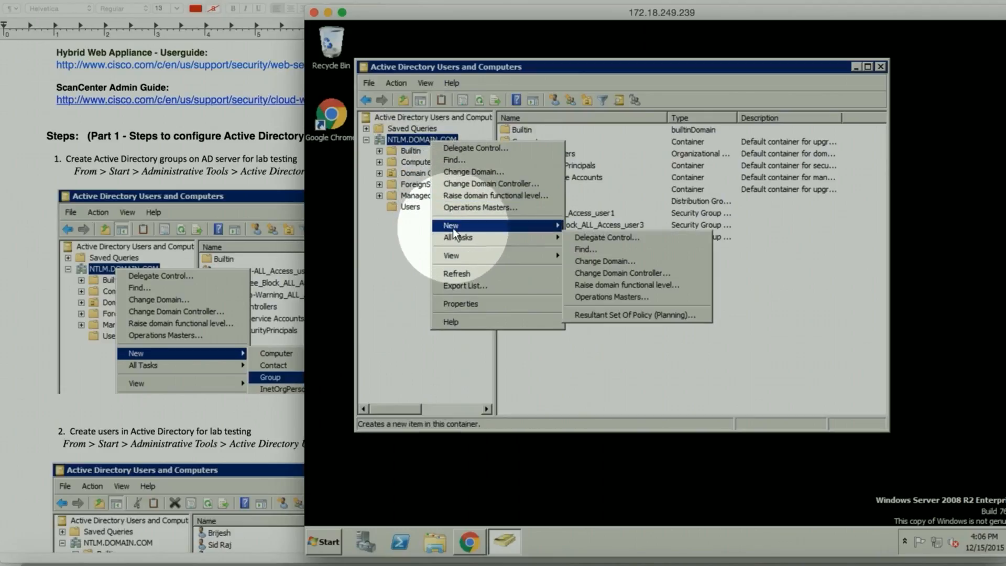
pyautogui.moveTo(453, 228)
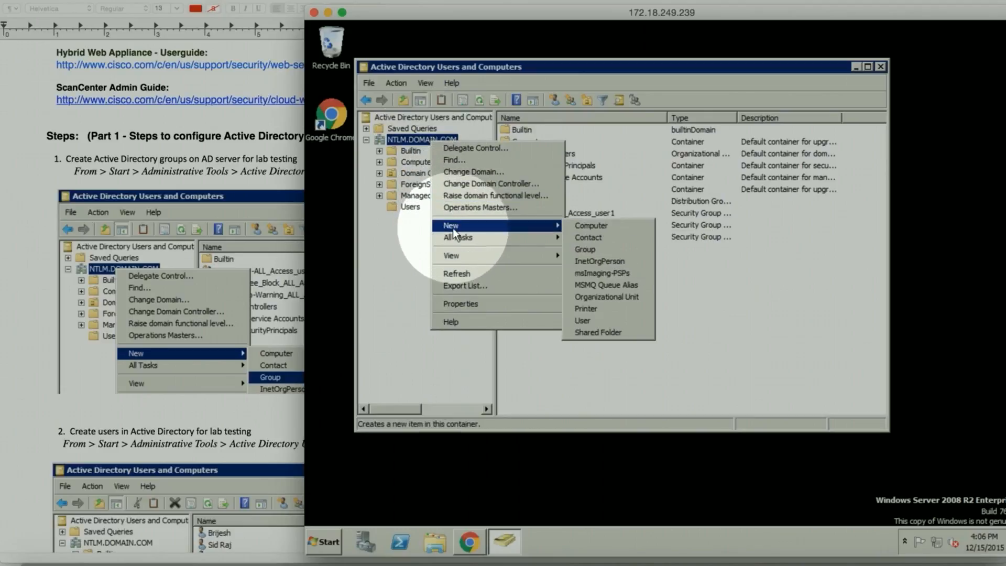
pyautogui.click(590, 251)
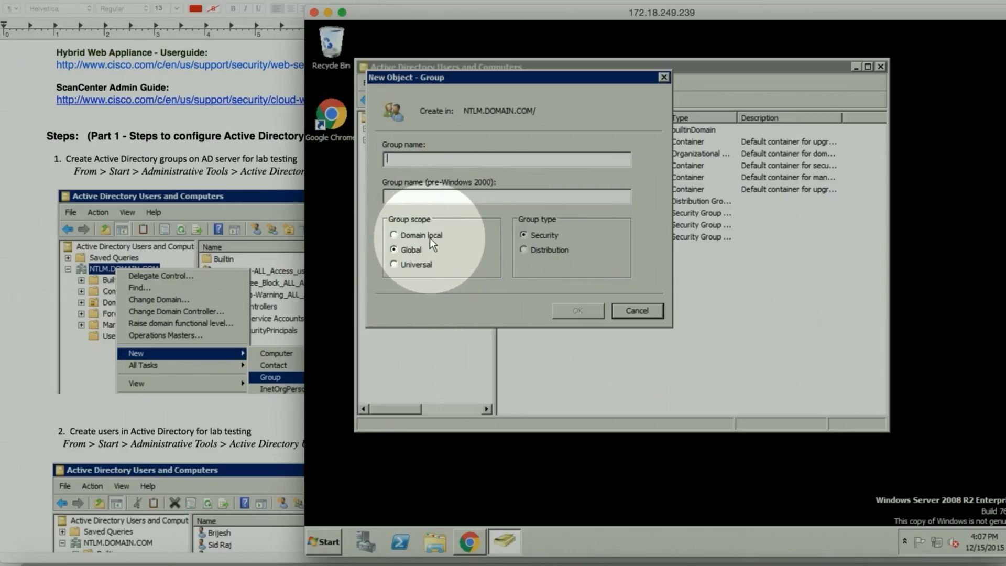
pyautogui.click(635, 312)
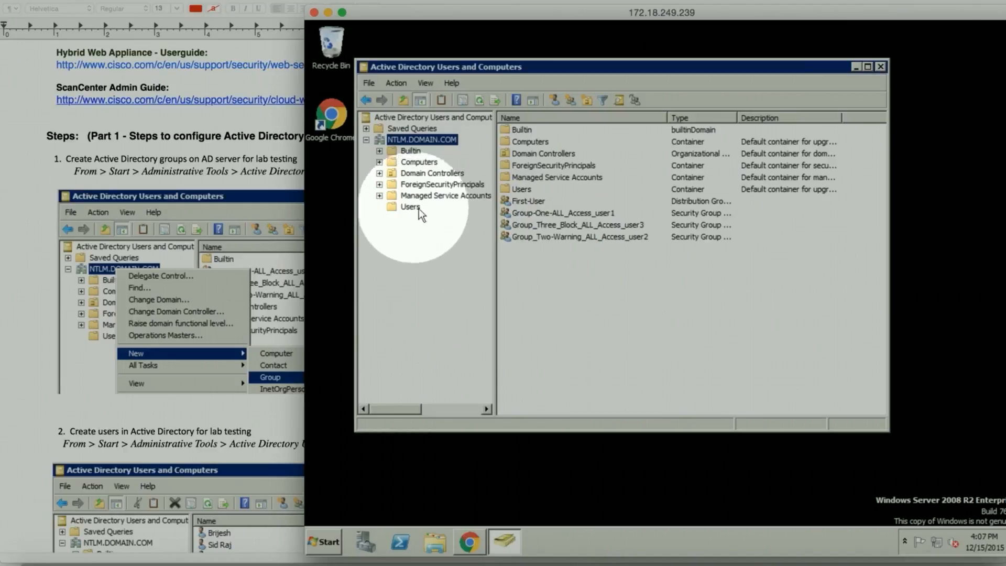
# Step: Show the Users container's contents, then start and cancel a new user account
pyautogui.click(398, 207)
pyautogui.rightClick(398, 206)
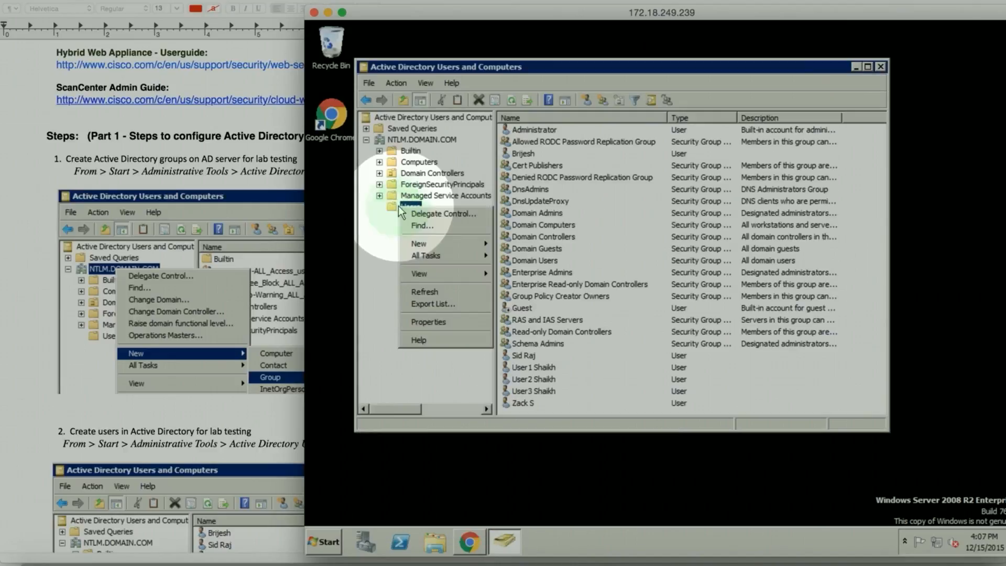
pyautogui.moveTo(412, 244)
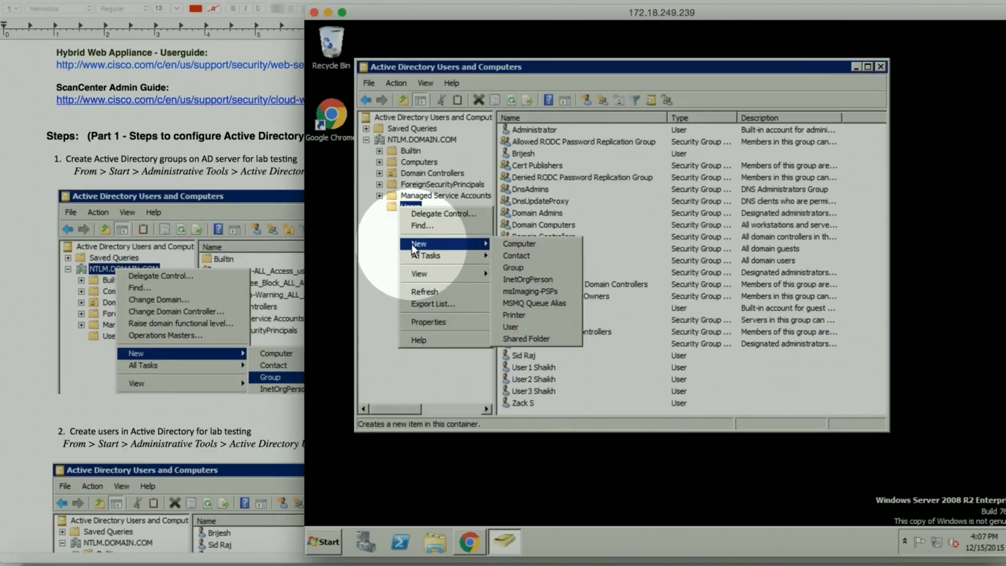
pyautogui.click(511, 327)
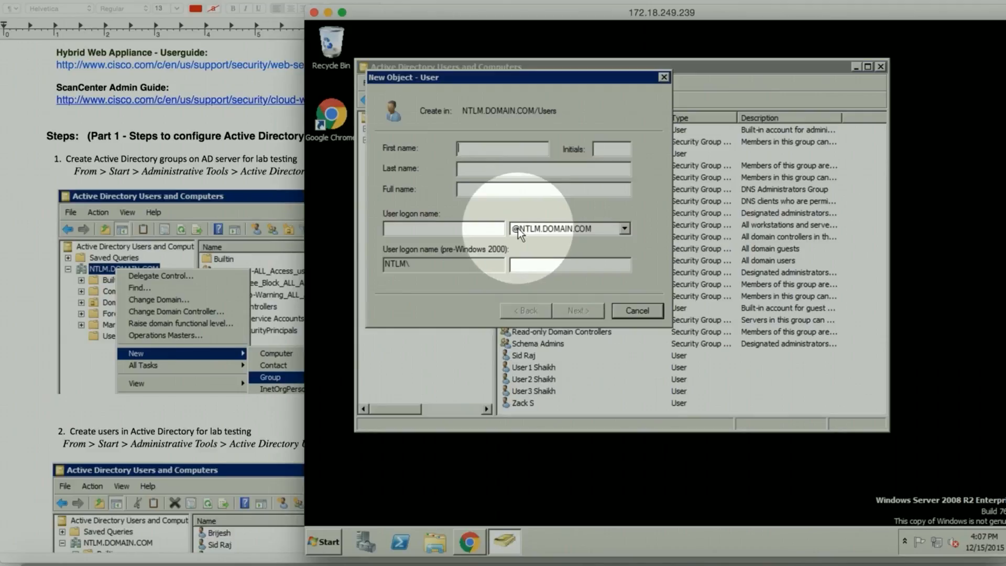
pyautogui.click(641, 312)
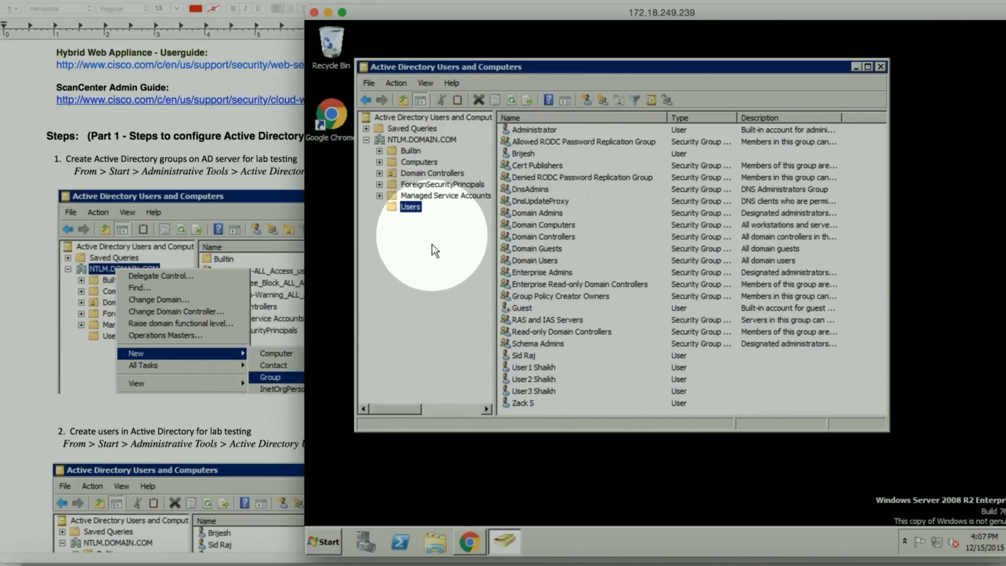
# Step: View and close the Users container properties unchanged, then bring up the first test user's actions
pyautogui.rightClick(415, 211)
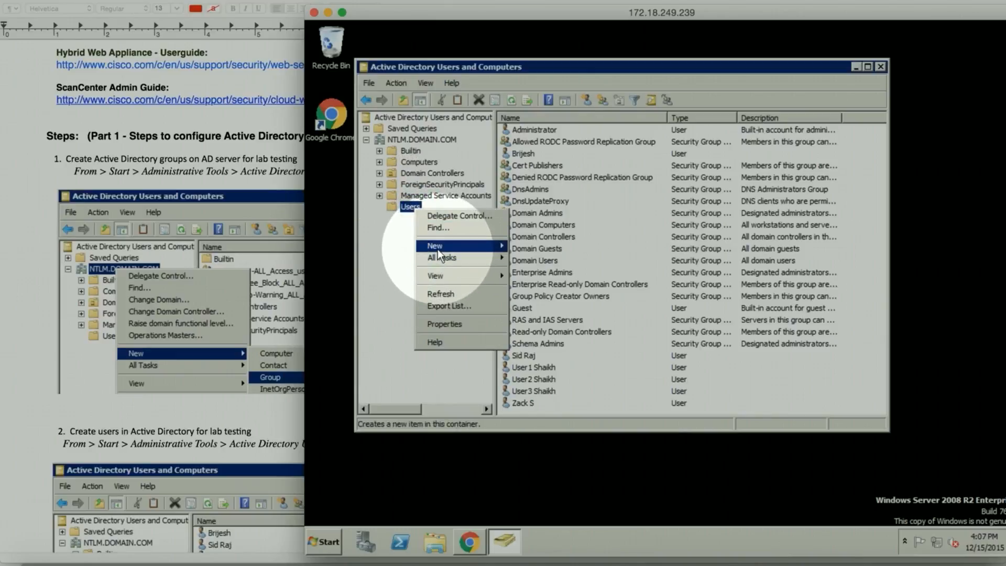
pyautogui.click(446, 325)
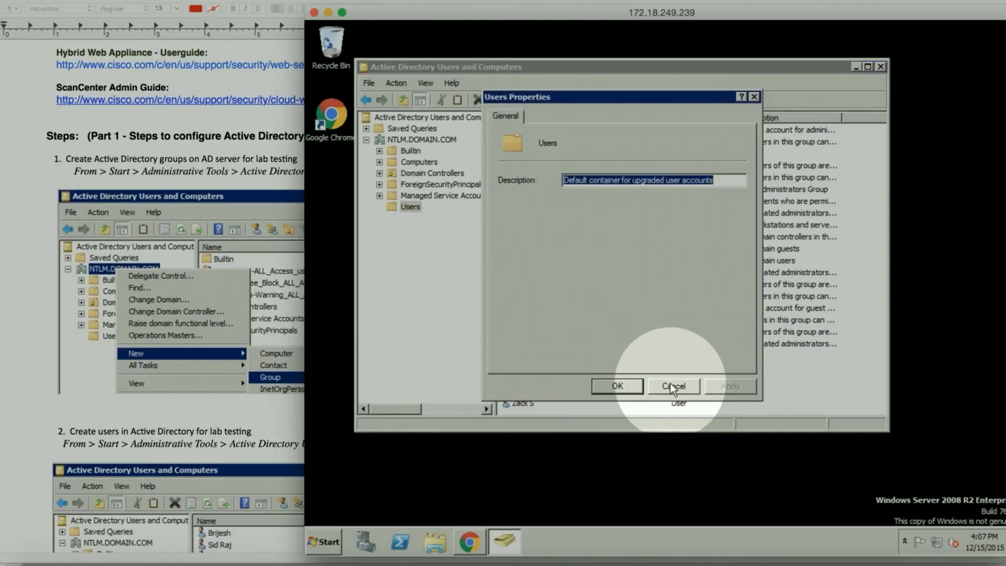
pyautogui.click(672, 384)
pyautogui.rightClick(537, 368)
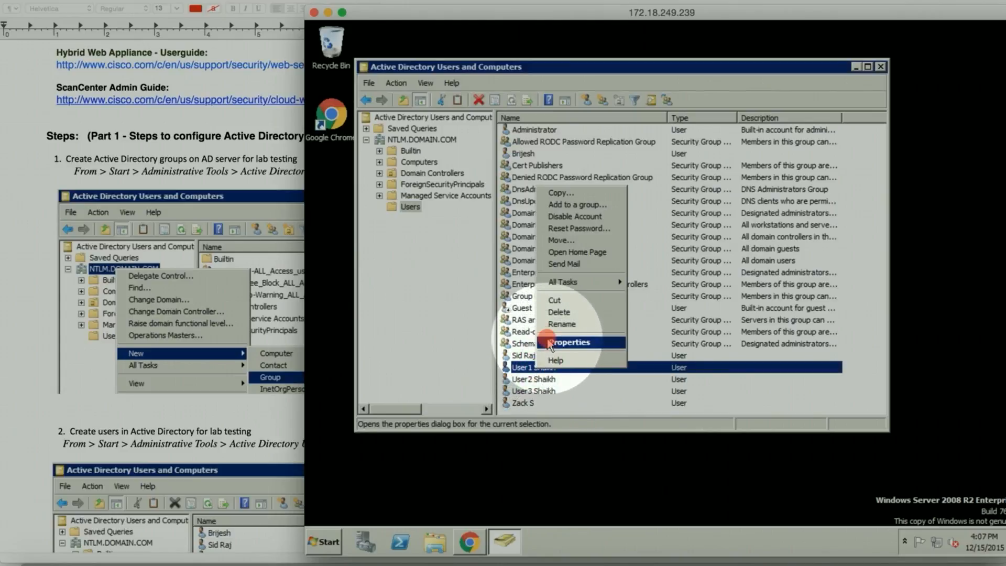
pyautogui.click(569, 342)
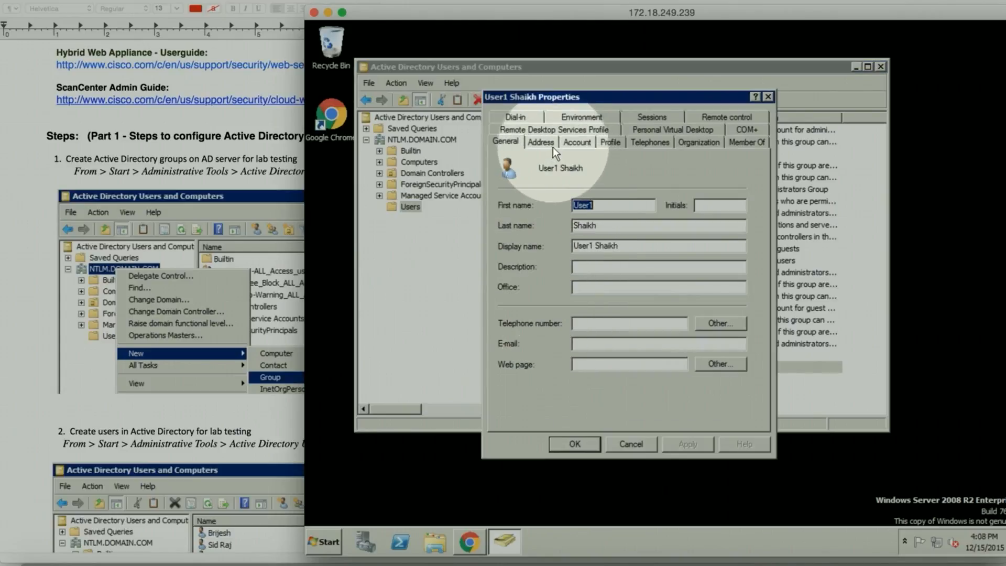
pyautogui.click(608, 146)
pyautogui.click(574, 143)
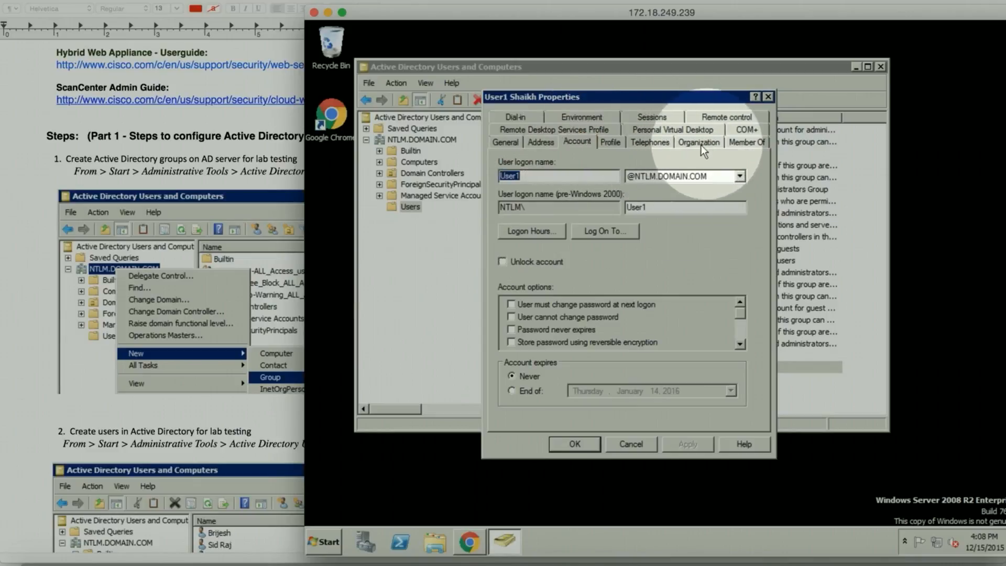
pyautogui.click(749, 141)
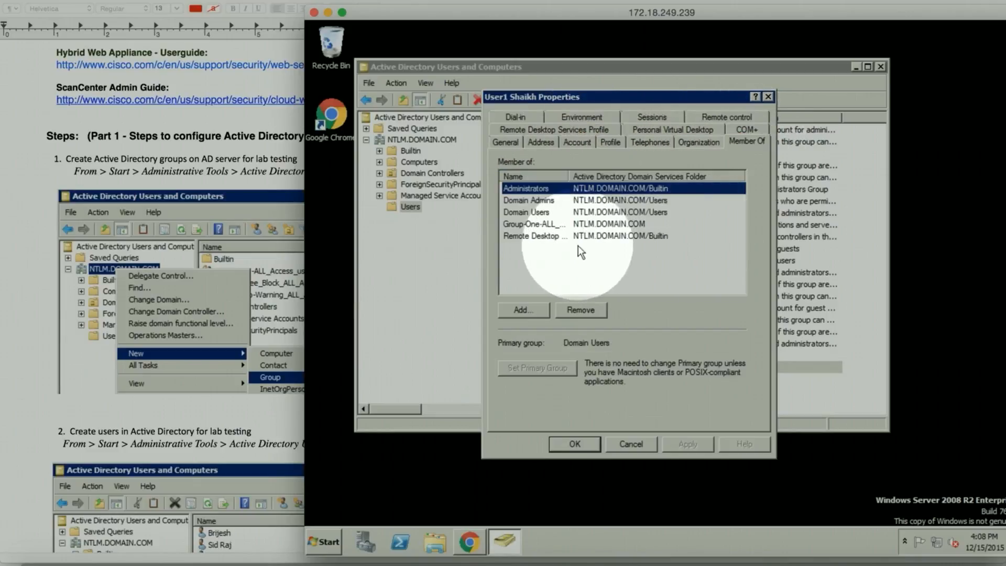
pyautogui.moveTo(567, 173); pyautogui.dragTo(627, 176)
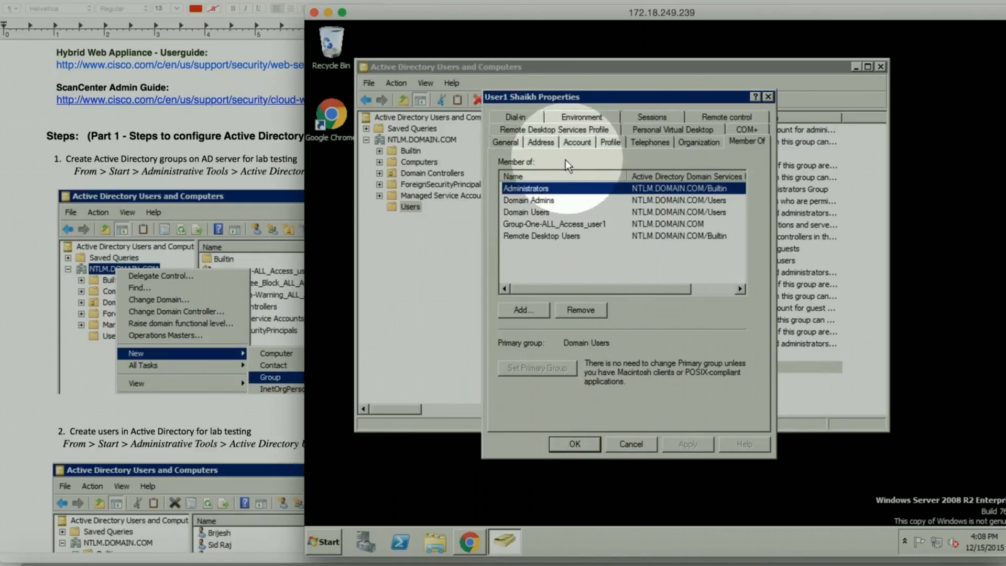
pyautogui.click(579, 142)
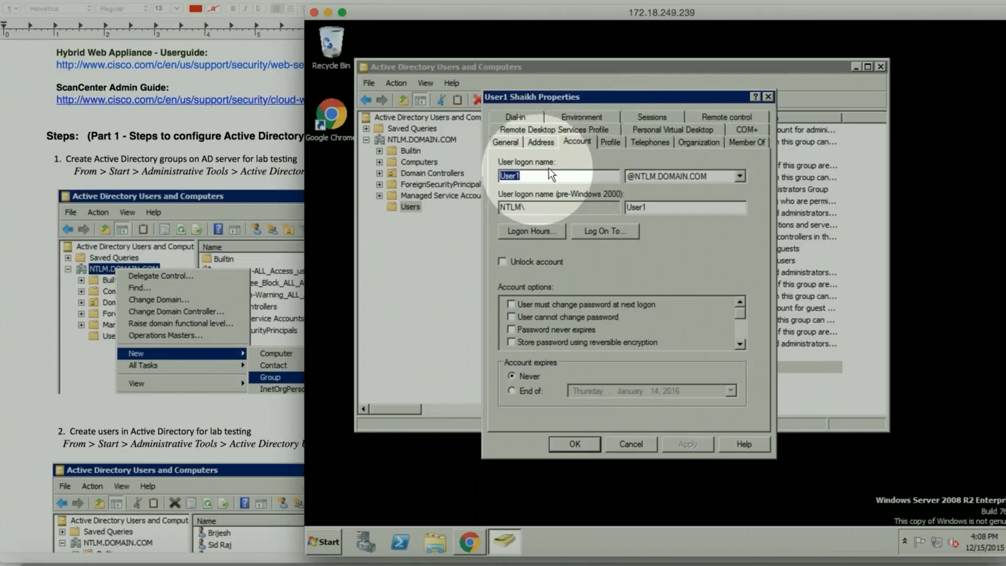
pyautogui.click(631, 444)
pyautogui.click(545, 391)
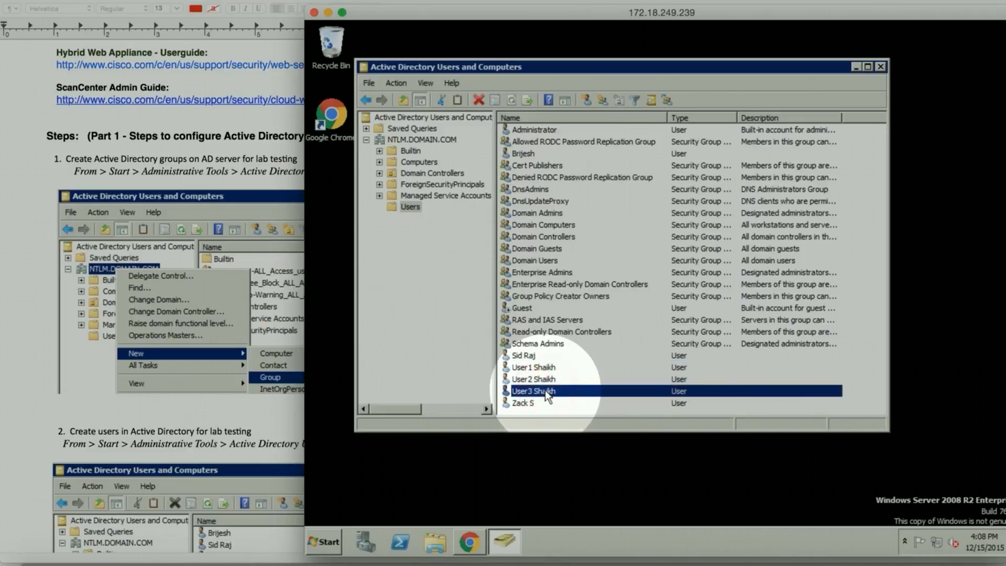
# Step: Confirm user3's Member Of tab lists Group_Three_Block_ALL_Access_user3, then cancel its properties
pyautogui.rightClick(545, 391)
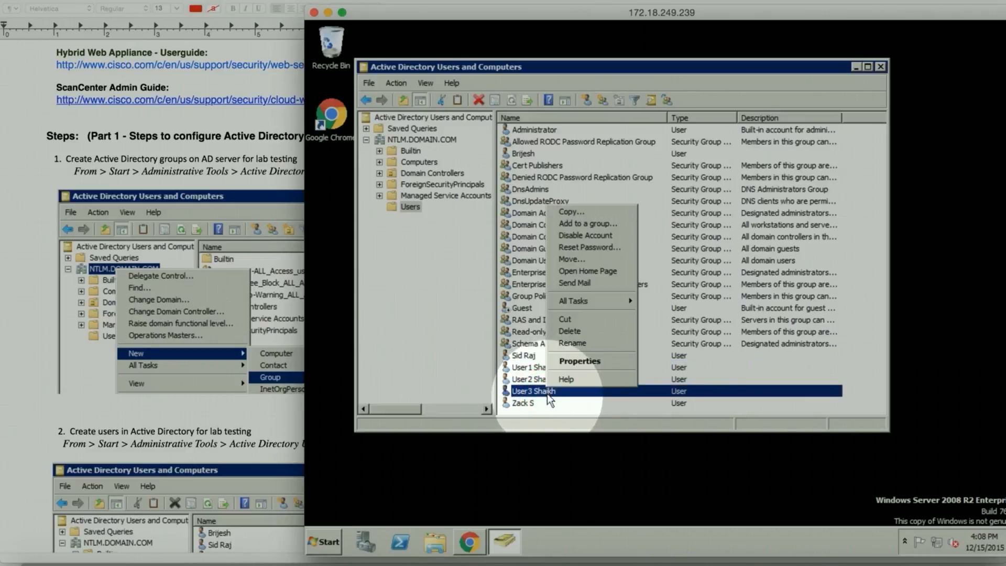
pyautogui.click(577, 361)
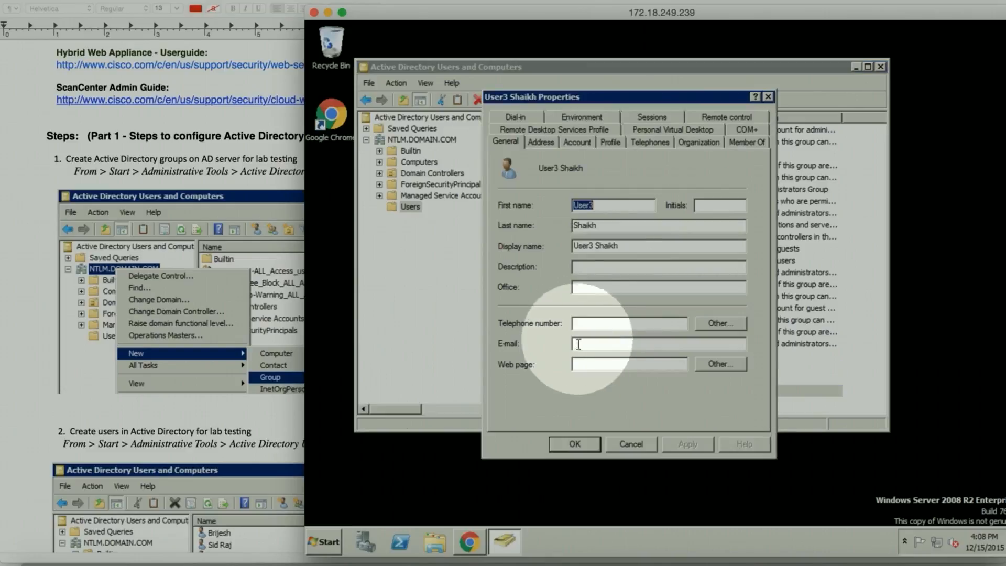
pyautogui.click(752, 142)
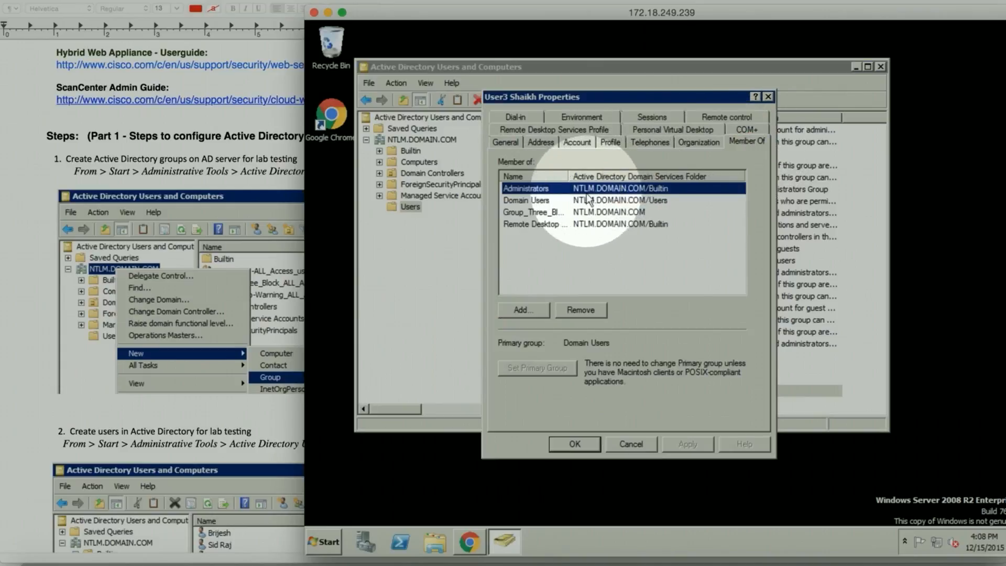
pyautogui.moveTo(568, 171); pyautogui.dragTo(642, 174)
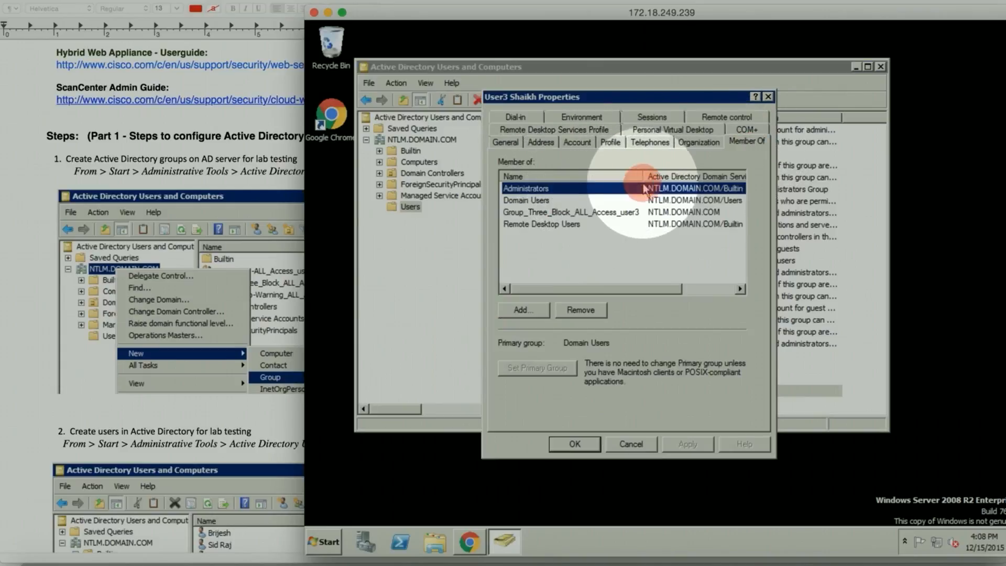
pyautogui.click(590, 213)
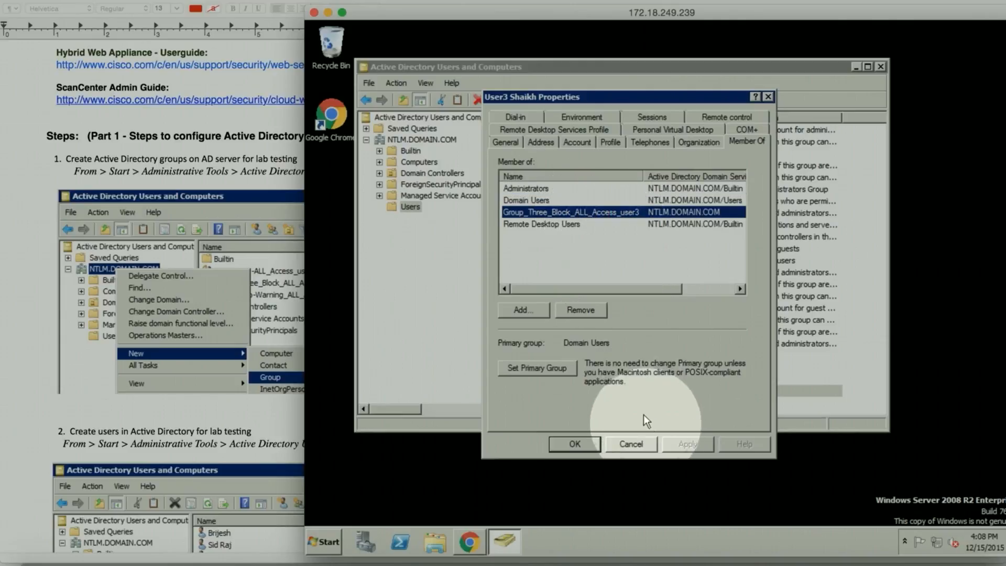
pyautogui.click(631, 444)
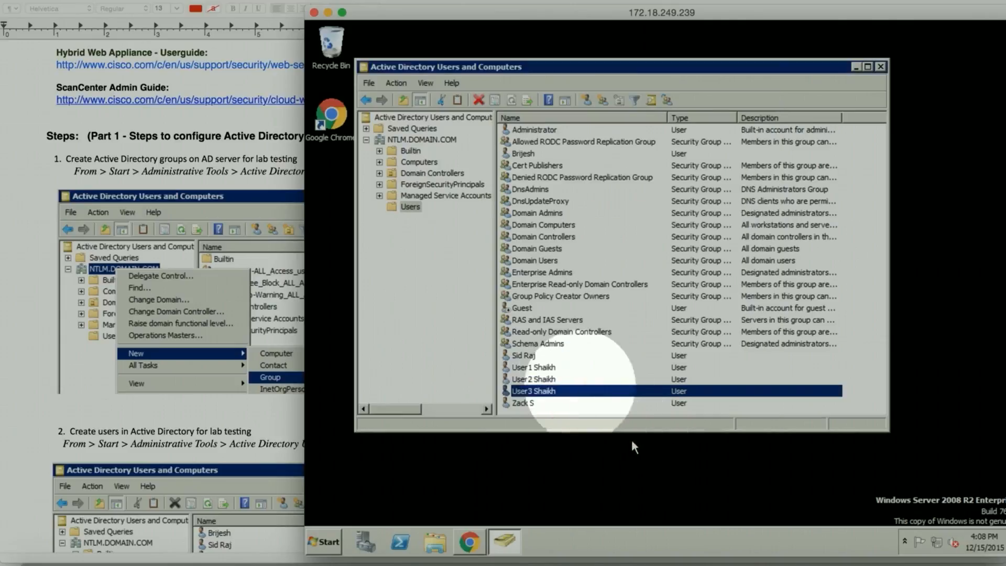
# Step: Confirm user2's Member Of tab lists Group_Two-Warning_ALL_Access_user2, then cancel its properties
pyautogui.click(540, 381)
pyautogui.rightClick(540, 381)
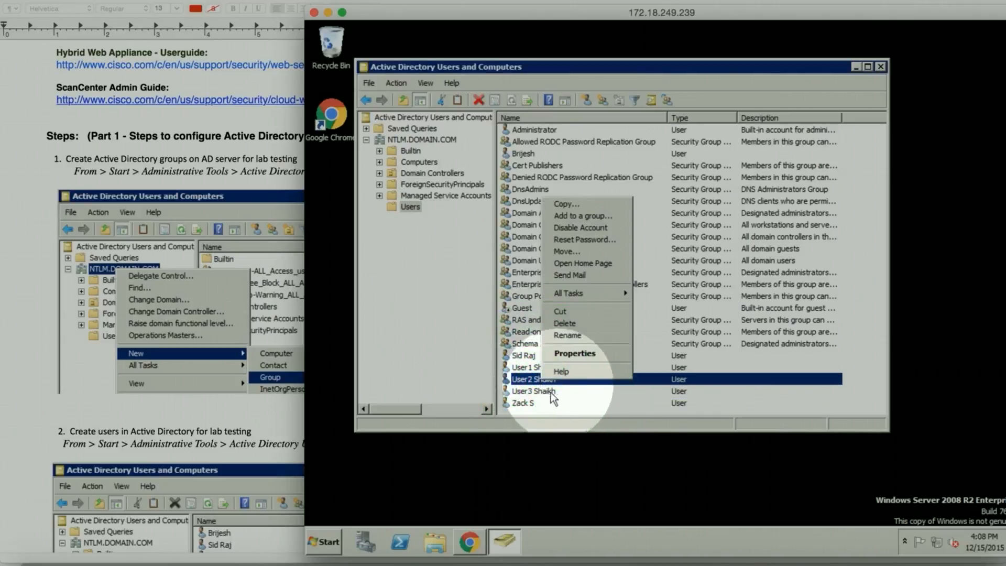
pyautogui.click(570, 352)
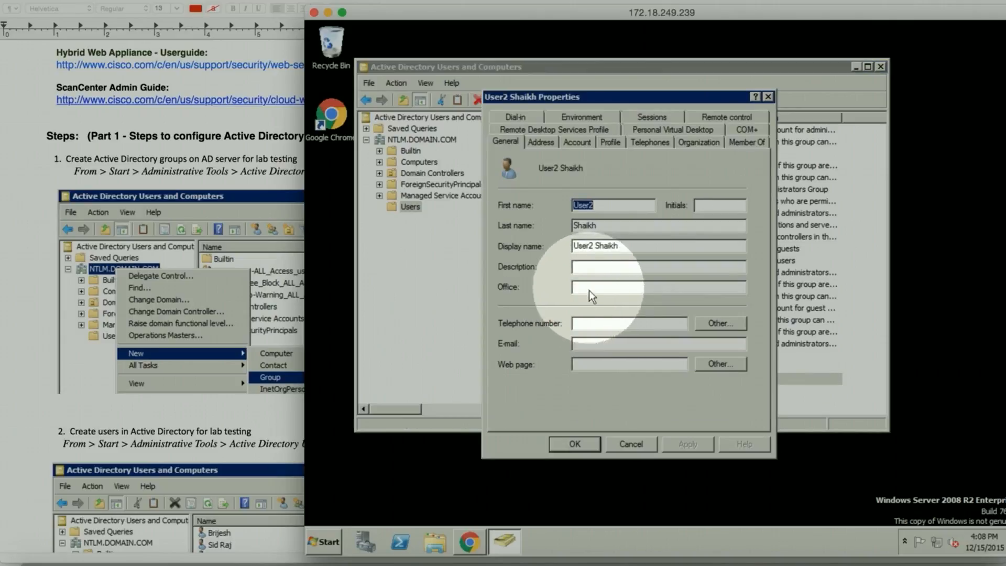
pyautogui.click(747, 141)
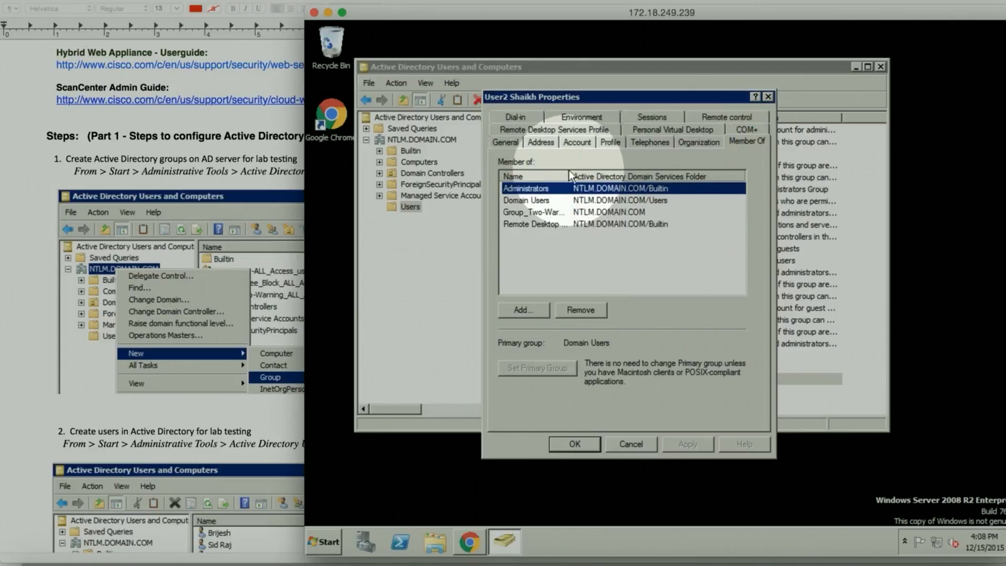
pyautogui.moveTo(571, 176); pyautogui.dragTo(625, 177)
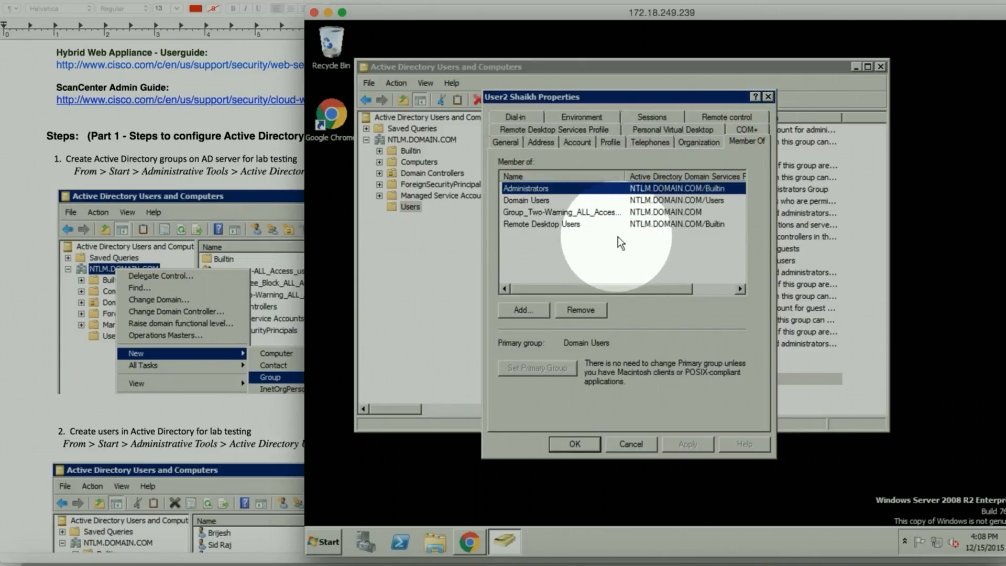
pyautogui.moveTo(625, 177); pyautogui.dragTo(655, 195)
pyautogui.click(647, 212)
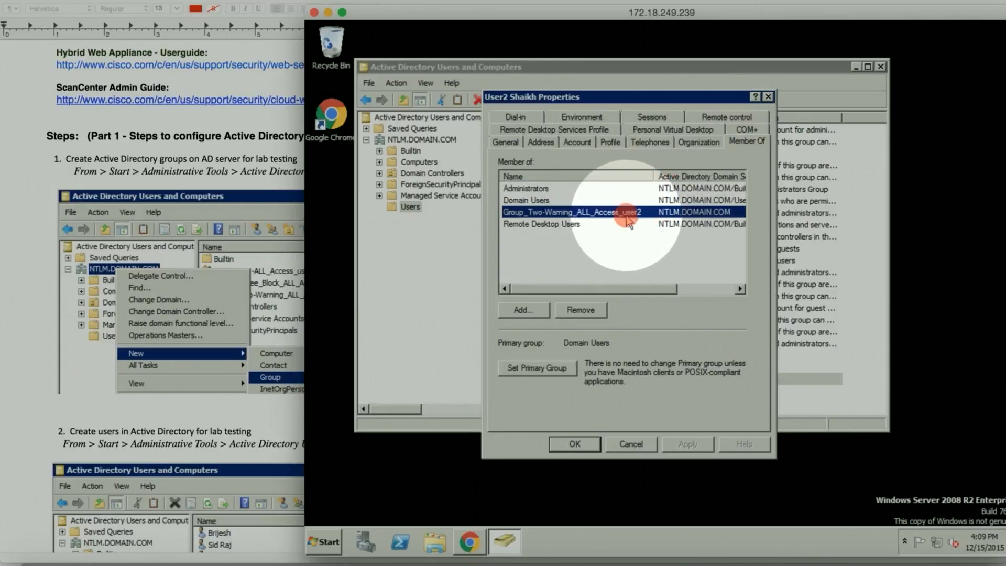
pyautogui.click(627, 443)
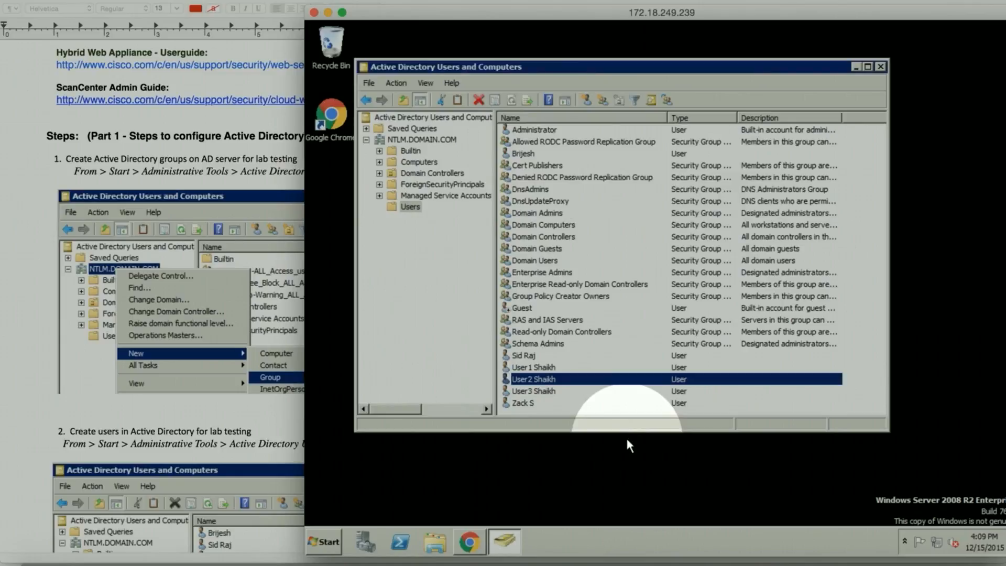
# Step: Minimize Remote Desktop and scroll the guide to Part 2 step 2, Create Auth Identity
pyautogui.click(326, 13)
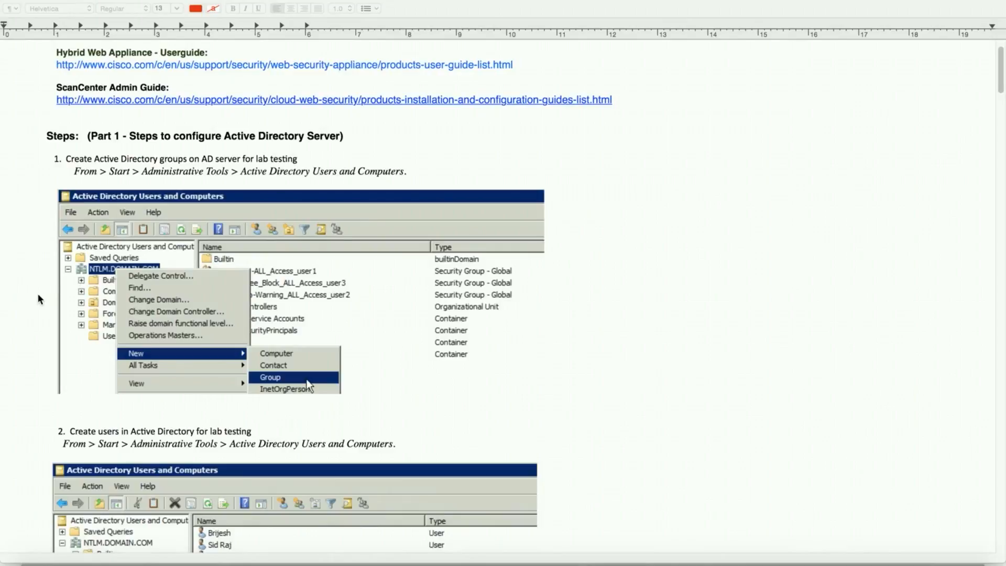
pyautogui.scroll(-15, 47, 303)
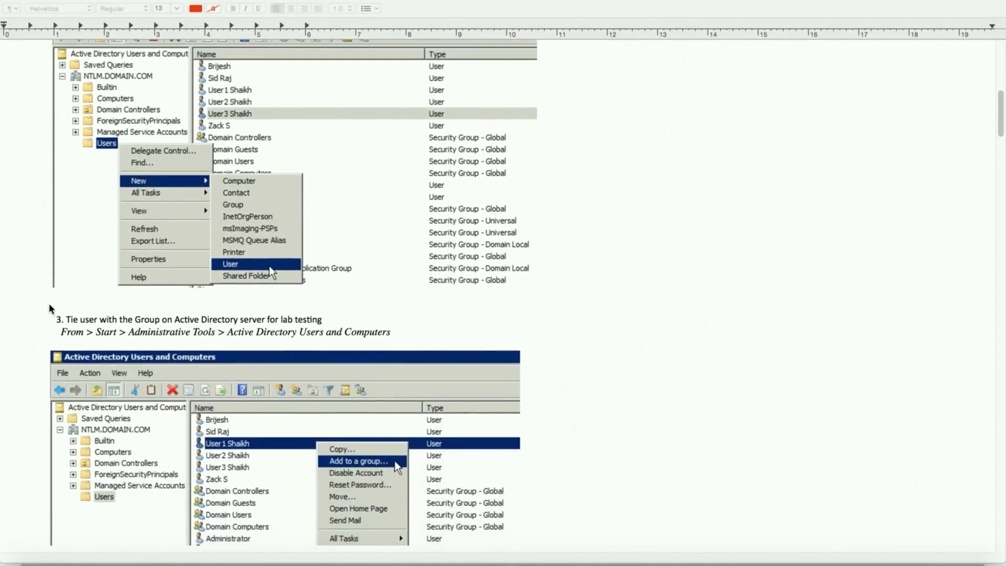
pyautogui.scroll(14, 107, 309)
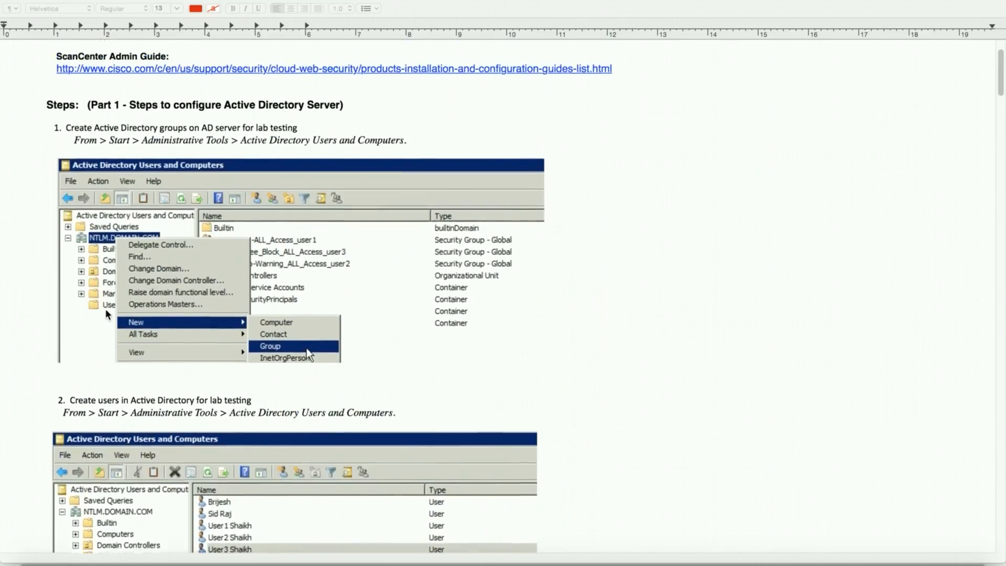
pyautogui.scroll(1, 106, 314)
pyautogui.scroll(-18, 16, 399)
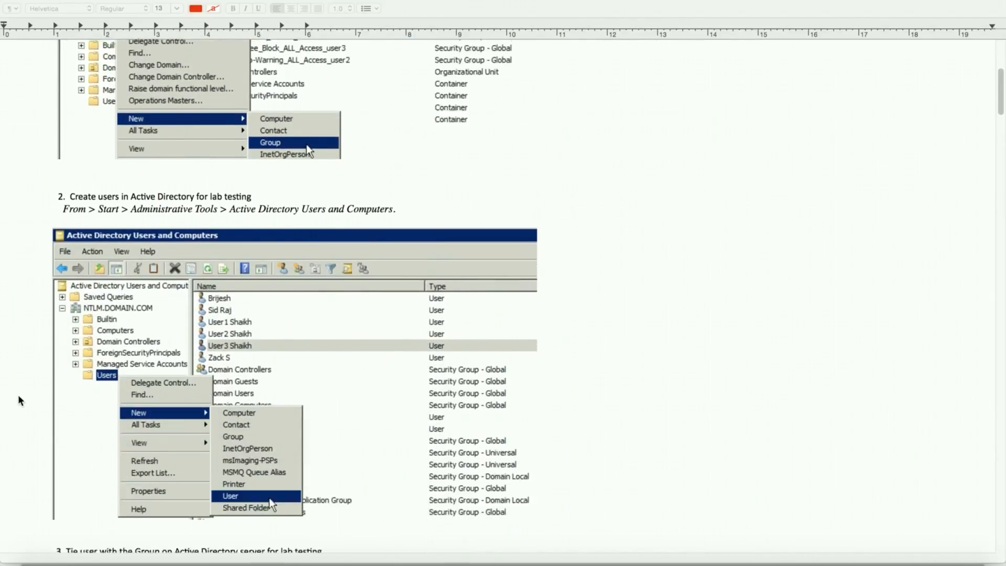
pyautogui.scroll(-10, 18, 396)
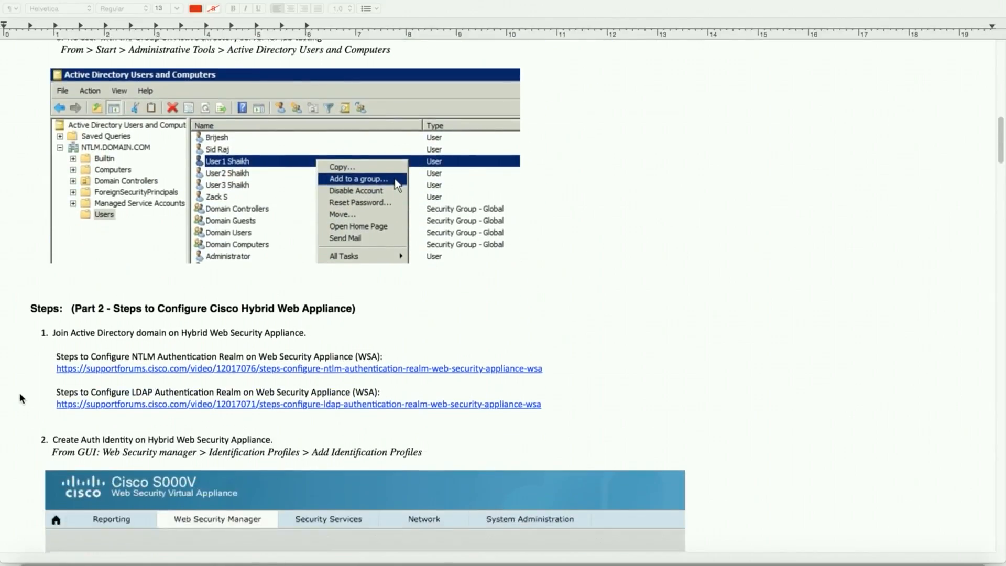
pyautogui.scroll(-2, 21, 398)
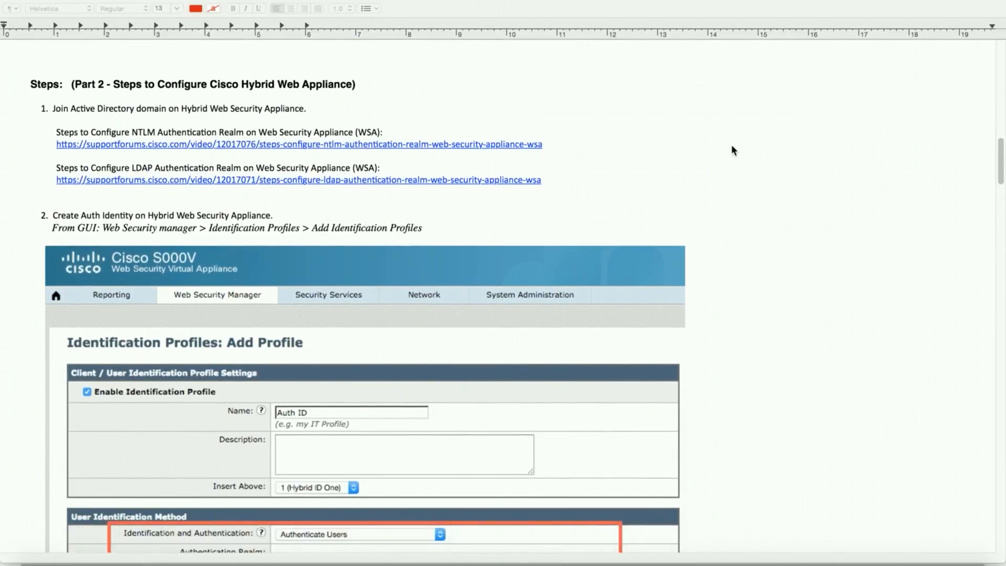
# Step: Restore Chrome, move it right of the guide, and switch to the Web Security Virtual Appliance tab
pyautogui.click(960, 557)
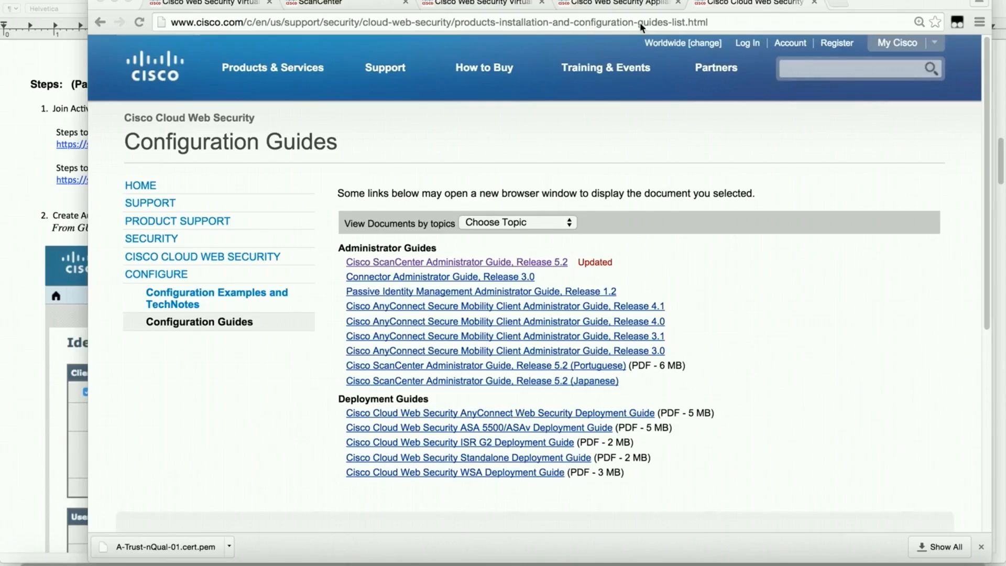
pyautogui.moveTo(884, 5); pyautogui.dragTo(1005, 6)
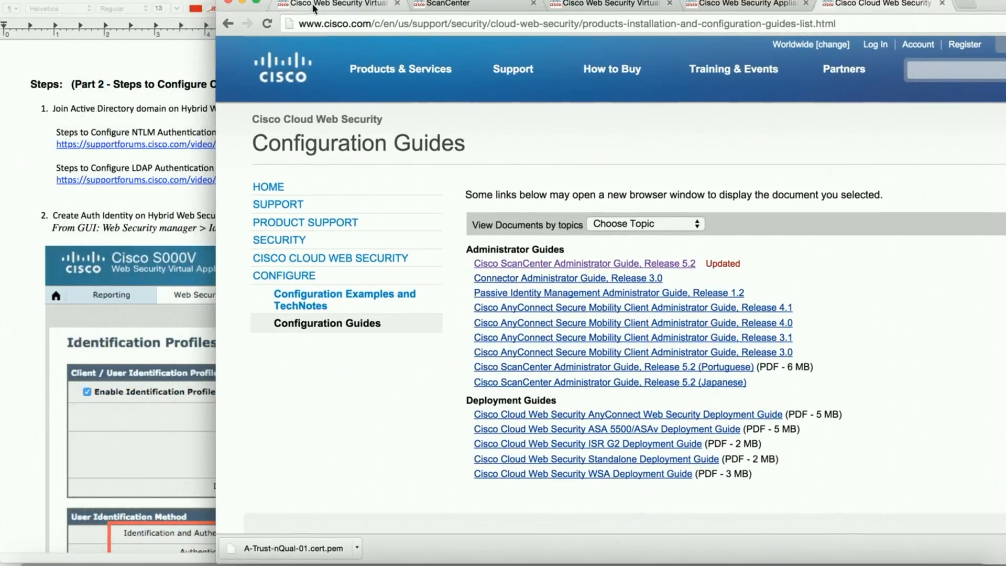
pyautogui.click(315, 6)
pyautogui.moveTo(269, 1); pyautogui.dragTo(359, 5)
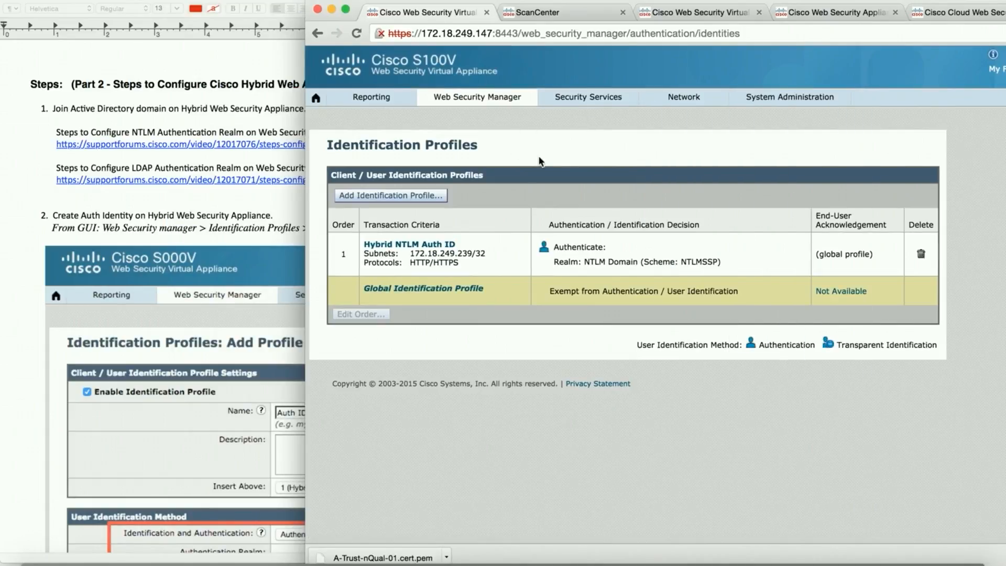
pyautogui.press('F2')
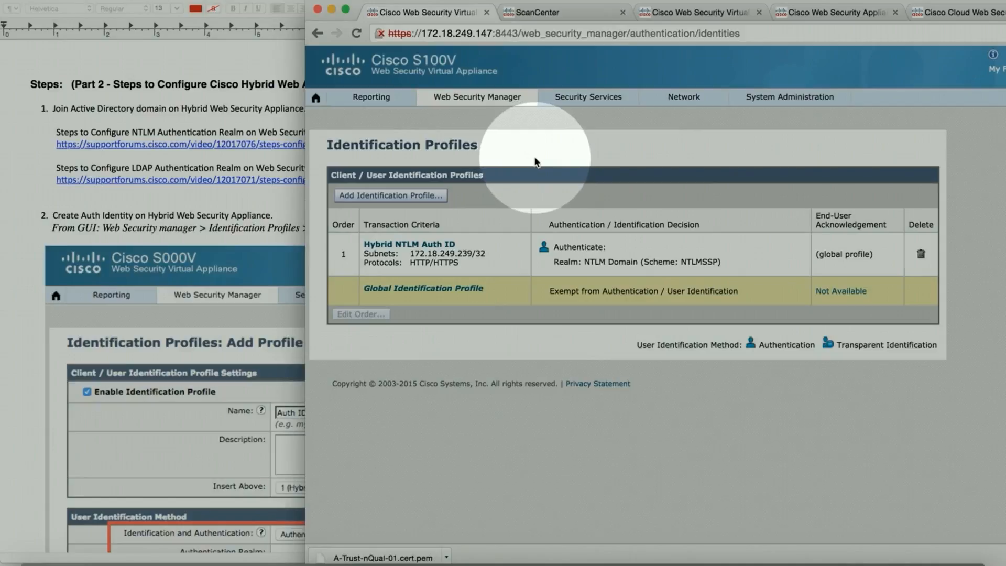
# Step: Review the NTLM Domain realm under Network > Authentication and leave it without changes
pyautogui.moveTo(676, 100)
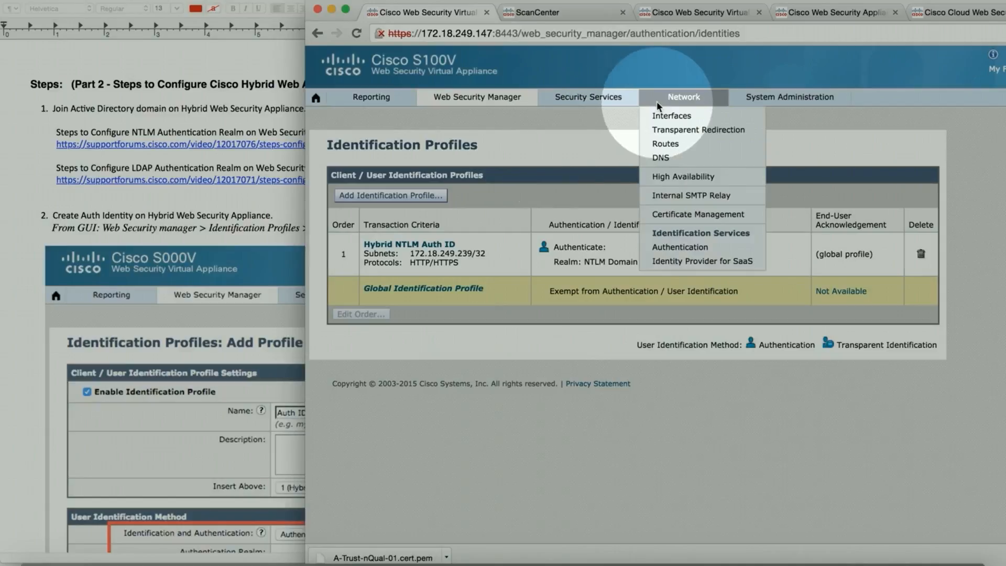
pyautogui.click(676, 247)
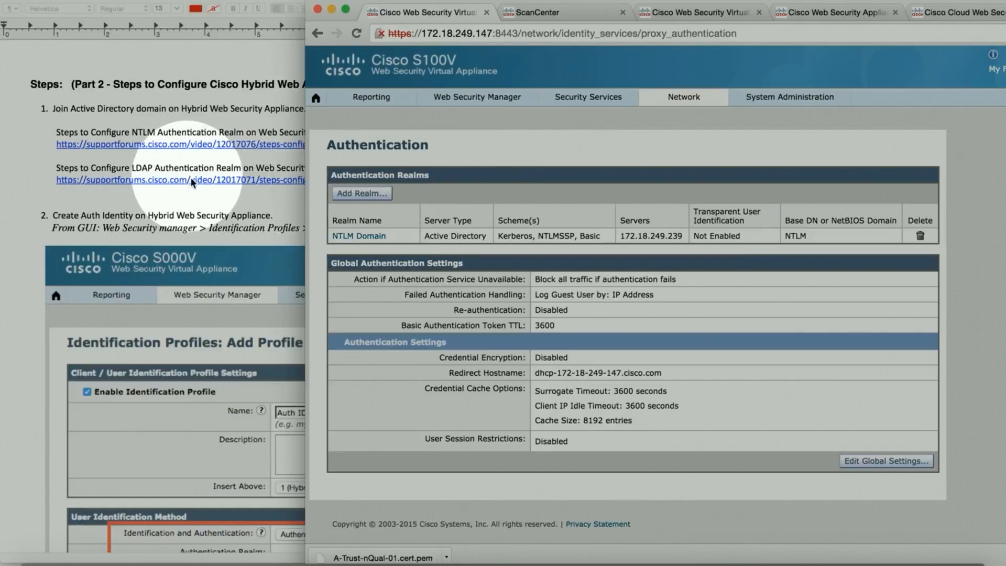
pyautogui.click(359, 236)
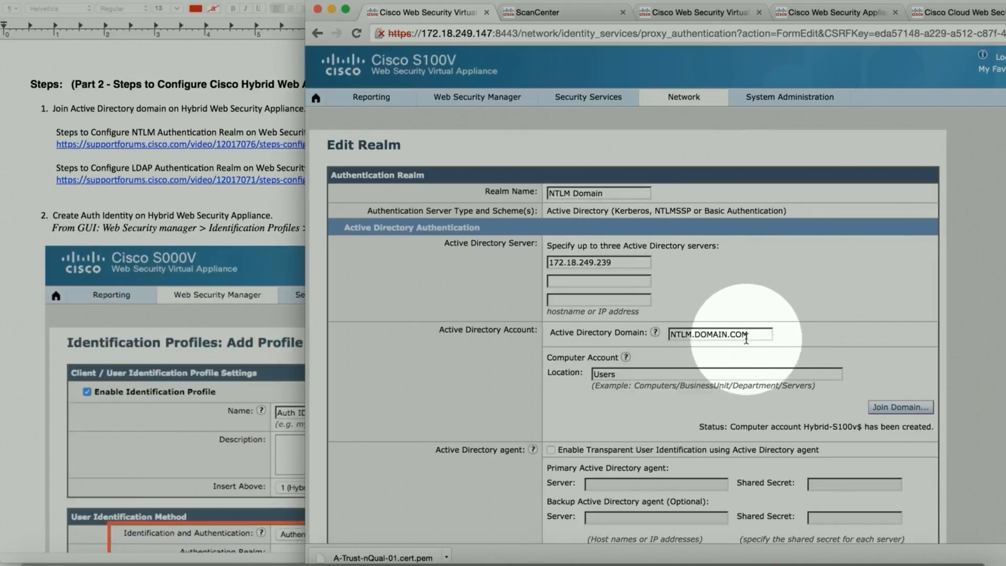
pyautogui.scroll(-5, 744, 336)
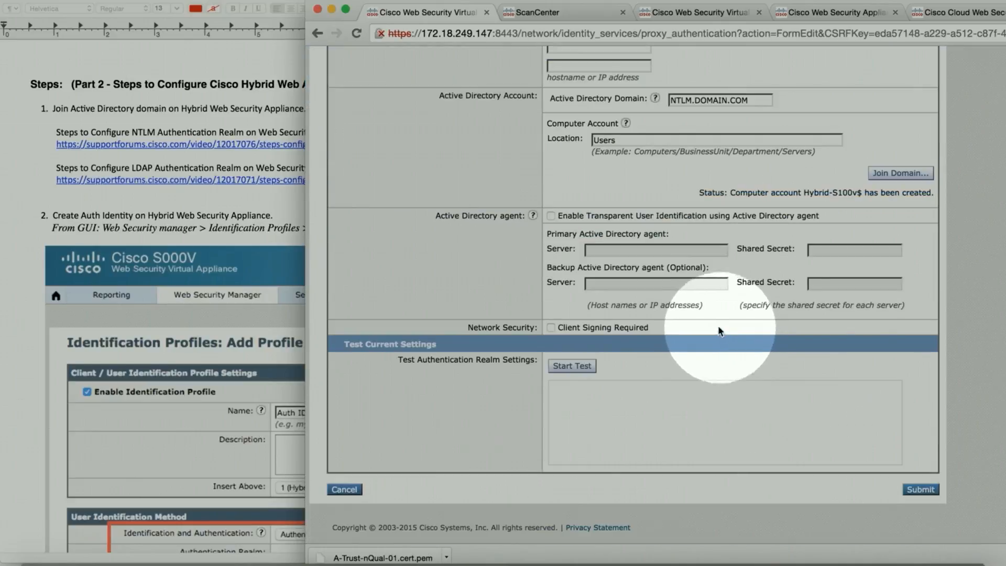
pyautogui.click(344, 490)
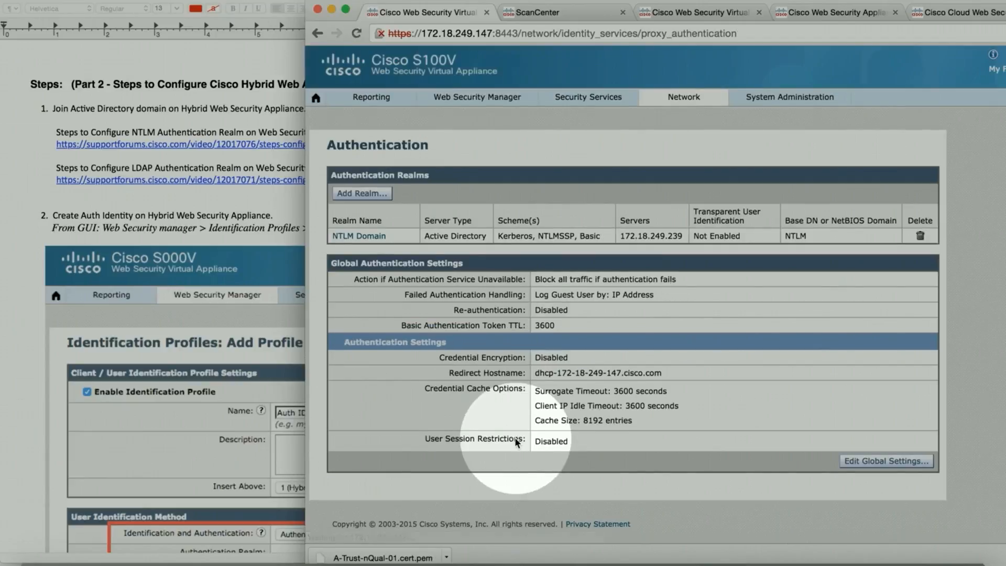
pyautogui.click(484, 100)
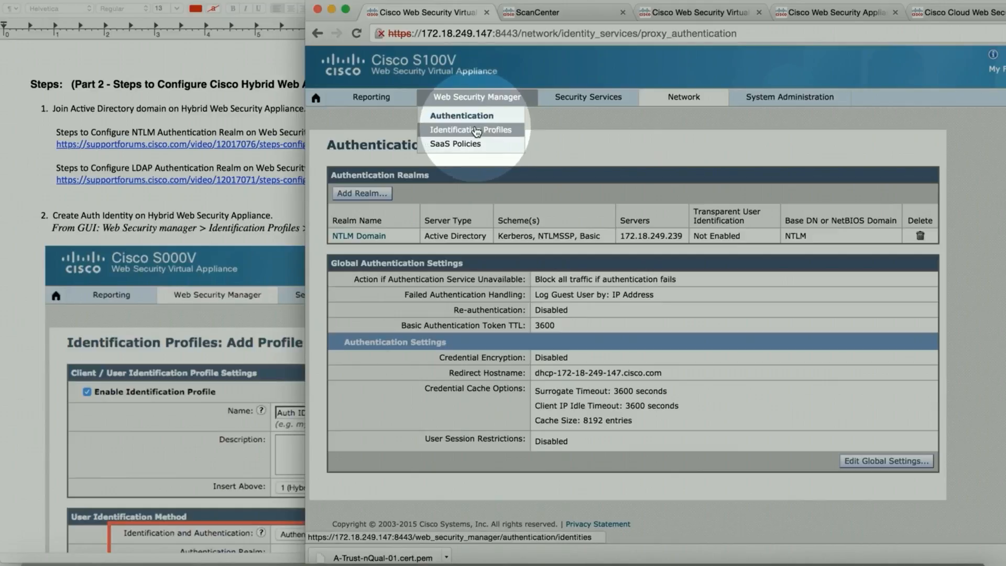
# Step: Inspect the Hybrid NTLM Auth ID profile's NTLMSSP authentication and subnet, then cancel out
pyautogui.click(475, 131)
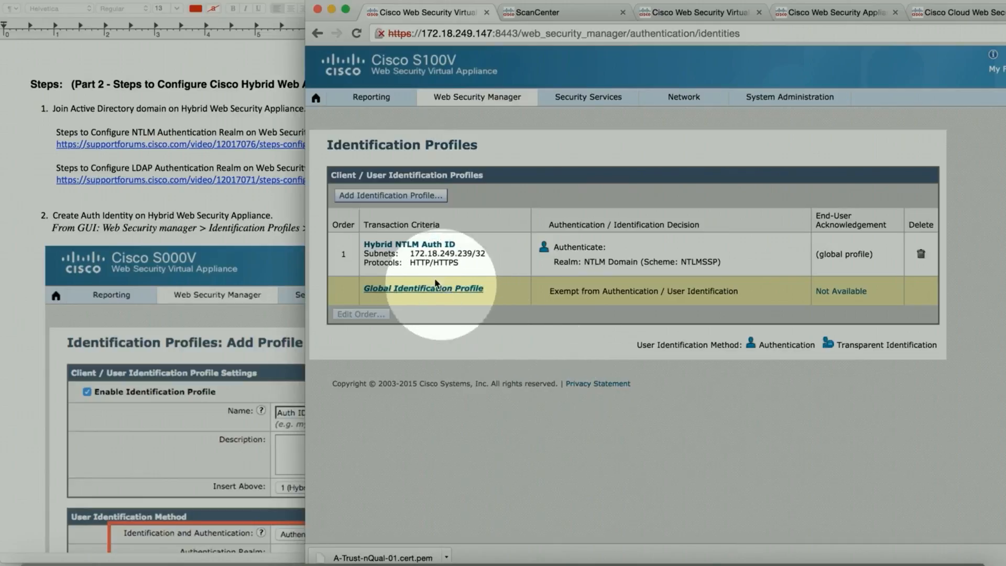
pyautogui.click(411, 244)
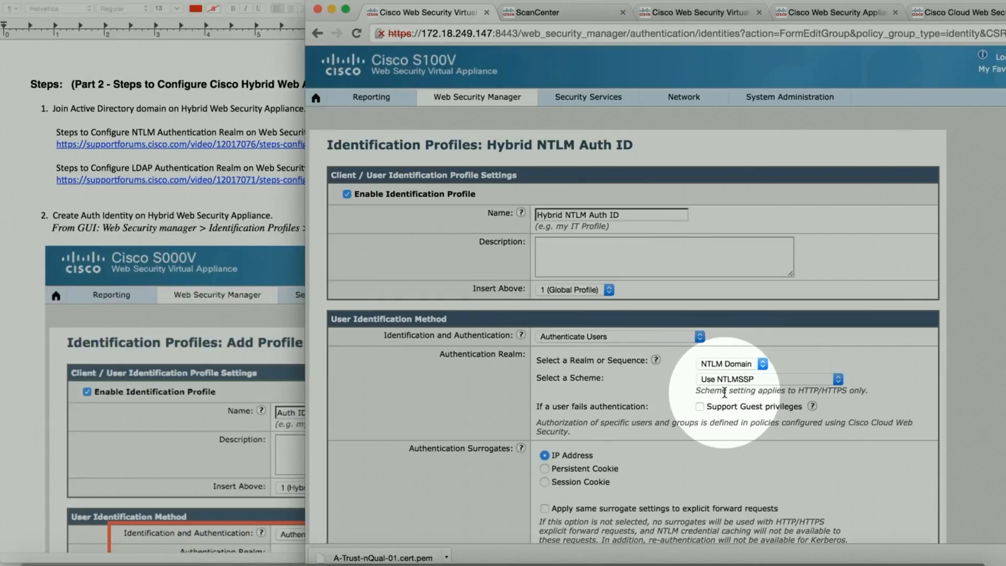
pyautogui.scroll(-5, 683, 396)
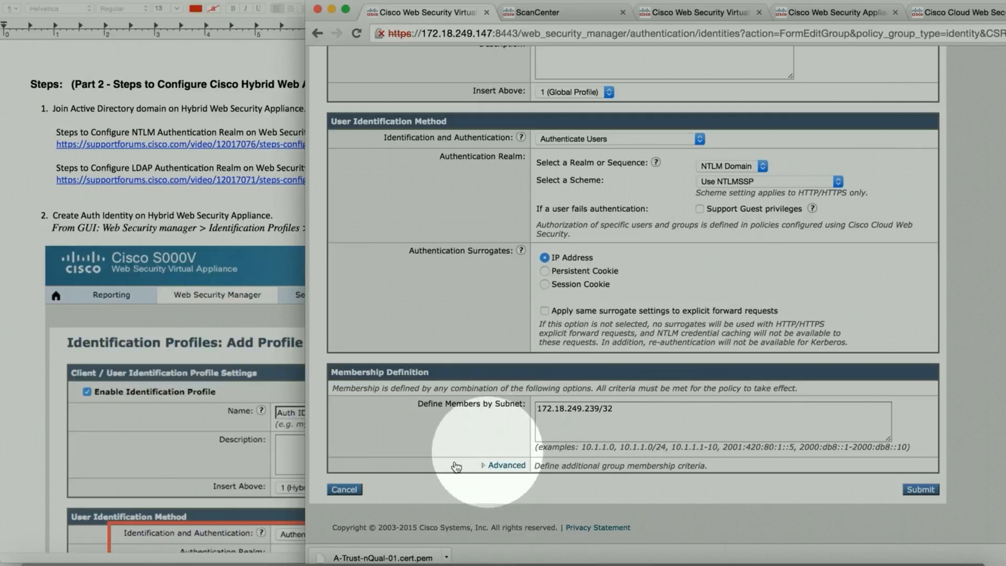
pyautogui.click(356, 491)
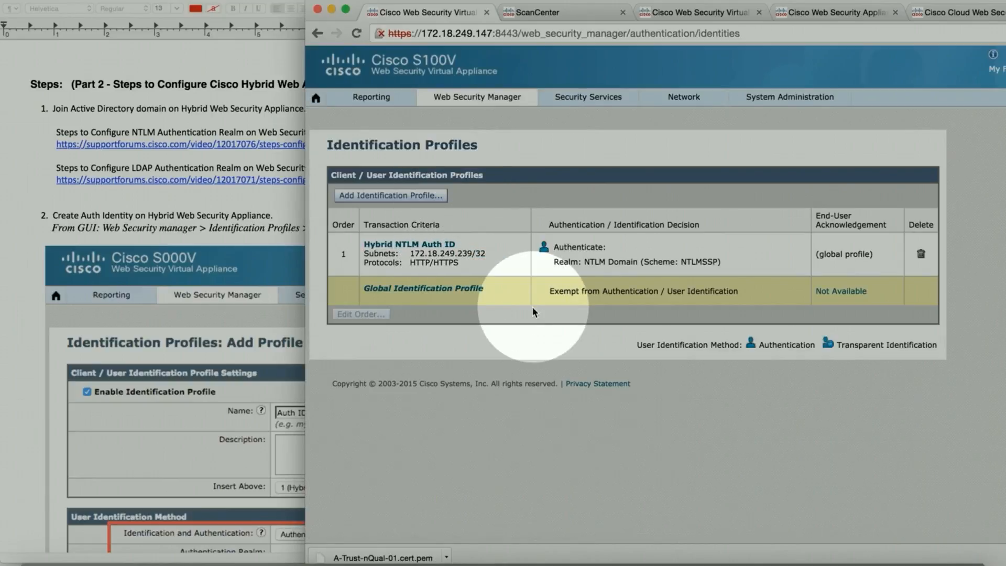
# Step: Scroll the guide from Part 2 step 2 through Part 3's Manage Groups and Create Filter steps
pyautogui.click(19, 334)
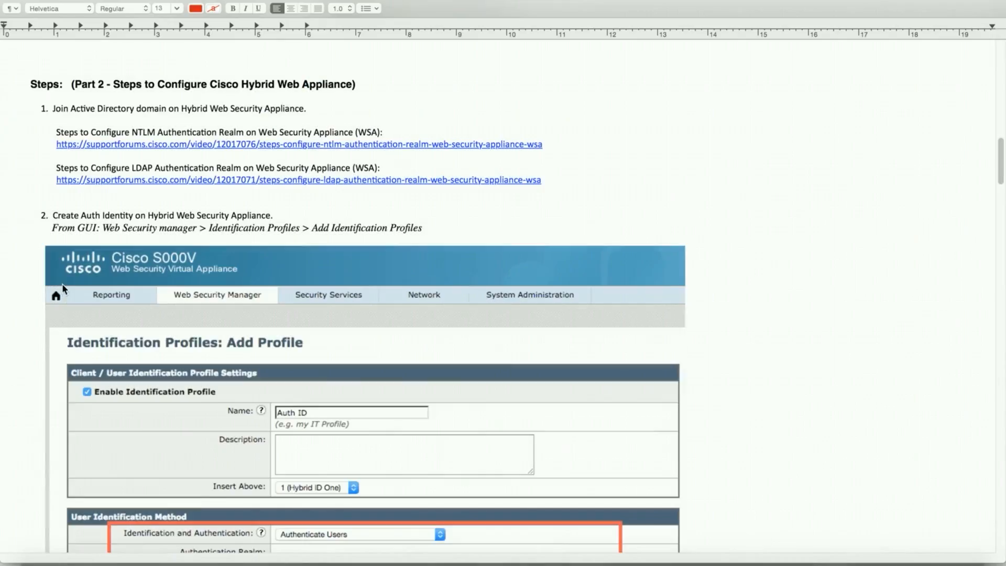
pyautogui.click(571, 183)
pyautogui.scroll(-5, 694, 161)
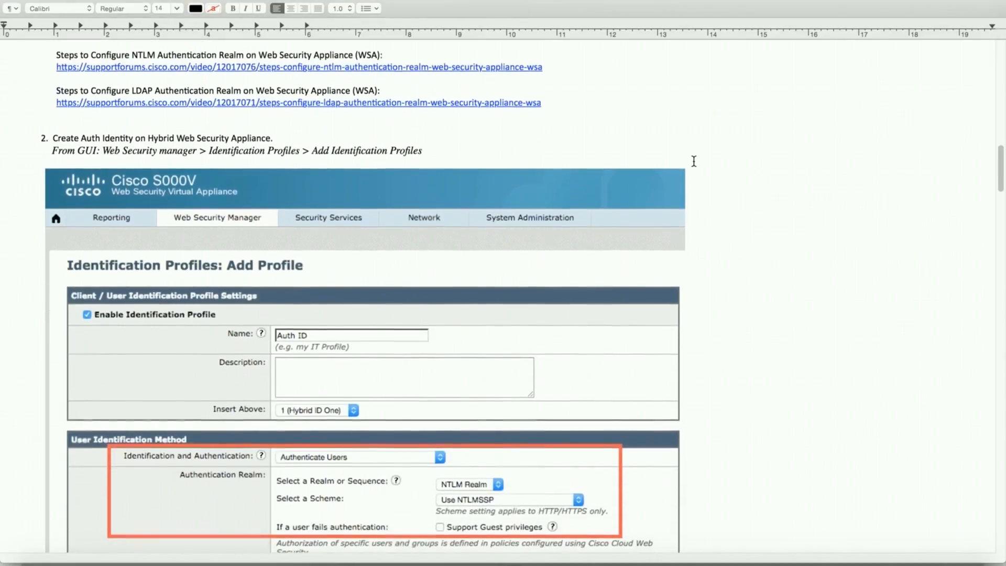
pyautogui.scroll(8, 717, 168)
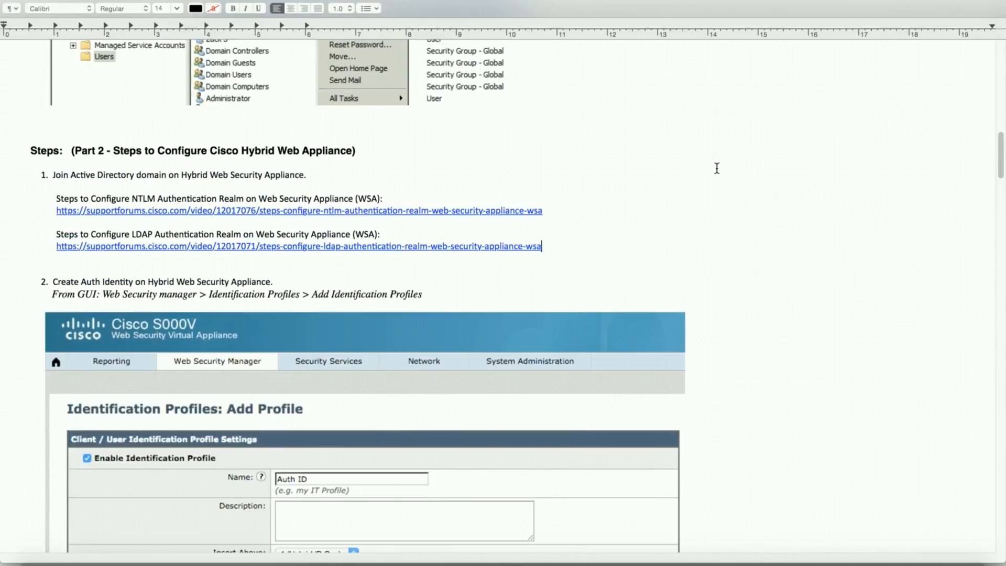
pyautogui.scroll(-8, 717, 168)
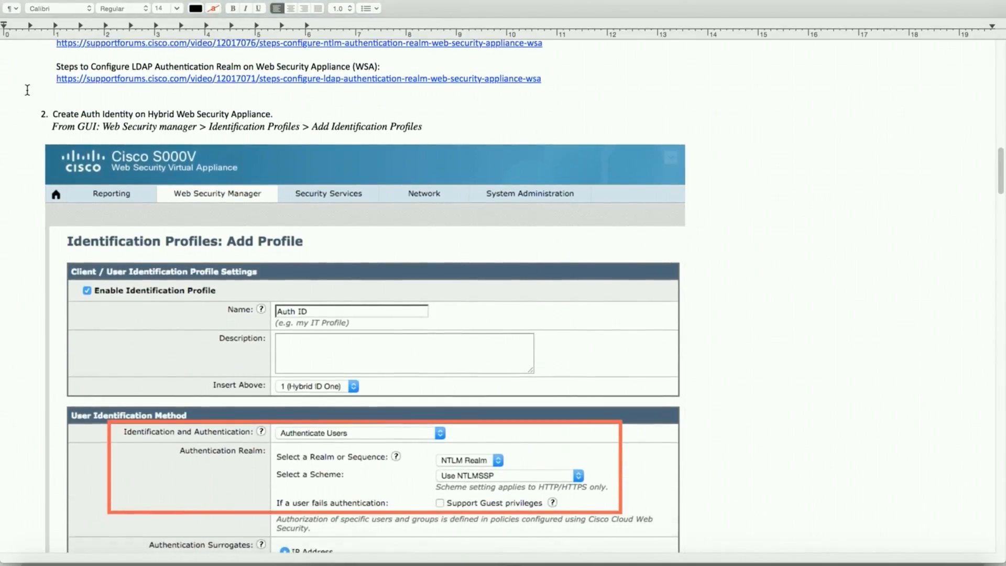
pyautogui.scroll(4, 21, 135)
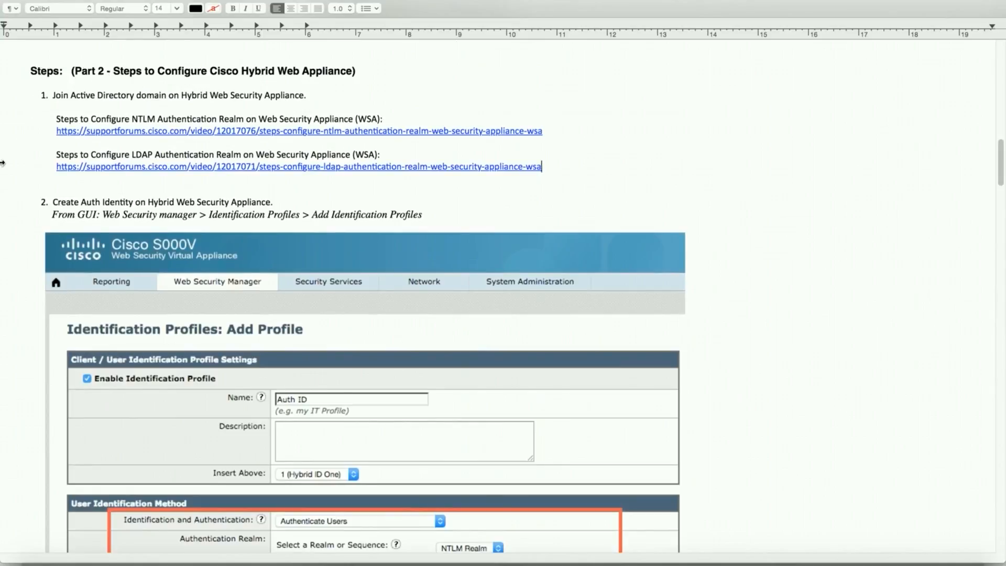
pyautogui.scroll(-13, 2, 163)
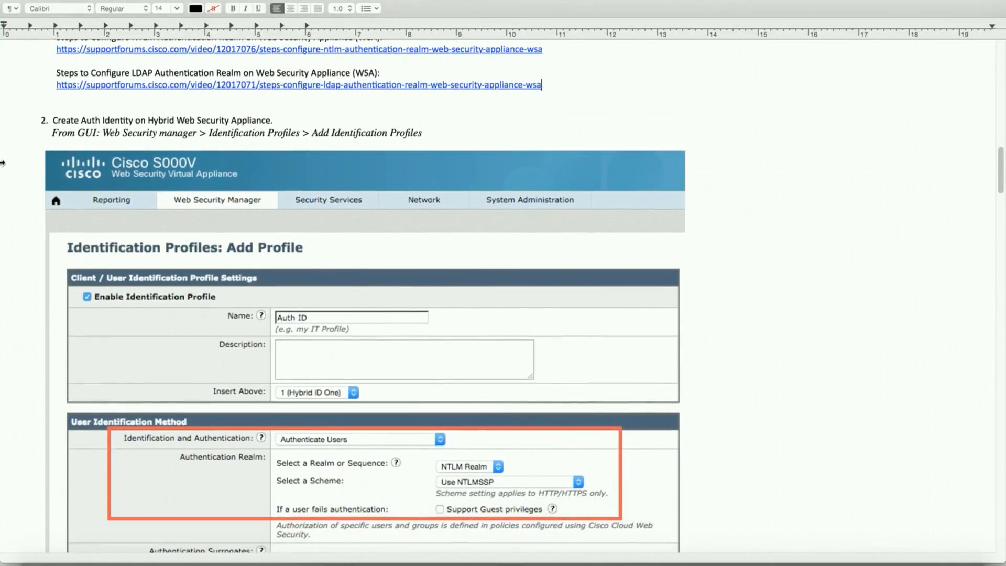
pyautogui.scroll(-11, 2, 163)
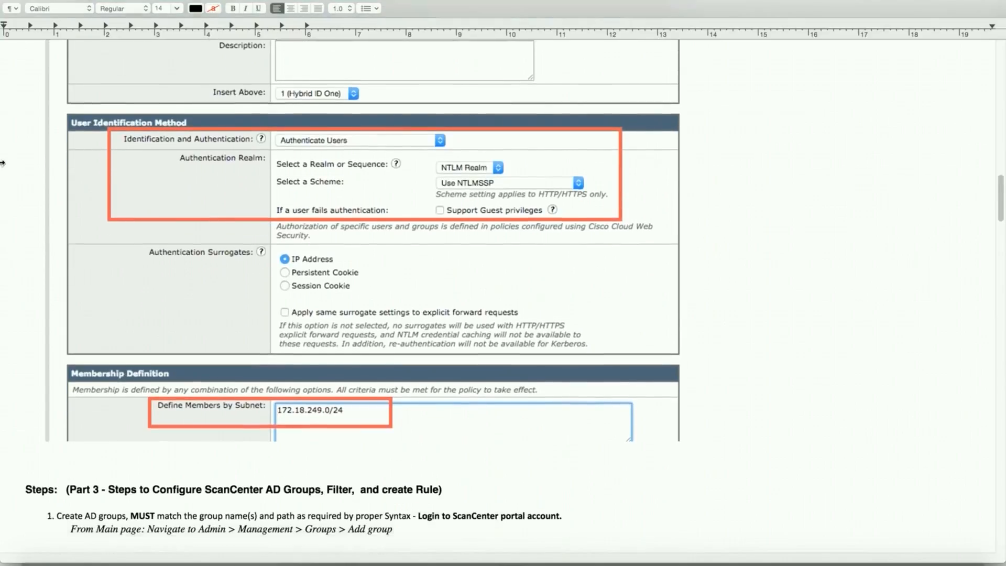
pyautogui.scroll(-5, 3, 167)
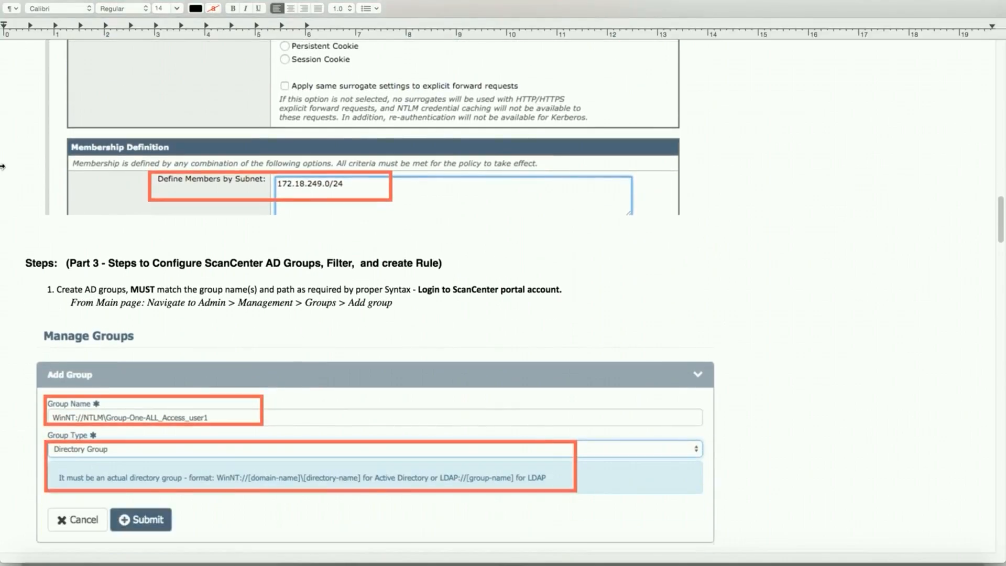
pyautogui.scroll(-3, 16, 169)
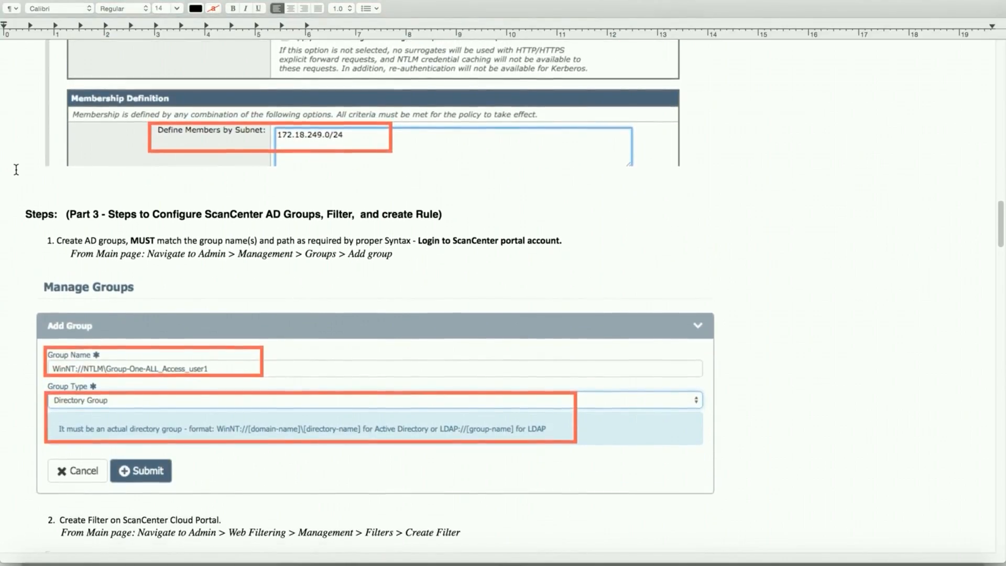
pyautogui.scroll(-1, 16, 169)
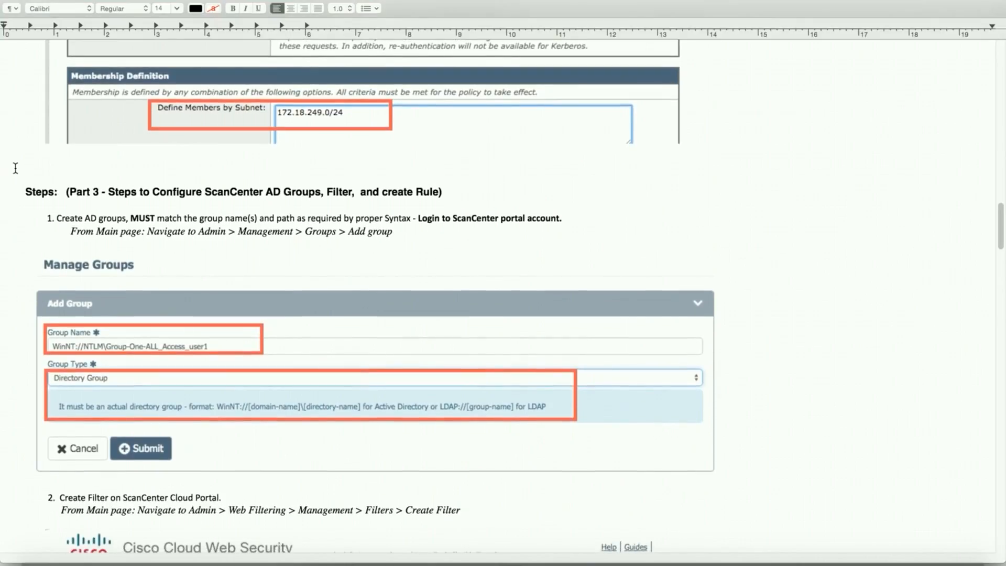
pyautogui.scroll(-3, 18, 170)
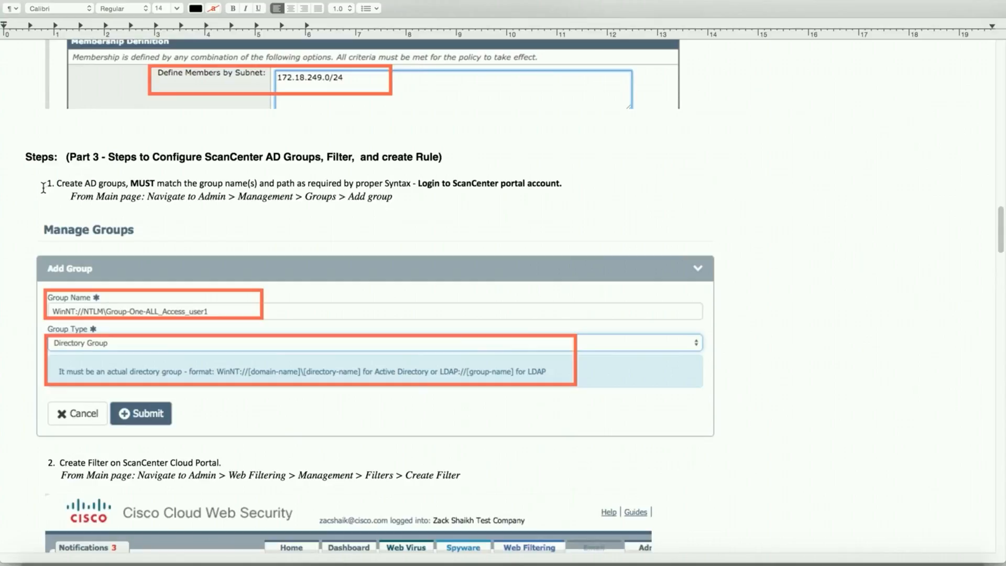
pyautogui.scroll(-3, 39, 189)
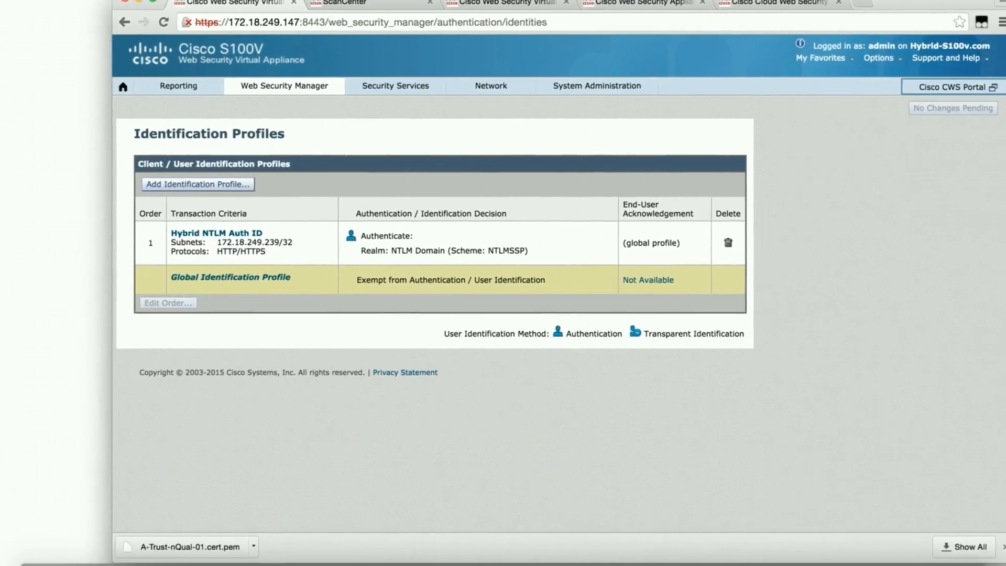
# Step: Switch to the ScanCenter tab, shift the browser left, and launch Mouseposé via Spotlight
pyautogui.click(328, 2)
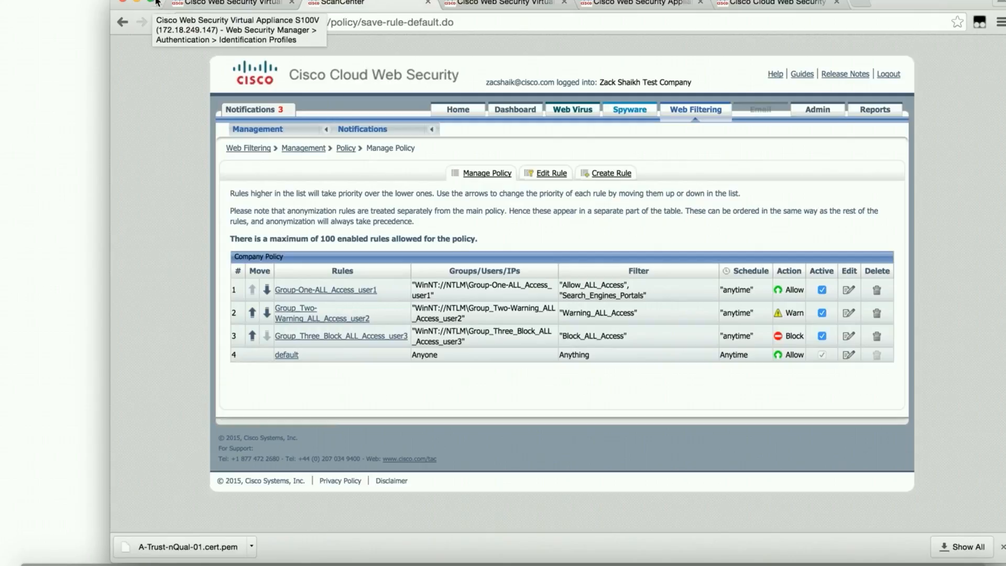
pyautogui.moveTo(159, 3); pyautogui.dragTo(101, 2)
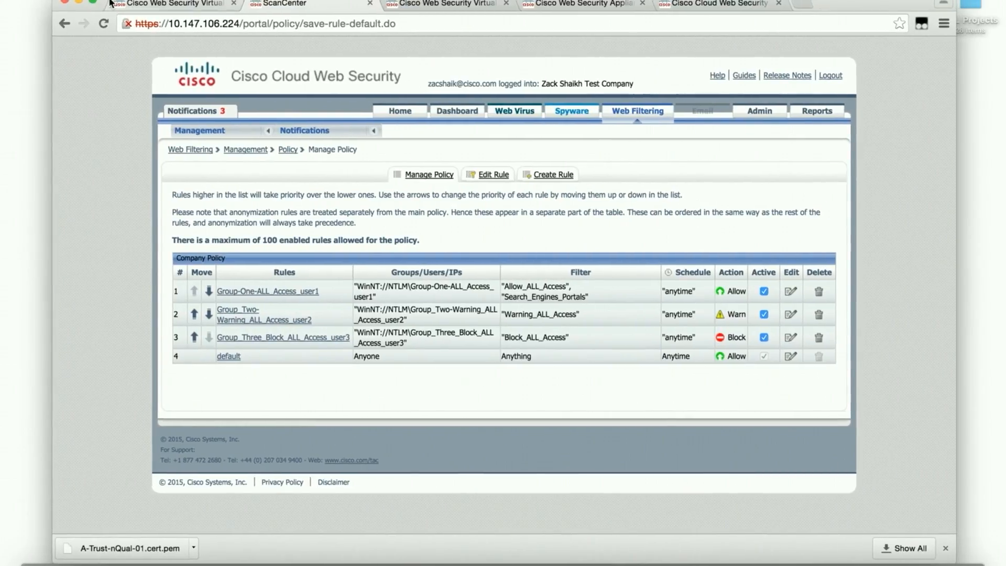
pyautogui.hotkey('alt', 'space')
pyautogui.write('mous')
pyautogui.press('Return')
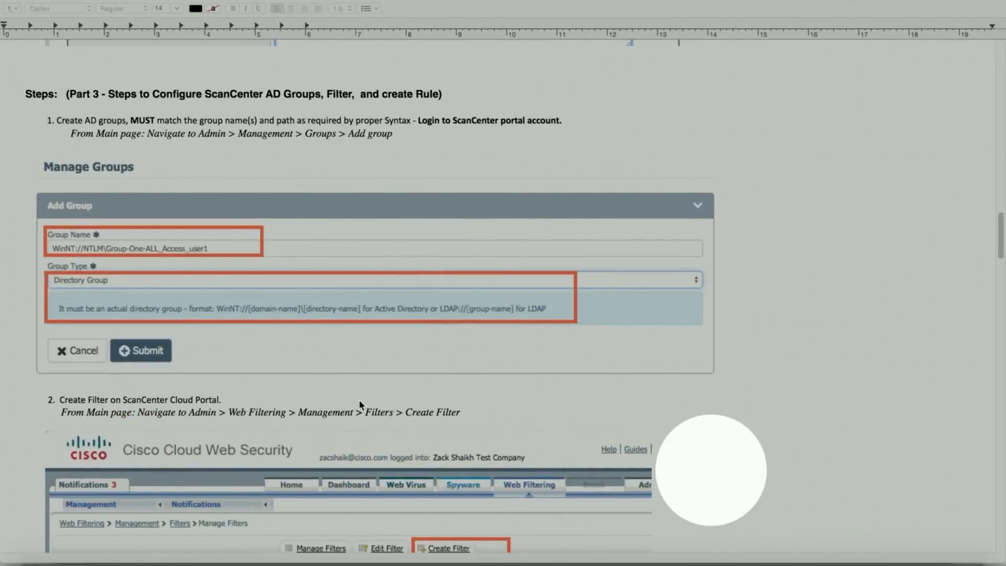
# Step: Scroll the guide, glance at ScanCenter, then place the guide back in front, shifted right
pyautogui.scroll(-2, 118, 157)
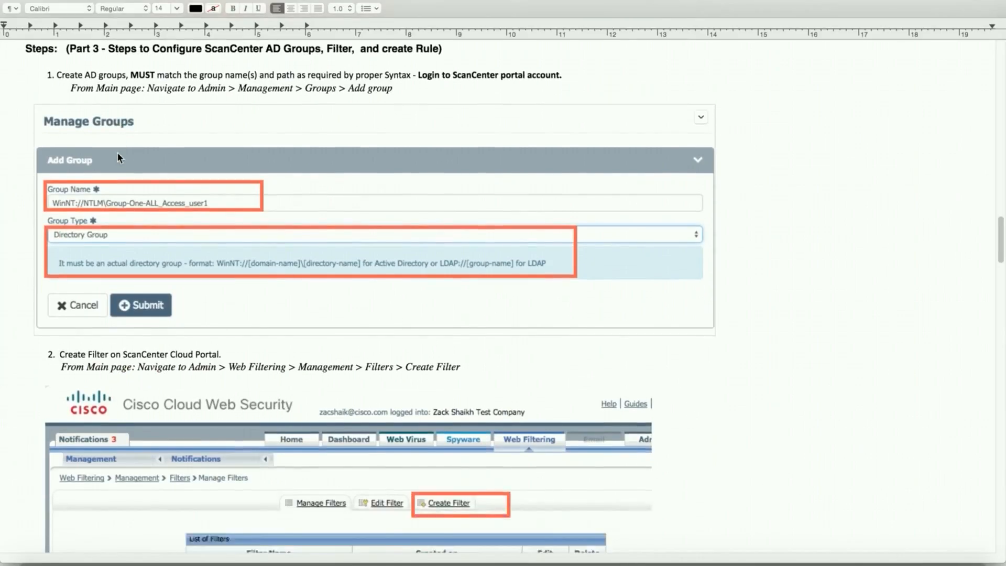
pyautogui.scroll(-2, 118, 154)
pyautogui.scroll(2, 114, 160)
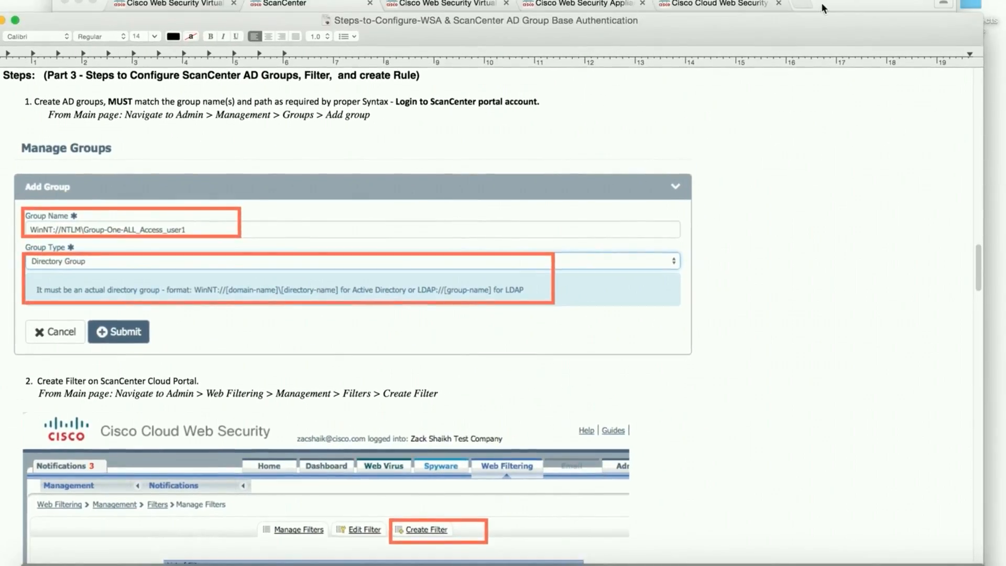
pyautogui.click(822, 8)
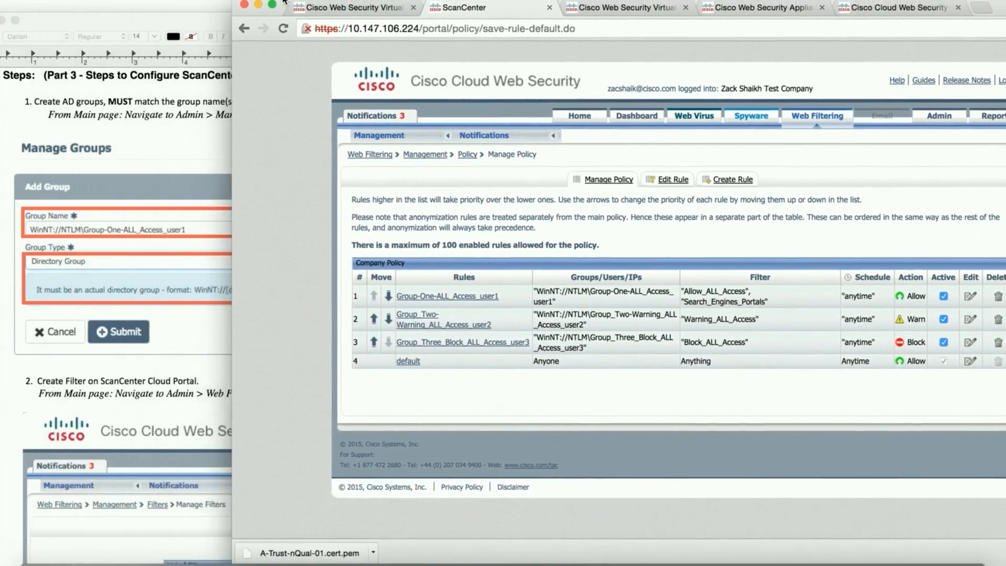
pyautogui.moveTo(175, 20); pyautogui.dragTo(167, 6)
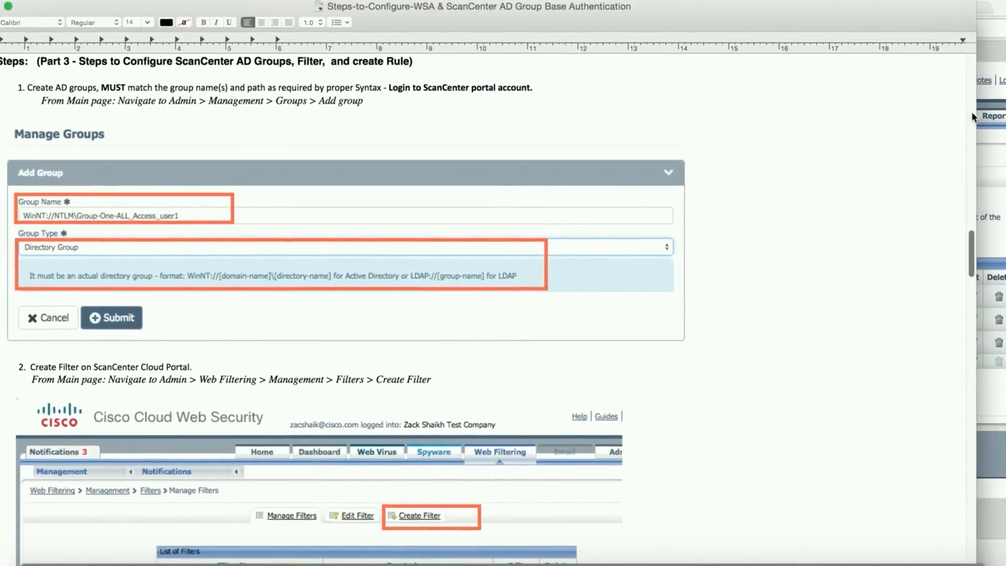
pyautogui.moveTo(913, 17); pyautogui.dragTo(946, 36)
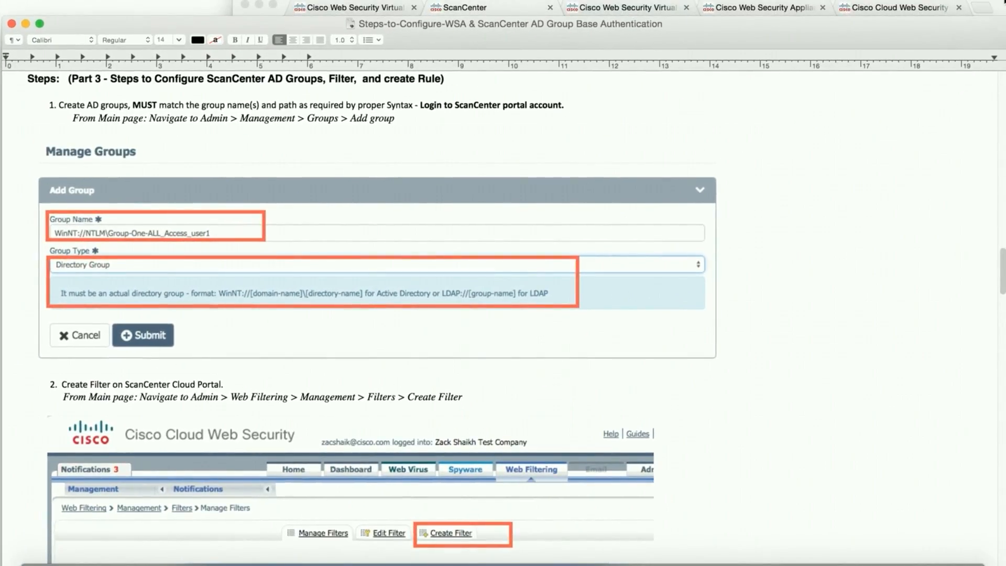
# Step: Bring the ScanCenter browser over the guide and open the Admin area
pyautogui.click(995, 5)
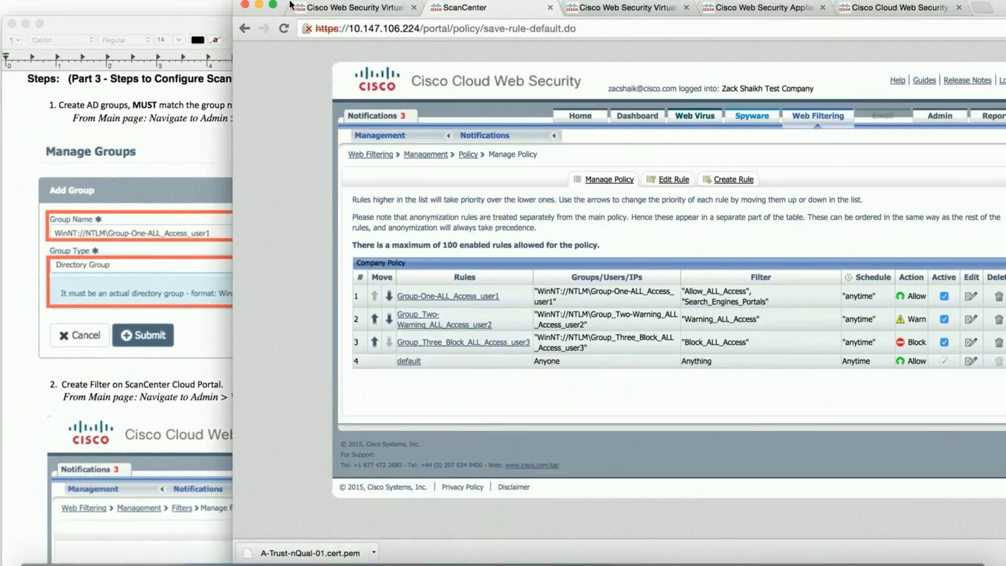
pyautogui.moveTo(287, 8); pyautogui.dragTo(263, 1)
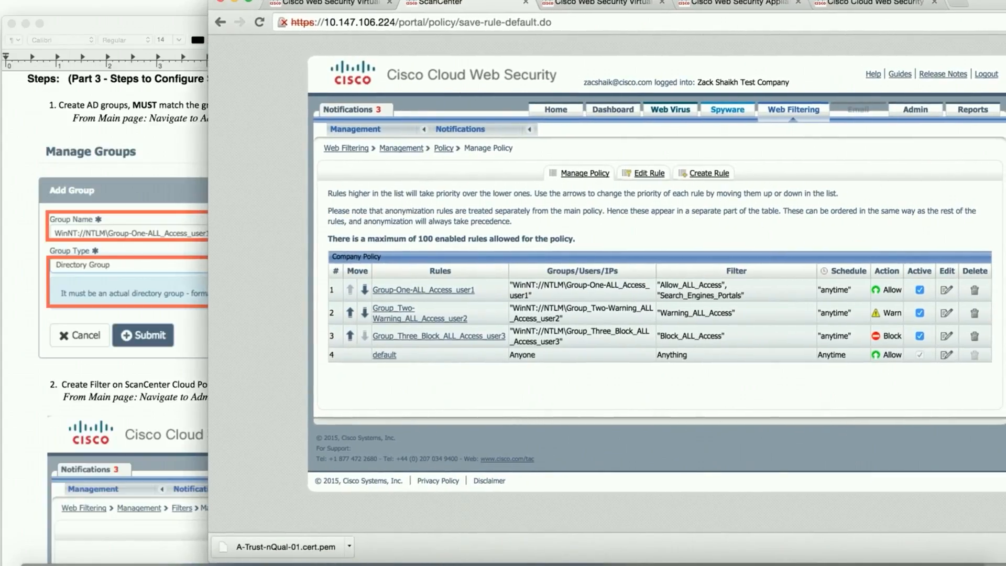
pyautogui.press('F2')
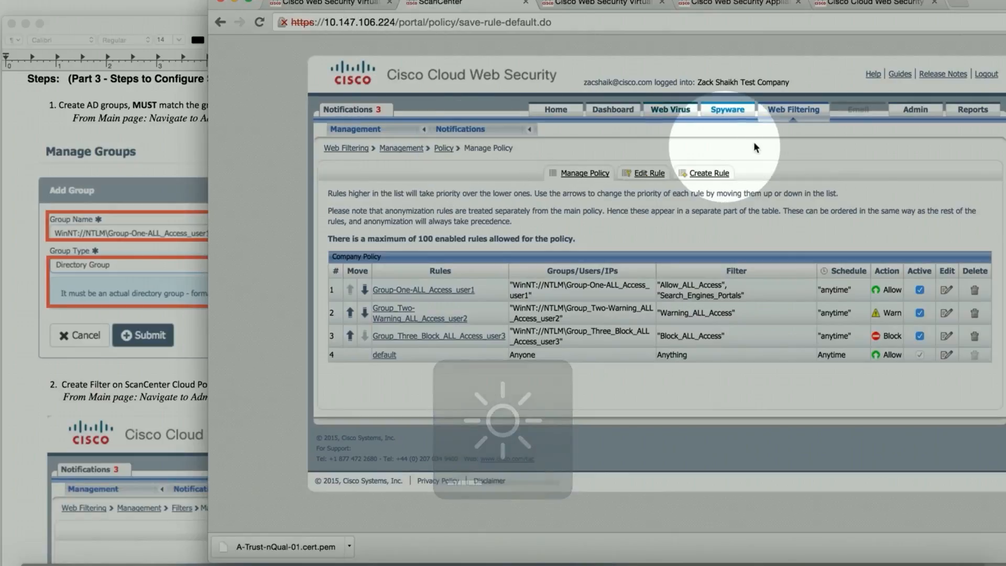
pyautogui.click(917, 111)
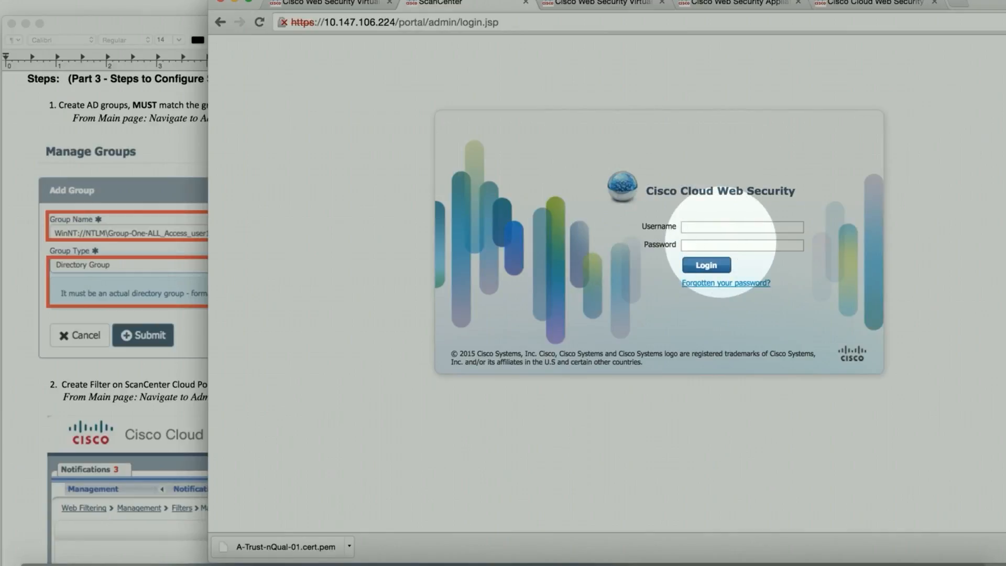
# Step: Log in to ScanCenter with the account username and password
pyautogui.click(715, 227)
pyautogui.write('za')
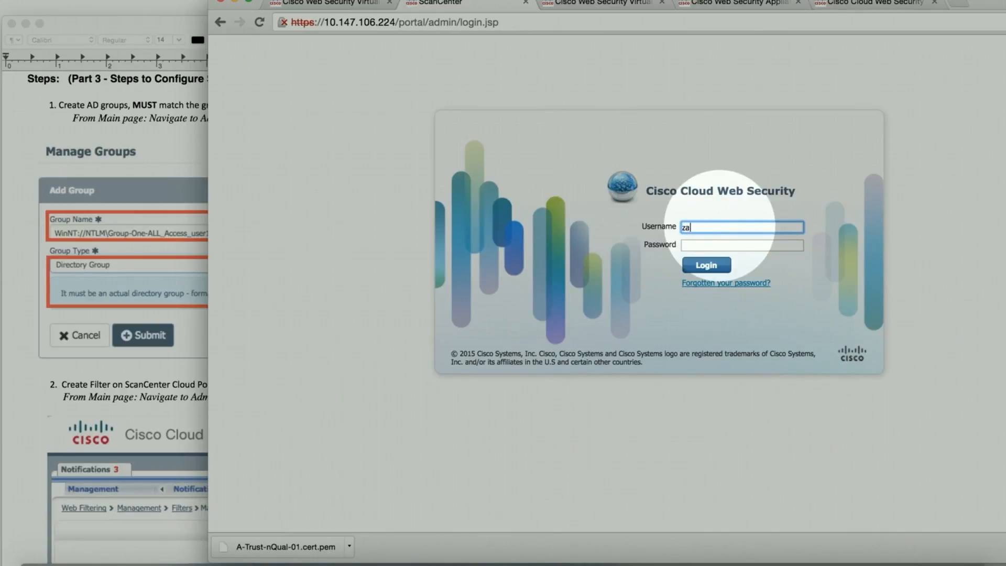
pyautogui.press('Tab')
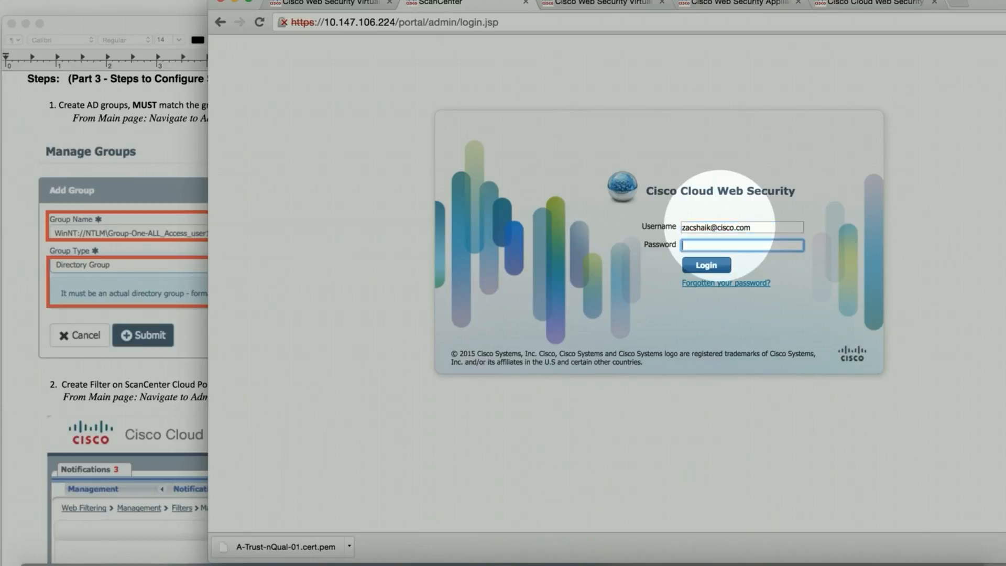
pyautogui.write('••••••••')
pyautogui.press('Return')
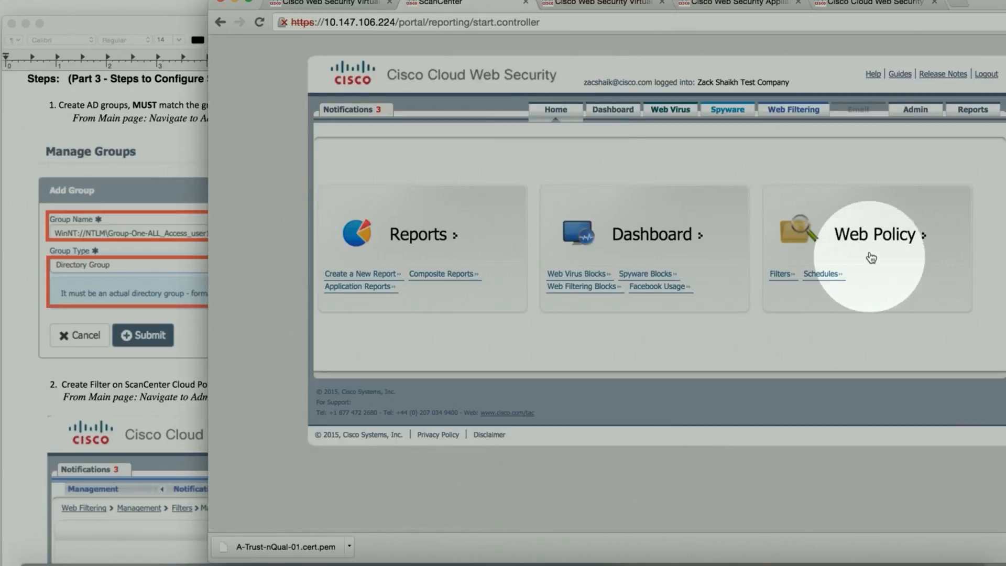
# Step: Go to Admin > Management > Groups and expand an empty Add Group form
pyautogui.click(924, 112)
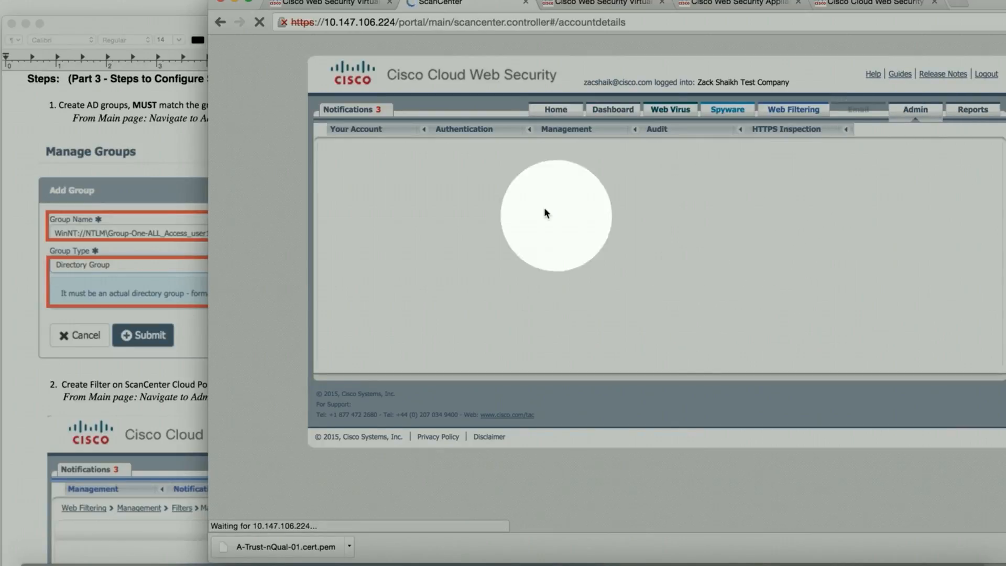
pyautogui.click(563, 130)
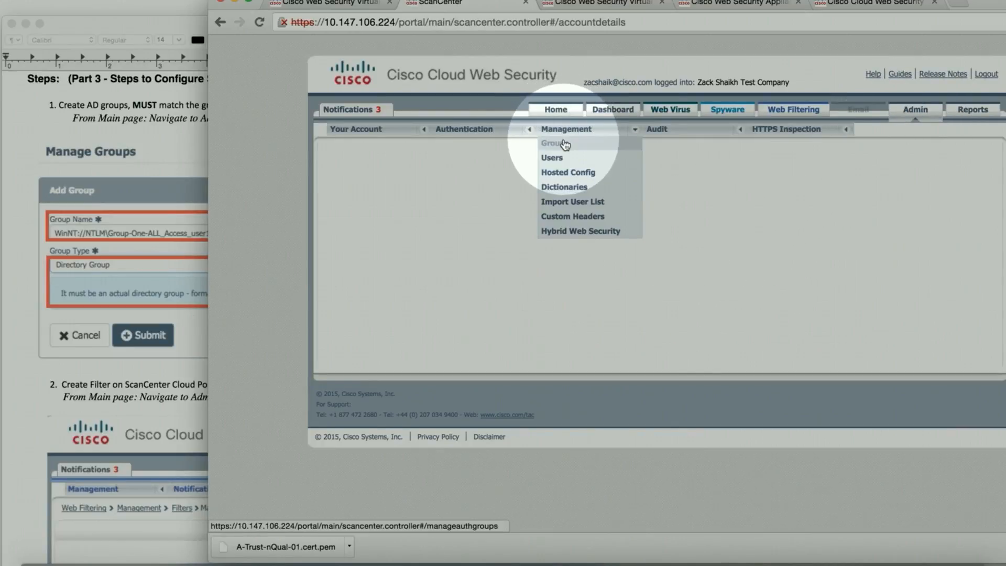
pyautogui.click(557, 143)
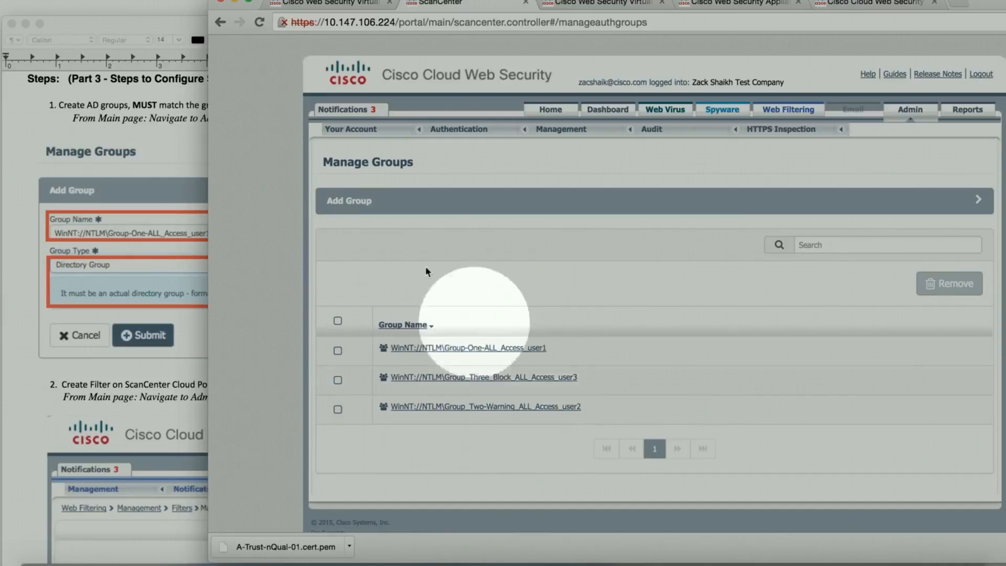
pyautogui.click(357, 201)
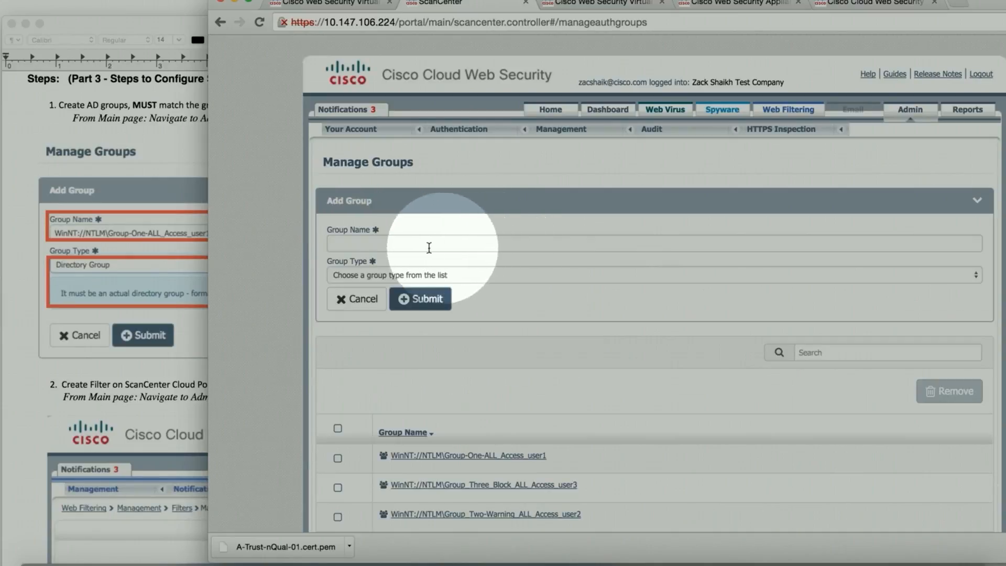
# Step: Set the new group's type to Directory Group, then cancel the form without adding anything
pyautogui.click(392, 244)
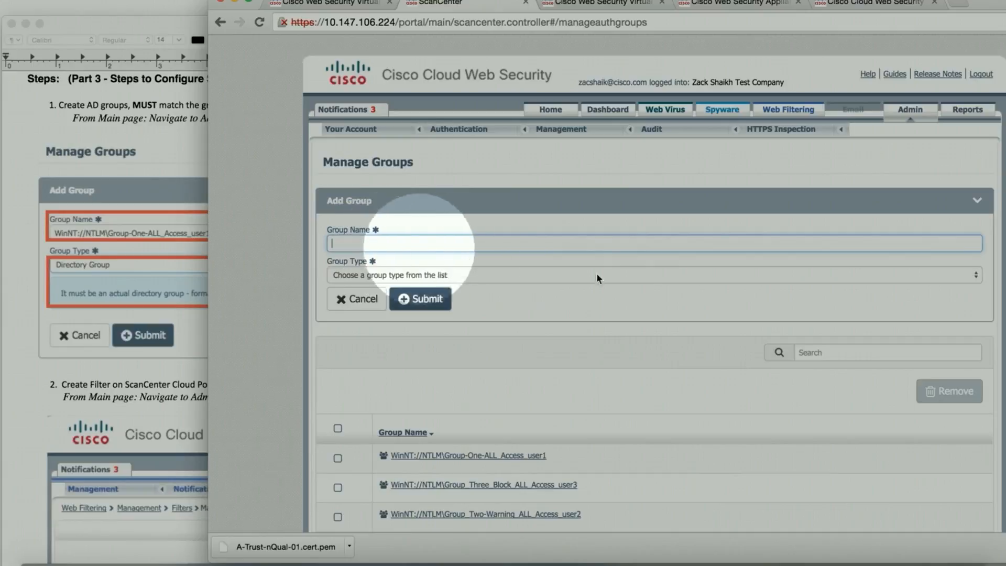
pyautogui.click(975, 276)
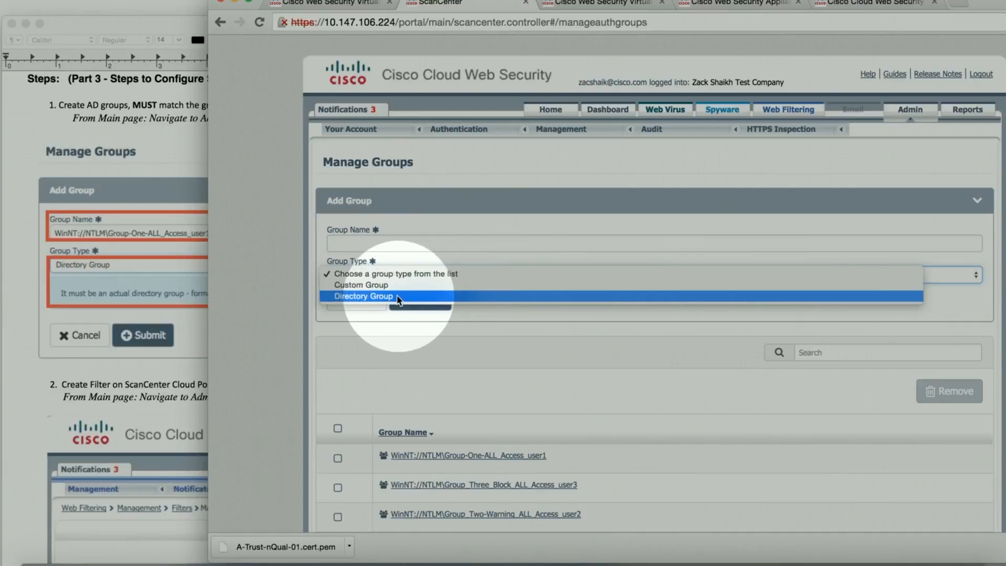
pyautogui.click(373, 298)
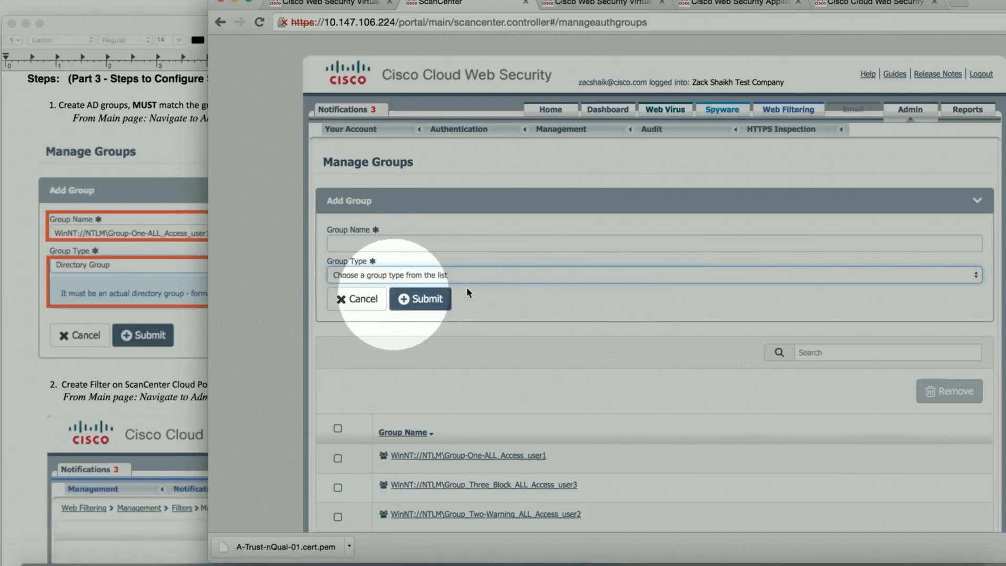
pyautogui.click(411, 244)
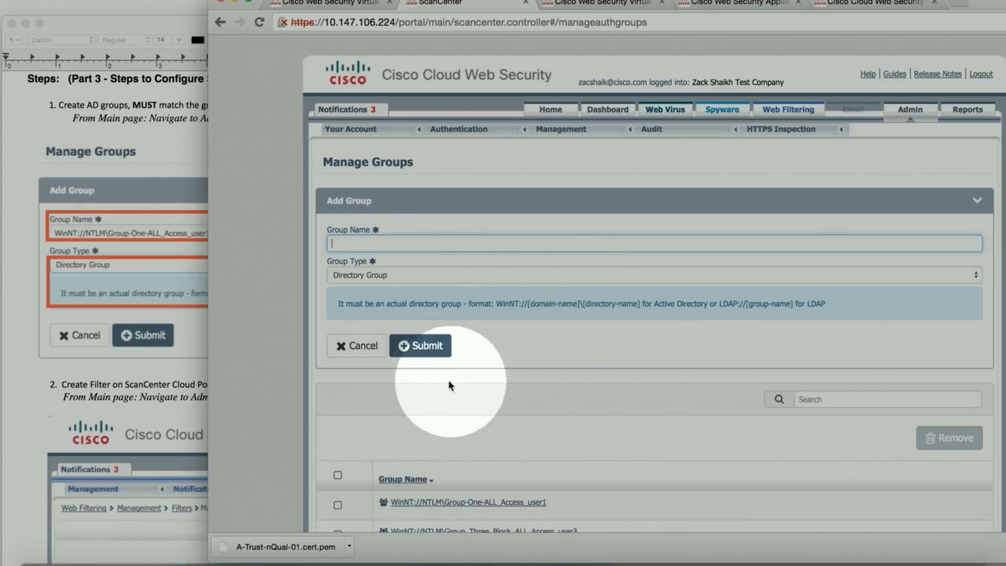
pyautogui.click(346, 344)
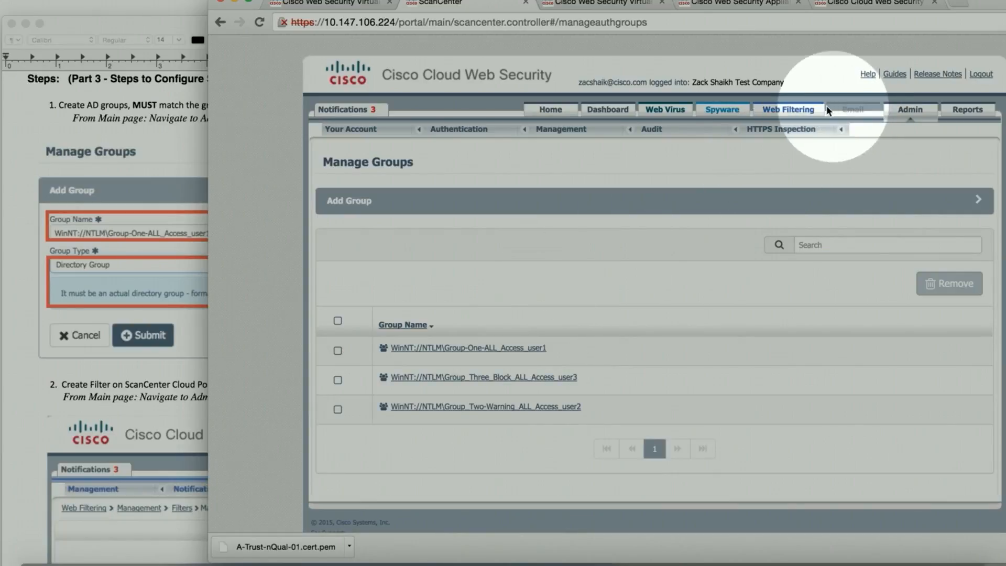
# Step: Go to Web Filtering > Management > Filters and start a new filter with Create Filter
pyautogui.click(790, 112)
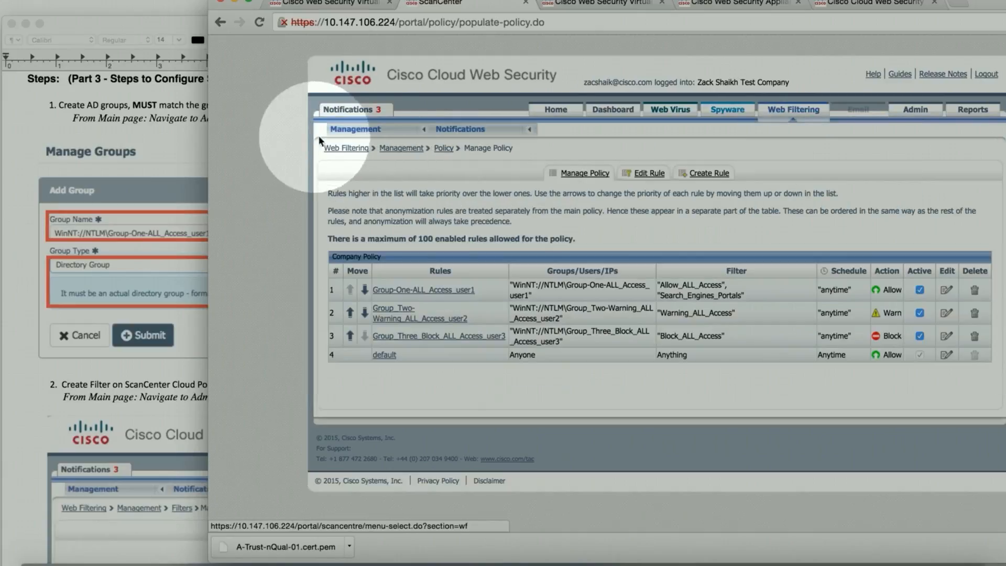
pyautogui.moveTo(344, 131)
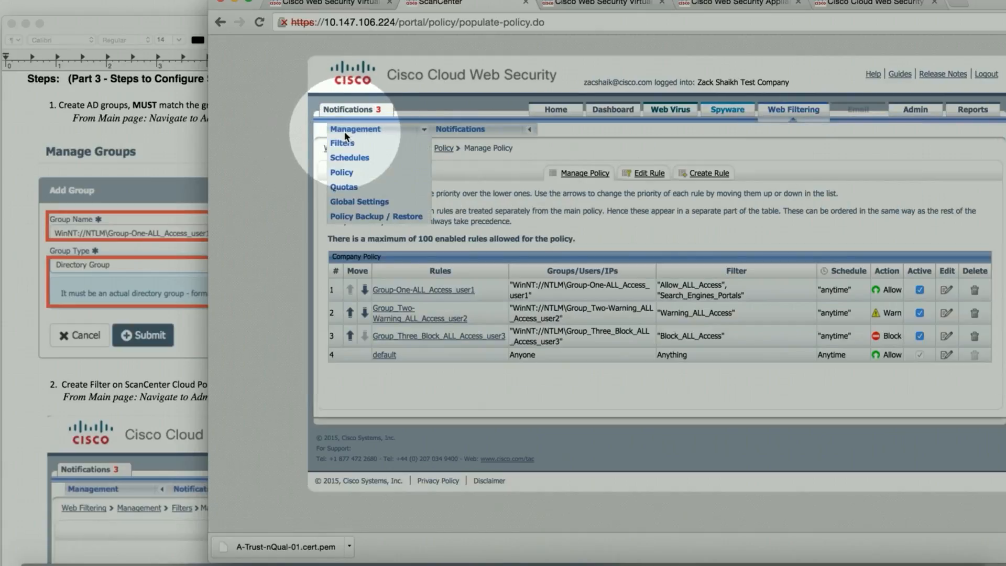
pyautogui.click(348, 144)
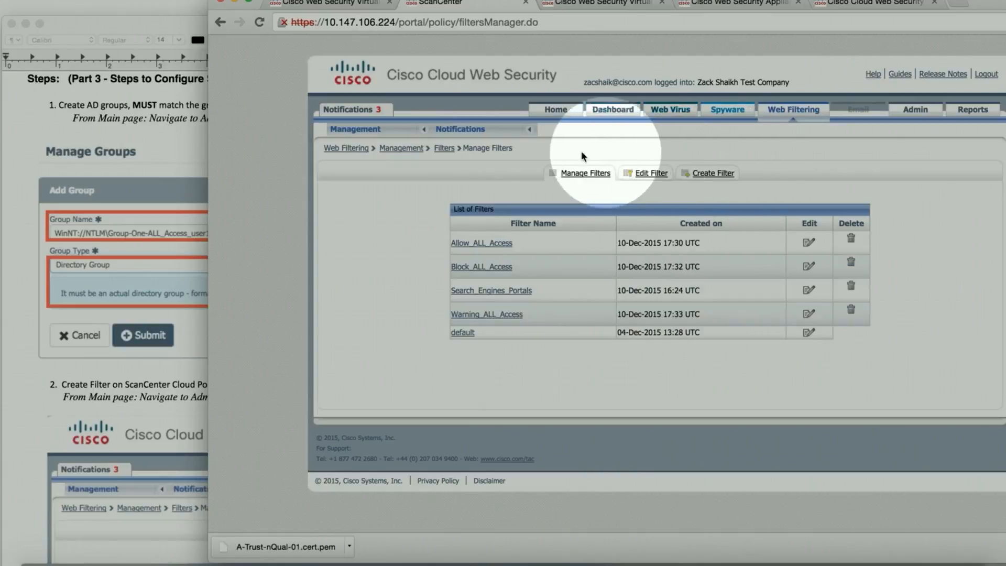
pyautogui.click(715, 178)
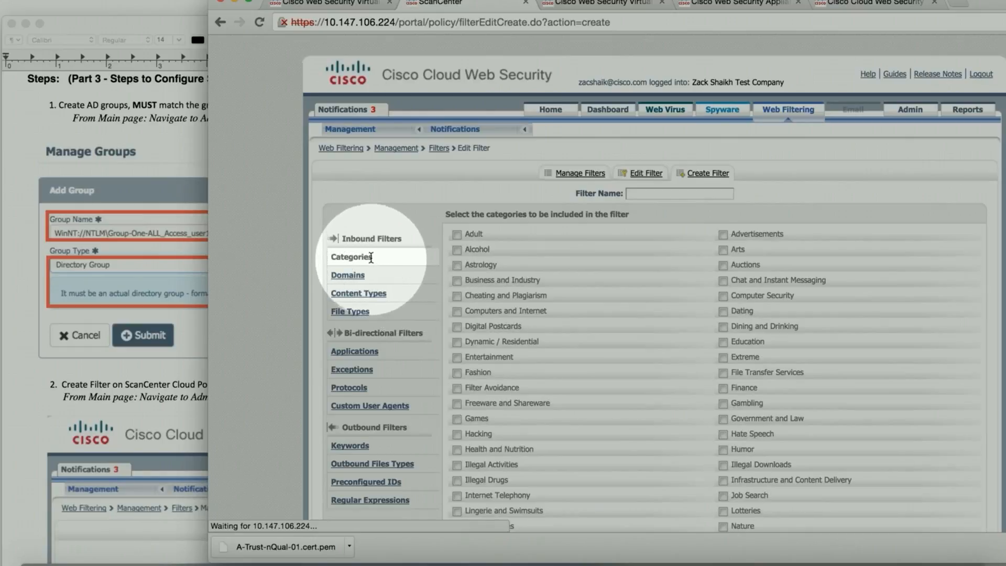
pyautogui.scroll(-2, 627, 311)
pyautogui.scroll(-7, 627, 310)
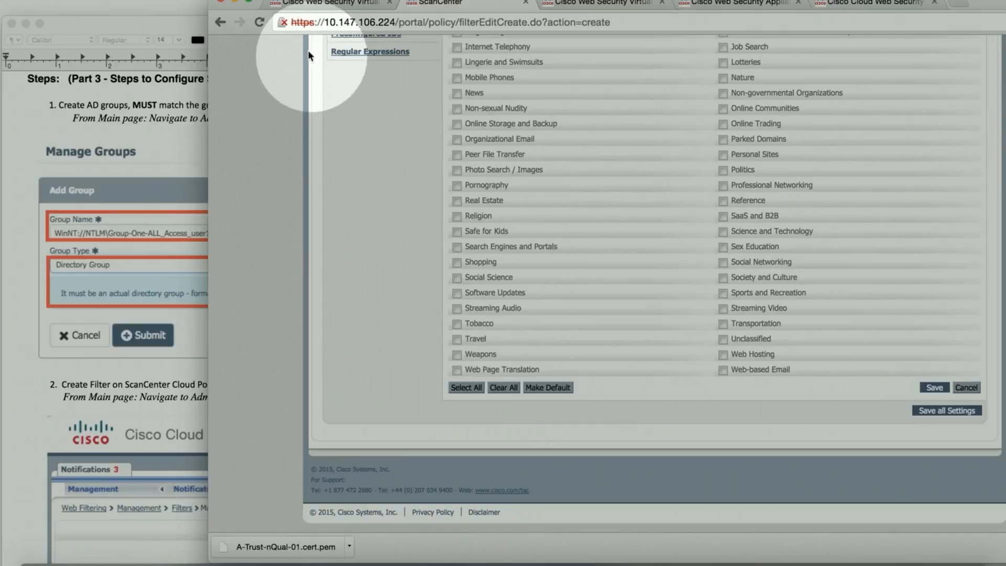
# Step: Maximize the browser and review the filter's Domains, Content Types and Categories sections
pyautogui.click(249, 1)
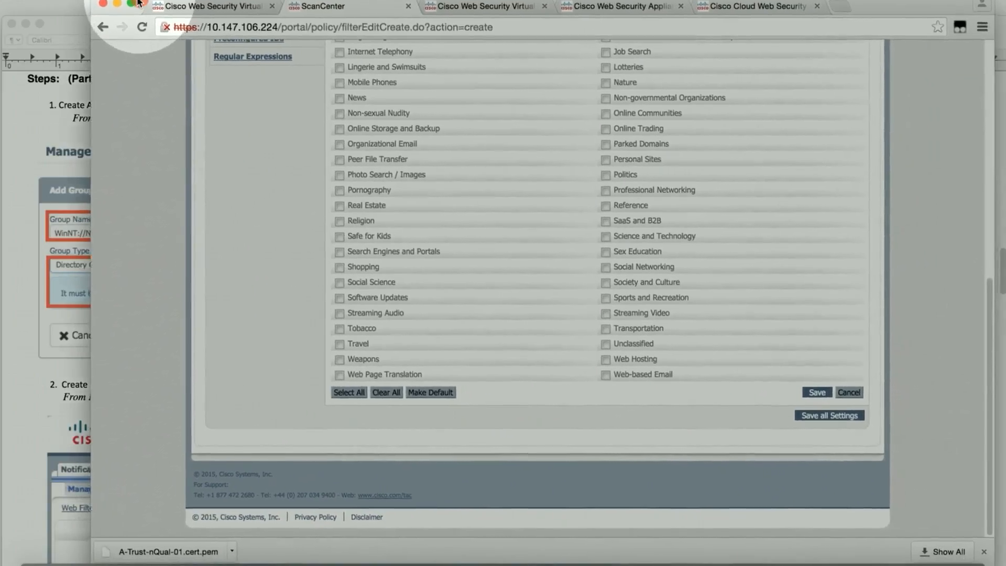
pyautogui.scroll(9, 534, 302)
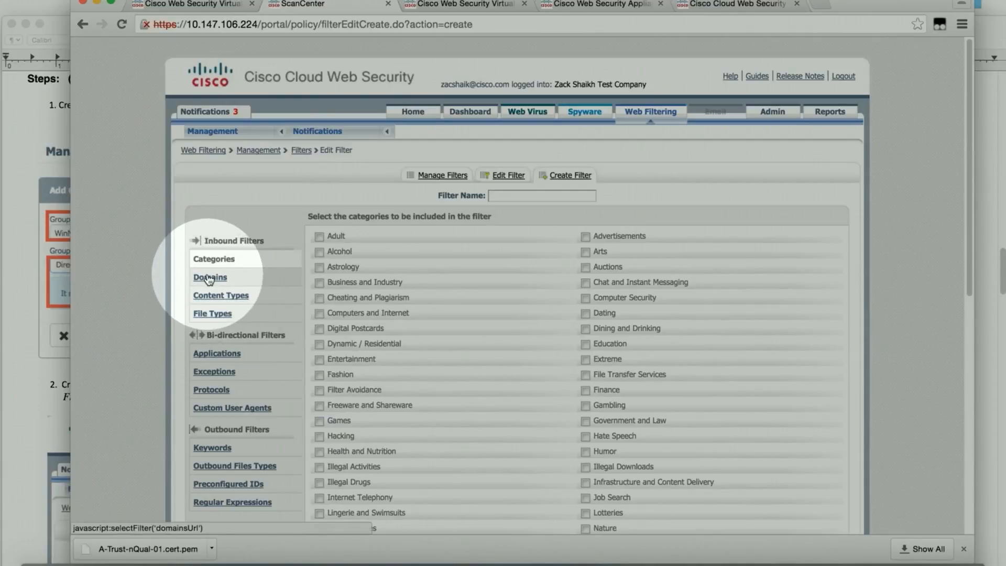
pyautogui.click(210, 279)
pyautogui.click(247, 294)
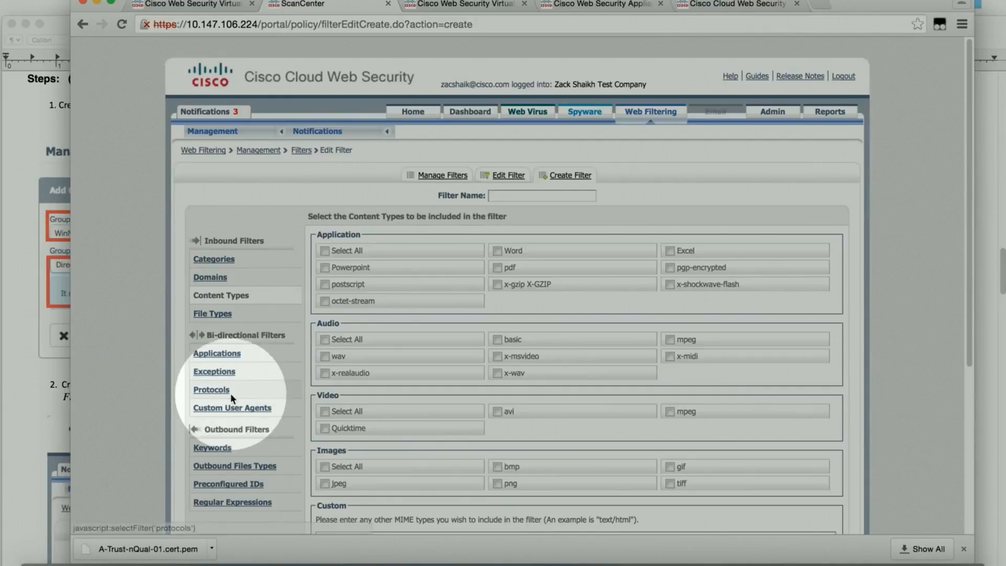
pyautogui.scroll(-2, 234, 416)
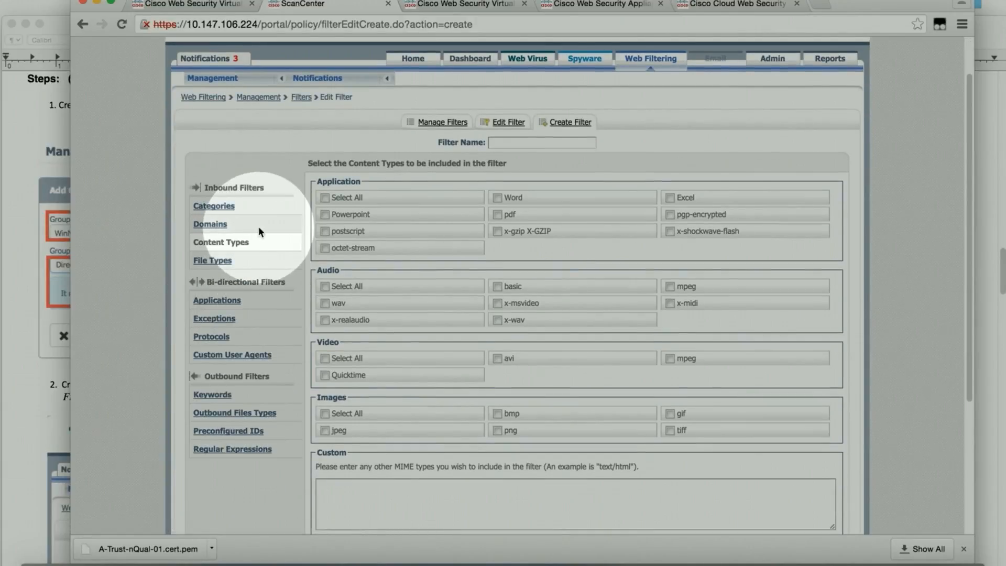
pyautogui.scroll(2, 259, 226)
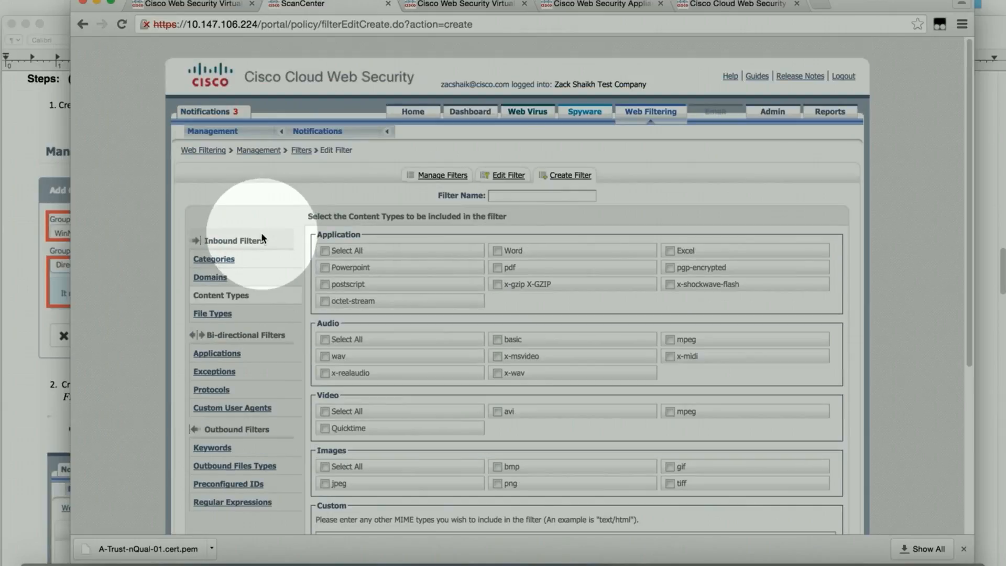
pyautogui.click(225, 259)
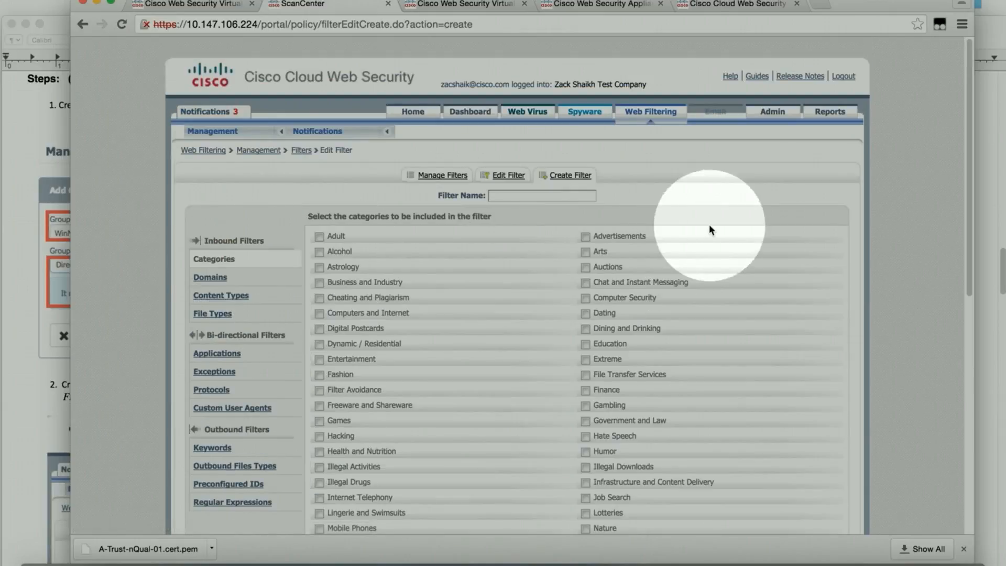
# Step: Edit the Allow_ALL_Access filter from the Filters list and scroll through its checked categories
pyautogui.moveTo(215, 133)
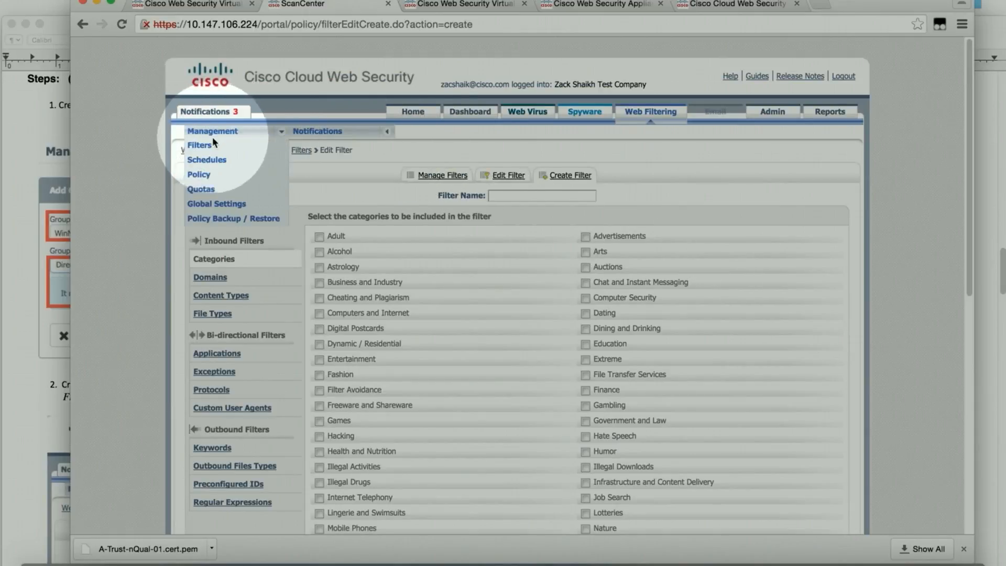
pyautogui.click(209, 155)
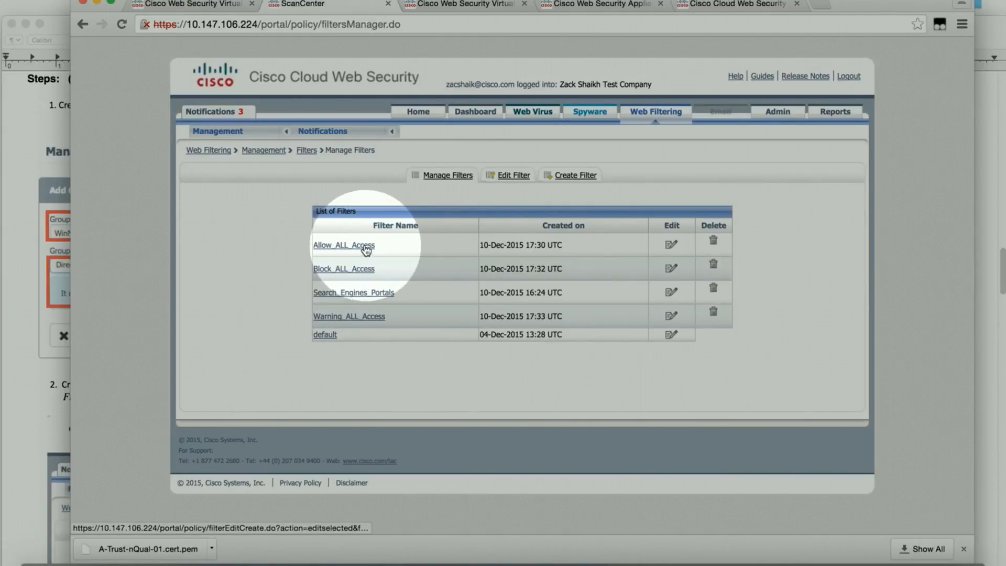
pyautogui.click(672, 247)
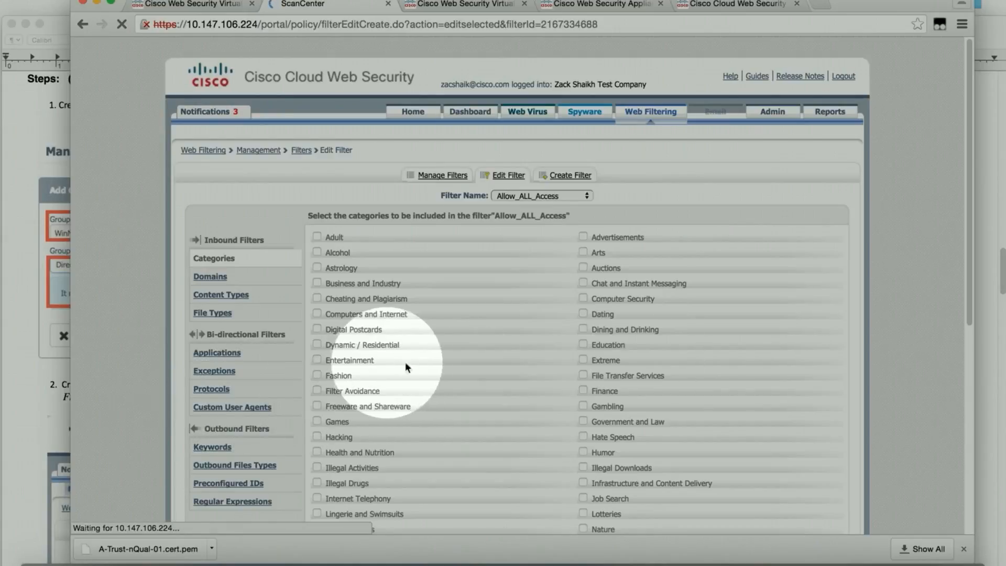
pyautogui.scroll(-5, 419, 359)
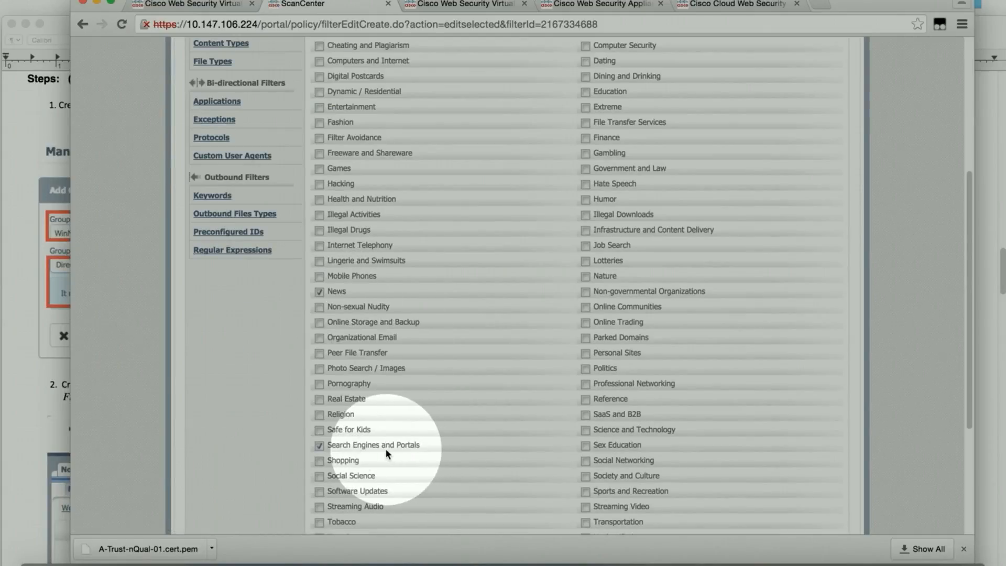
pyautogui.scroll(1, 432, 313)
pyautogui.scroll(5, 431, 313)
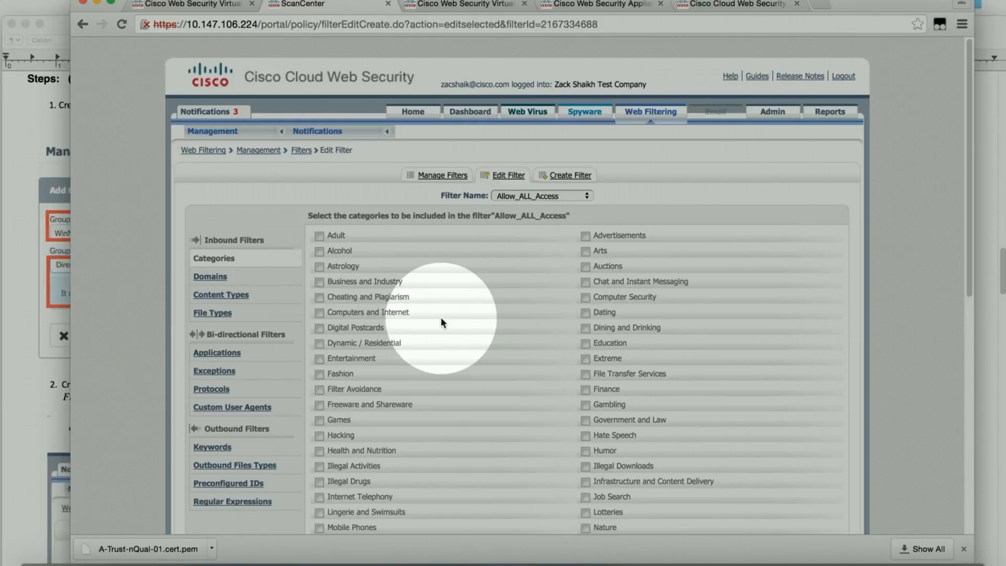
# Step: From Admin, go to Web Filtering > Management > Policy and start a new rule
pyautogui.click(775, 113)
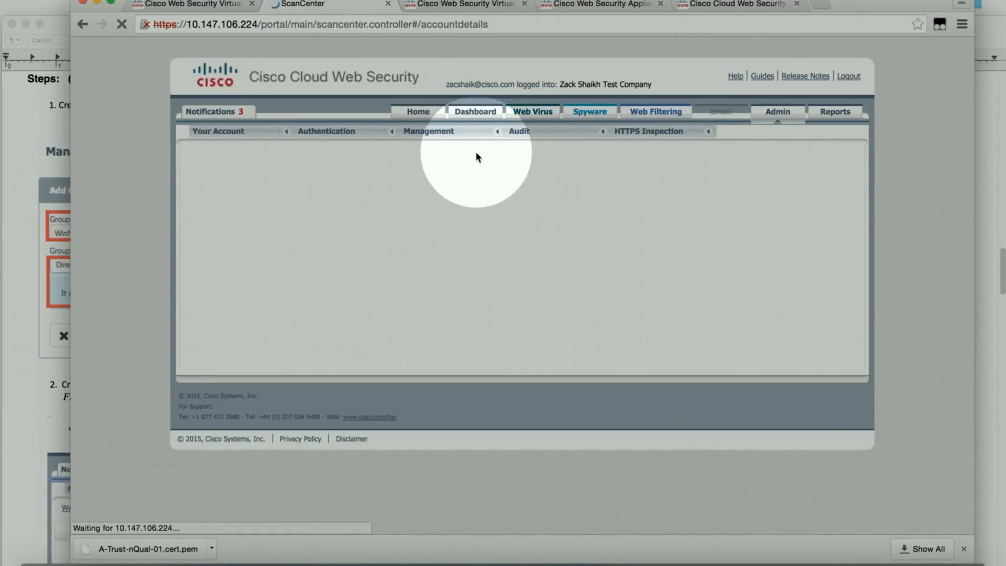
pyautogui.click(439, 184)
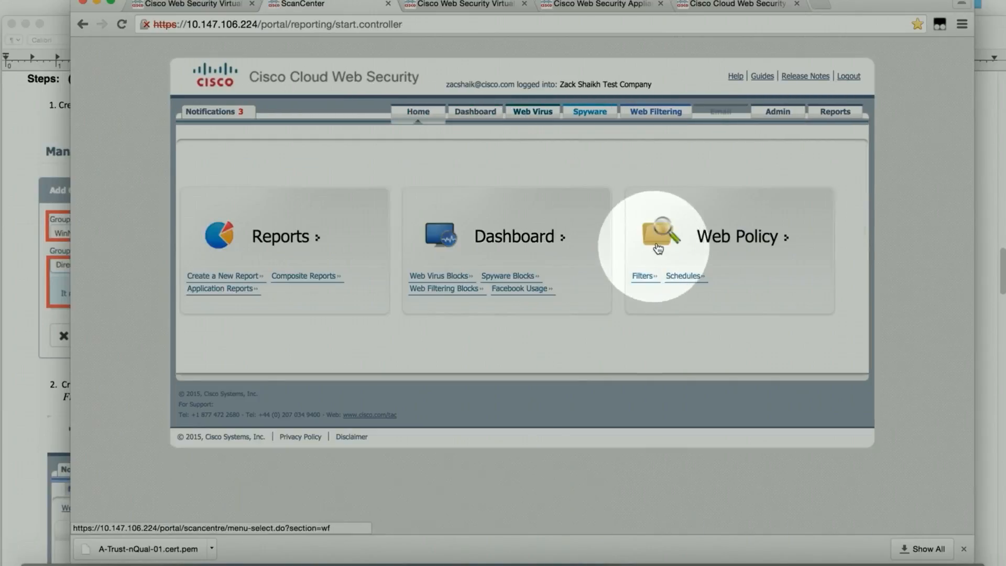
pyautogui.click(700, 278)
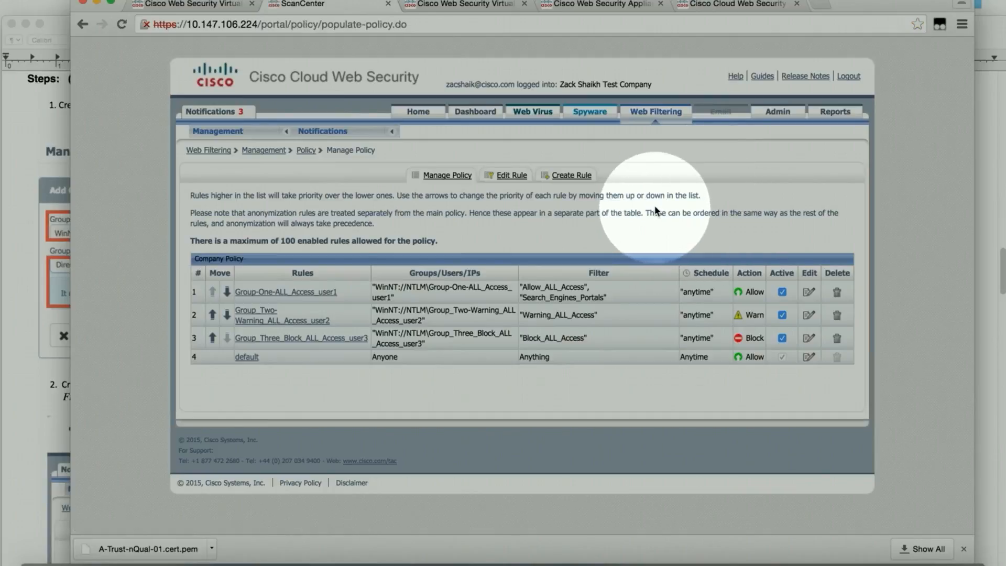
pyautogui.click(582, 179)
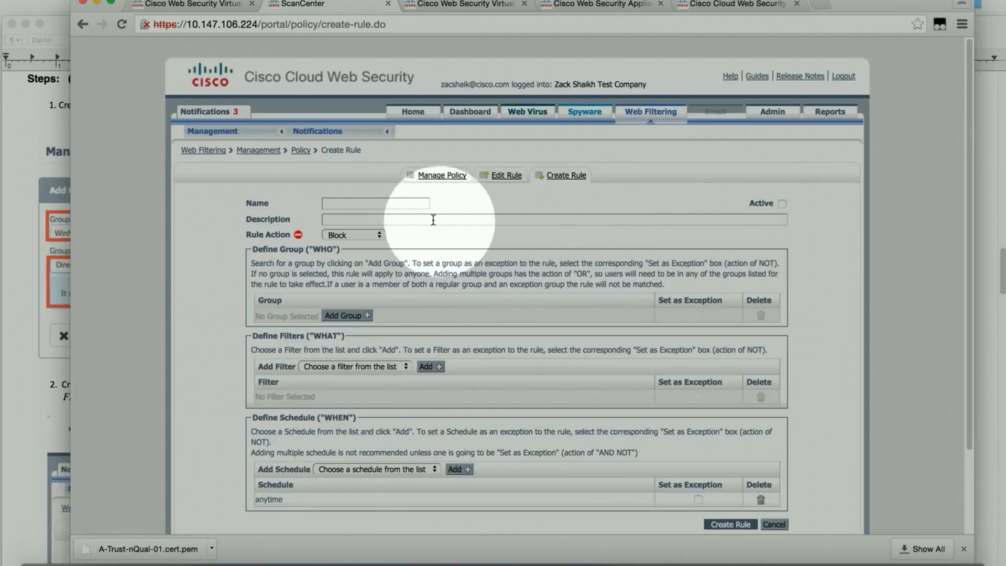
# Step: Name the rule 'Demo Rule', keep Block as its action, and bring up the Add Group picker
pyautogui.click(371, 204)
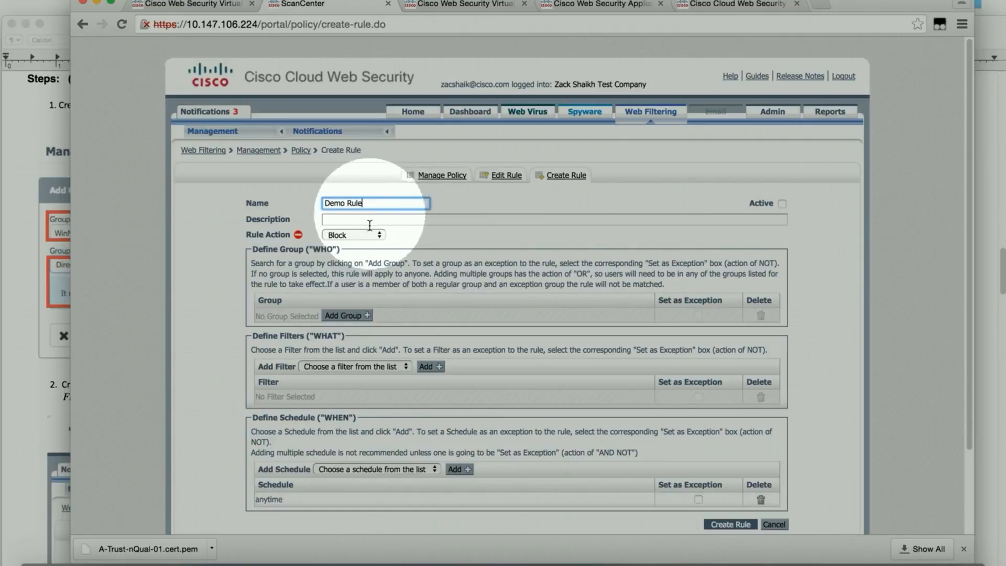
pyautogui.click(381, 236)
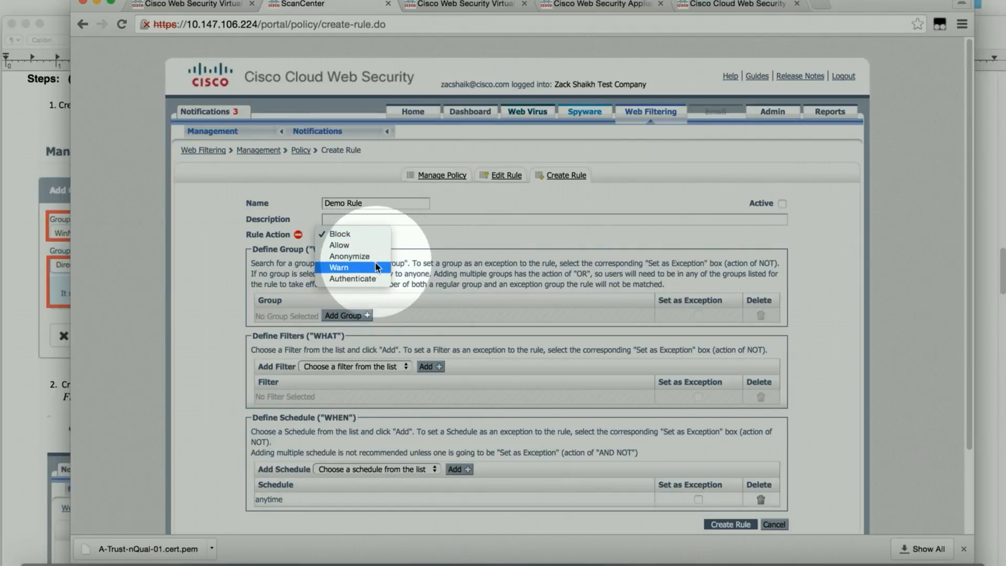
pyautogui.click(414, 233)
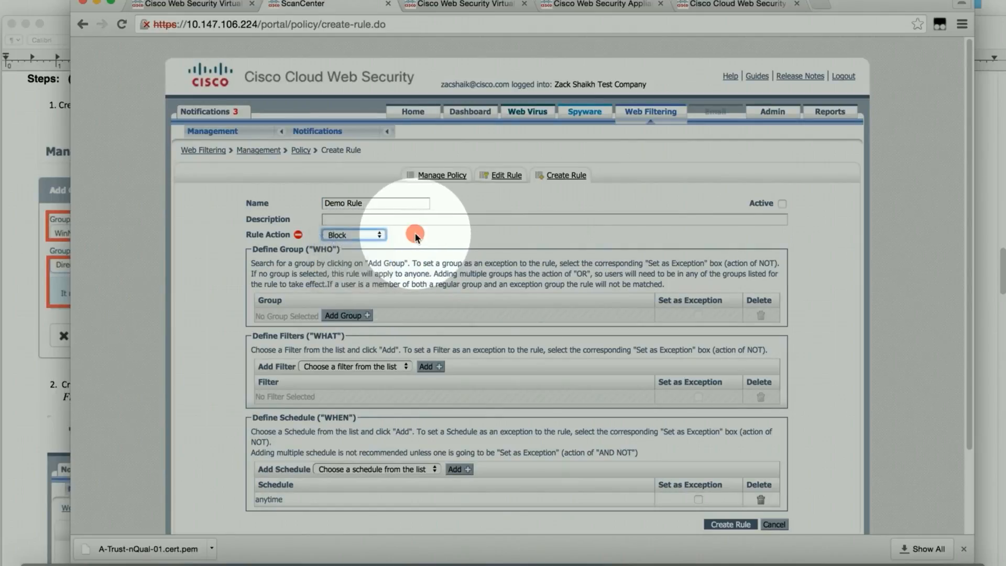
pyautogui.click(368, 317)
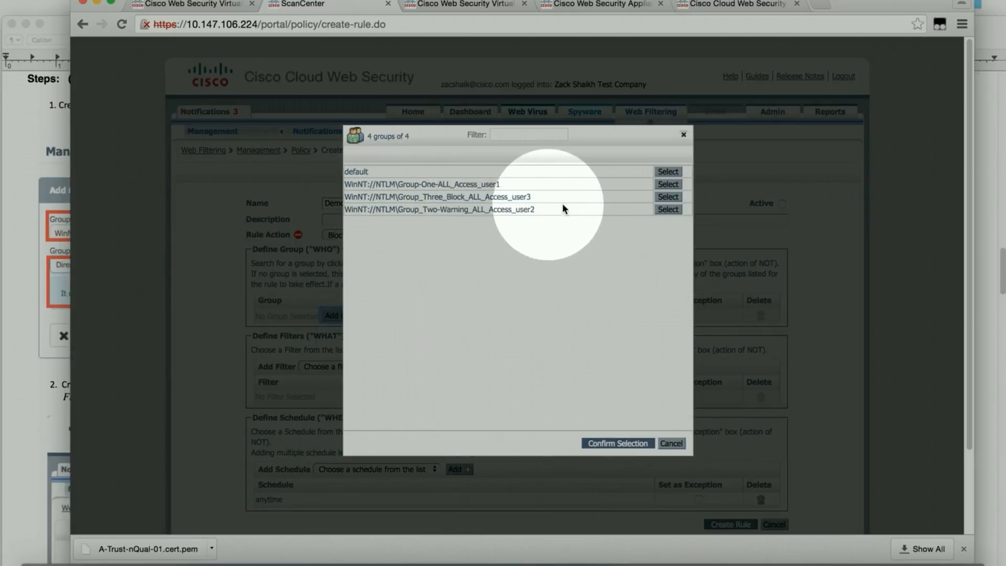
# Step: Close the group picker with no group chosen and add the Allow_ALL_Access filter to the rule
pyautogui.click(678, 185)
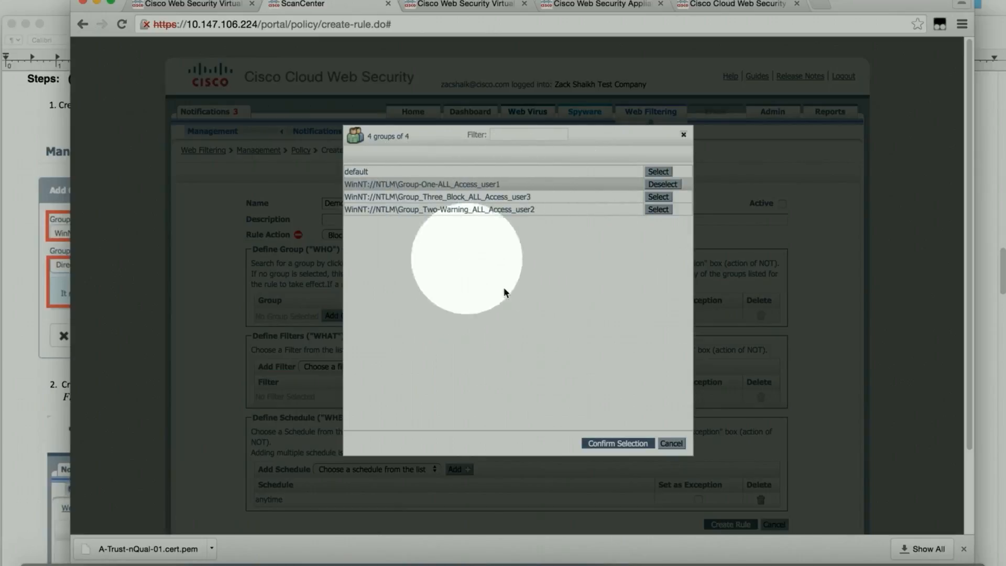
pyautogui.click(671, 443)
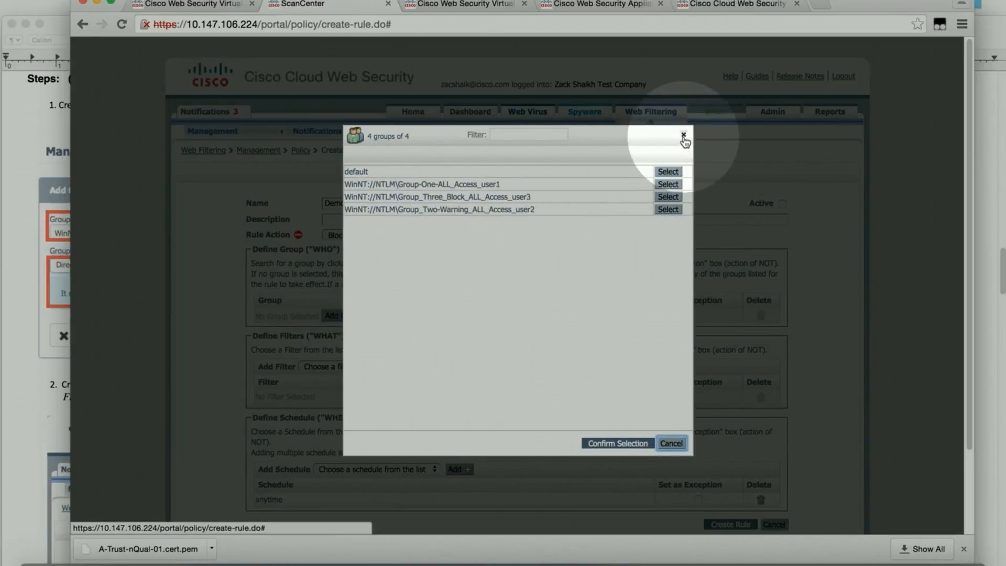
pyautogui.click(683, 136)
pyautogui.scroll(-2, 336, 393)
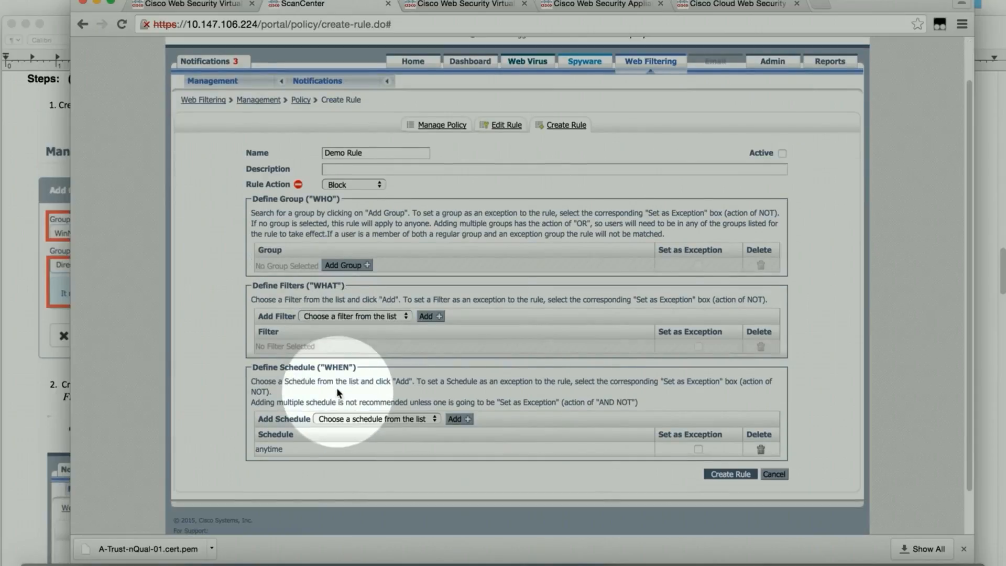
pyautogui.click(406, 316)
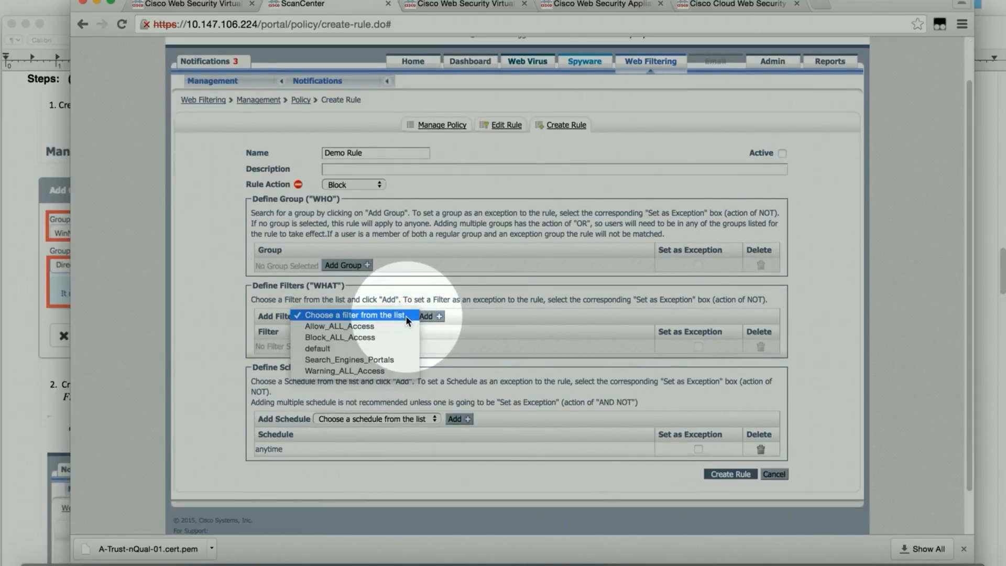
pyautogui.click(354, 328)
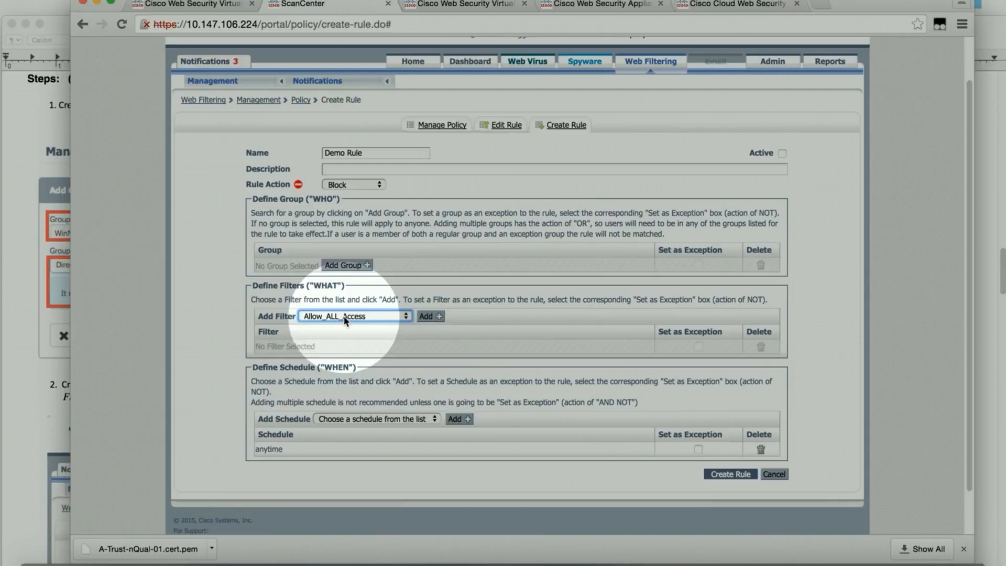
pyautogui.click(441, 317)
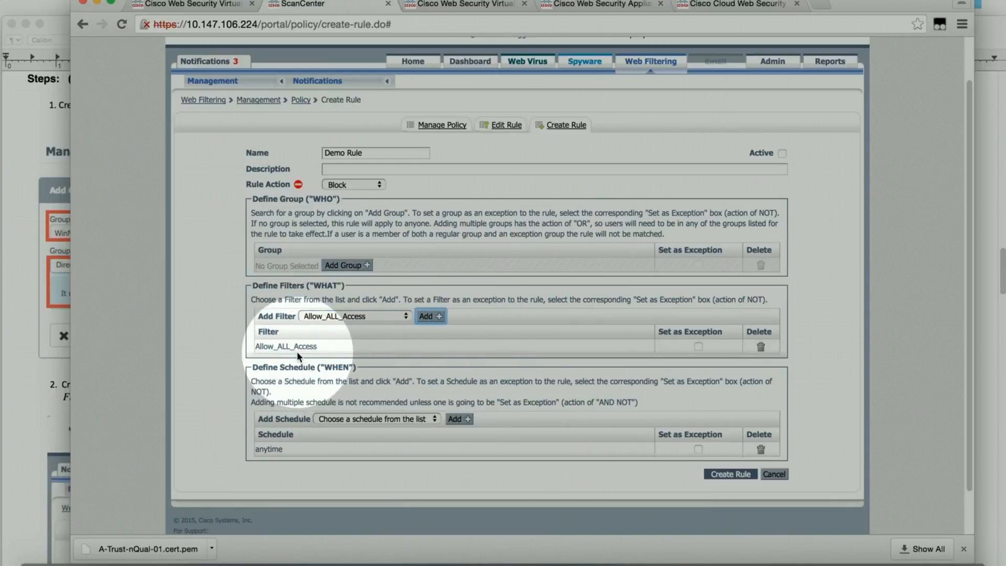
# Step: Leave the schedule at anytime and confirm Block as the rule action
pyautogui.scroll(-1, 368, 407)
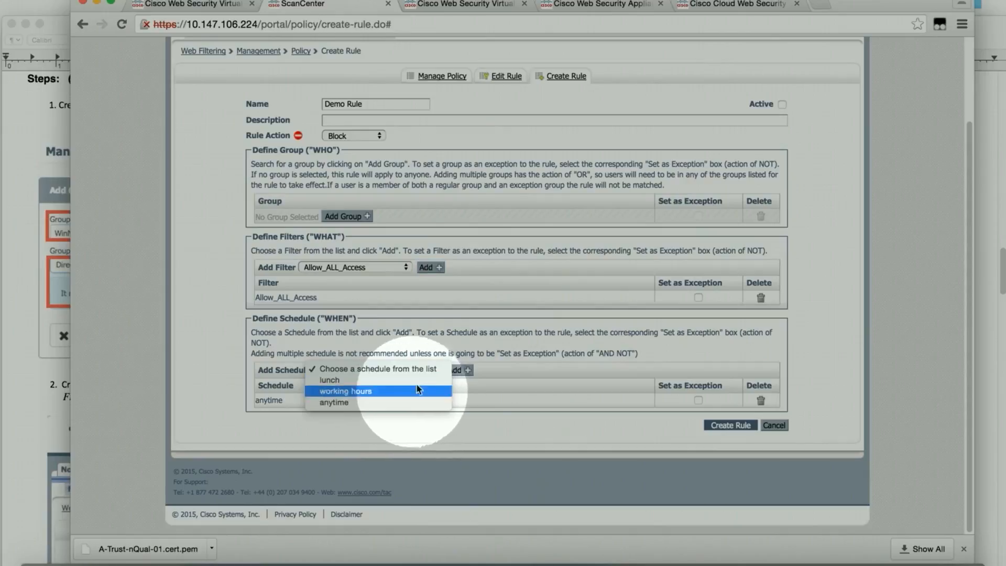
pyautogui.click(508, 398)
pyautogui.scroll(1, 527, 324)
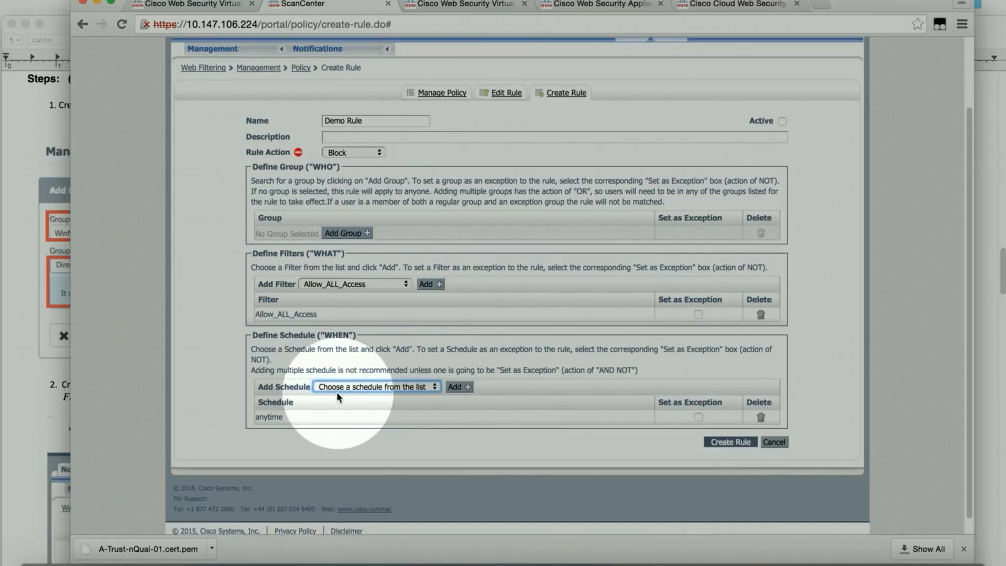
pyautogui.click(381, 155)
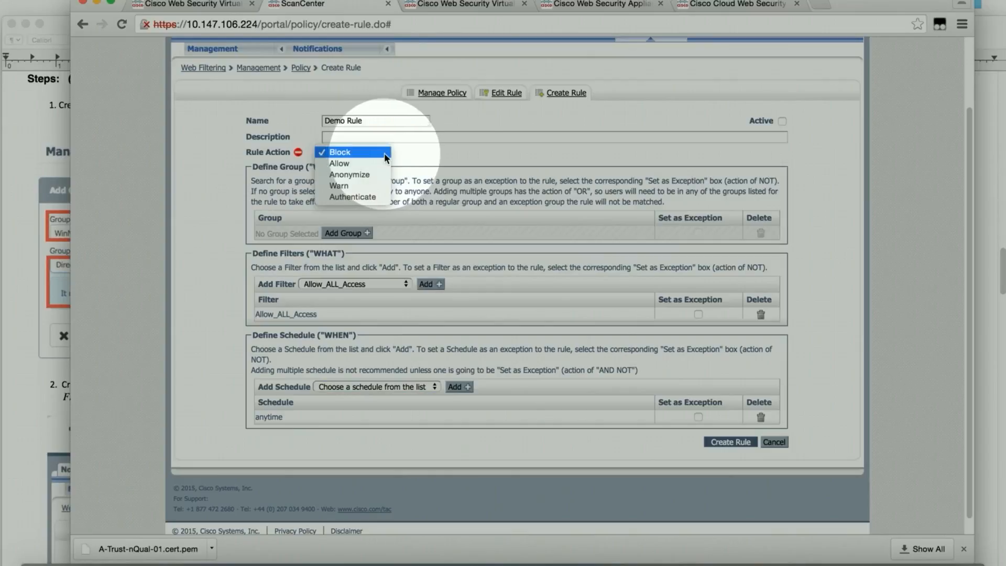
pyautogui.click(443, 149)
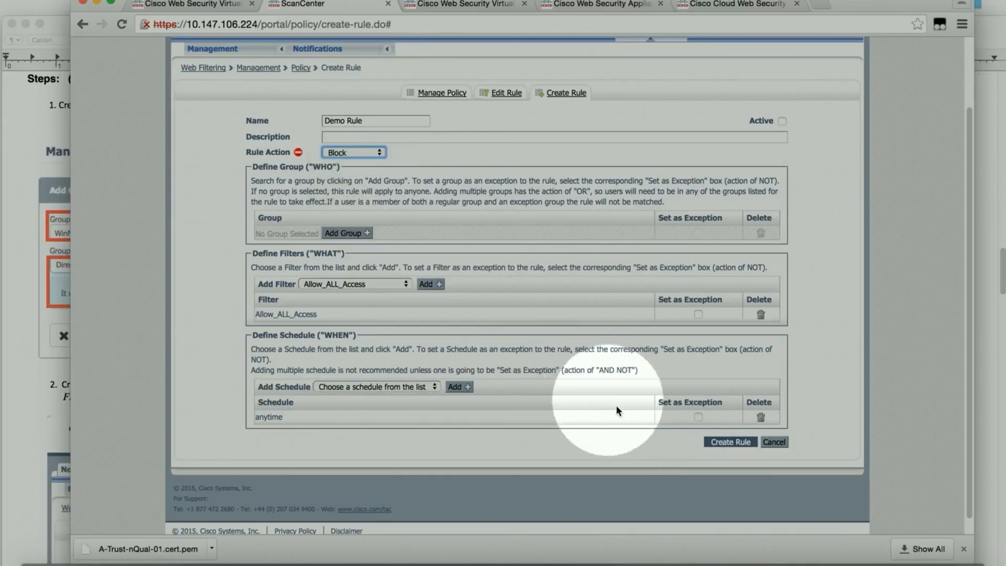
# Step: Submit Demo Rule, then open the Group-One-ALL_Access_user1 rule in row 1 for editing
pyautogui.click(711, 442)
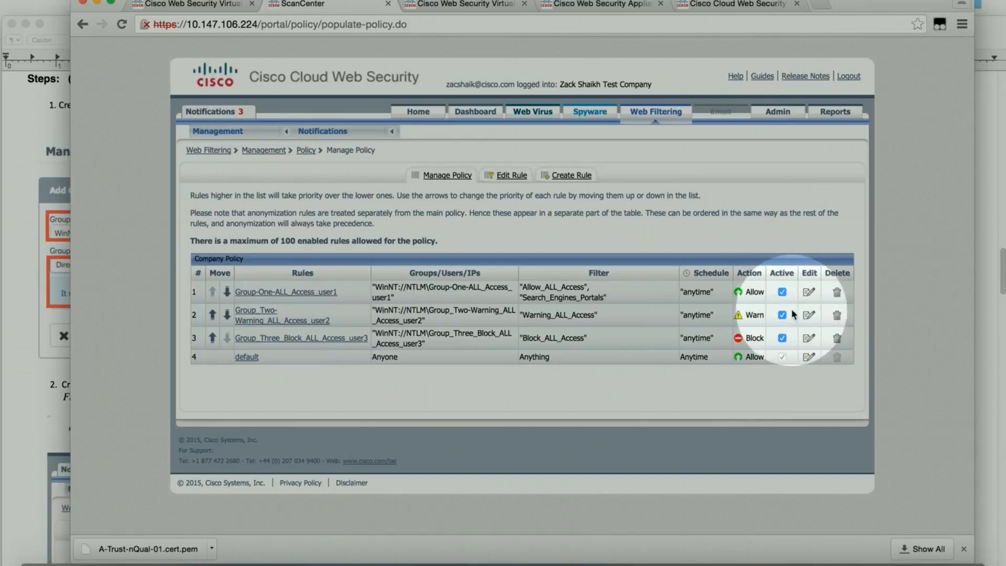
pyautogui.click(810, 294)
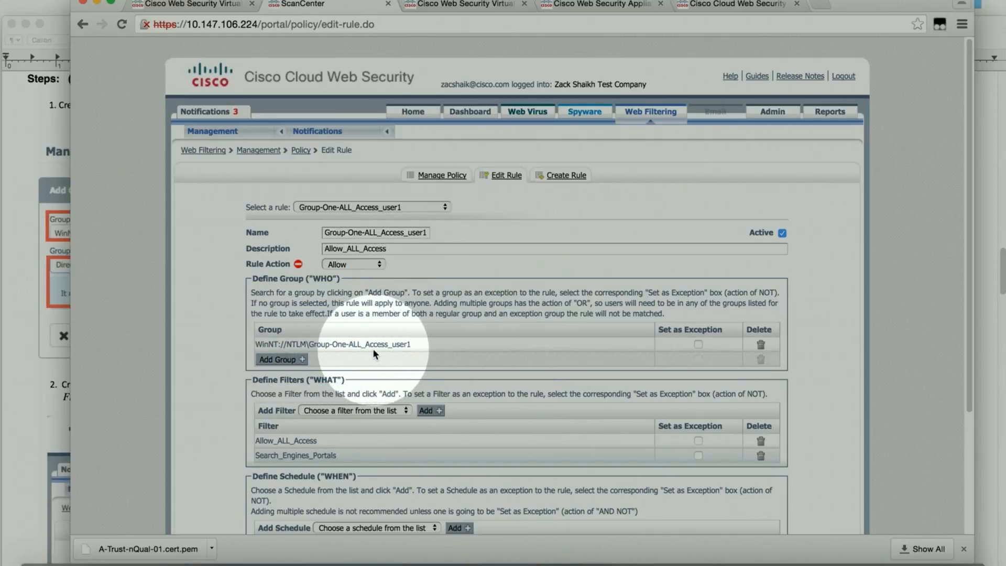
# Step: Cancel the Group-One rule edit unchanged and minimize Chrome to reveal the guide
pyautogui.scroll(-5, 373, 348)
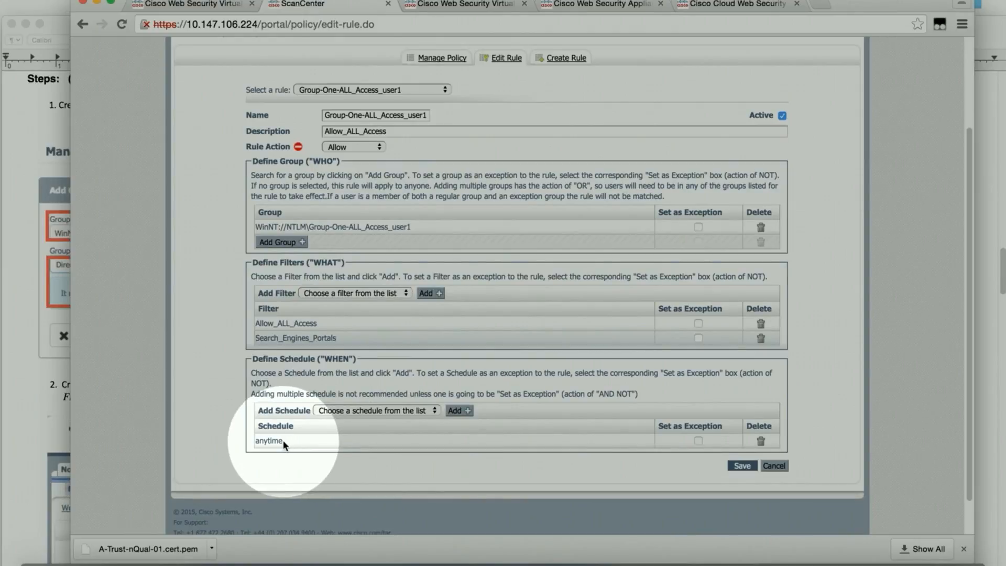
pyautogui.click(775, 466)
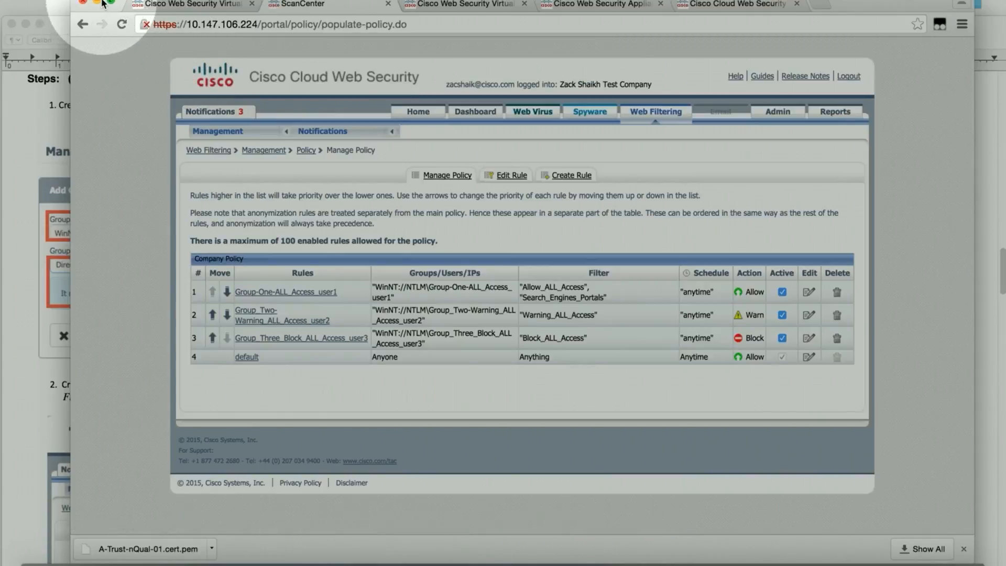
pyautogui.click(98, 5)
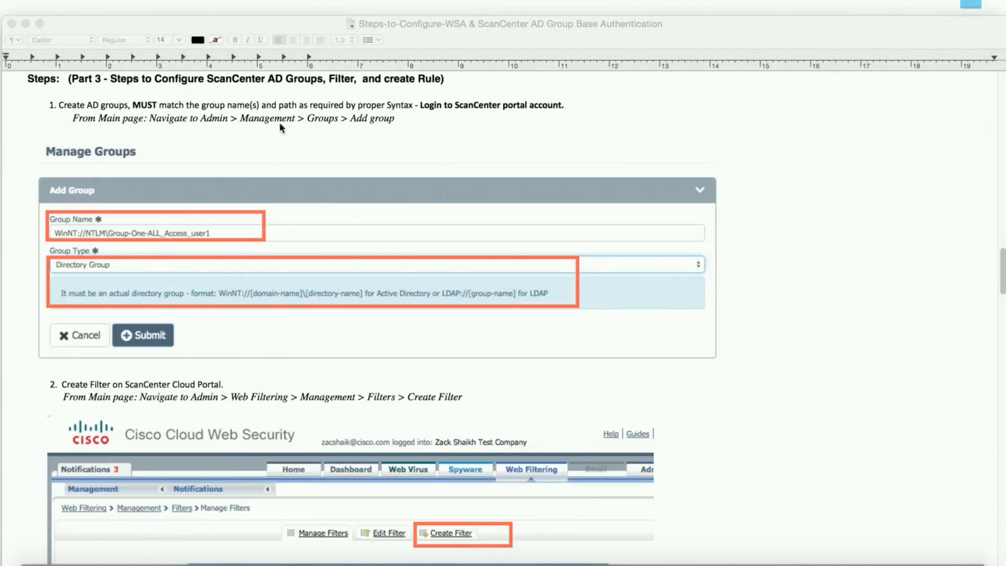
# Step: Make the TextEdit guide full screen, adjust display brightness, and scroll to Part 3's Add Group step
pyautogui.click(84, 25)
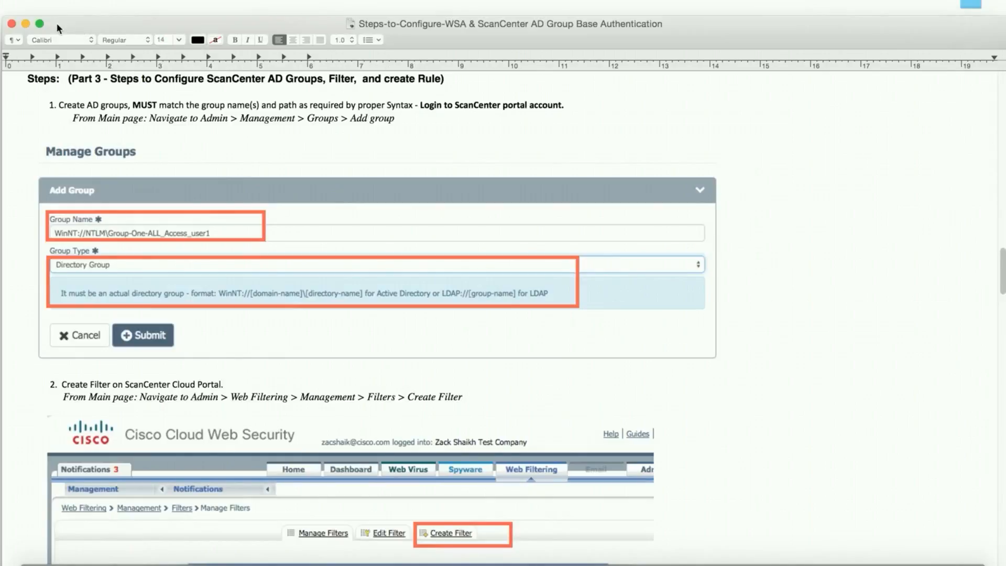
pyautogui.click(40, 23)
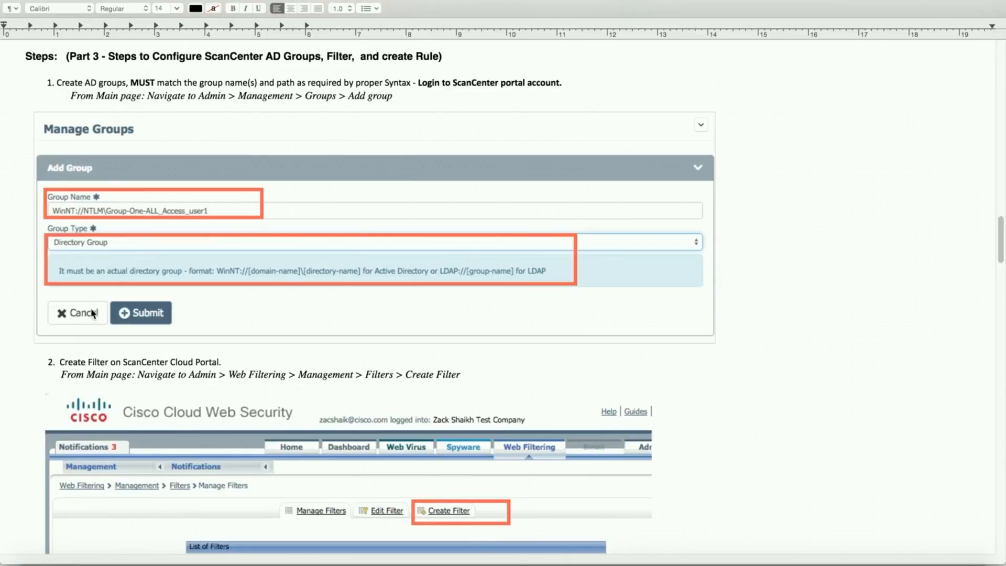
pyautogui.press('F1')
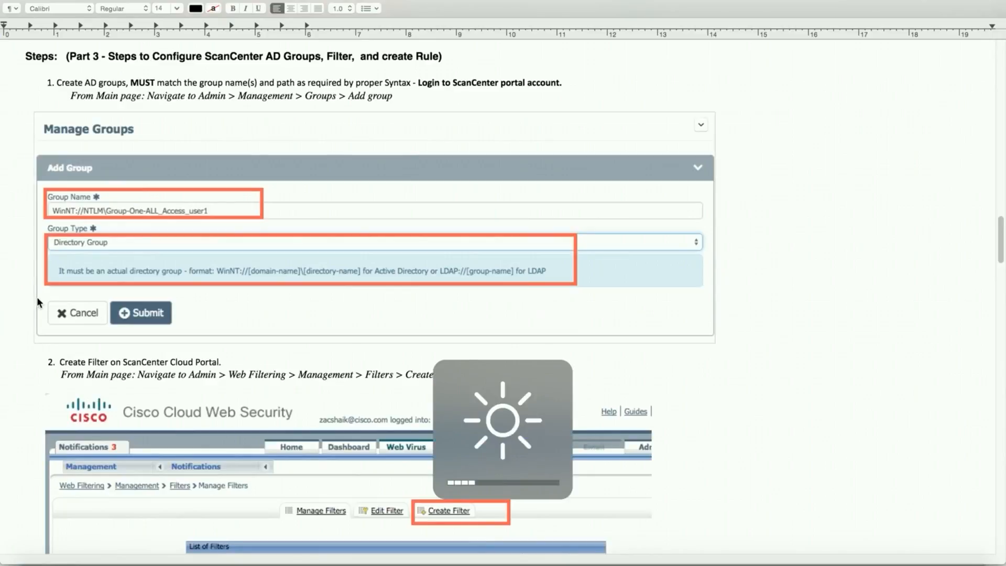
pyautogui.press('F2')
pyautogui.press('F1')
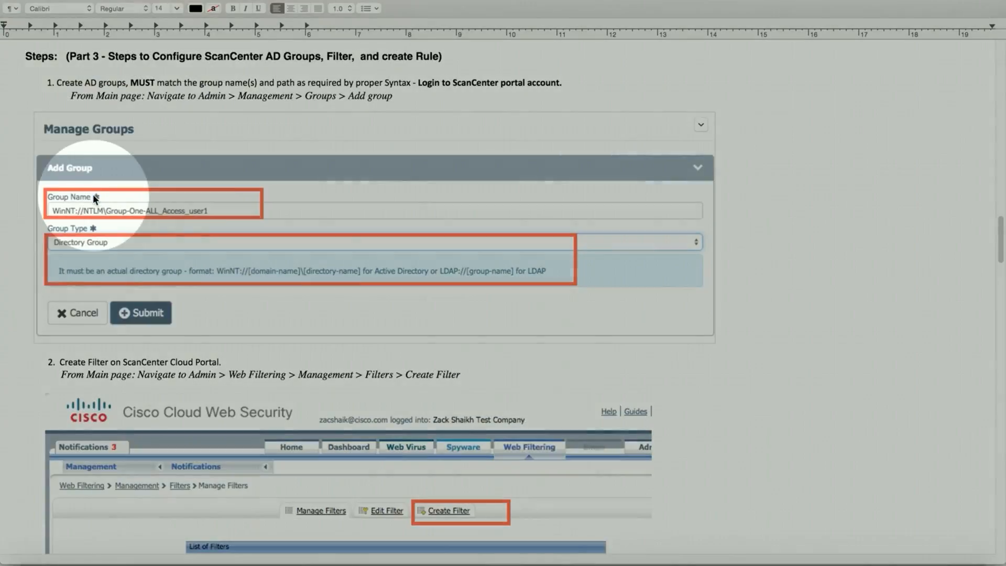
pyautogui.scroll(-1, 83, 237)
pyautogui.scroll(2, 81, 241)
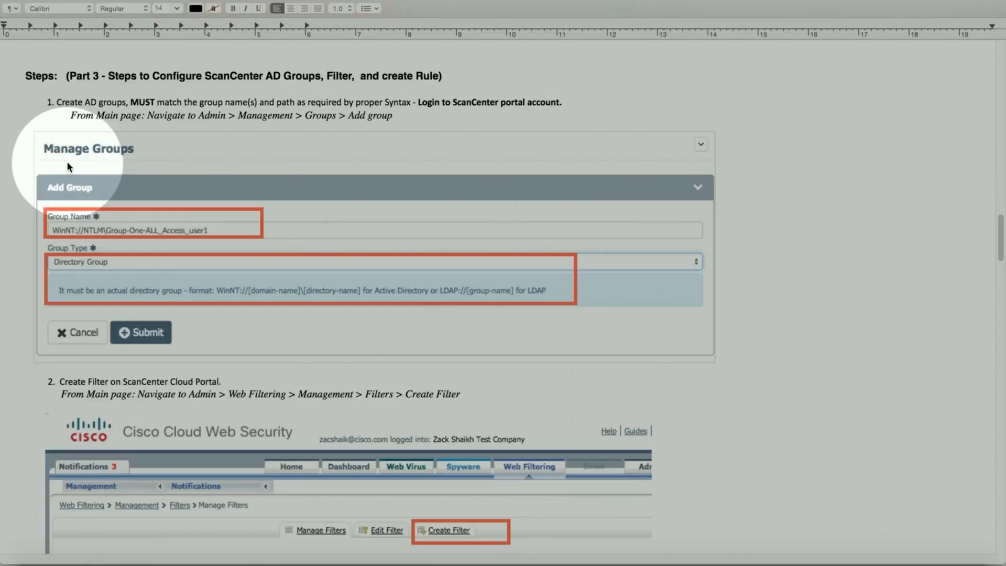
pyautogui.scroll(-2, 6, 264)
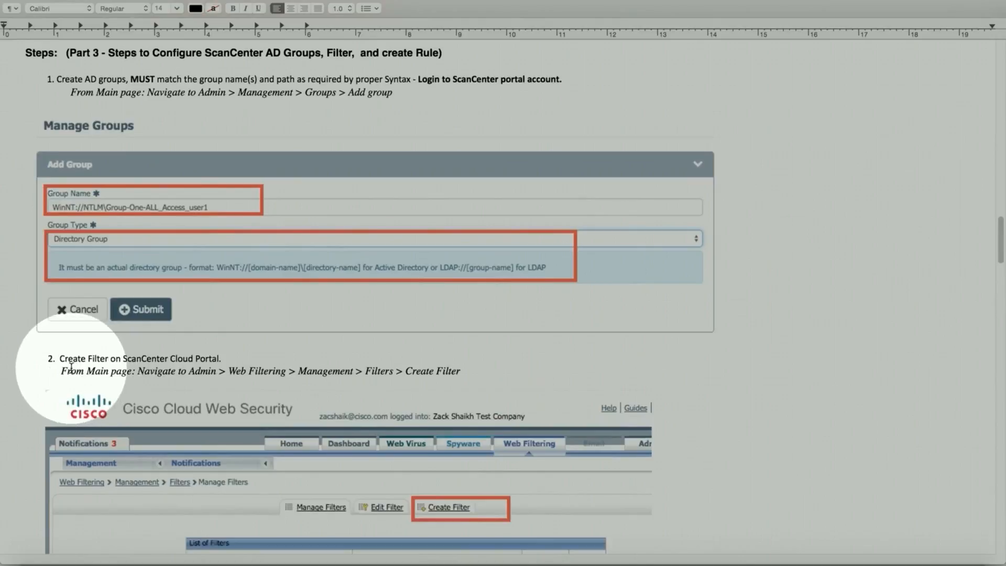
pyautogui.scroll(-6, 53, 370)
# Step: Scroll past steps 2 and 3 to the Company Policy table and Test User1 rule form
pyautogui.scroll(-7, 73, 365)
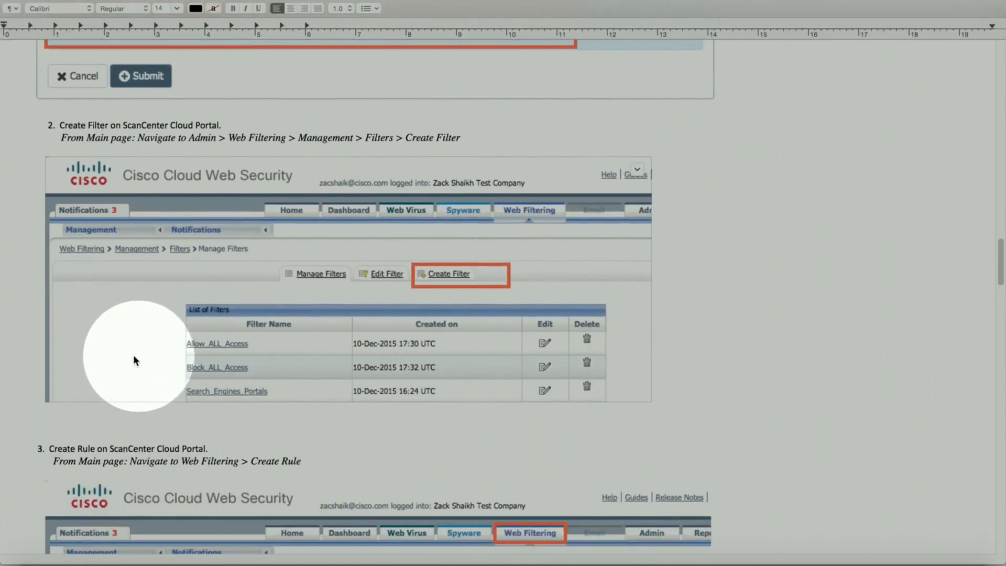
pyautogui.scroll(-5, 131, 358)
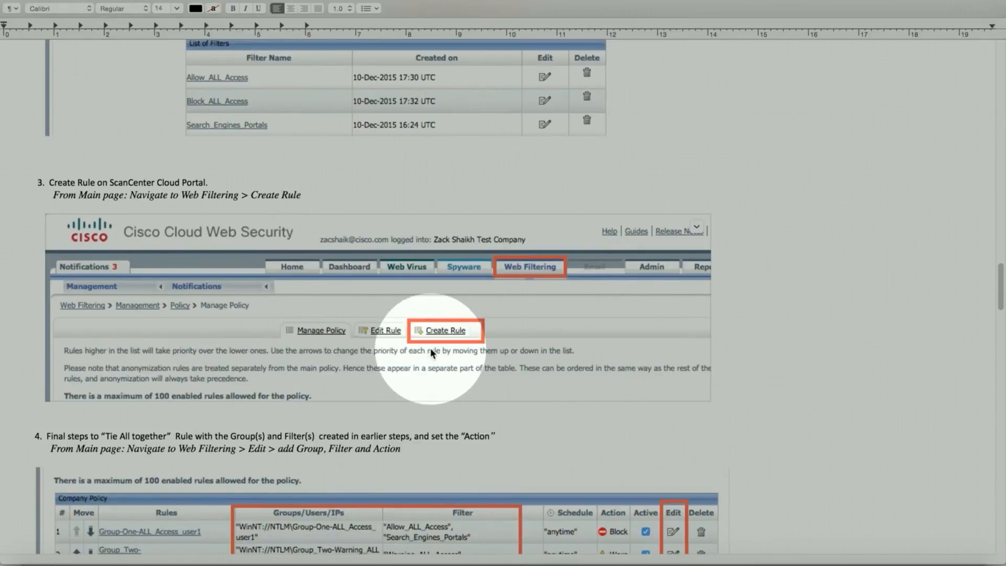
pyautogui.scroll(-1, 136, 388)
pyautogui.scroll(-8, 136, 388)
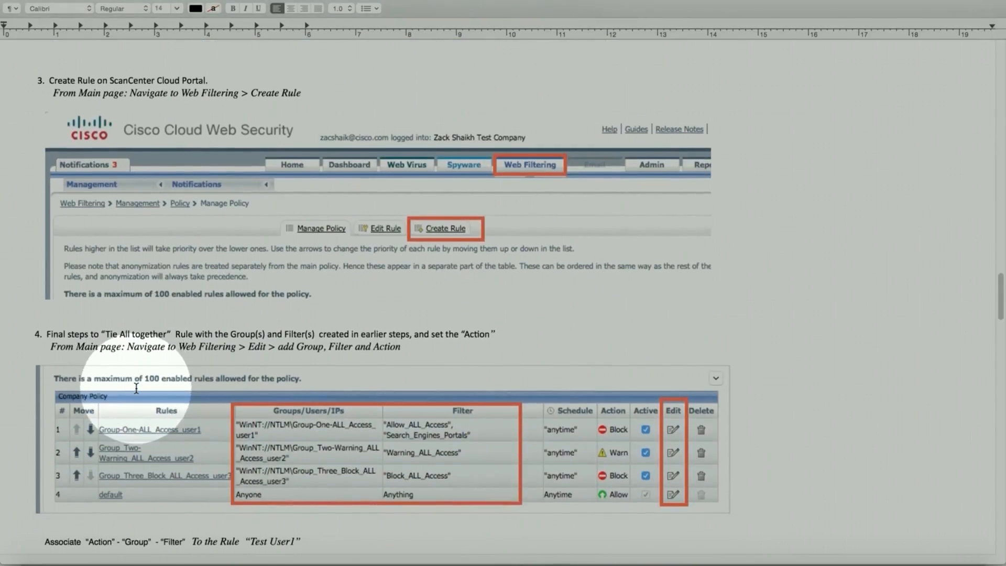
pyautogui.scroll(-1, 136, 387)
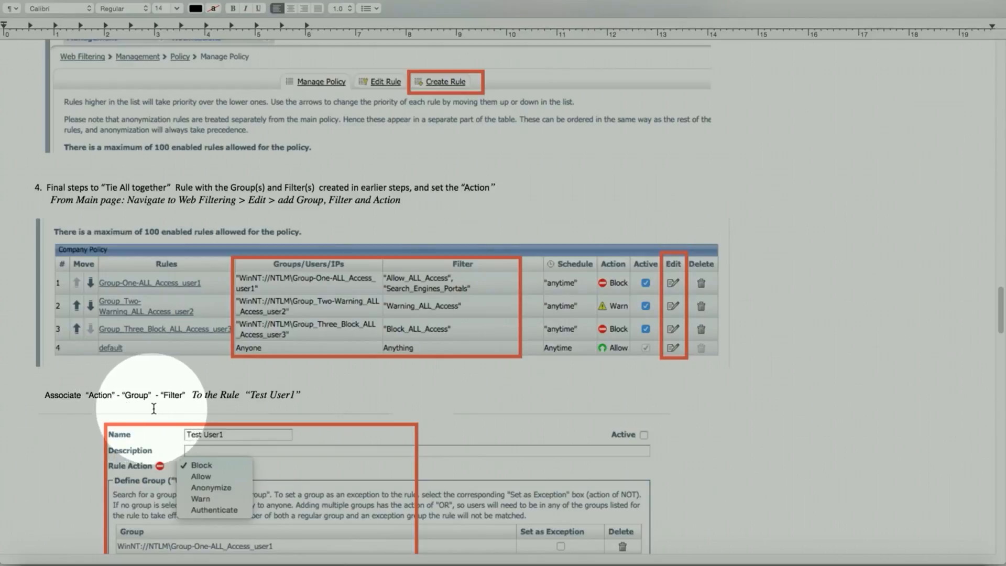
pyautogui.scroll(-2, 292, 411)
pyautogui.scroll(-10, 291, 404)
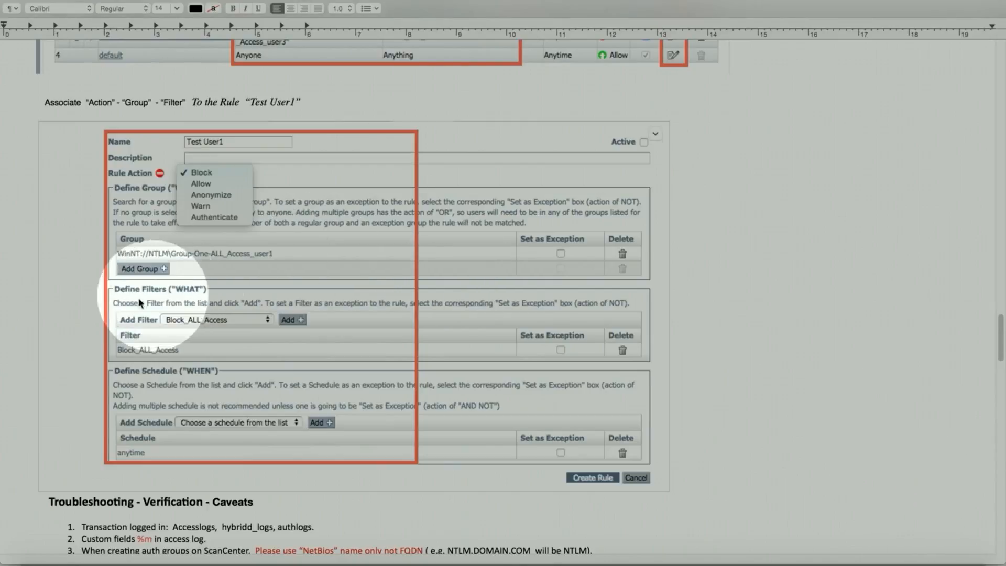
# Step: Scroll past the troubleshooting list to the Sample logs entries for user1 and user2
pyautogui.scroll(-3, 93, 310)
pyautogui.scroll(-10, 93, 310)
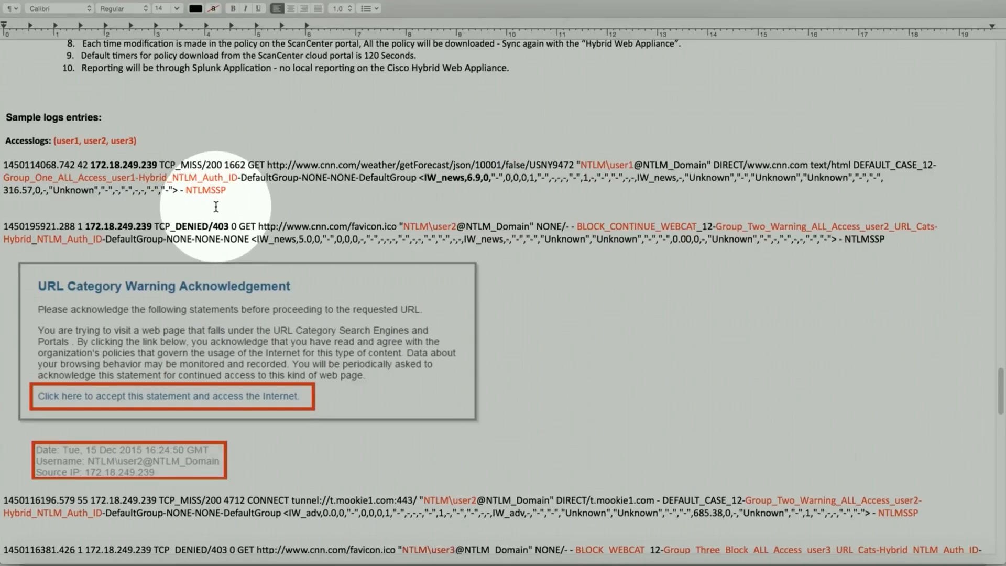
pyautogui.scroll(-5, 220, 205)
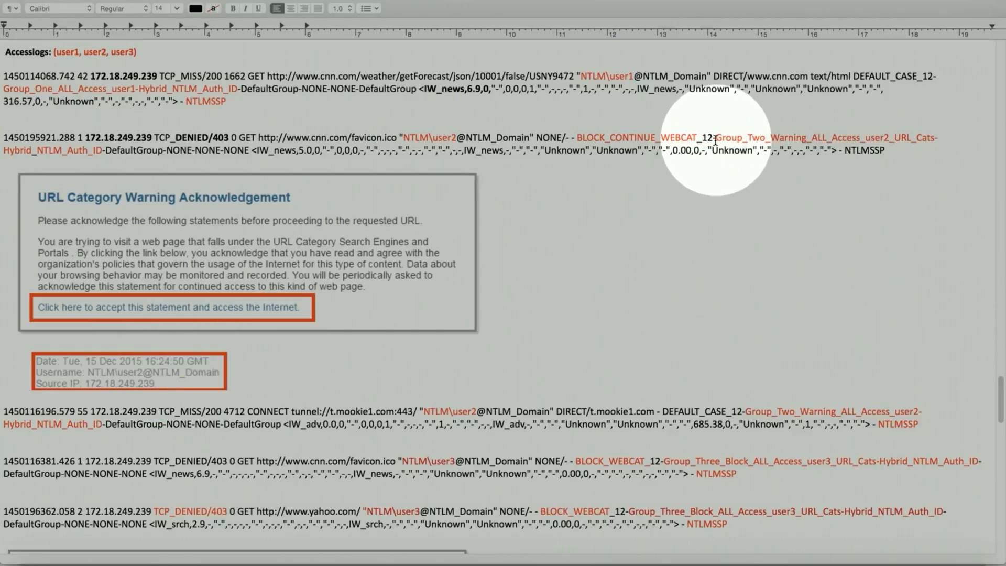
pyautogui.moveTo(716, 140); pyautogui.dragTo(883, 139)
pyautogui.click(797, 161)
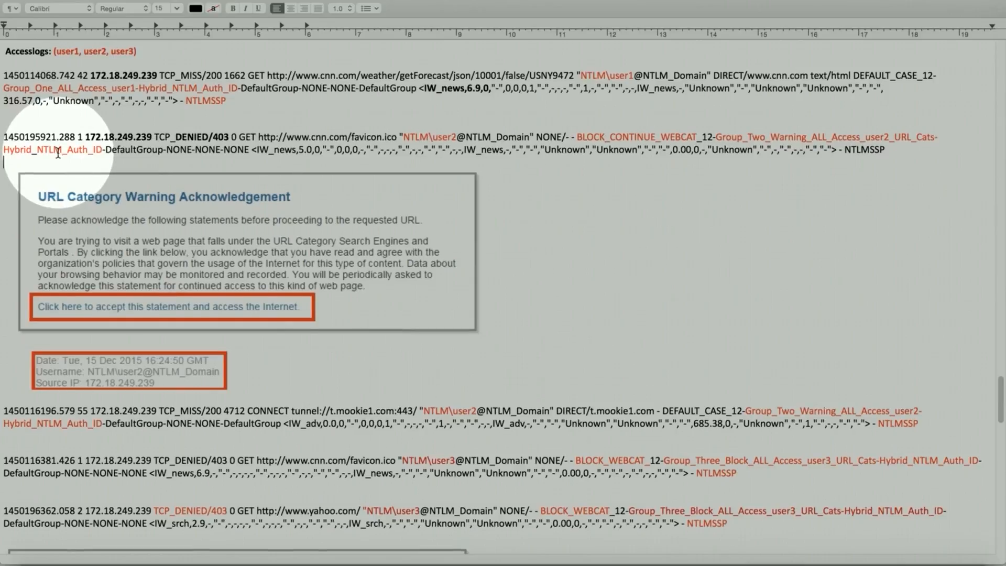
# Step: Scroll to user3's yahoo.com denial and highlight Group_Three_Block in the log line
pyautogui.scroll(-5, 55, 153)
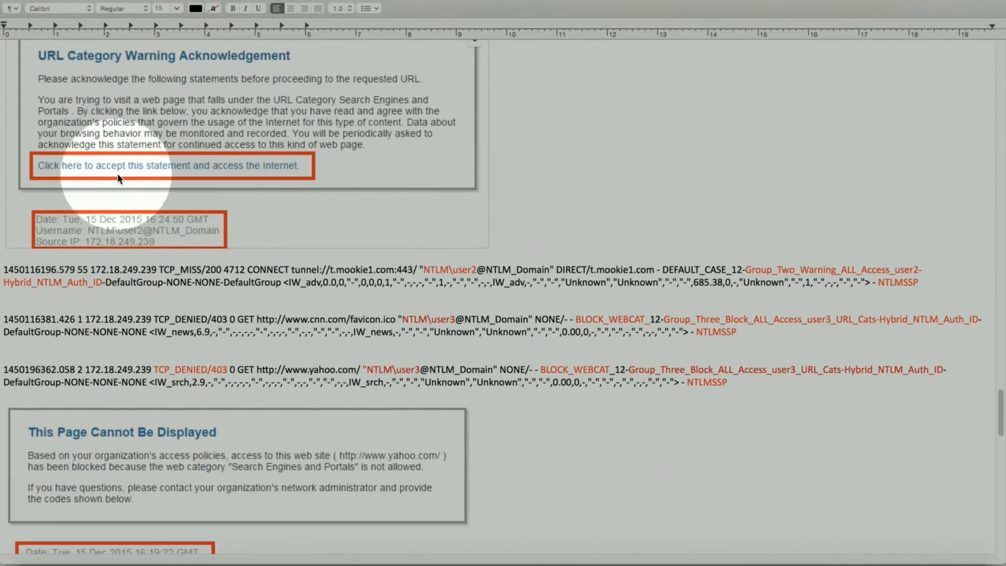
pyautogui.scroll(-4, 121, 181)
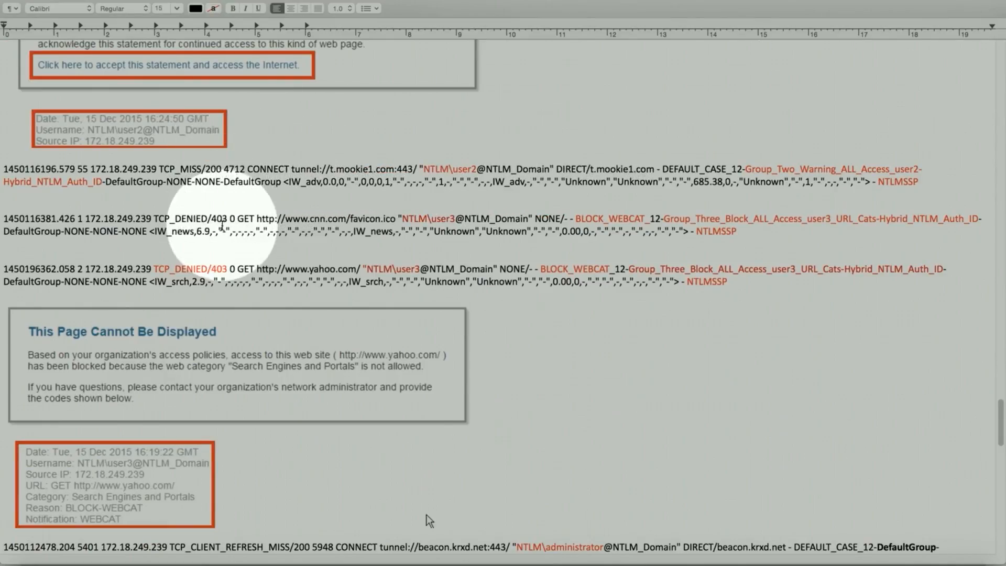
pyautogui.scroll(-4, 222, 225)
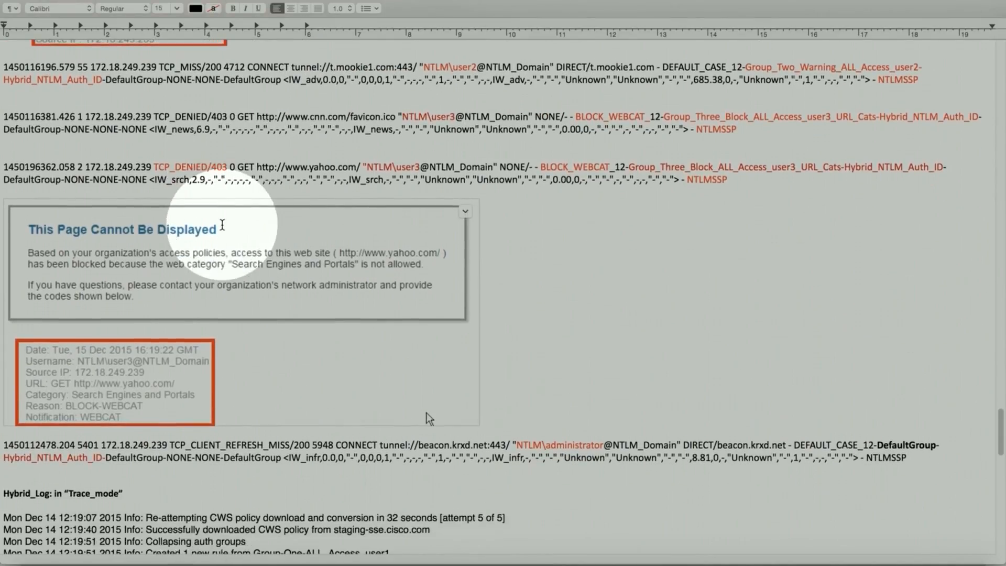
pyautogui.scroll(-1, 222, 224)
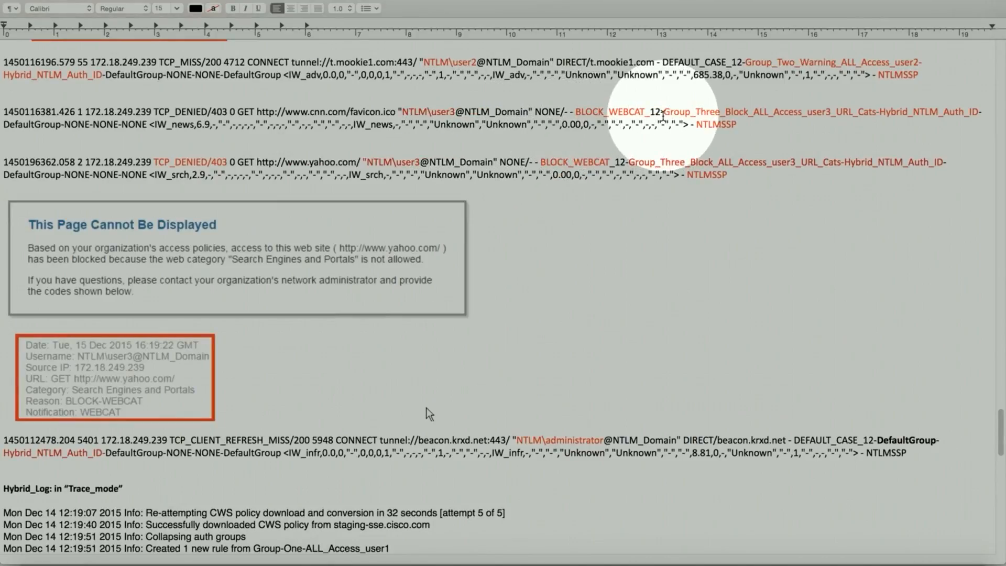
pyautogui.moveTo(663, 112); pyautogui.dragTo(831, 113)
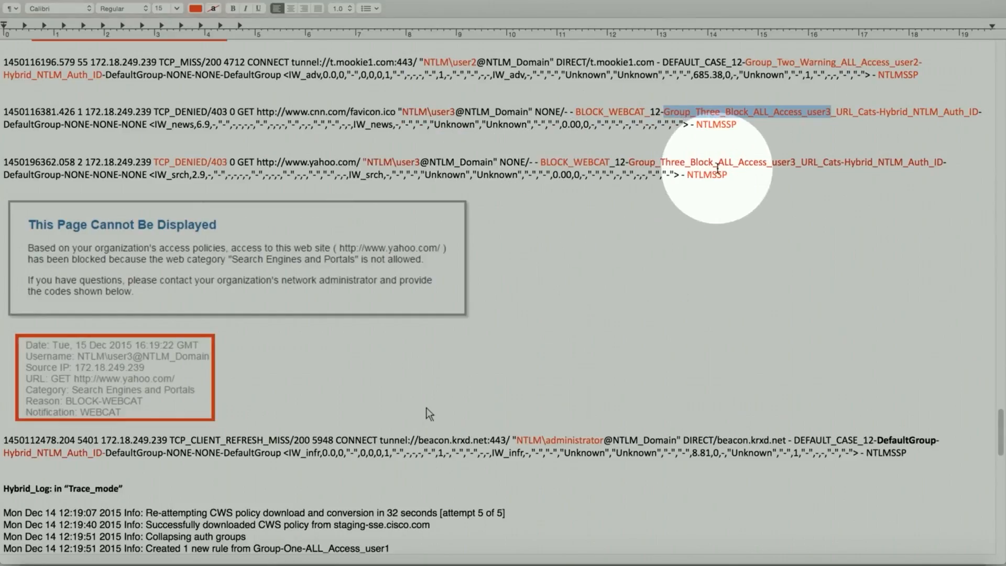
# Step: Scroll past the BLOCK-WEBCAT block page details to the Hybrid_Log trace-mode entries
pyautogui.scroll(-5, 234, 271)
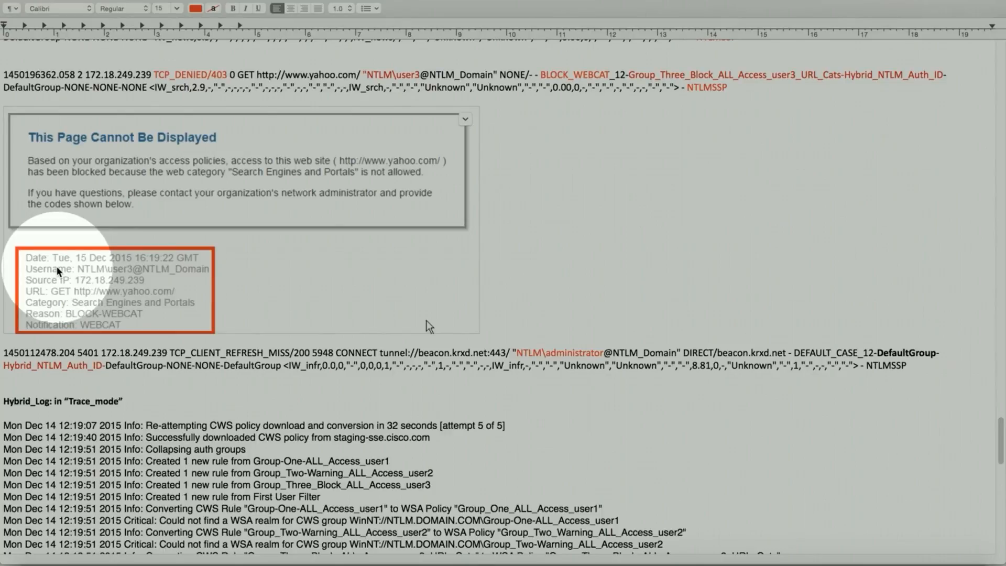
pyautogui.scroll(-3, 63, 272)
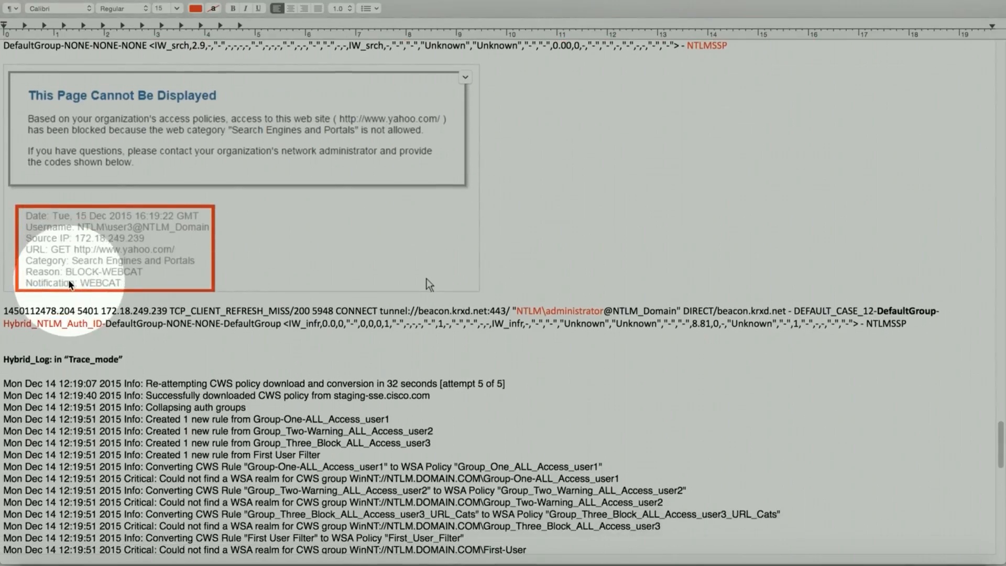
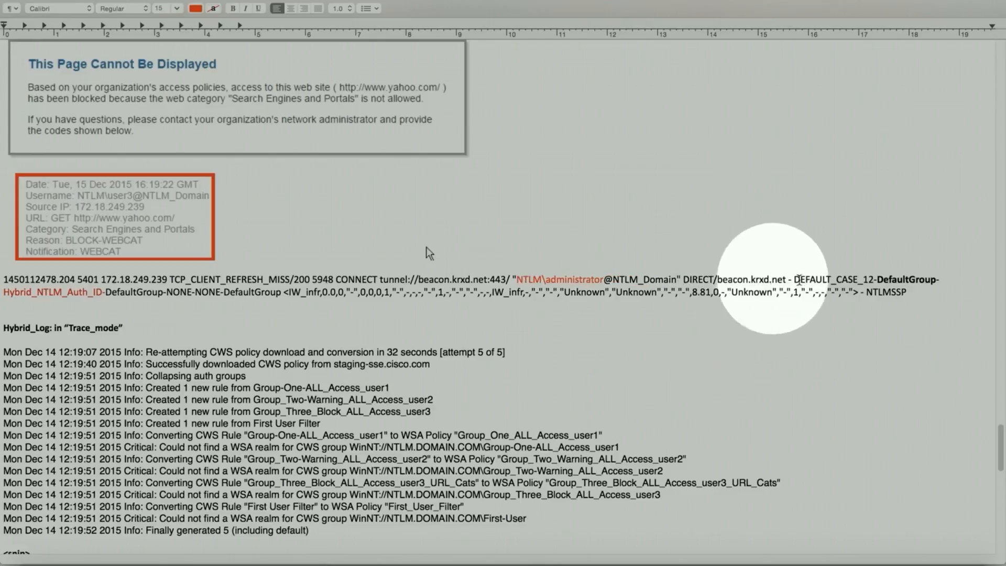
# Step: Highlight DefaultGroup-, Hybrid_NTLM_Auth_ID and client IP 172.18.249.239 in the Hybrid_Log entry
pyautogui.moveTo(876, 281); pyautogui.dragTo(942, 286)
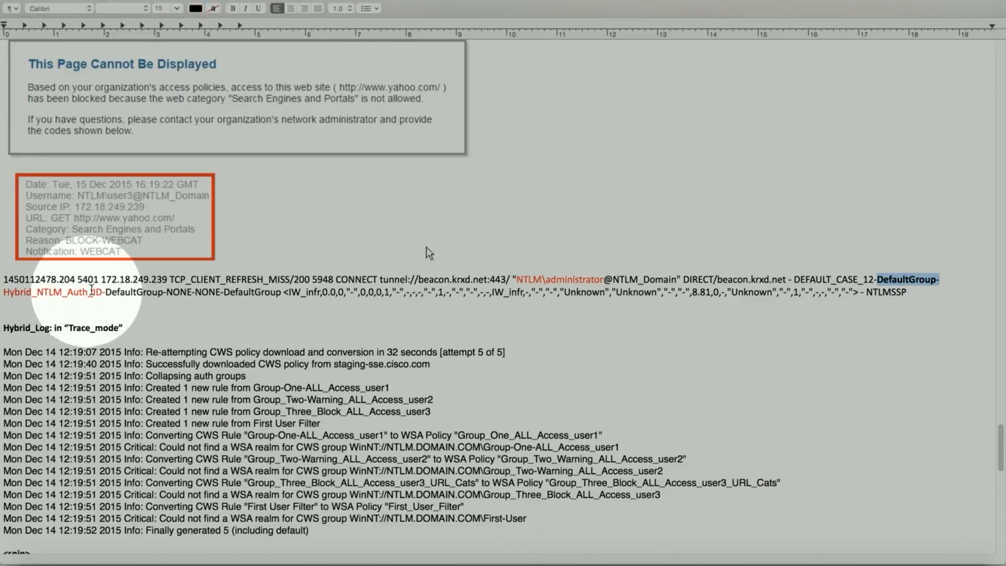
pyautogui.moveTo(103, 292); pyautogui.dragTo(3, 292)
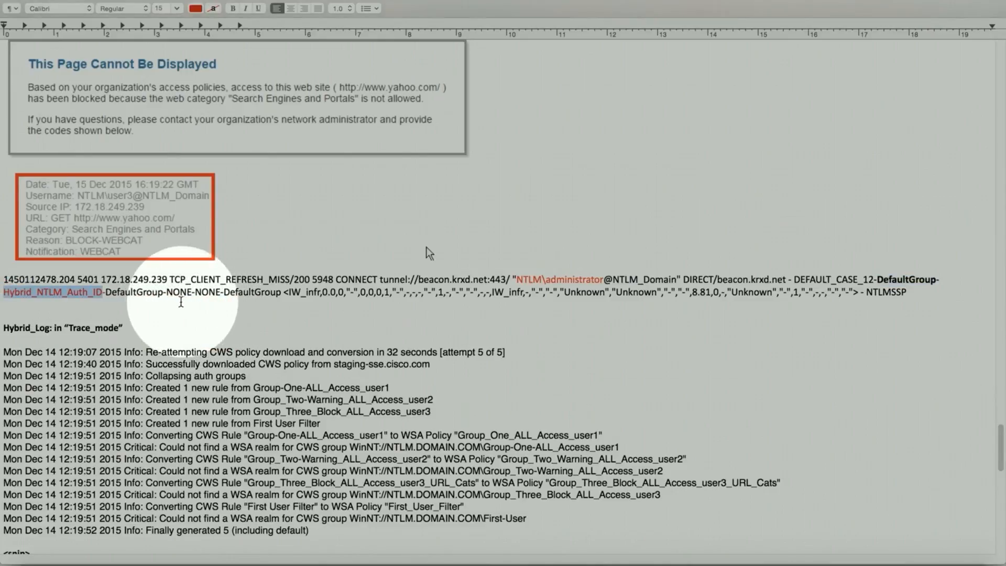
pyautogui.moveTo(173, 279); pyautogui.dragTo(101, 279)
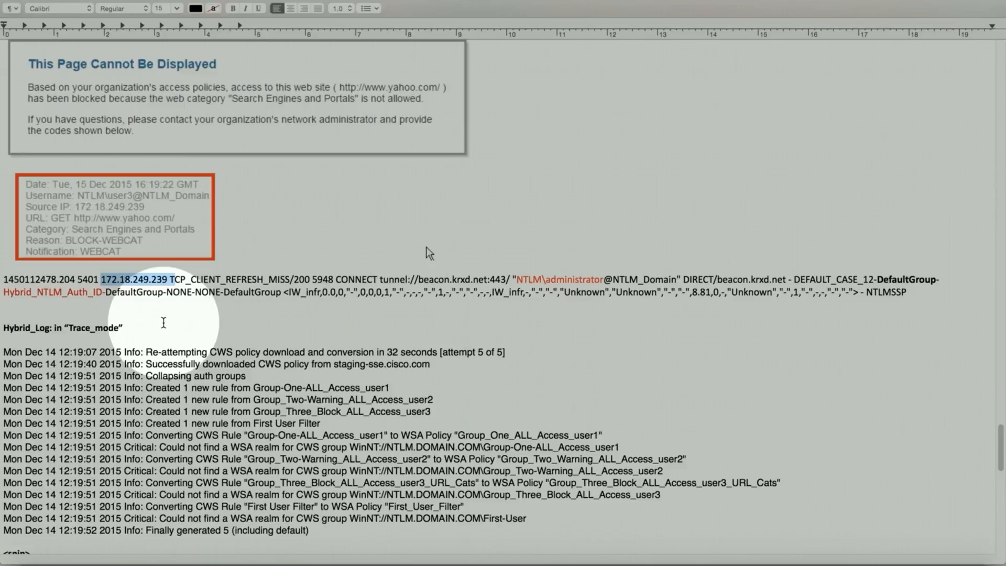
pyautogui.click(202, 307)
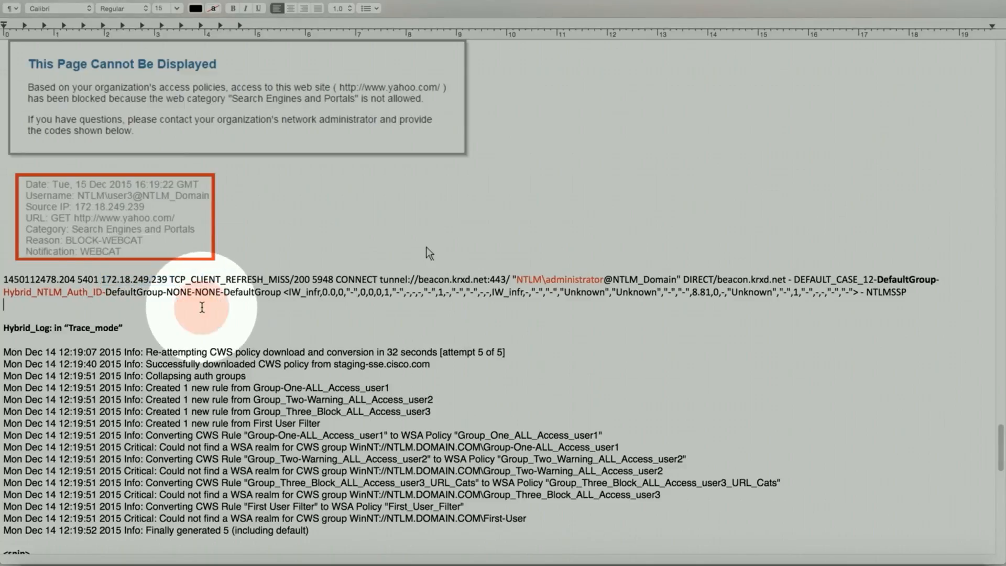
# Step: Scroll past the trace-mode entries to the Active Directory group sync details
pyautogui.scroll(5, 202, 307)
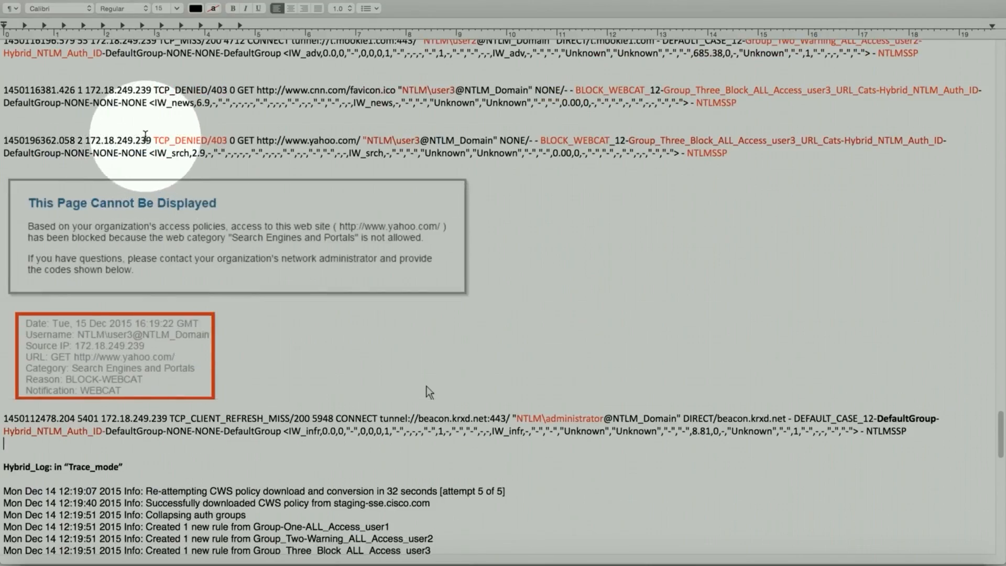
pyautogui.scroll(3, 145, 136)
pyautogui.scroll(5, 228, 318)
pyautogui.scroll(-7, 188, 338)
pyautogui.scroll(-12, 199, 331)
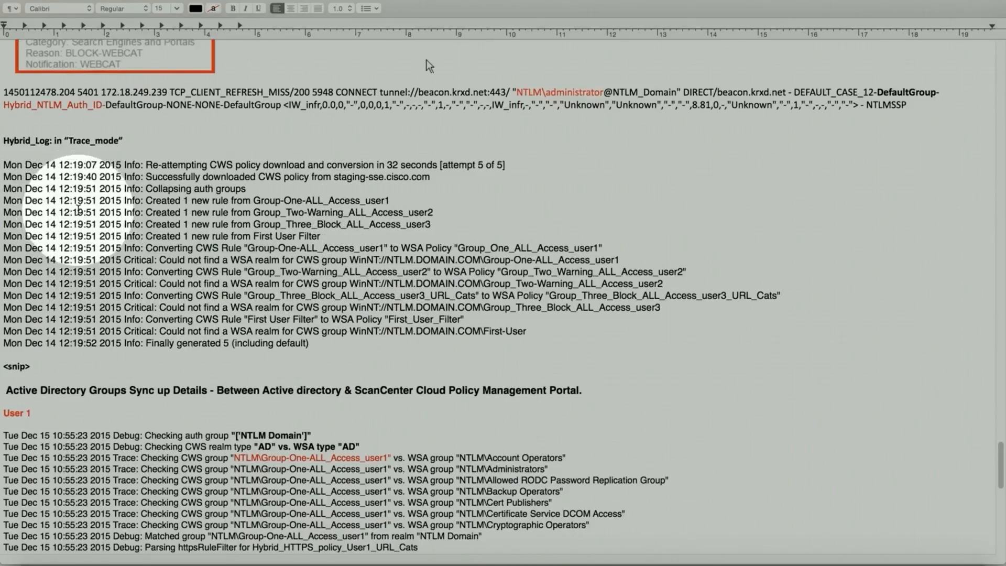
# Step: Scroll through the User 1, User 2 and User 3 AD group matching trace blocks
pyautogui.scroll(-2, 131, 229)
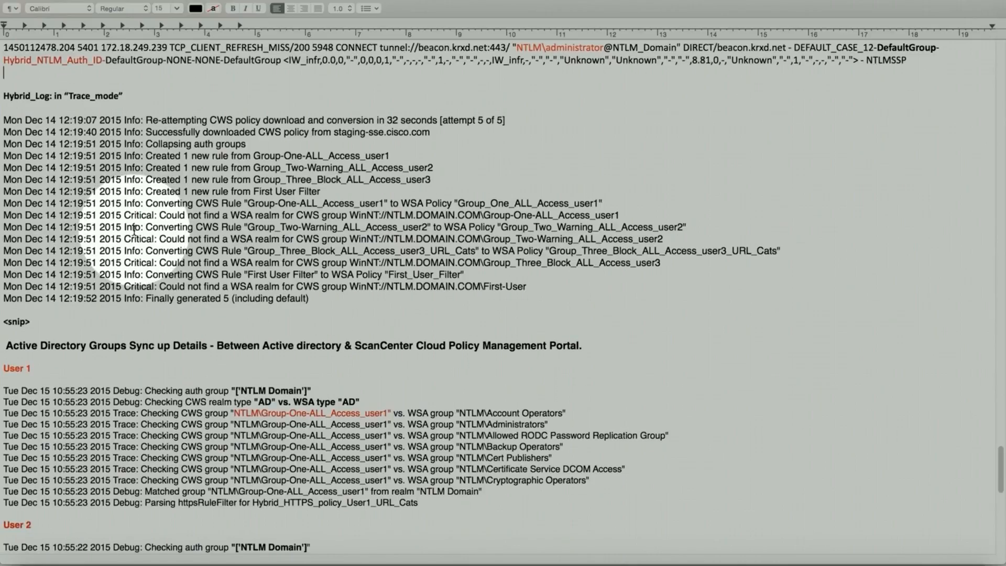
pyautogui.scroll(-8, 135, 232)
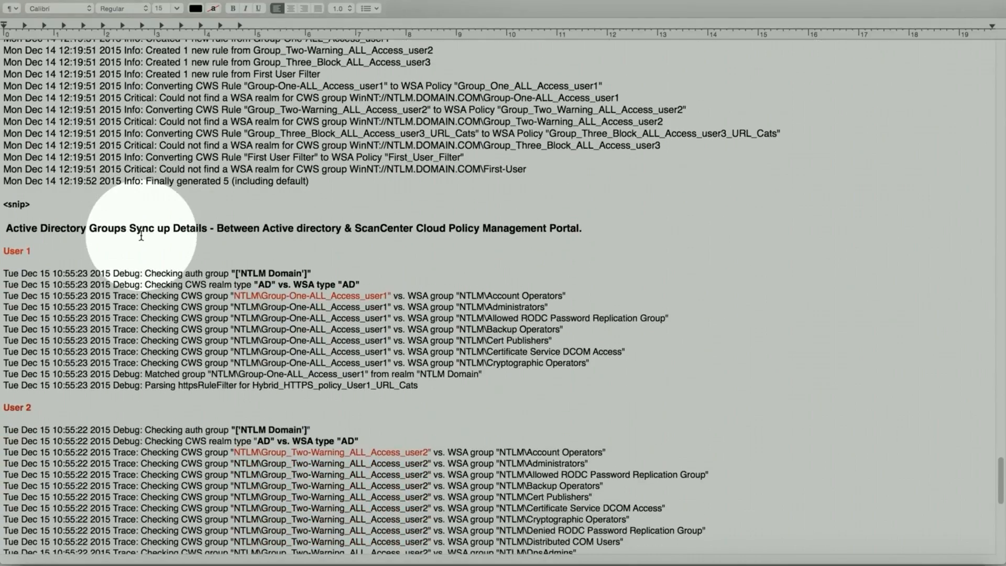
pyautogui.scroll(-1, 141, 236)
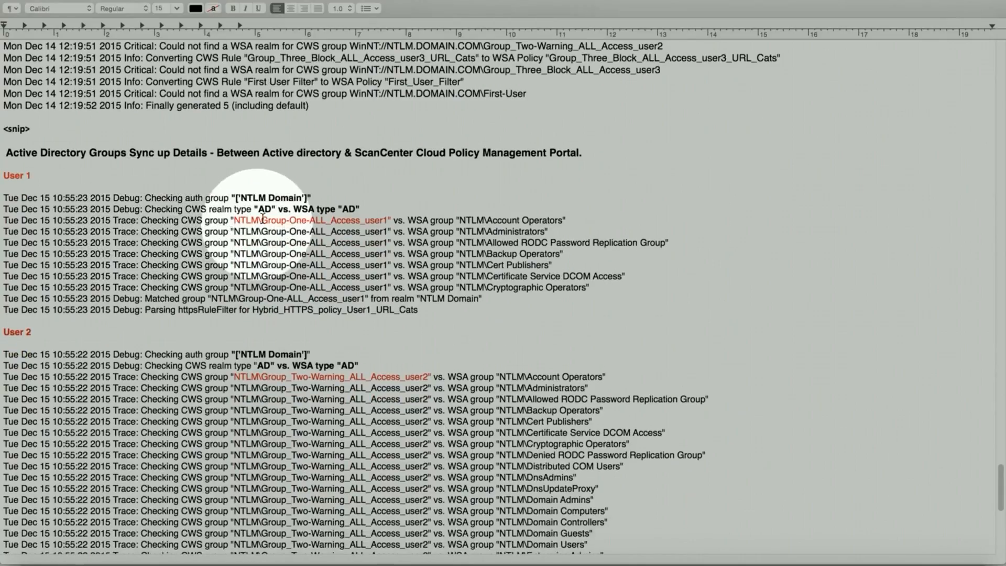
pyautogui.scroll(-15, 355, 220)
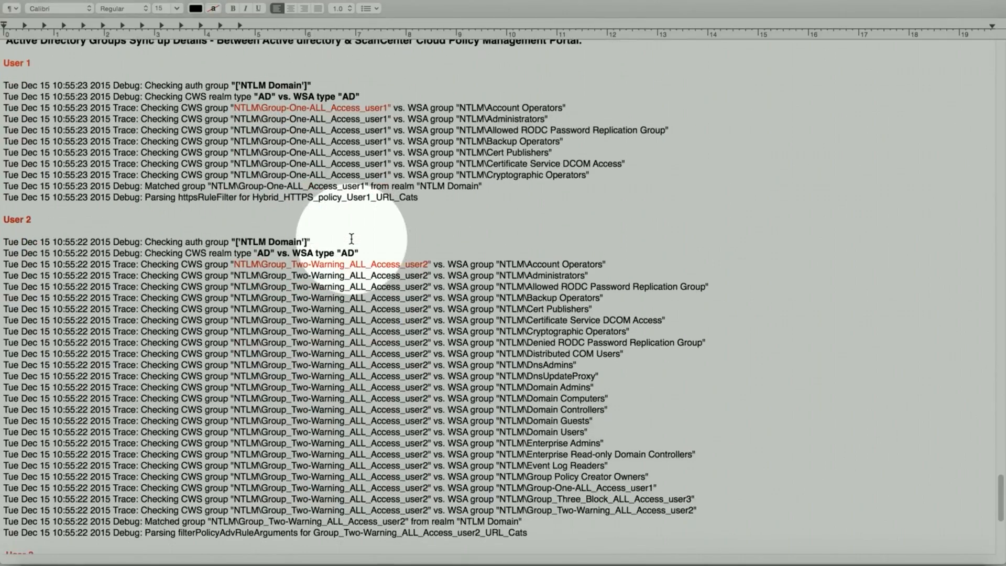
pyautogui.scroll(20, 351, 238)
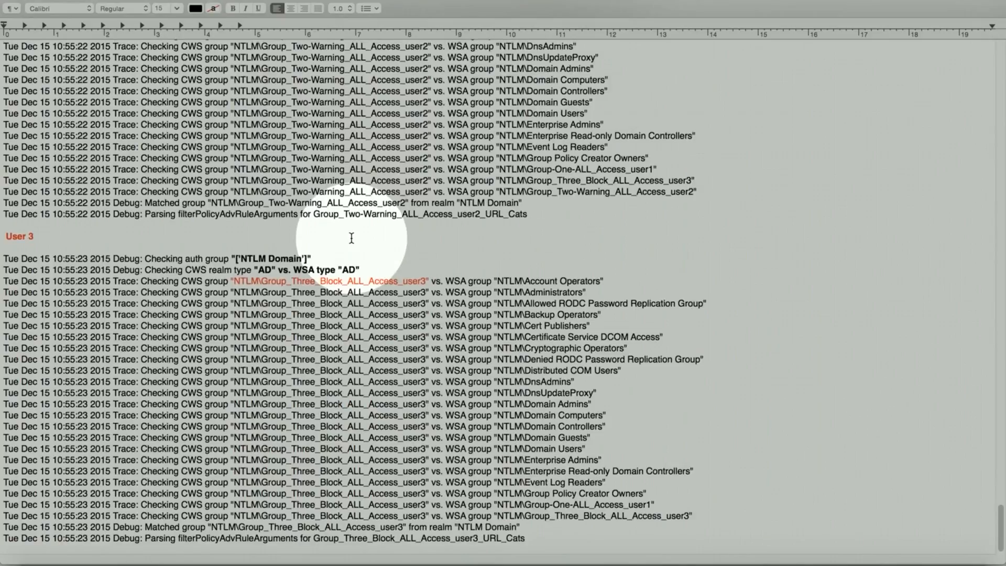
pyautogui.scroll(-13, 524, 348)
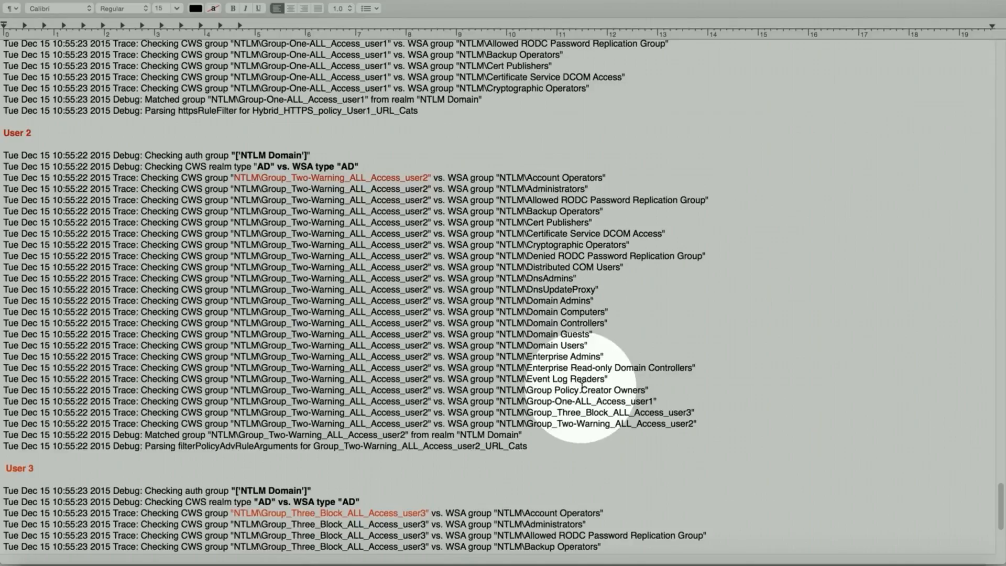
pyautogui.scroll(-5, 629, 380)
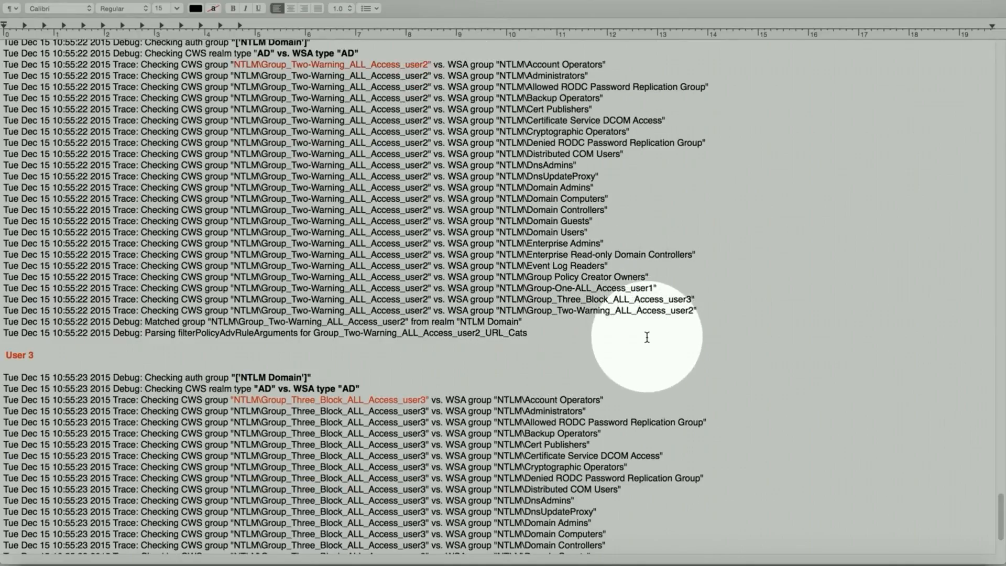
# Step: Finish at User 3's Group_Three_Block match and switch to the SecureCRT access log
pyautogui.scroll(-5, 627, 337)
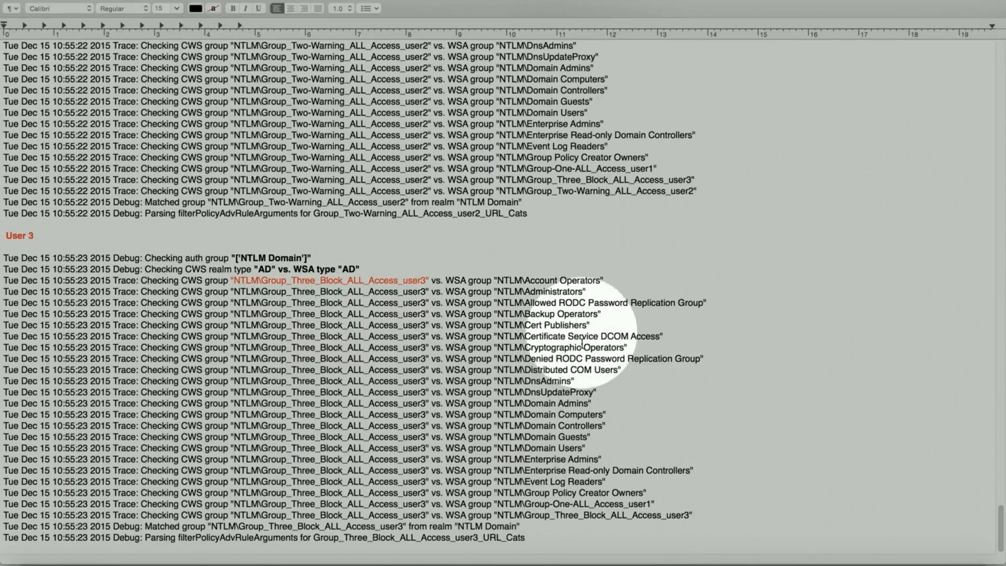
pyautogui.moveTo(1000, 514); pyautogui.dragTo(991, 51)
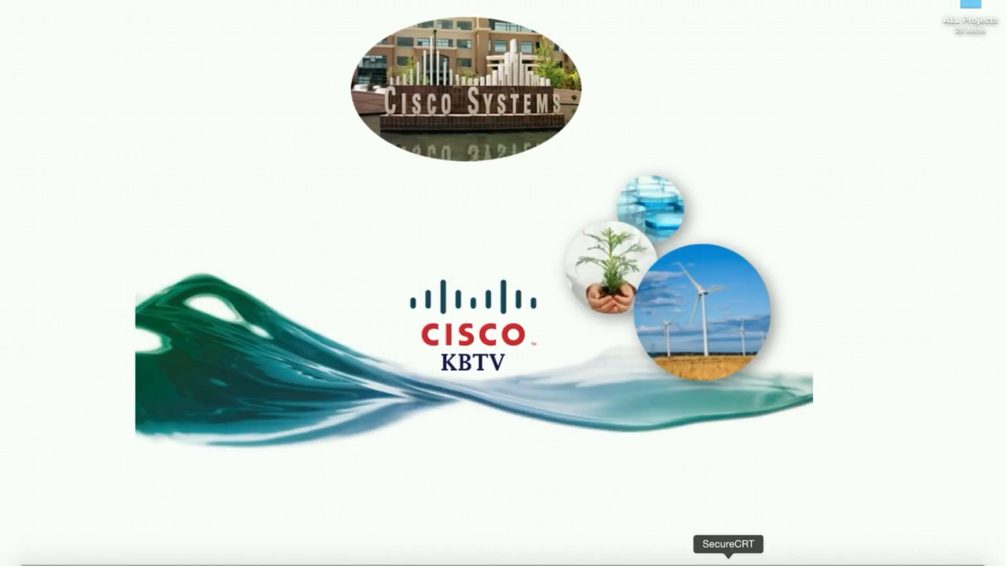
pyautogui.click(732, 559)
# Step: Widen SecureCRT to full screen width and show the 172.18.249.147 (1) session's connector log
pyautogui.moveTo(719, 19); pyautogui.dragTo(566, 13)
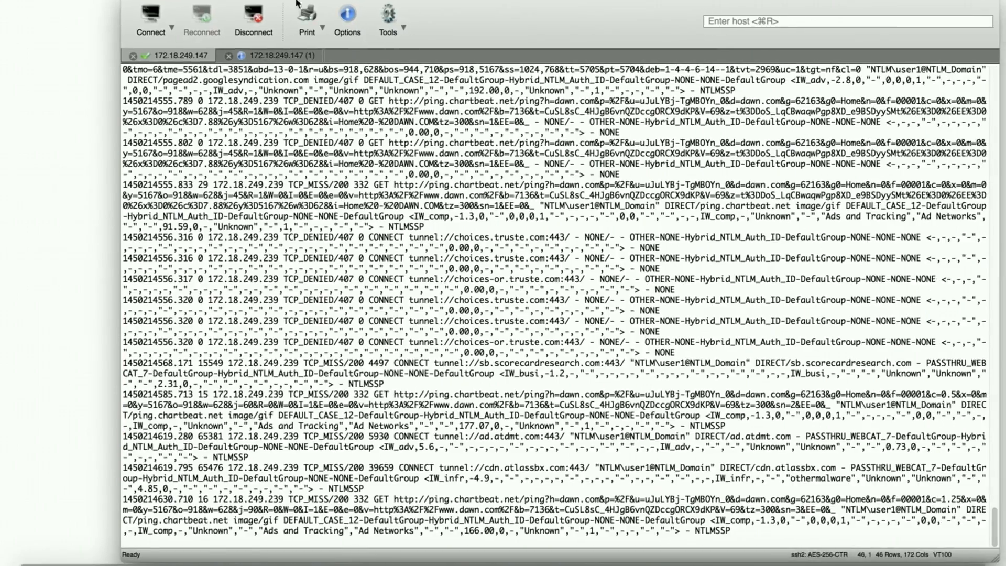
pyautogui.click(161, 0)
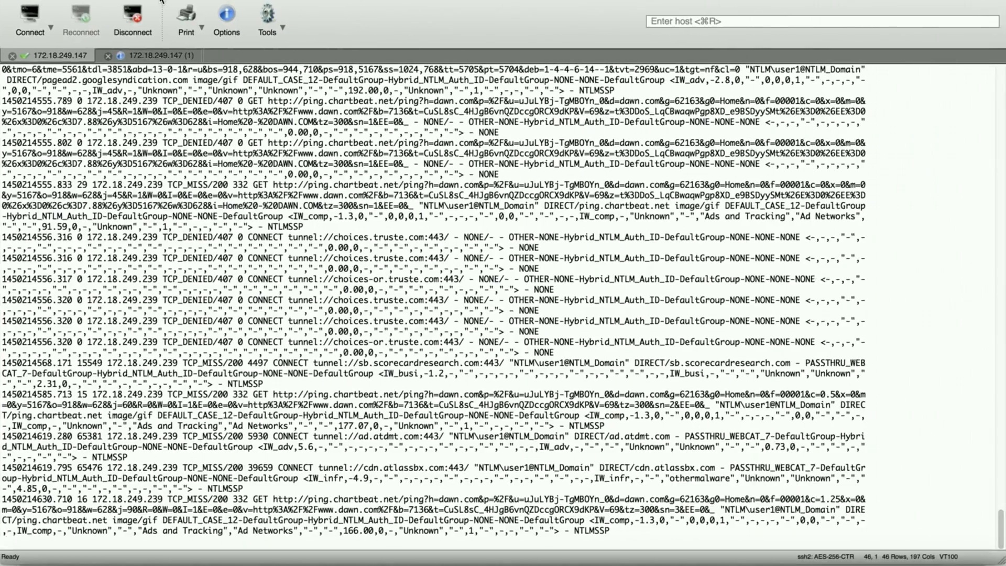
pyautogui.press('Return')
pyautogui.press('Return')
pyautogui.press('Return')
pyautogui.press('Return')
pyautogui.press('Return')
pyautogui.press('Return')
pyautogui.press('Return')
pyautogui.press('Return')
pyautogui.press('Return')
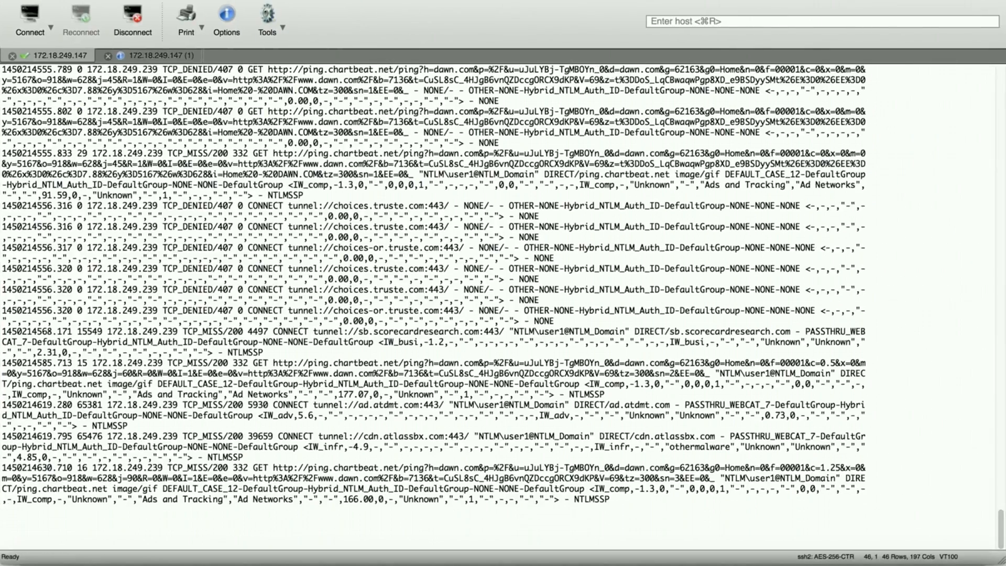
pyautogui.press('Return')
pyautogui.press('Return')
pyautogui.press('Return')
pyautogui.press('Return')
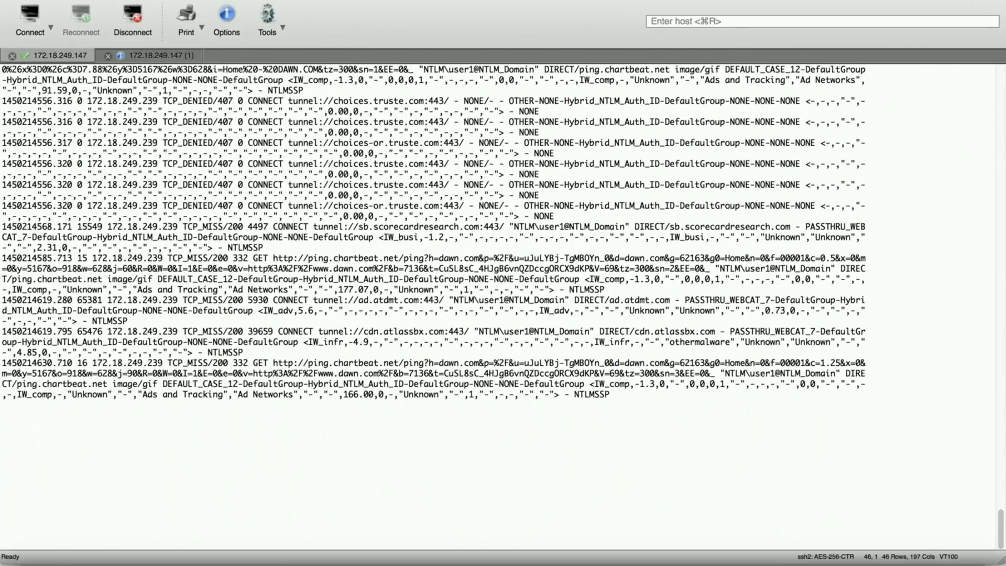
pyautogui.click(169, 55)
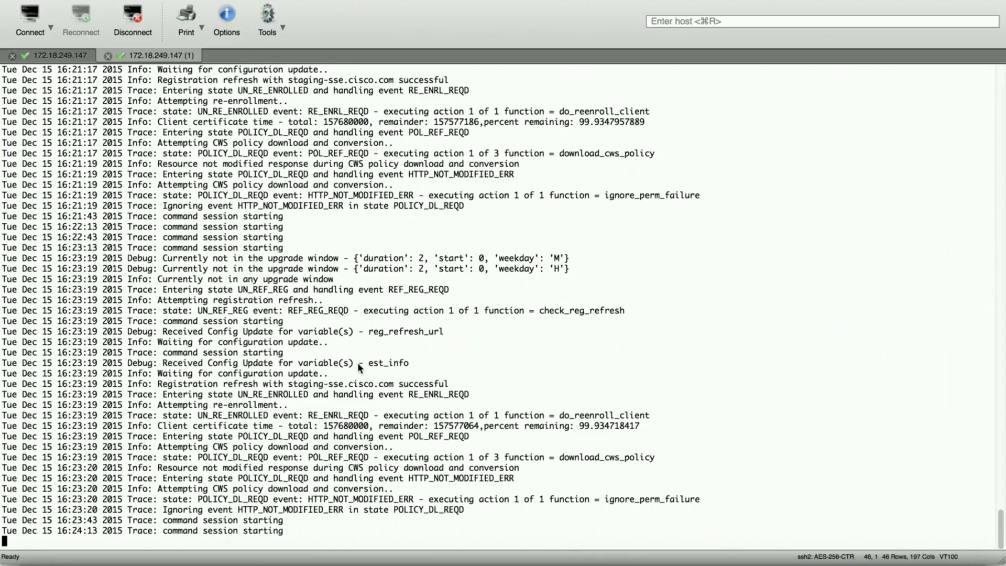
pyautogui.press('F2')
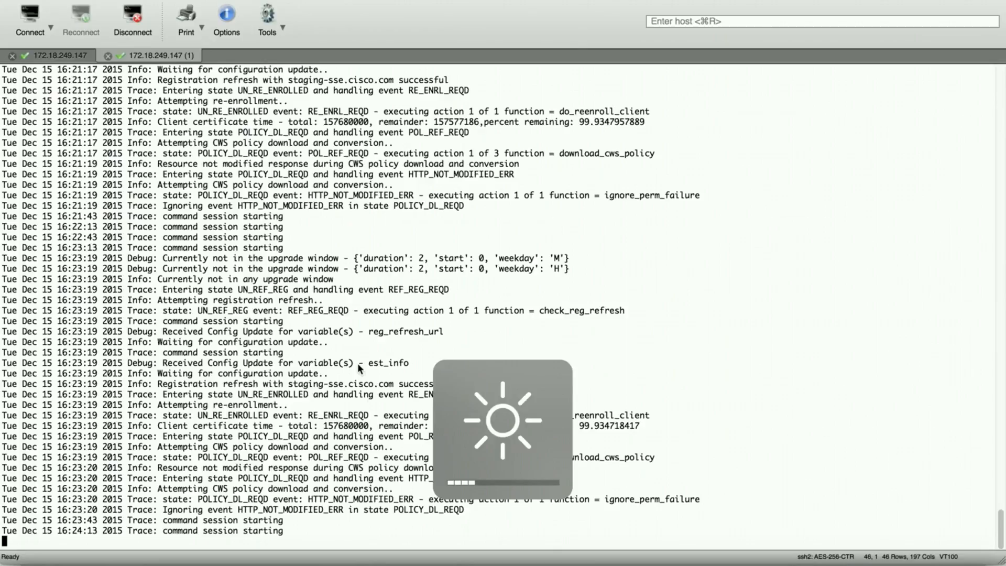
pyautogui.press('F2')
pyautogui.scroll(5, 403, 278)
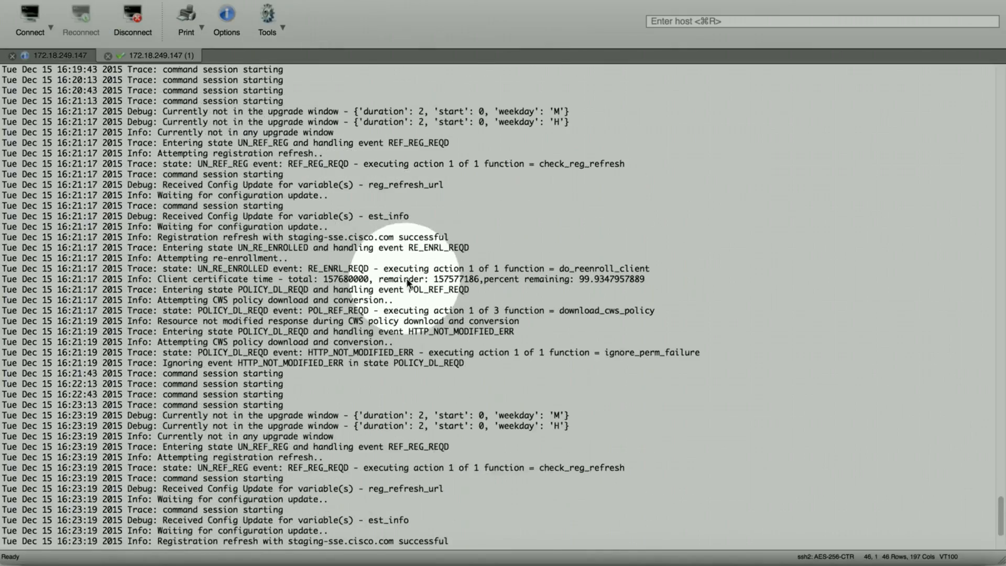
pyautogui.scroll(20, 408, 282)
pyautogui.scroll(20, 410, 281)
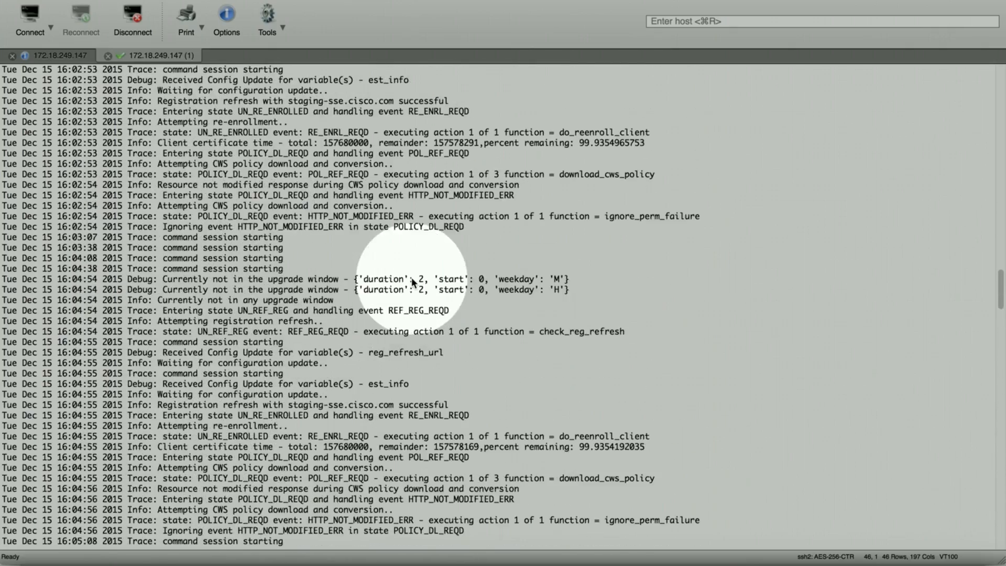
pyautogui.scroll(20, 411, 279)
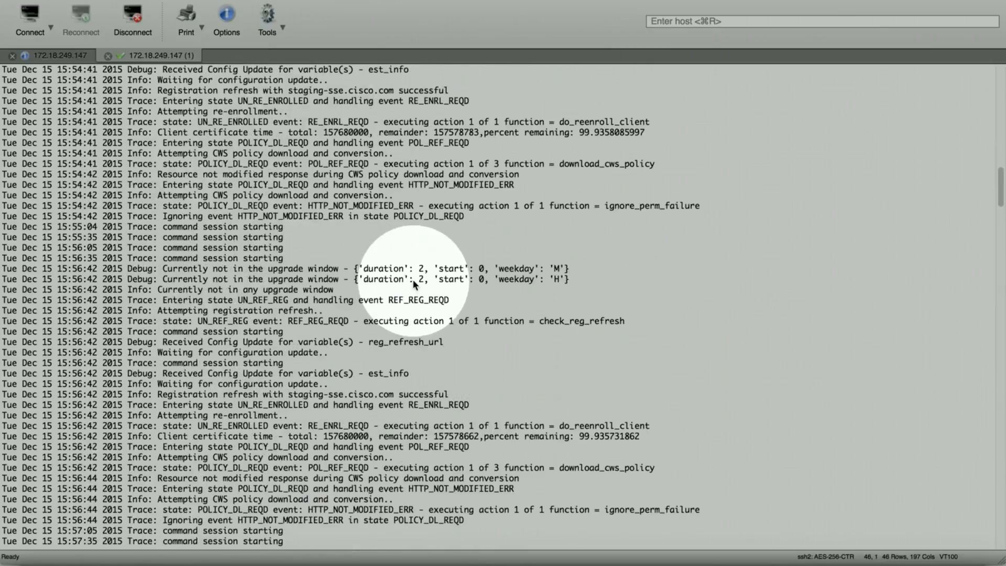
pyautogui.scroll(20, 413, 279)
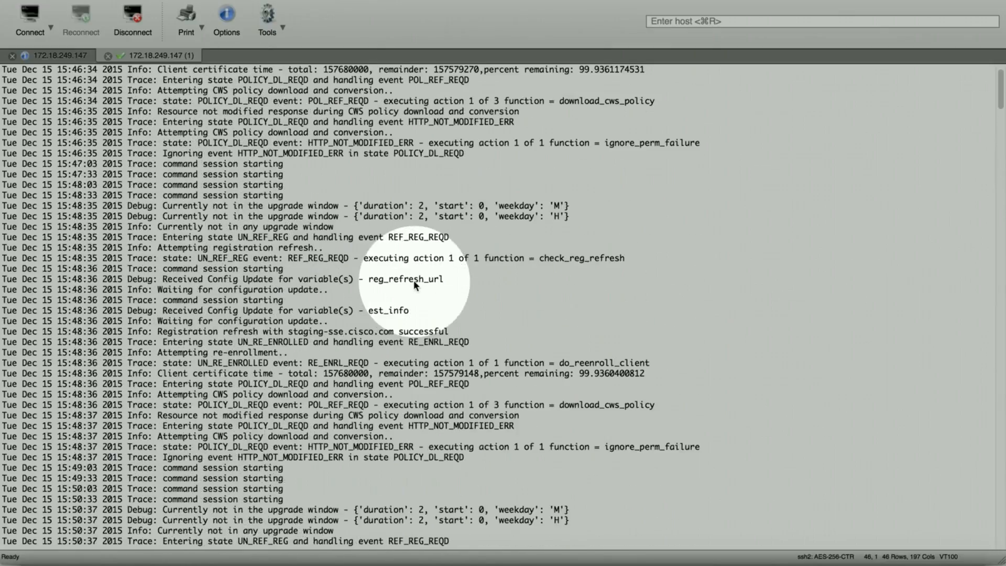
pyautogui.scroll(2, 413, 279)
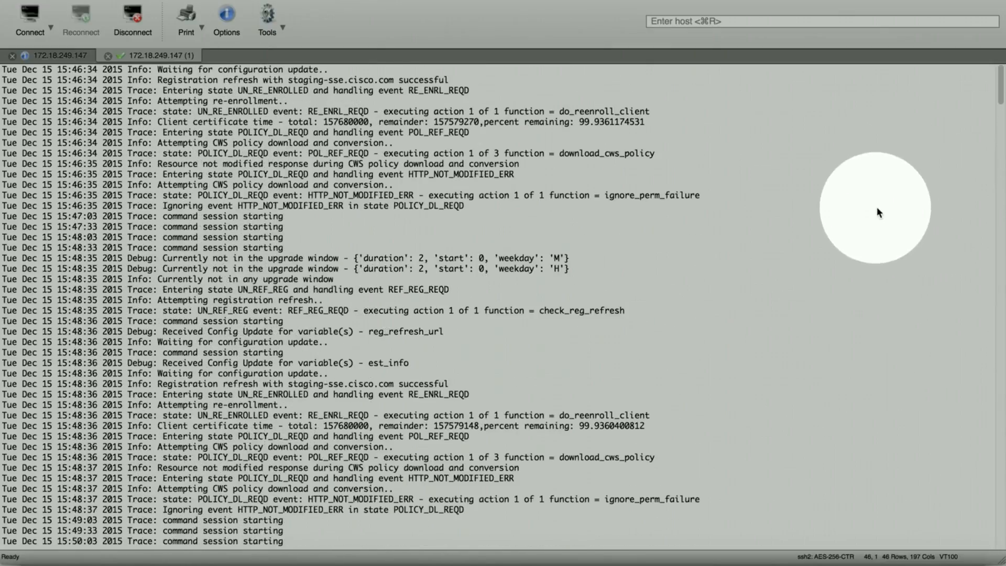
pyautogui.scroll(-2, 573, 276)
pyautogui.scroll(2, 576, 278)
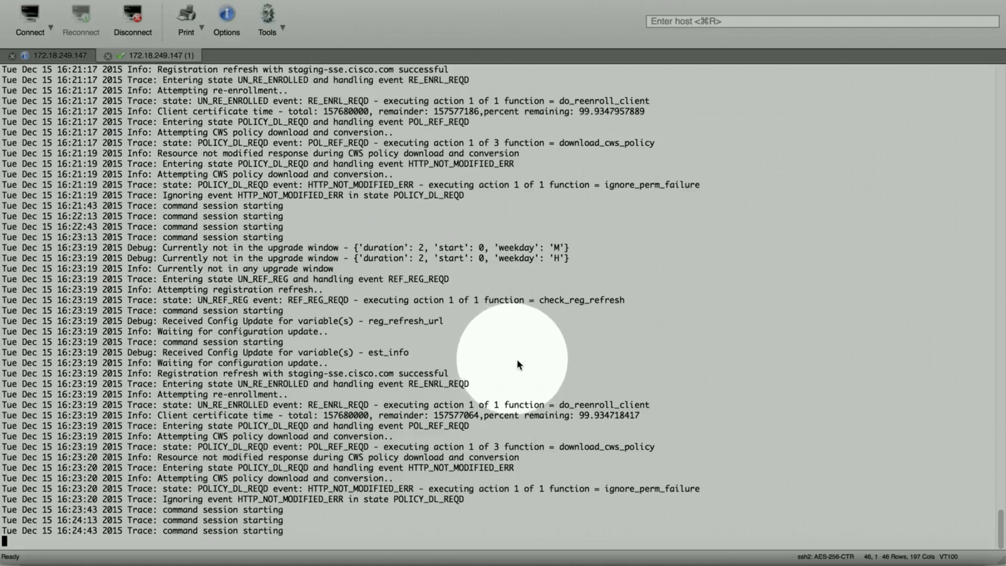
pyautogui.scroll(20, 517, 359)
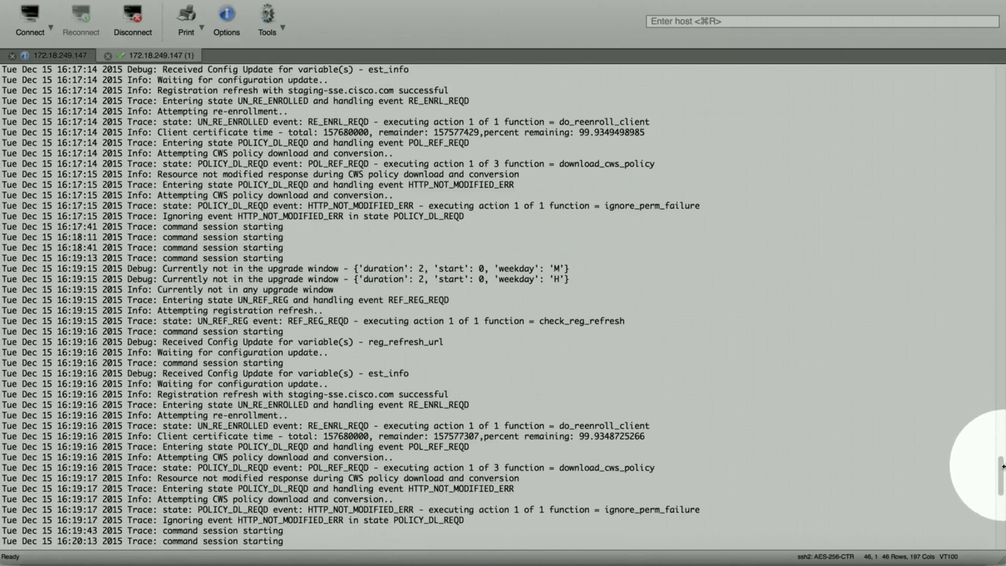
pyautogui.moveTo(1001, 475); pyautogui.dragTo(554, 259)
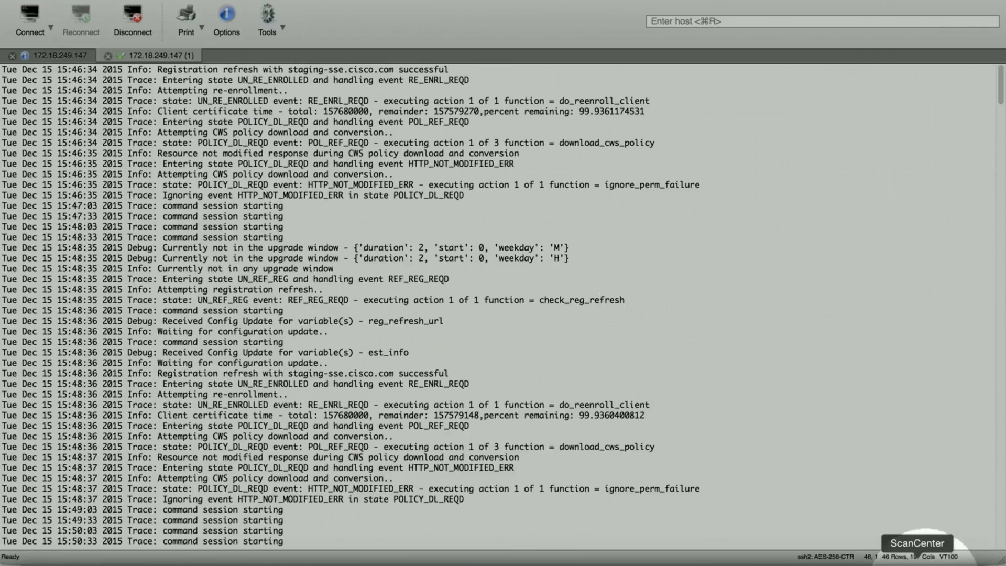
# Step: Set the Group-One-ALL_Access_user1 rule's action to Block and save it
pyautogui.click(921, 557)
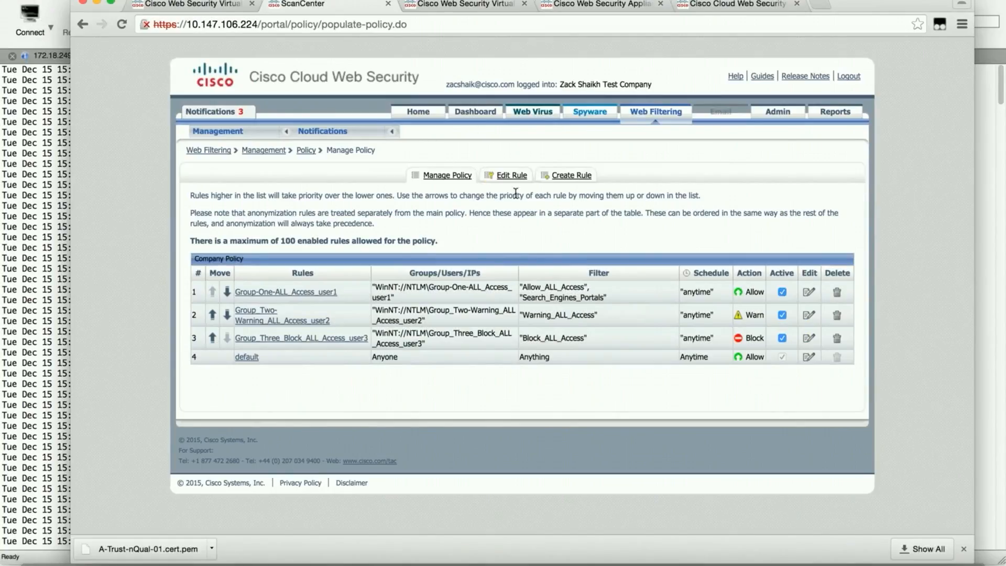
pyautogui.click(809, 292)
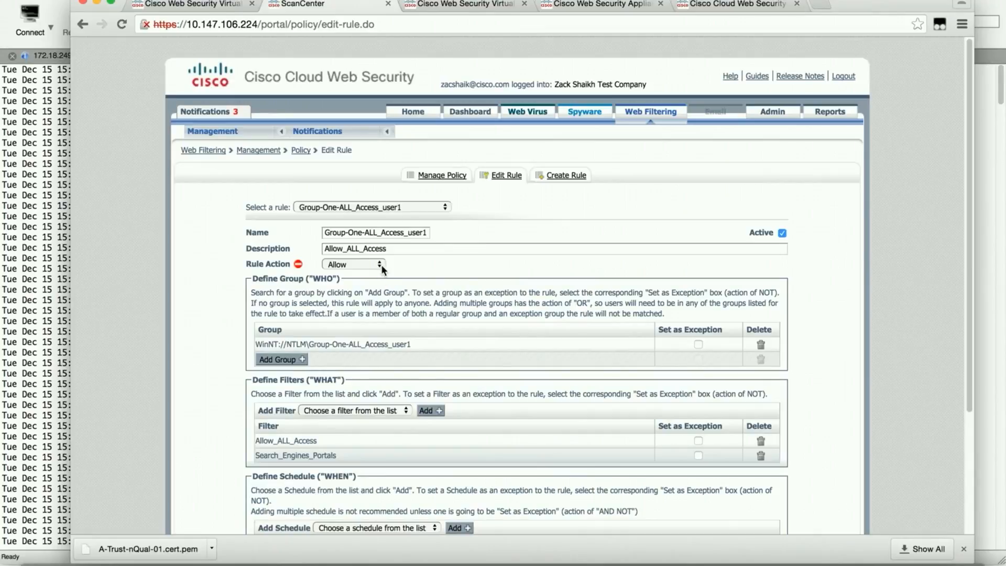
pyautogui.click(382, 266)
pyautogui.click(366, 254)
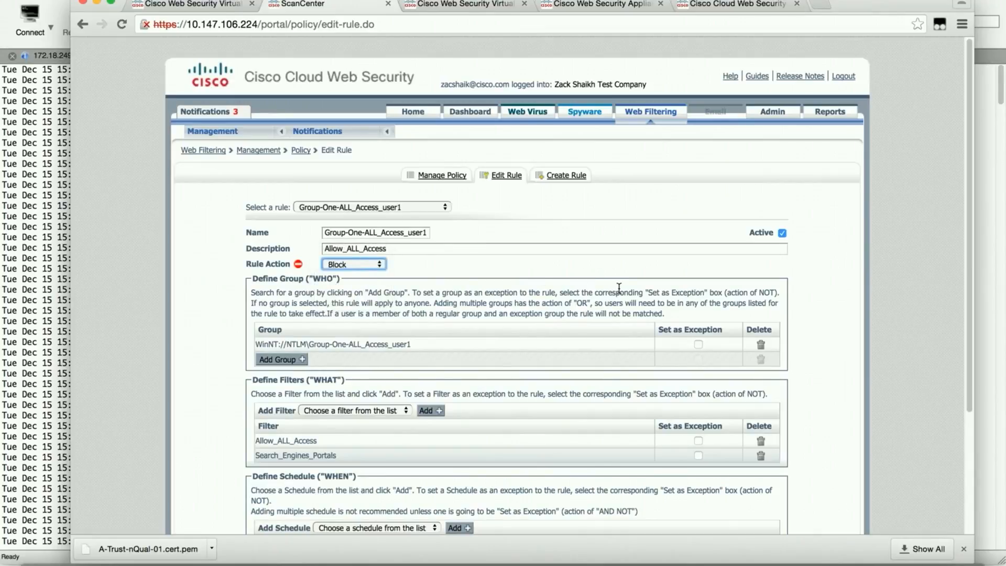
pyautogui.scroll(-3, 619, 288)
pyautogui.click(745, 428)
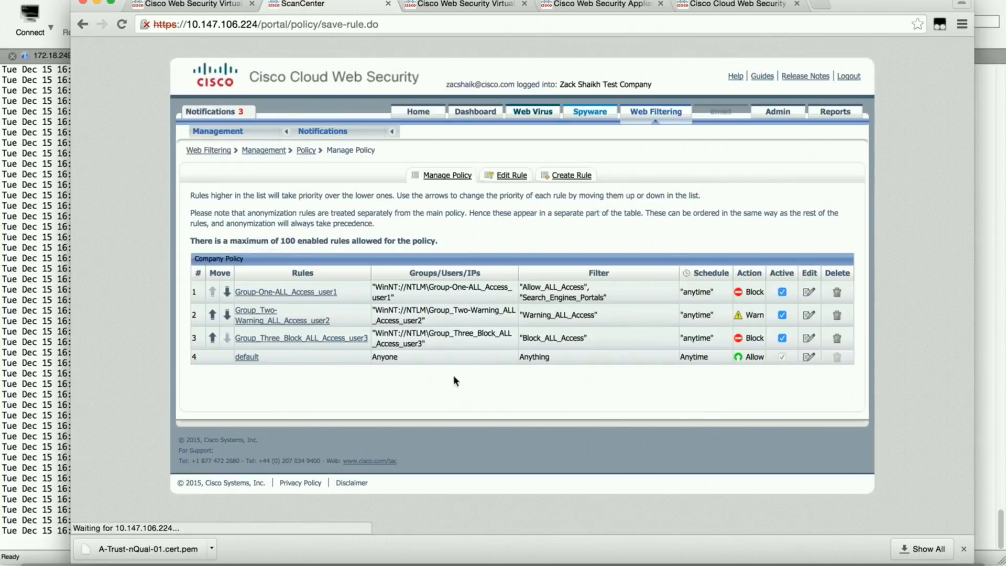
# Step: Change the Group-One-ALL_Access_user1 rule back to Allow and save it
pyautogui.click(809, 292)
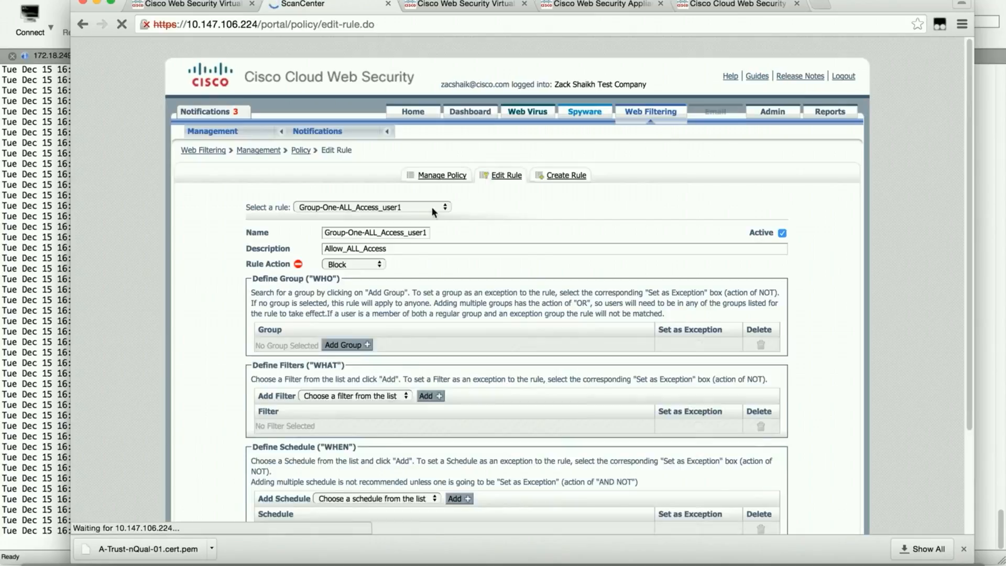
pyautogui.click(380, 263)
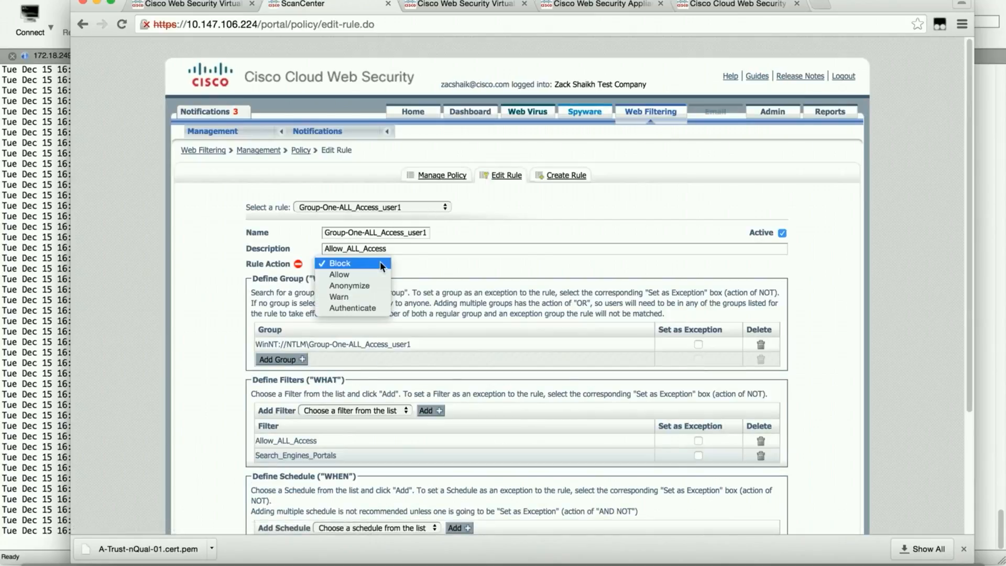
pyautogui.click(483, 287)
pyautogui.scroll(-3, 501, 285)
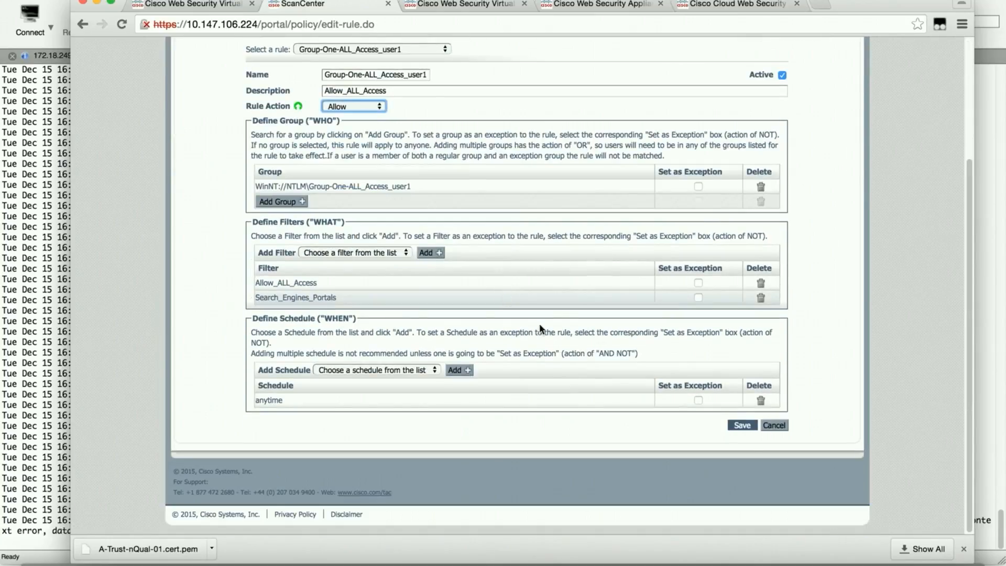
pyautogui.click(744, 427)
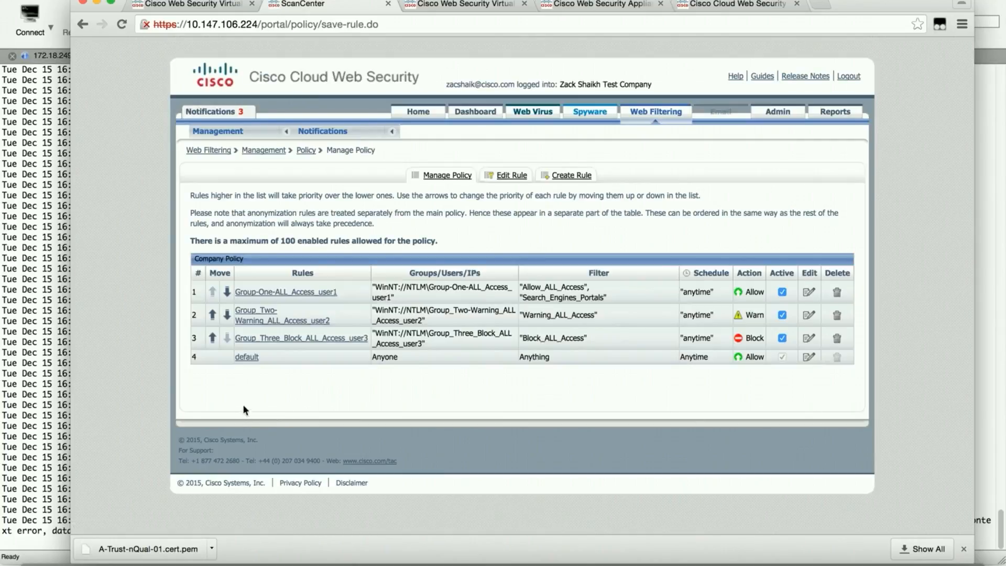
# Step: Change the default rule's Rule Action from Allow to Block and save it
pyautogui.click(808, 357)
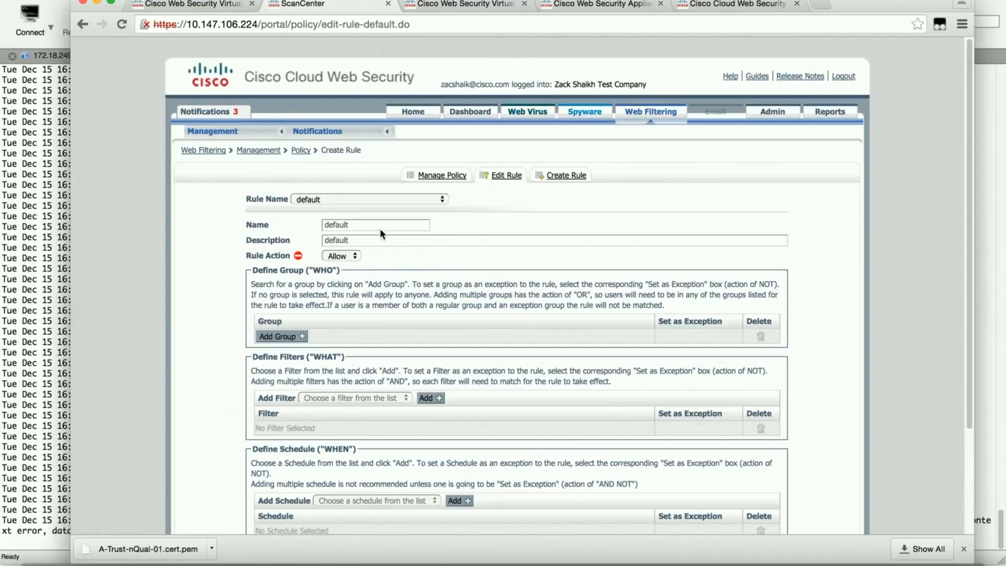
pyautogui.click(358, 256)
pyautogui.click(353, 243)
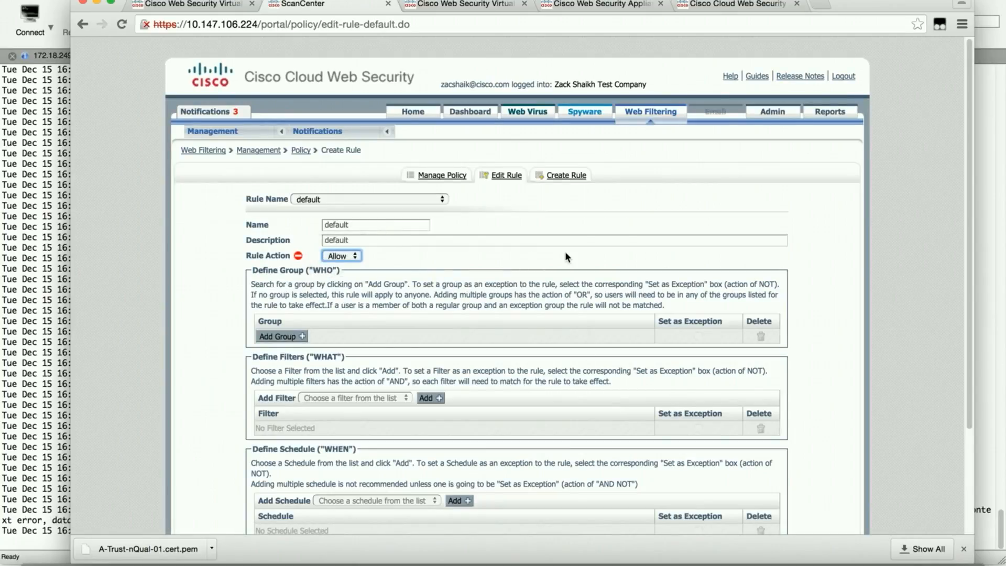
pyautogui.scroll(-5, 565, 250)
pyautogui.click(737, 429)
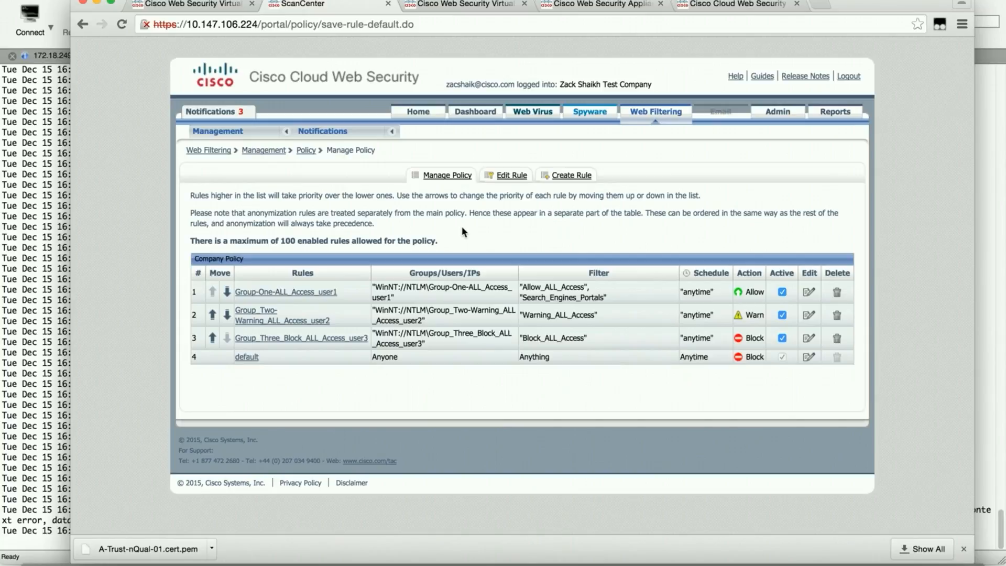
pyautogui.moveTo(862, 4); pyautogui.dragTo(1005, 2)
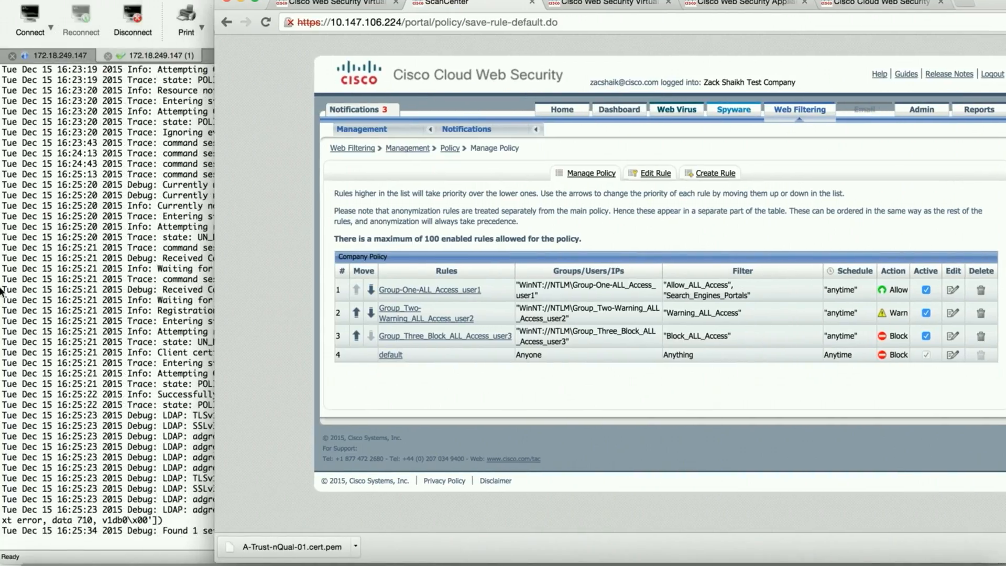
# Step: Show the proxy access log and select its latest authenticated entry, then restore the Windows server
pyautogui.click(127, 291)
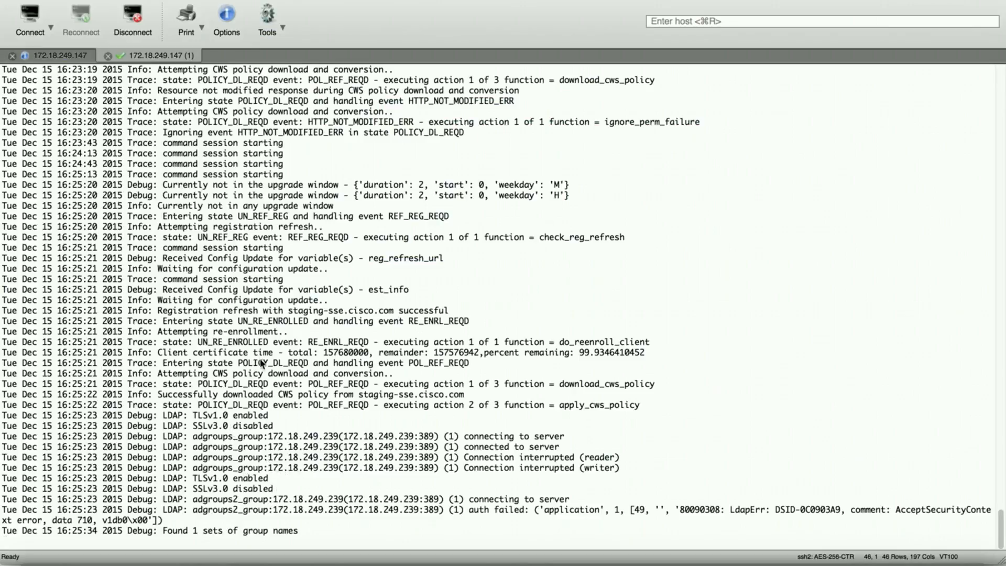
pyautogui.click(73, 55)
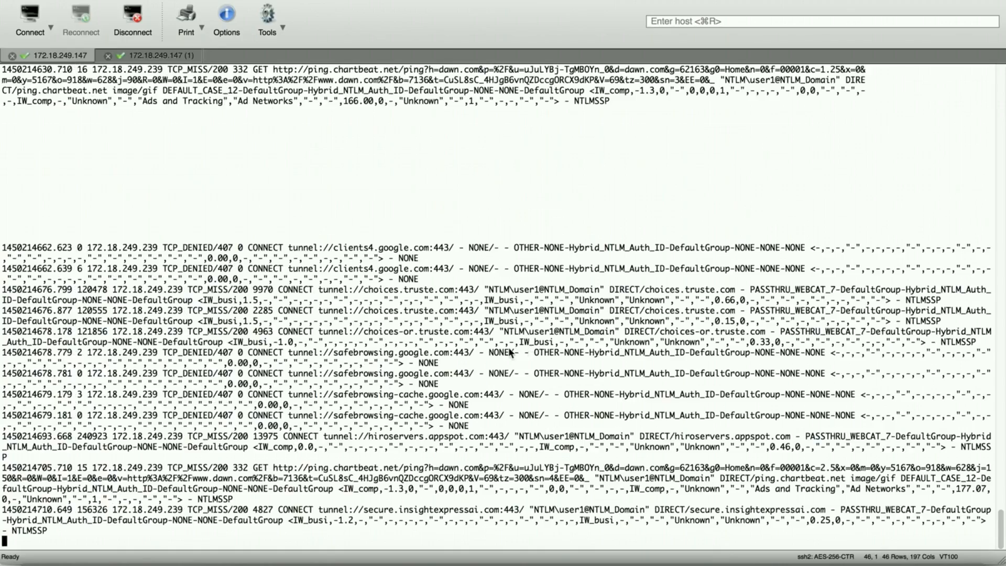
pyautogui.press('Return')
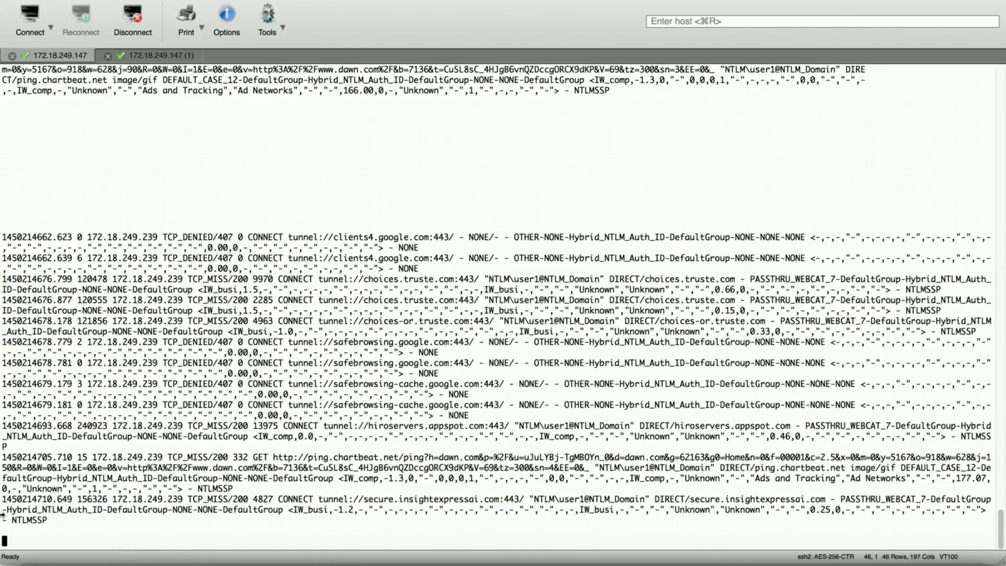
pyautogui.moveTo(2, 498); pyautogui.dragTo(261, 525)
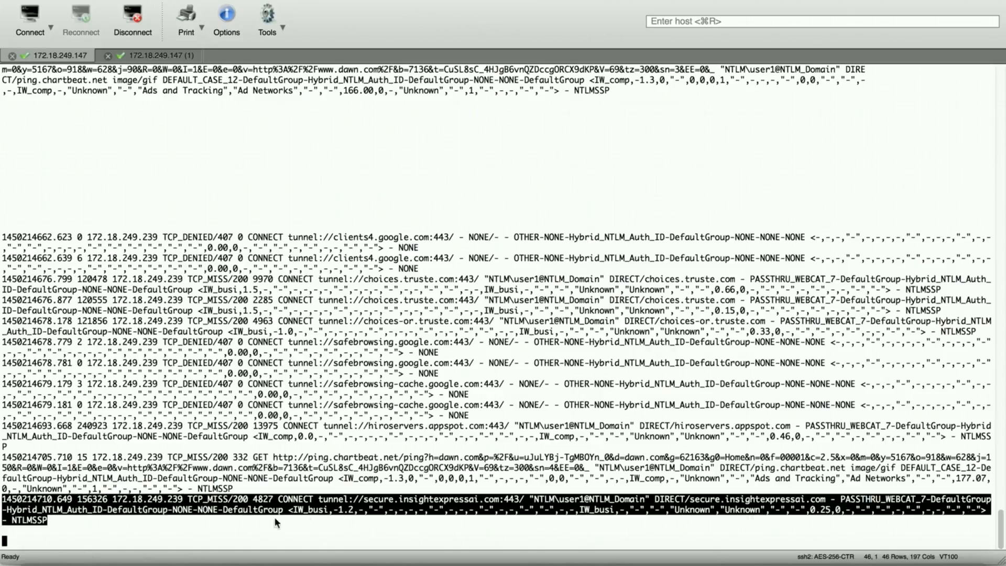
pyautogui.click(366, 524)
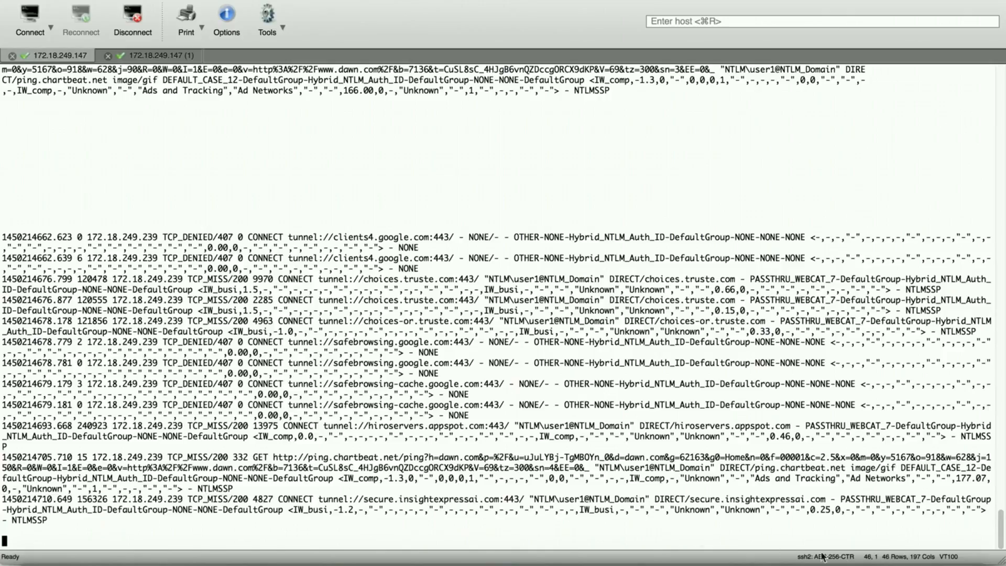
pyautogui.click(915, 560)
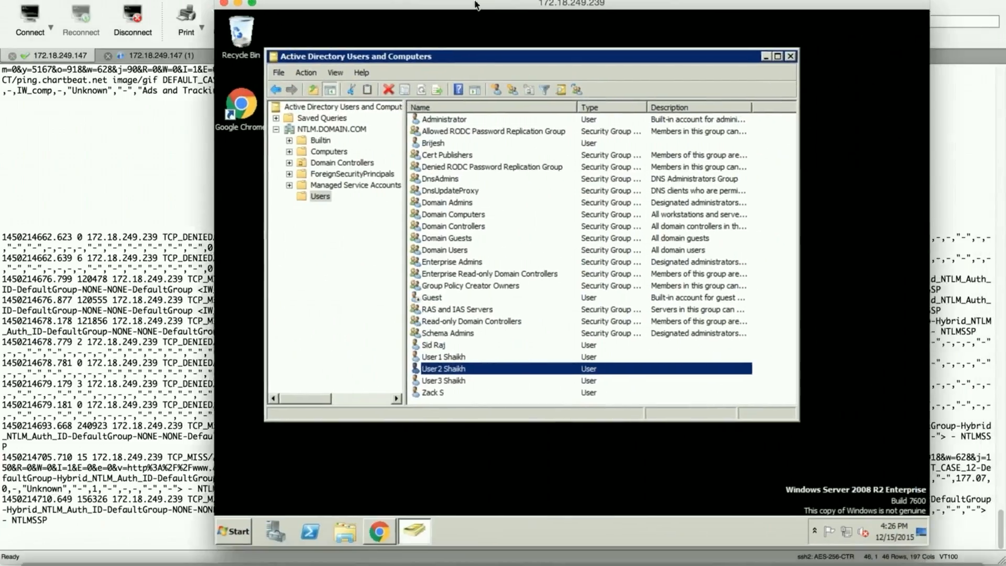
pyautogui.moveTo(475, 4); pyautogui.dragTo(421, 0)
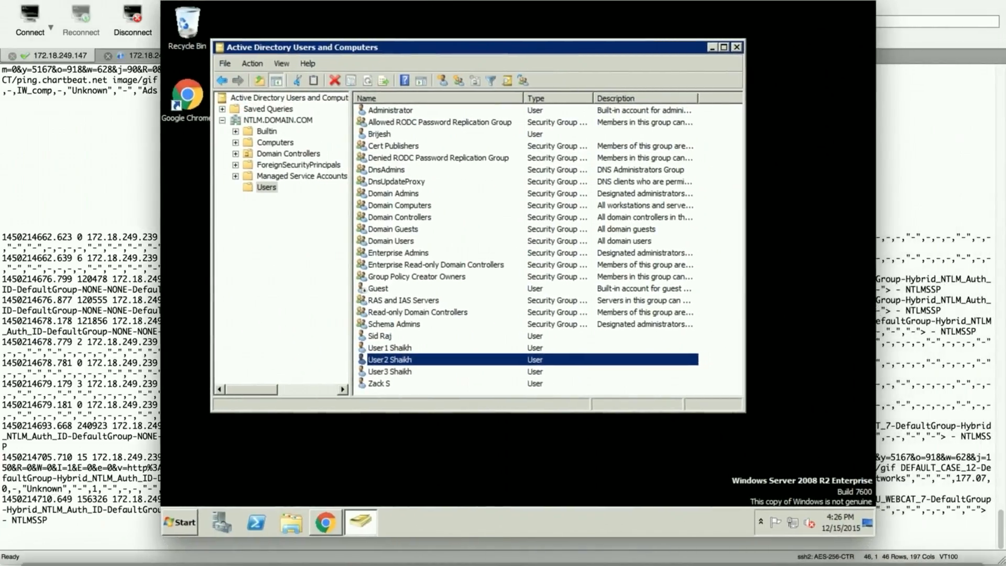
pyautogui.click(39, 0)
pyautogui.click(63, 12)
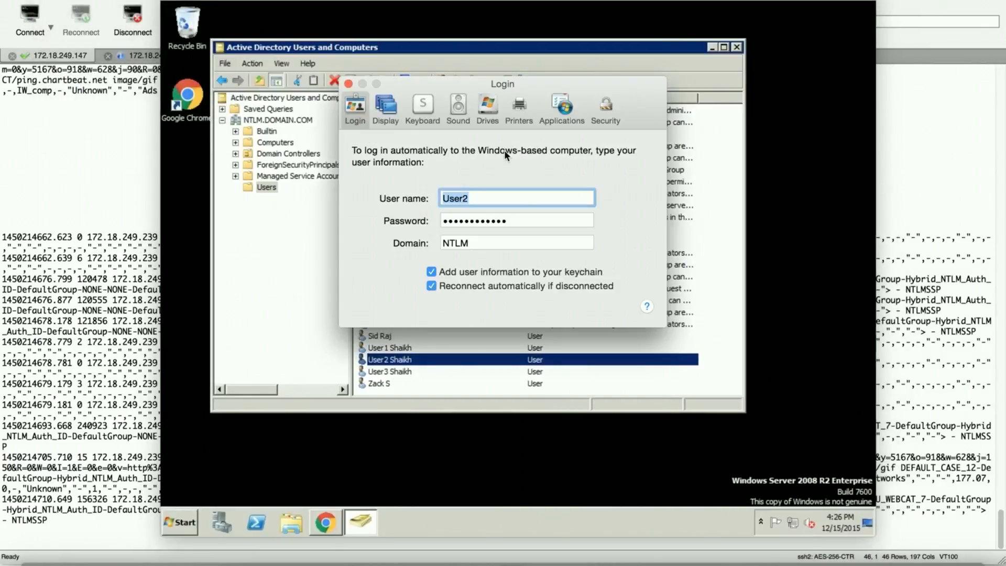
pyautogui.click(348, 84)
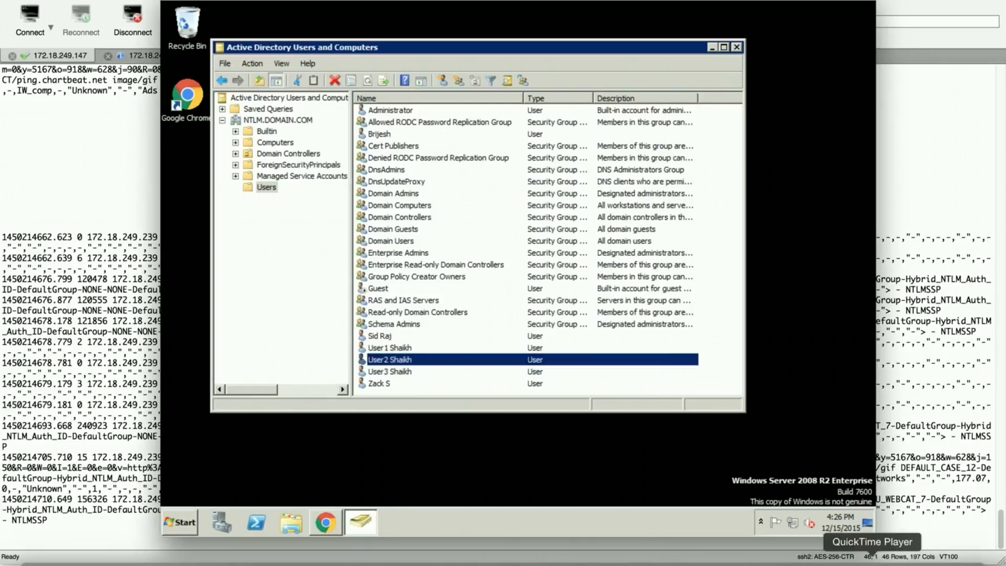
pyautogui.click(865, 558)
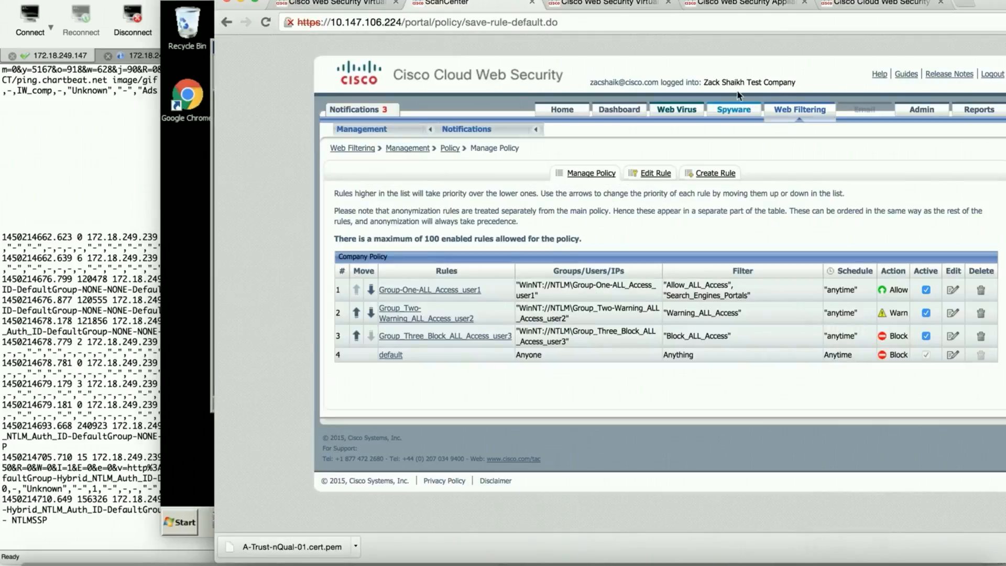
pyautogui.moveTo(990, 4); pyautogui.dragTo(872, 1)
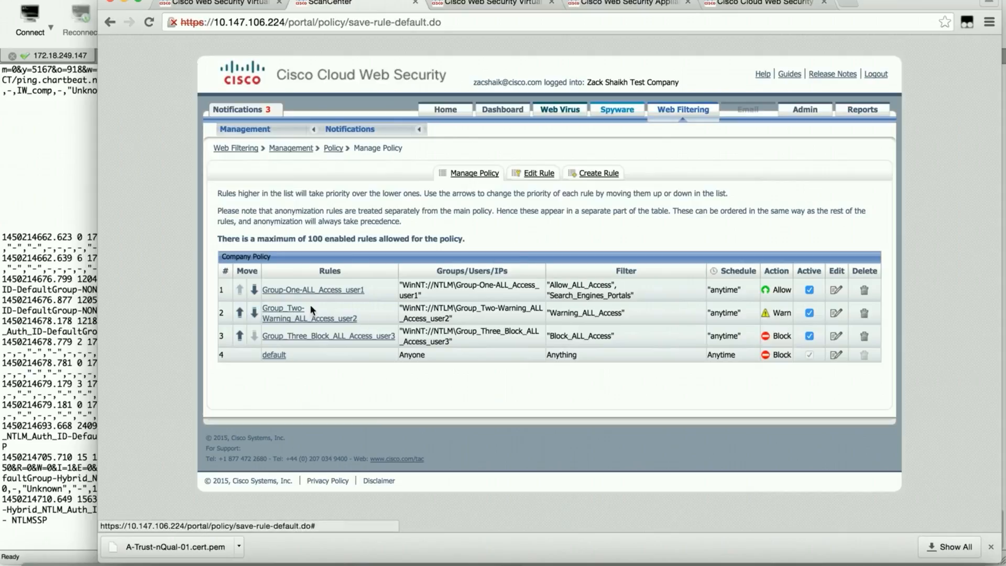
pyautogui.click(128, 4)
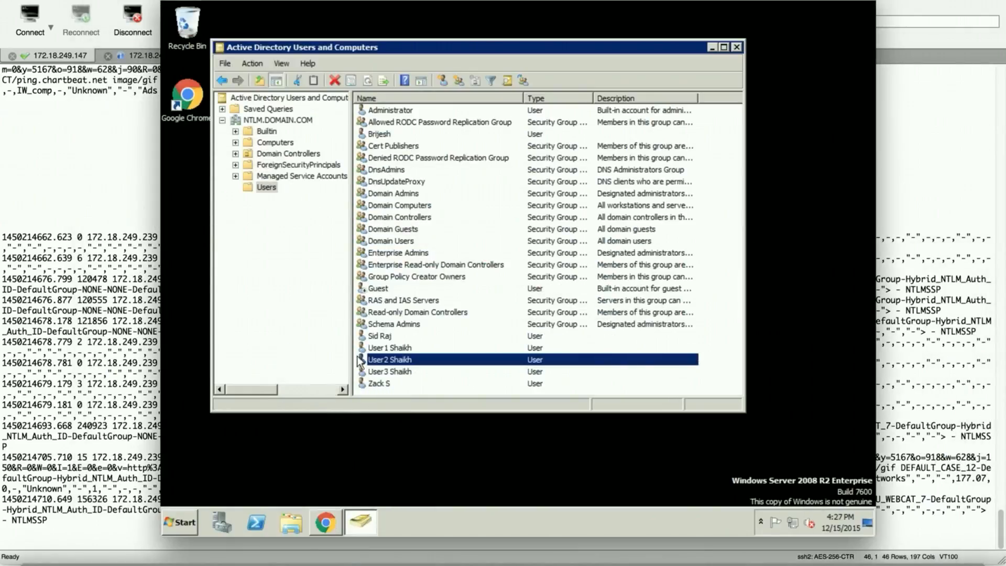
# Step: Bring up the remote Chrome showing the yahoo.com URL Category Warning Acknowledgement page
pyautogui.click(333, 520)
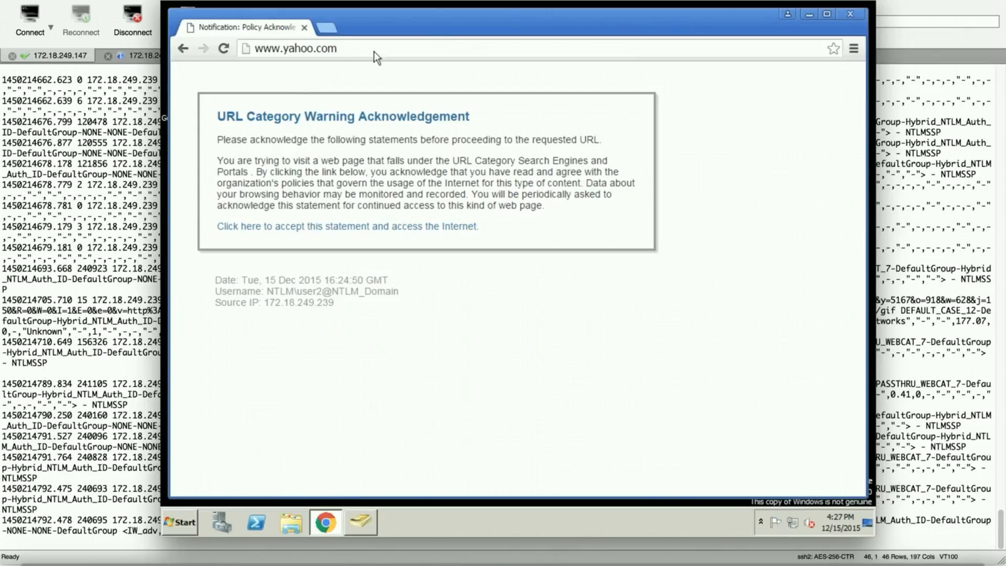
pyautogui.moveTo(487, 1); pyautogui.dragTo(457, 8)
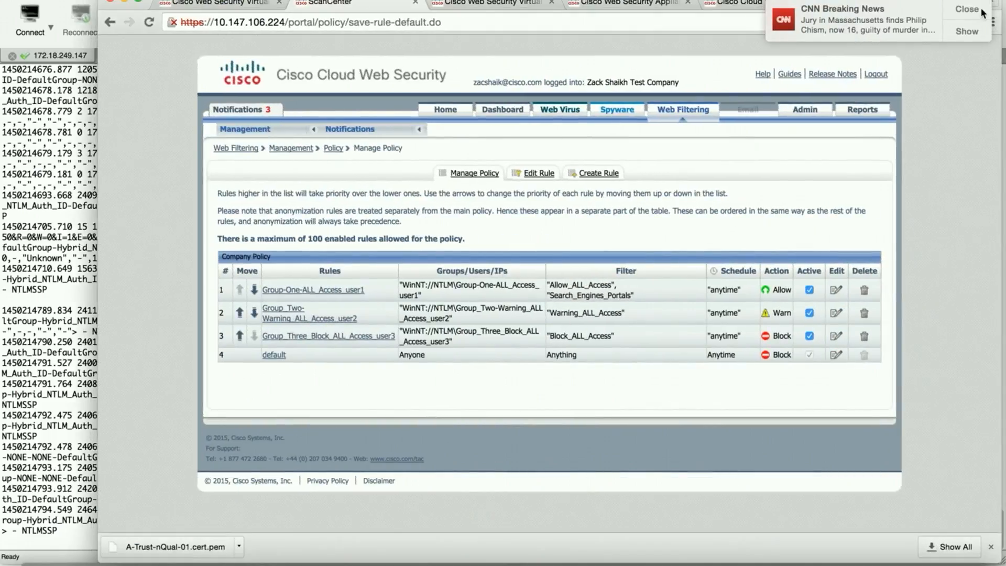
# Step: Open the Group_Two-Warning_ALL_Access_user2 rule, cancel without changes, and minimize Chrome
pyautogui.click(982, 11)
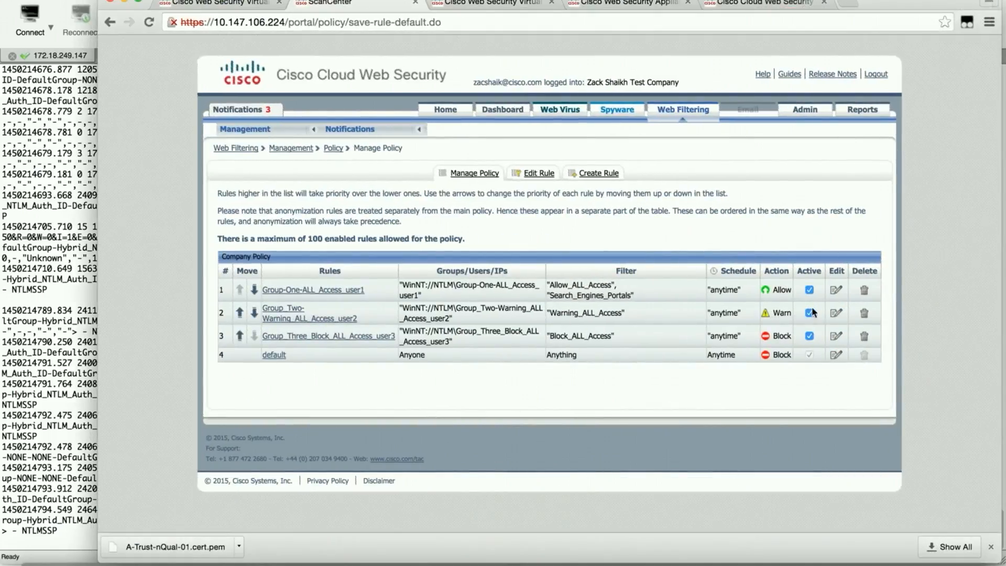
pyautogui.click(837, 313)
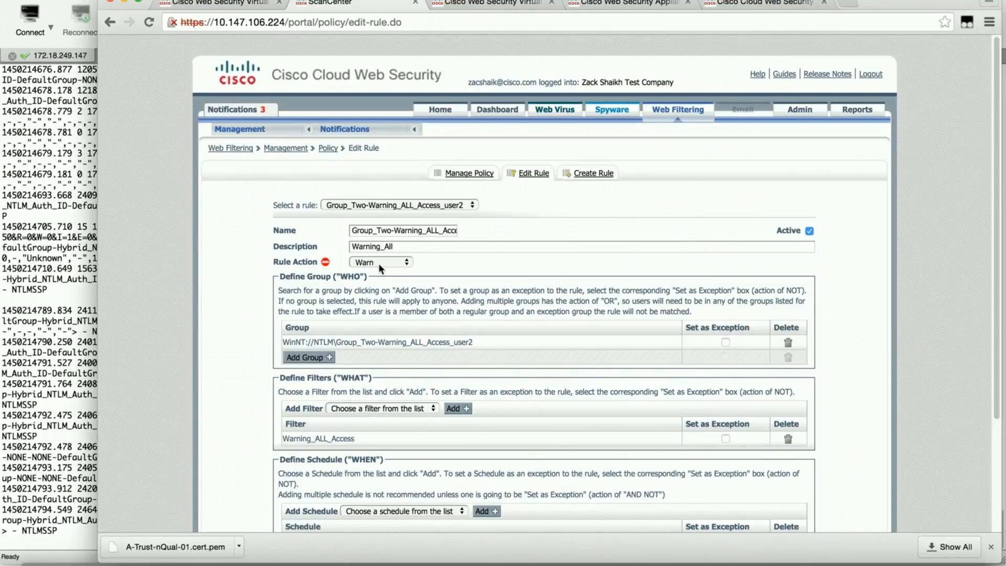
pyautogui.scroll(-5, 919, 279)
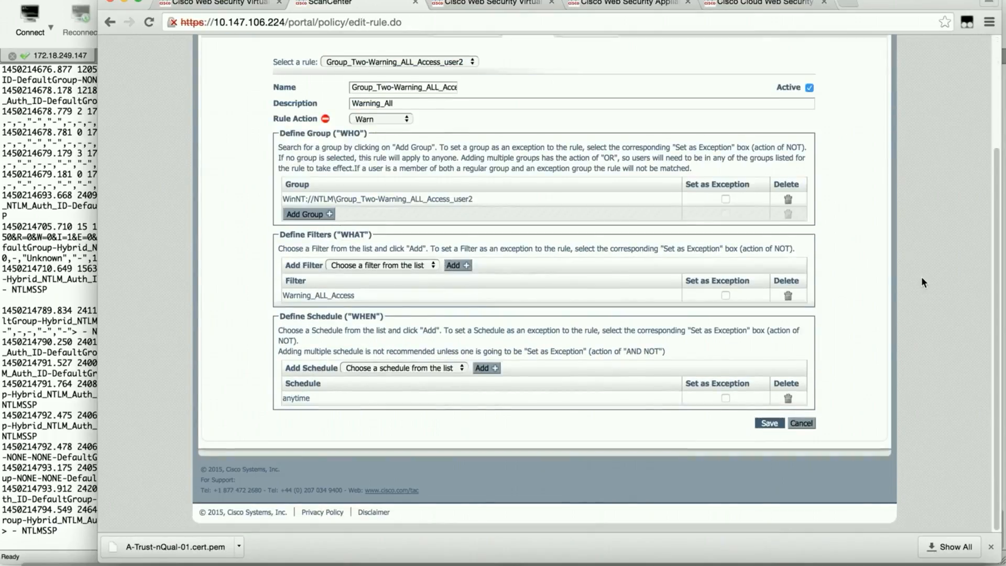
pyautogui.click(814, 423)
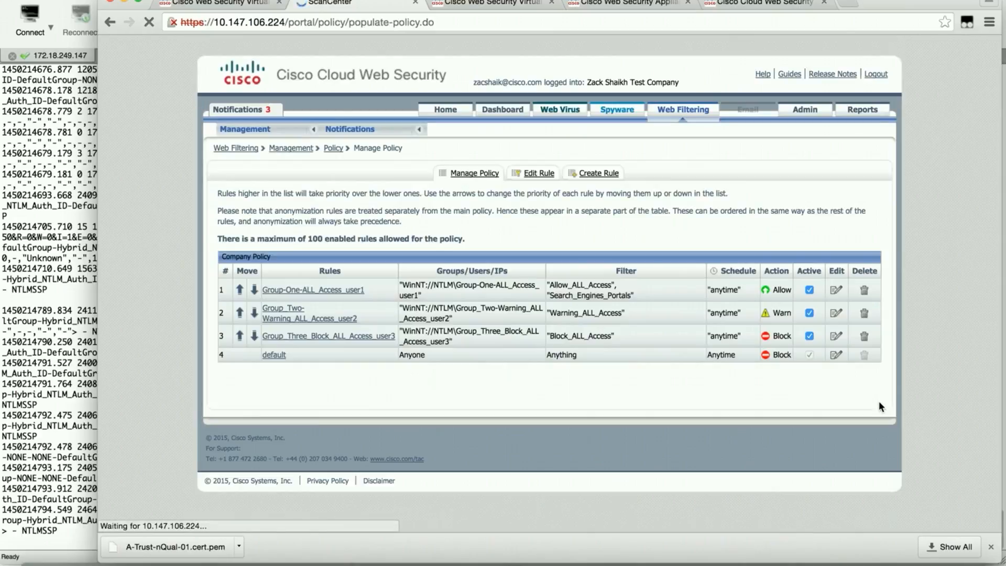
pyautogui.click(122, 2)
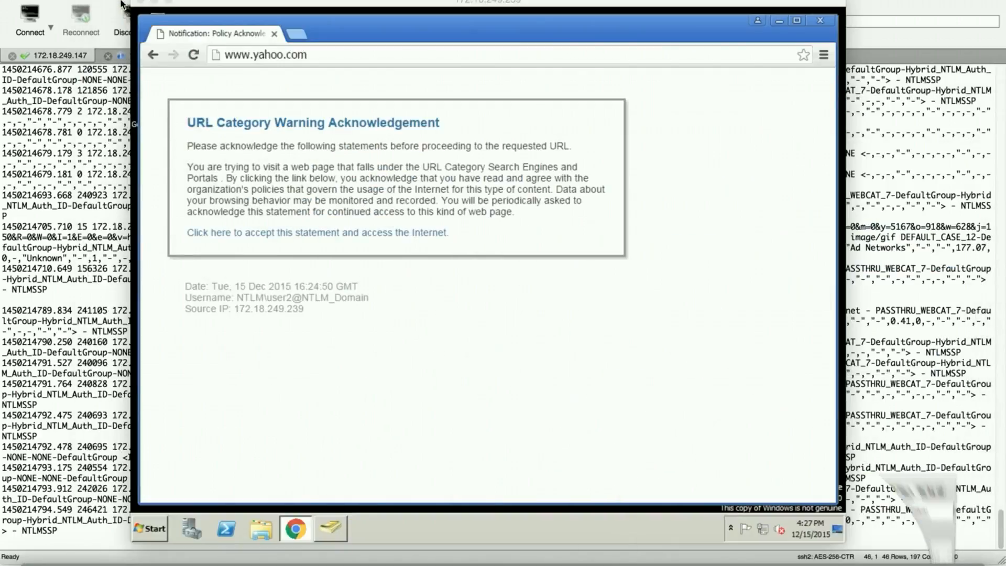
# Step: Change the saved RDC login user name to User3, then disconnect and save the connection
pyautogui.click(454, 388)
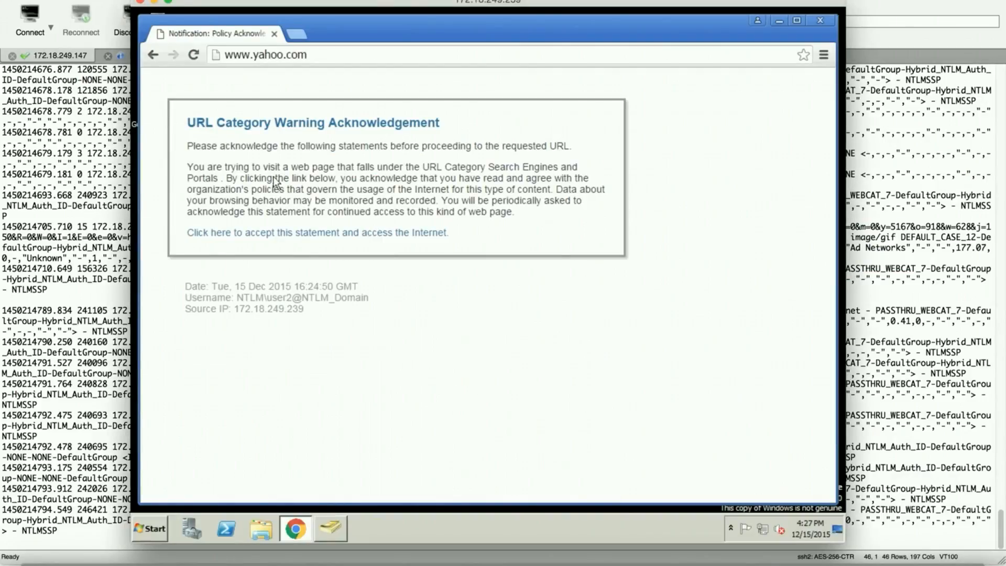
pyautogui.click(46, 0)
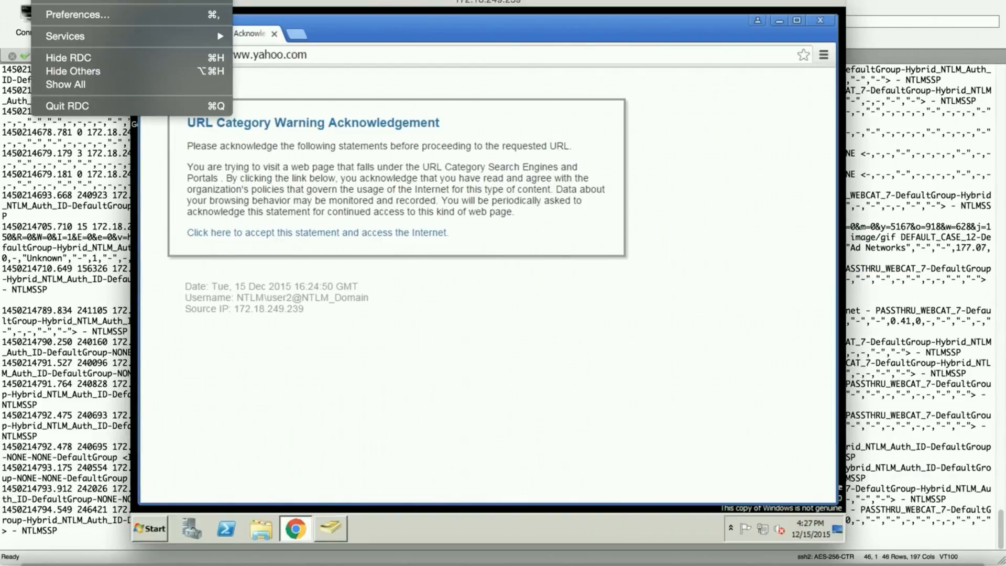
pyautogui.click(81, 16)
pyautogui.click(505, 196)
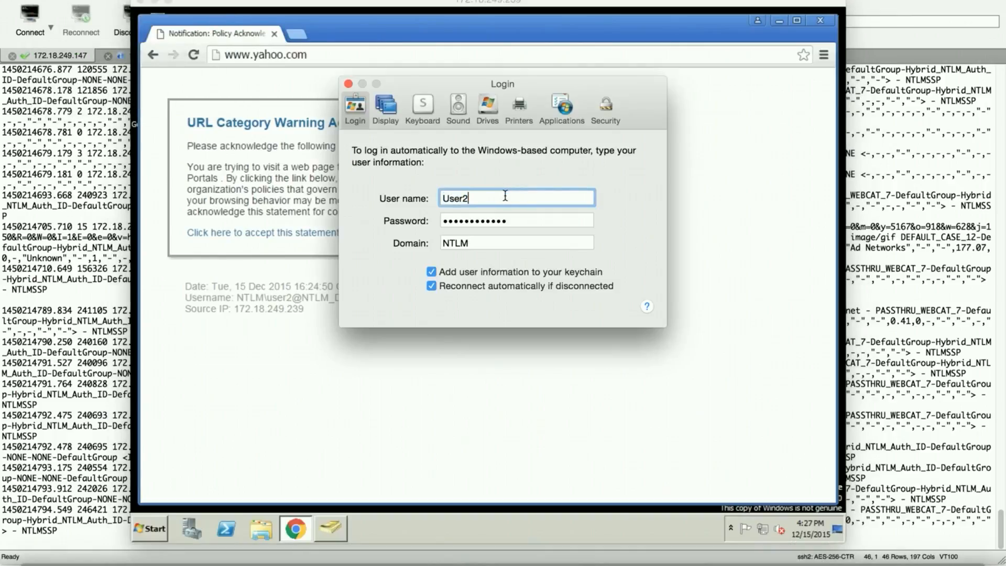
pyautogui.press('BackSpace')
pyautogui.write('3')
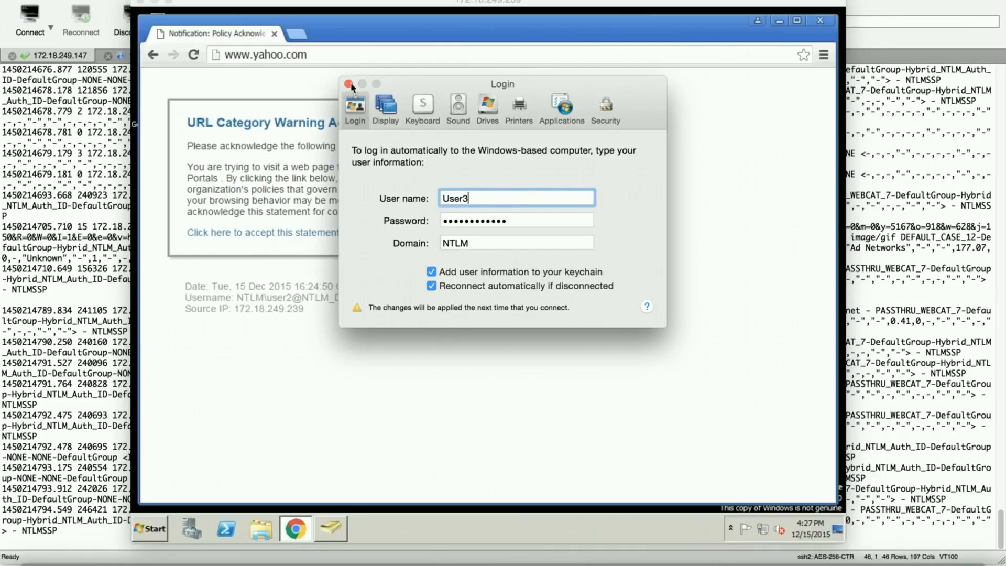
pyautogui.click(348, 84)
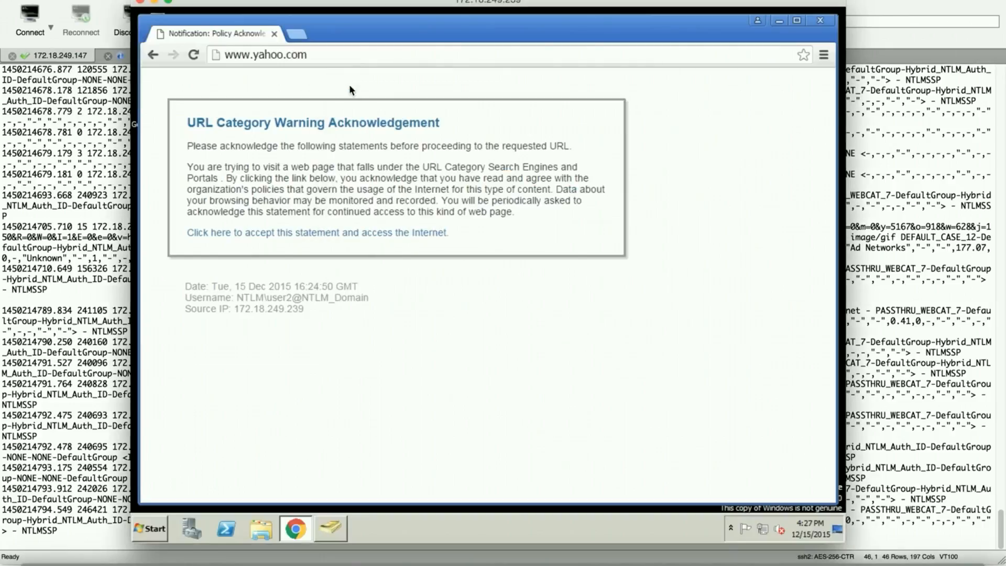
pyautogui.click(140, 1)
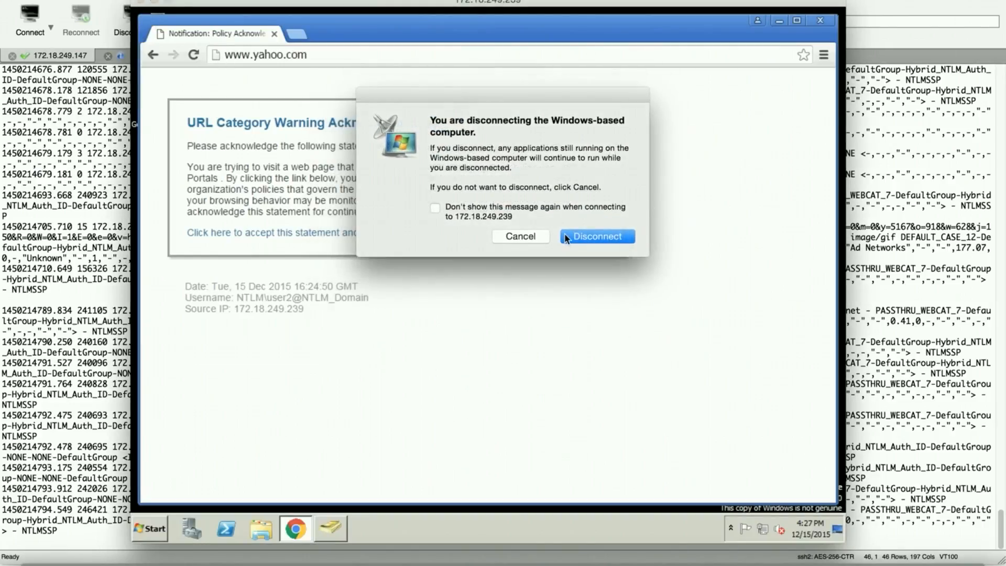
pyautogui.click(569, 236)
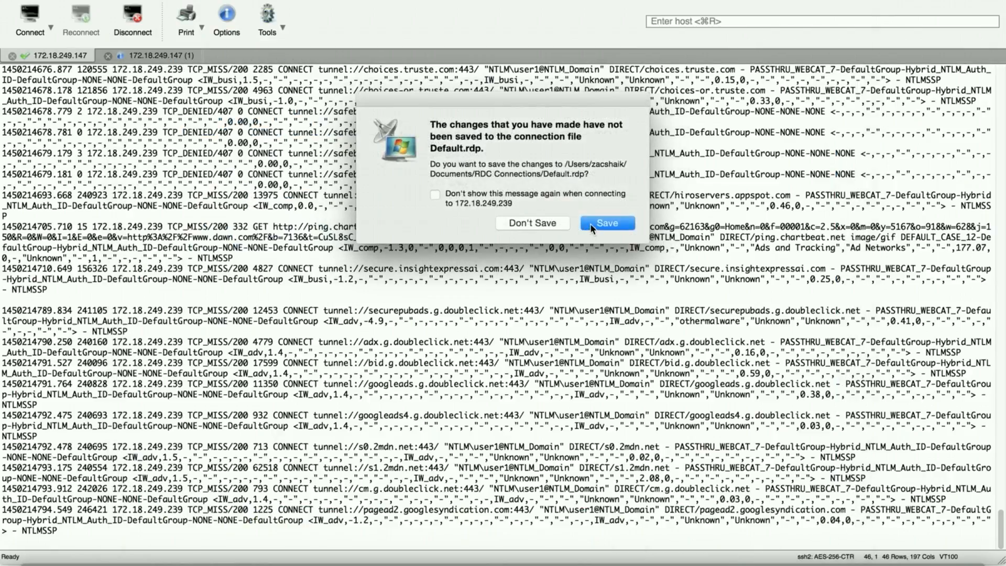
pyautogui.click(590, 223)
# Step: Relaunch Remote Desktop Connection and reconnect to 172.18.249.239, accepting the certificate warnings
pyautogui.press('super+space')
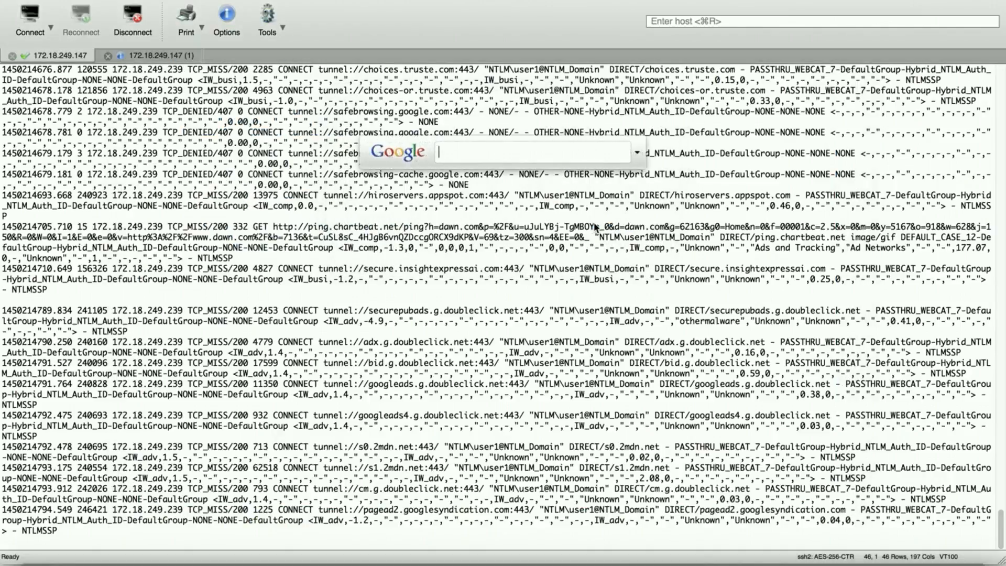
pyautogui.write('remote')
pyautogui.press('Return')
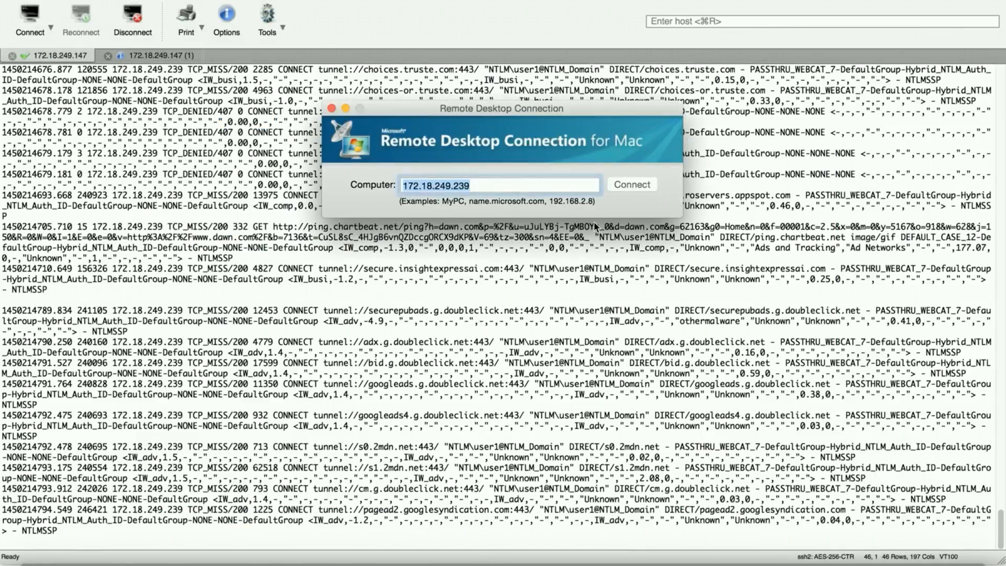
pyautogui.click(624, 183)
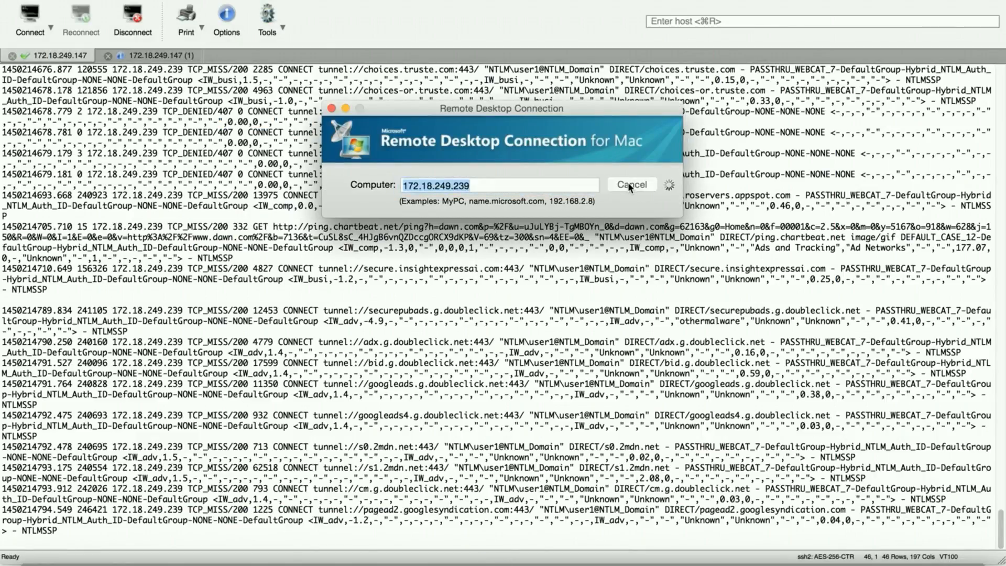
pyautogui.click(628, 181)
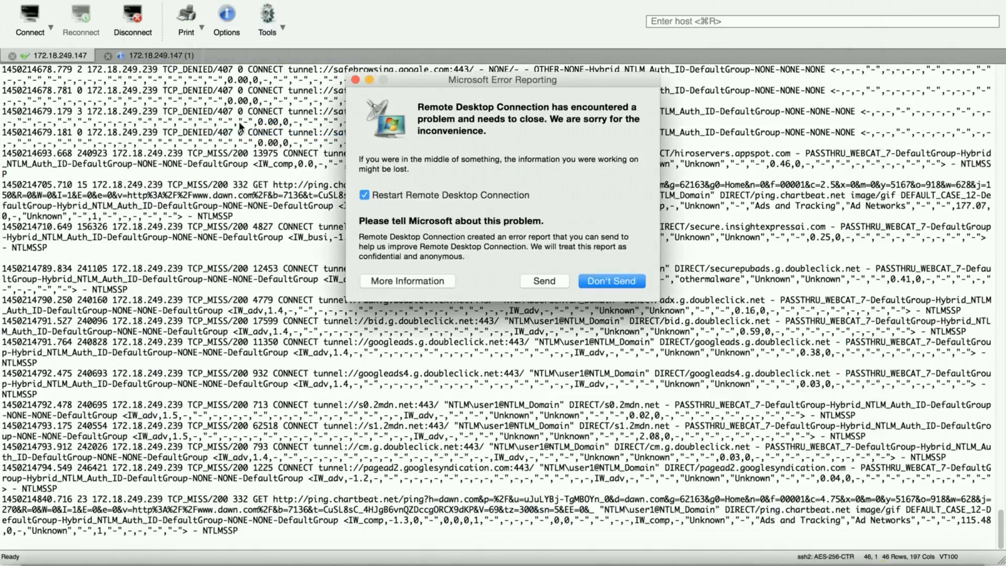
pyautogui.click(603, 280)
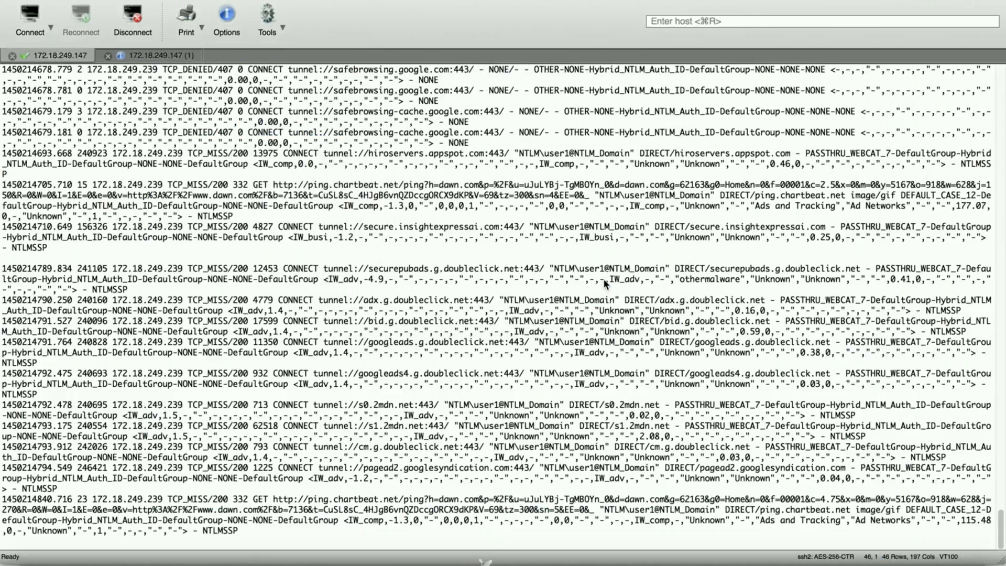
pyautogui.click(644, 185)
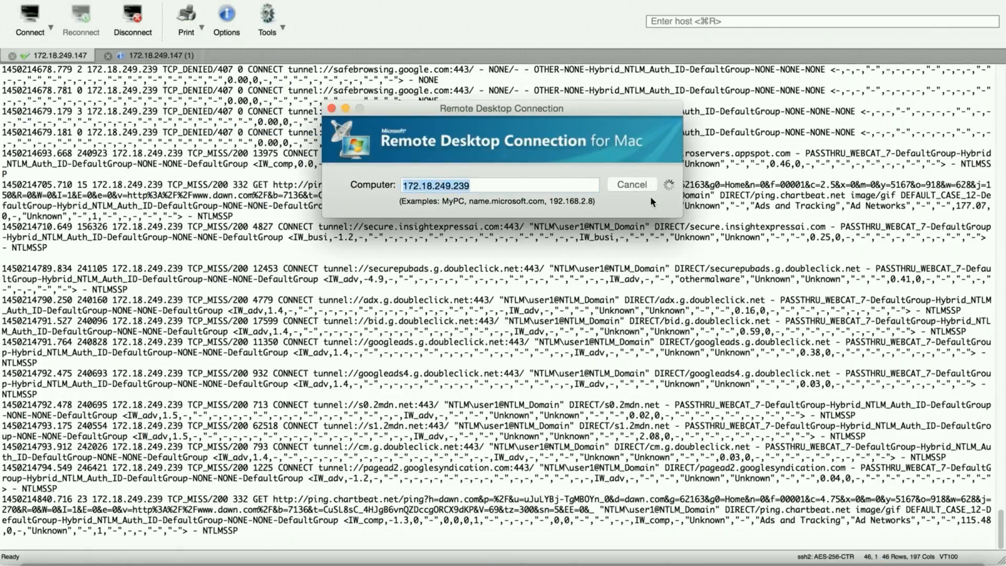
pyautogui.click(611, 183)
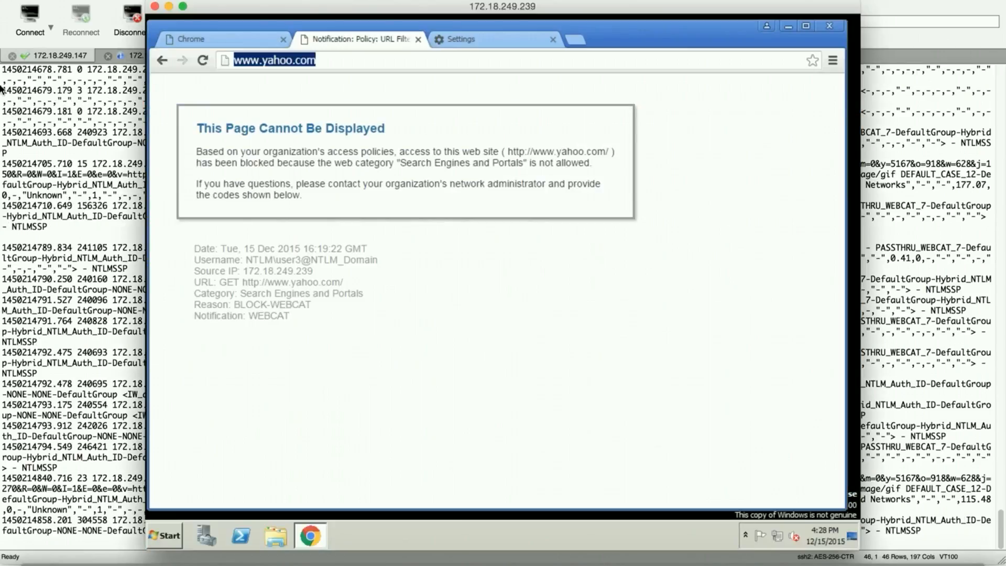
# Step: Check the User3 login in RDC Preferences, then return to SecureCRT's second session debug log
pyautogui.click(44, 1)
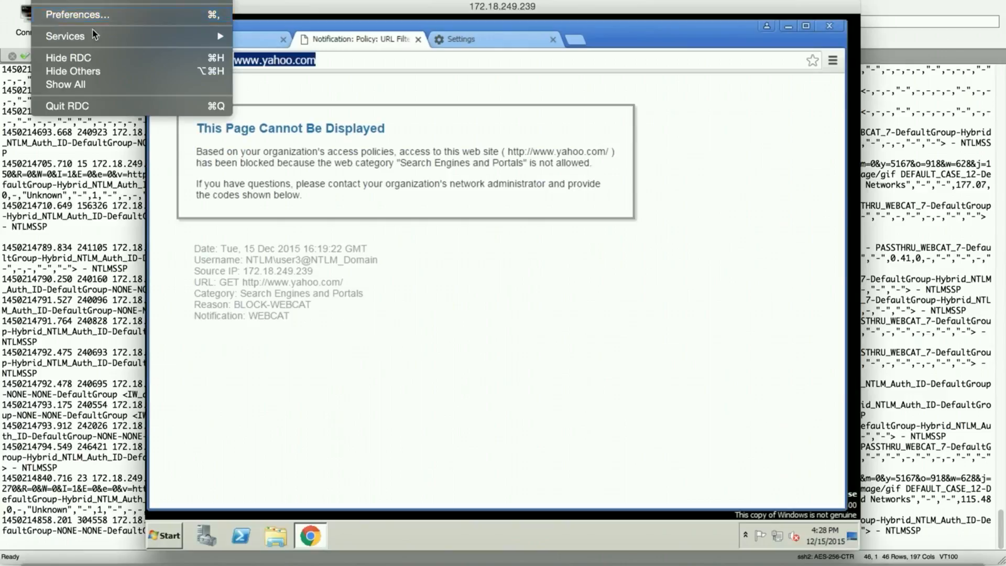
pyautogui.click(84, 20)
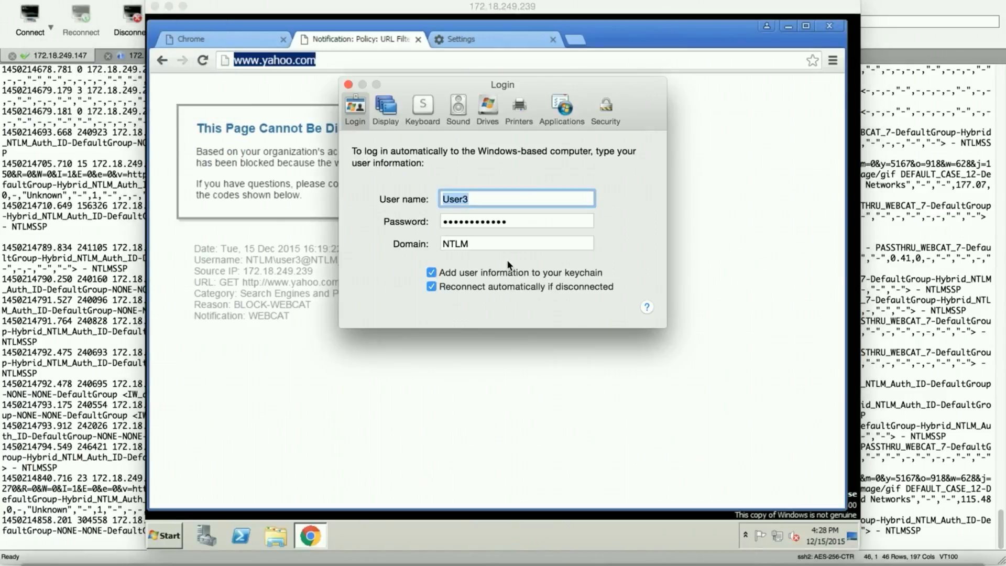
pyautogui.click(349, 84)
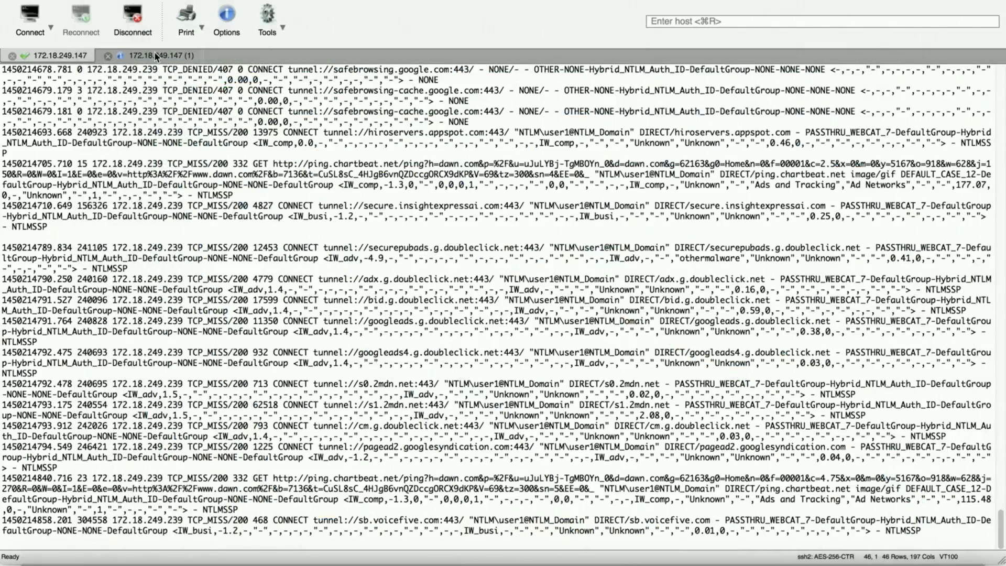
pyautogui.click(154, 55)
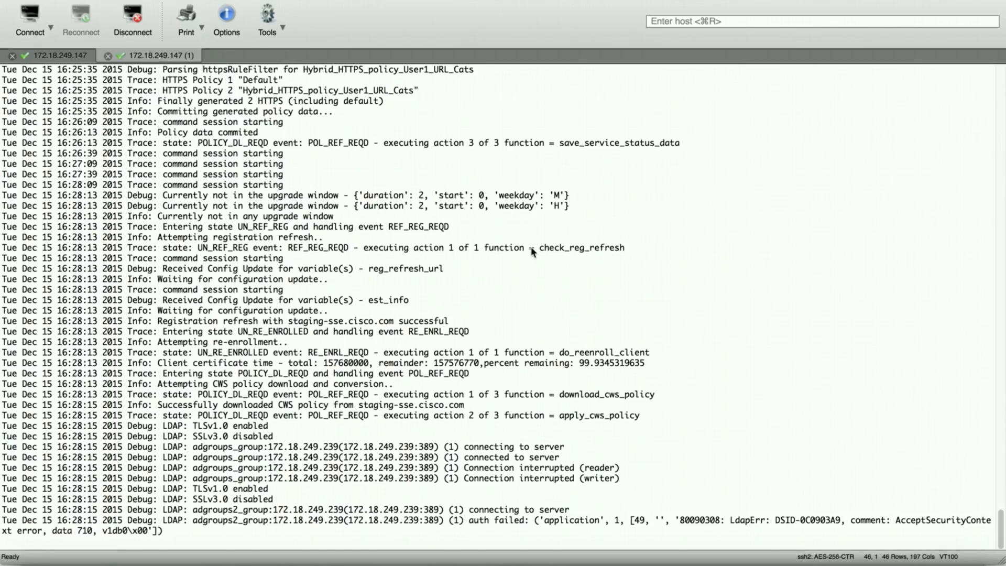
# Step: Highlight the lines checking CWS group NTLM\Group-One-ALL_Access_user1 against WSA groups and the 'NTLM' realm
pyautogui.scroll(8, 536, 246)
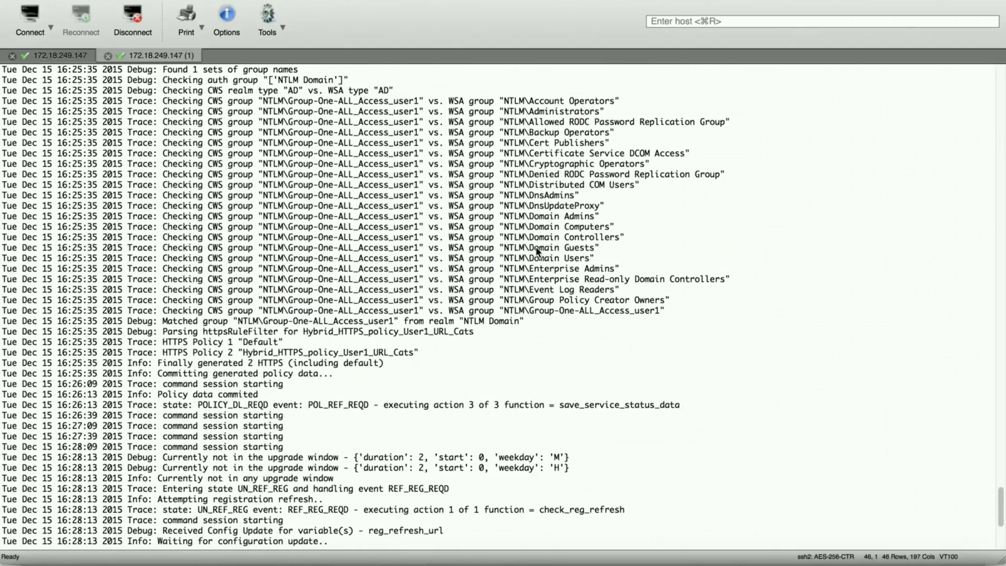
pyautogui.scroll(3, 538, 252)
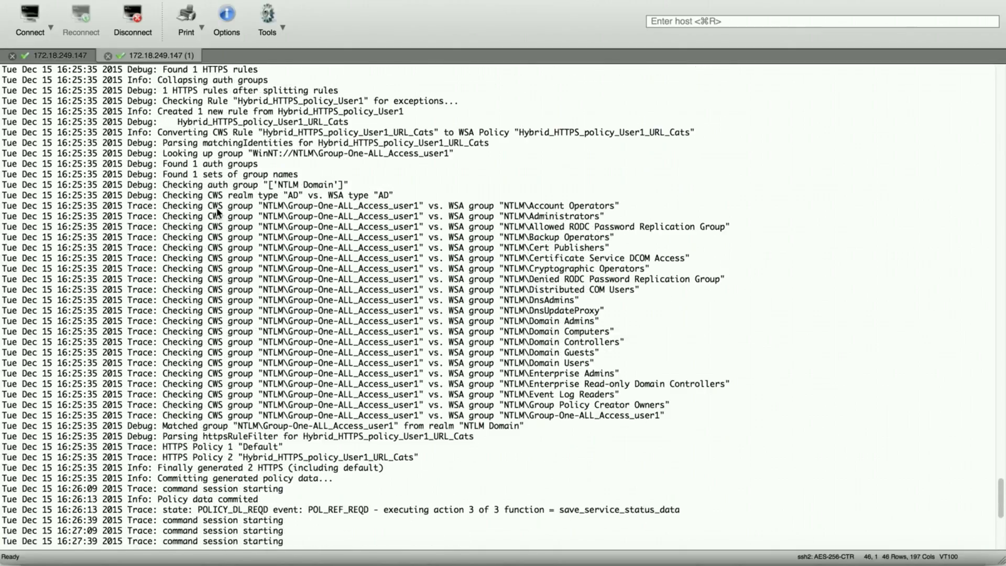
pyautogui.moveTo(3, 184); pyautogui.dragTo(682, 433)
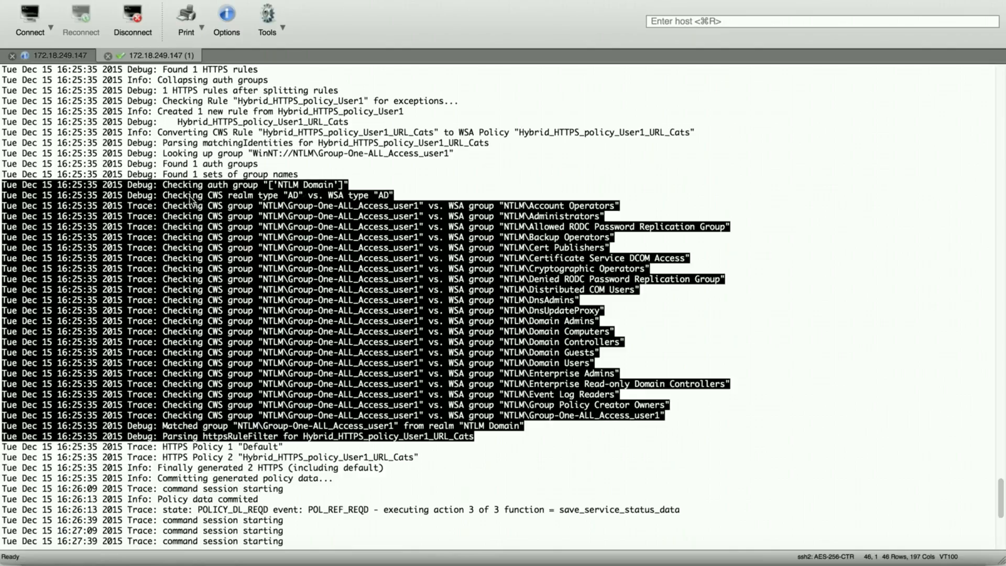
pyautogui.click(352, 187)
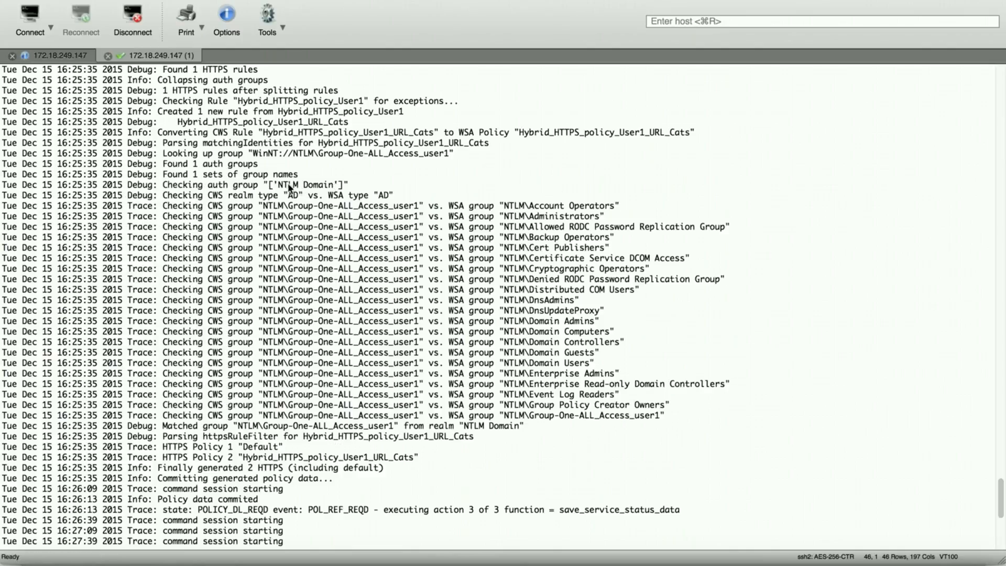
pyautogui.moveTo(272, 185); pyautogui.dragTo(295, 187)
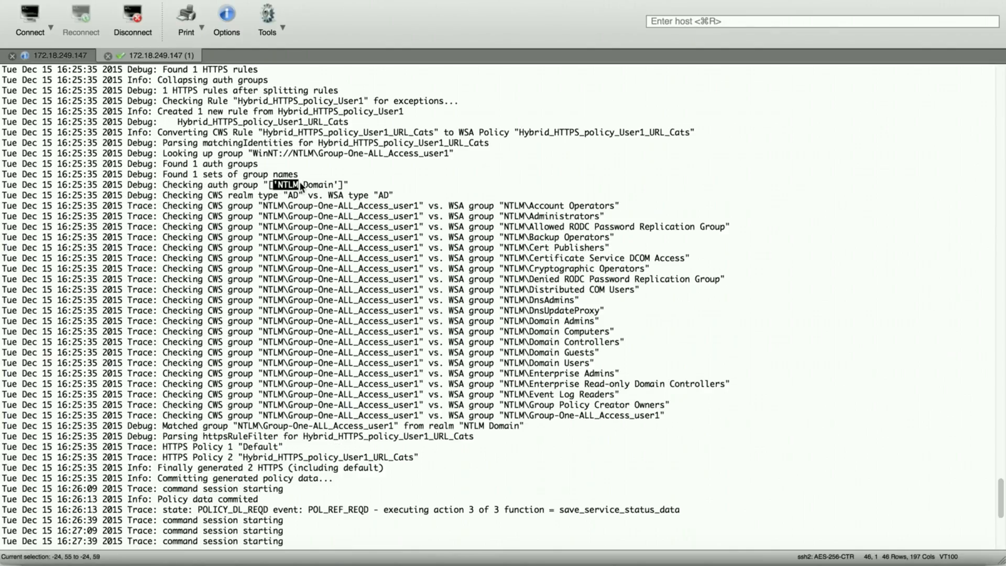
pyautogui.click(911, 560)
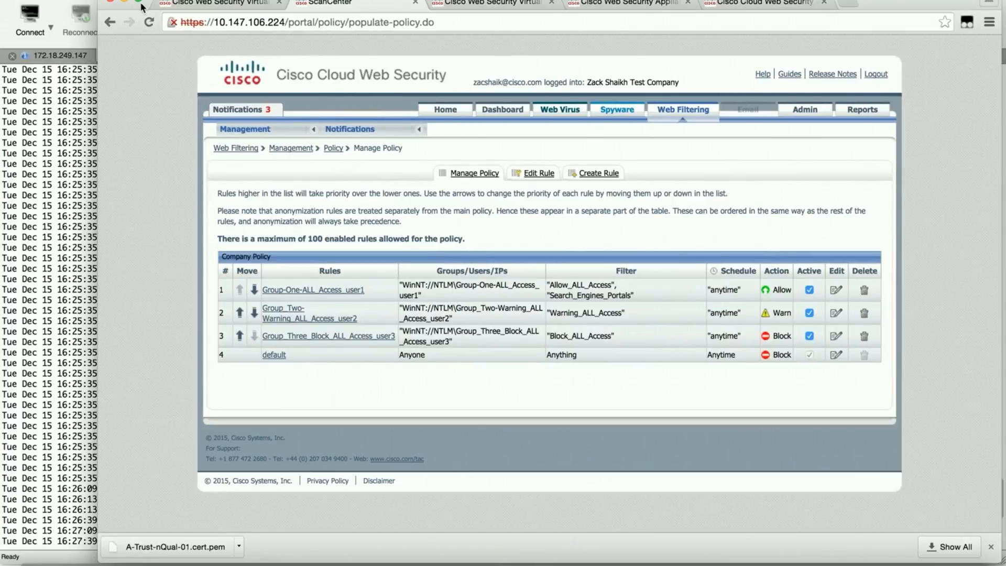
pyautogui.click(124, 1)
# Step: Highlight the Group_Three_Block and Group_Two-Warning group-matching lines, then scroll down to the latest policy commit entries
pyautogui.scroll(10, 543, 332)
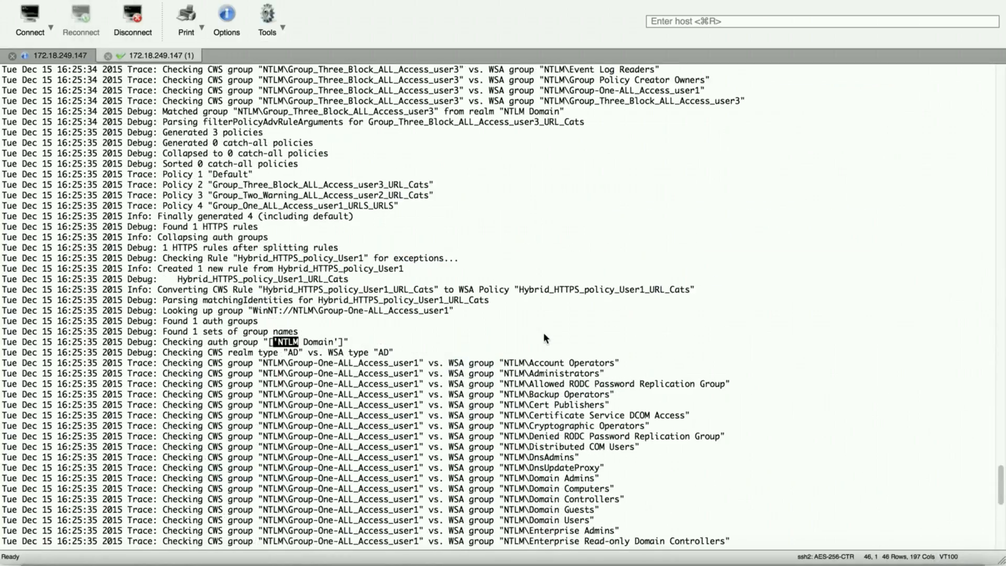
pyautogui.scroll(3, 552, 332)
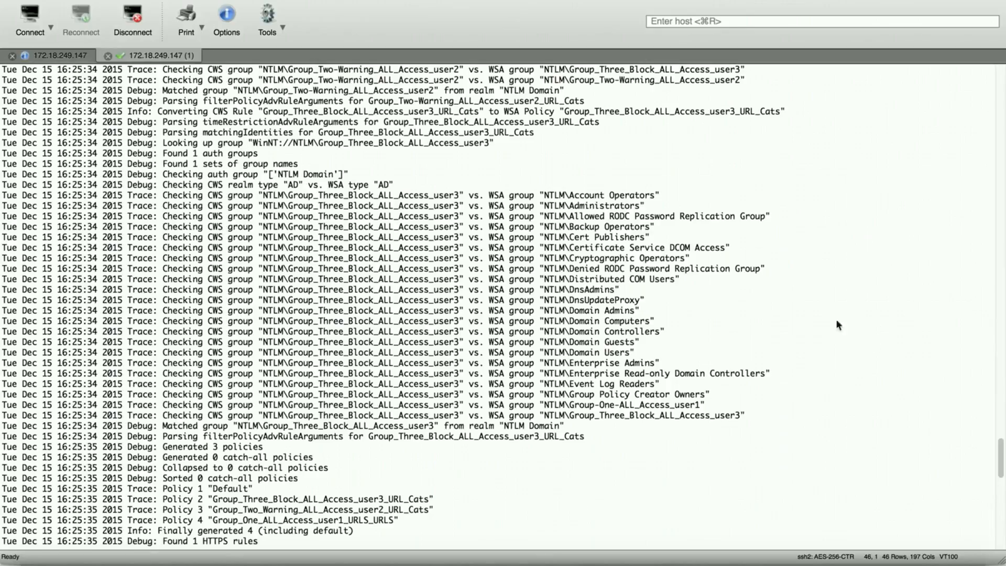
pyautogui.moveTo(355, 195); pyautogui.dragTo(398, 195)
pyautogui.moveTo(554, 199); pyautogui.dragTo(713, 385)
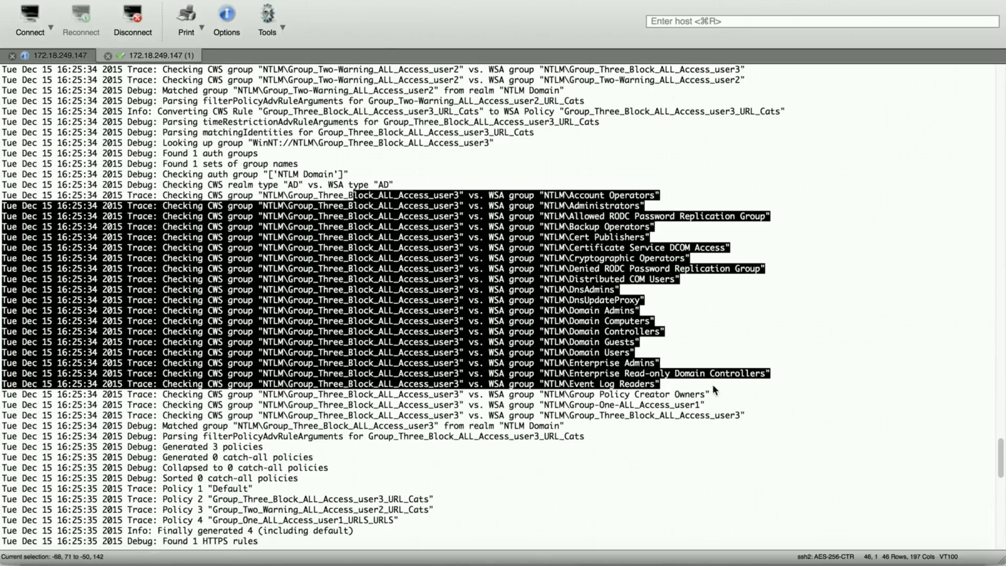
pyautogui.scroll(10, 761, 264)
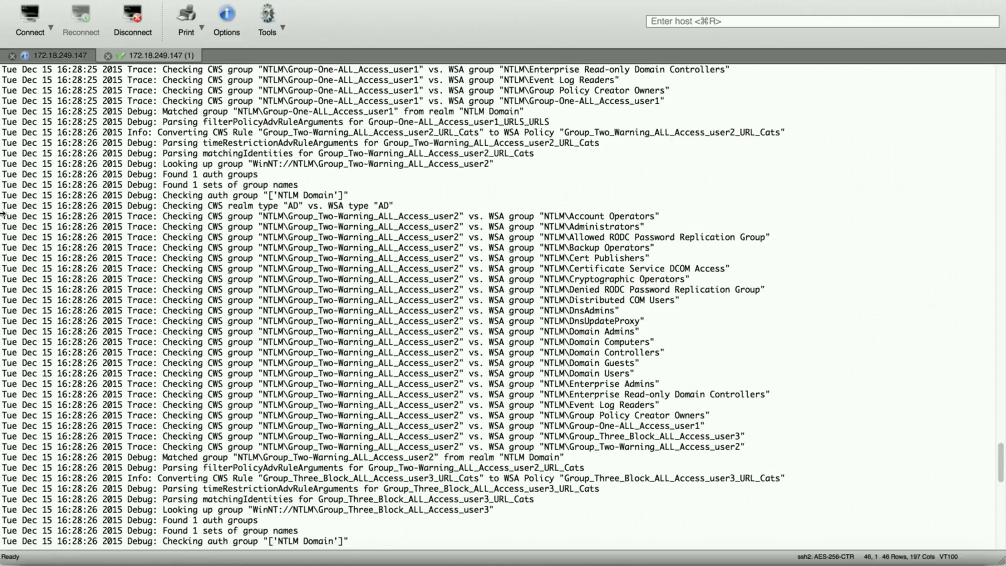
pyautogui.moveTo(2, 204); pyautogui.dragTo(774, 464)
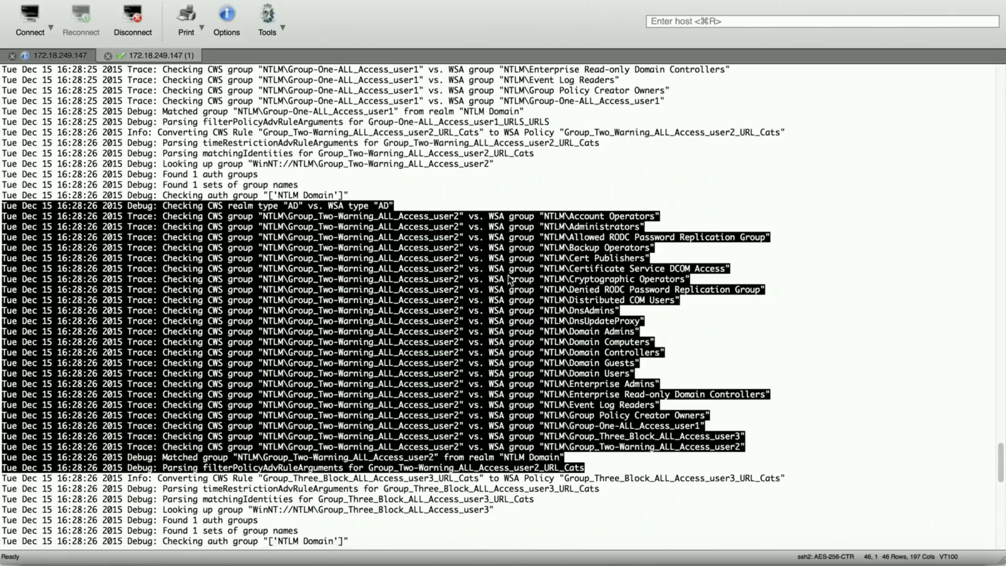
pyautogui.scroll(-20, 481, 254)
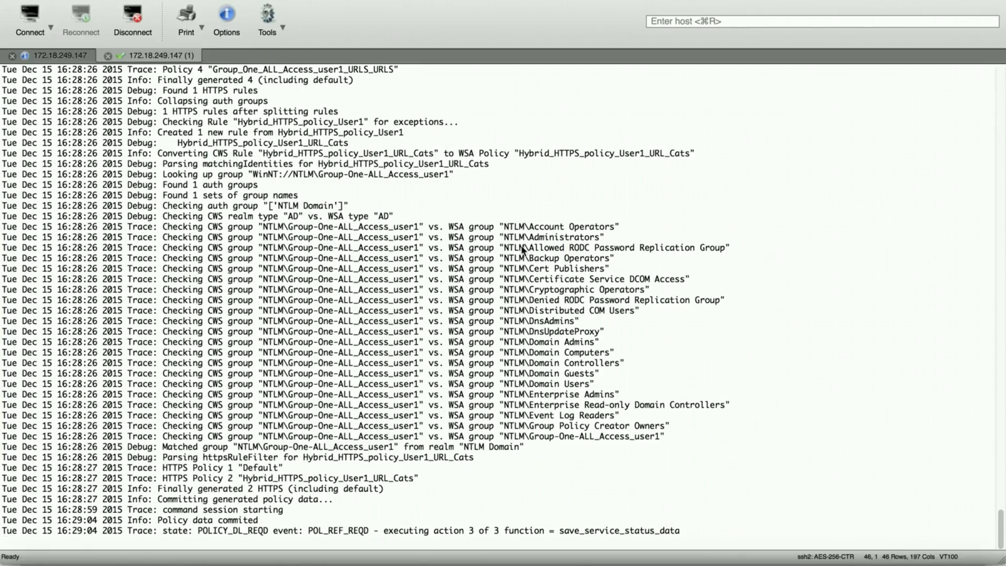
# Step: Highlight the NTLM domain prefix and the 'command session starting' log entry
pyautogui.moveTo(505, 227); pyautogui.dragTo(524, 228)
pyautogui.moveTo(127, 507); pyautogui.dragTo(291, 508)
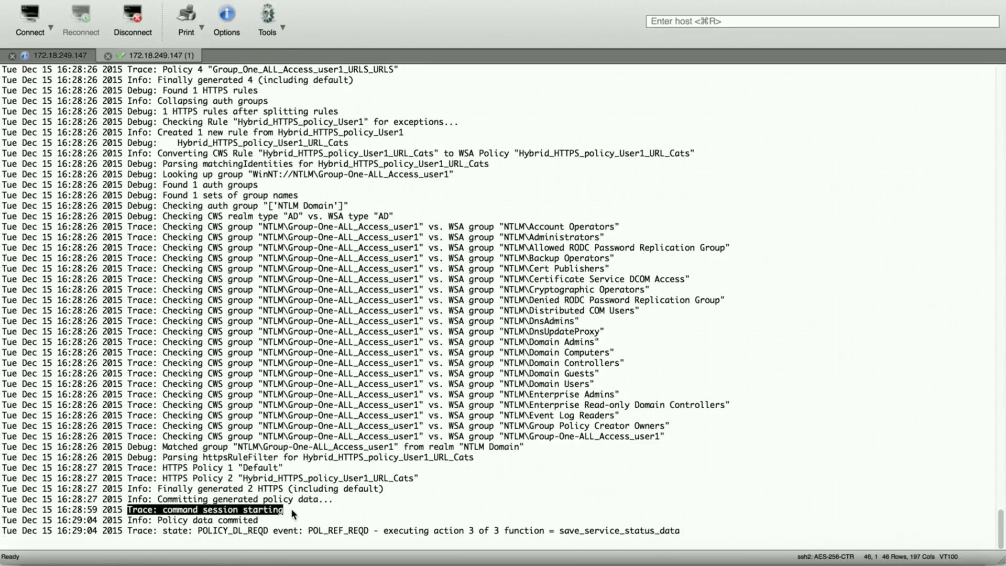
pyautogui.click(290, 508)
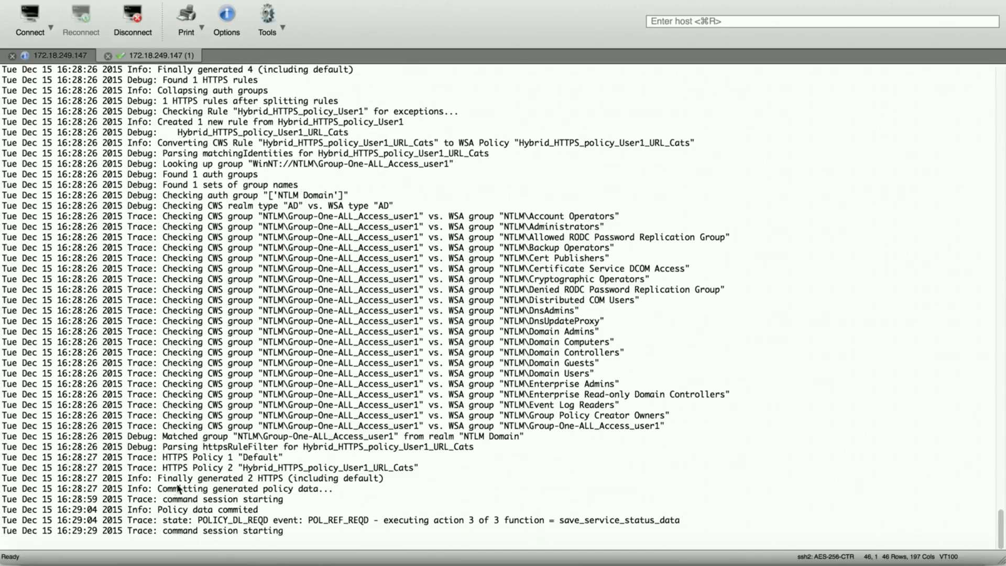
pyautogui.moveTo(165, 499); pyautogui.dragTo(284, 499)
pyautogui.click(283, 499)
# Step: Highlight the 'Committing generated policy data' and 'Policy data commited' messages, then show the proxy access log session
pyautogui.moveTo(157, 489); pyautogui.dragTo(337, 492)
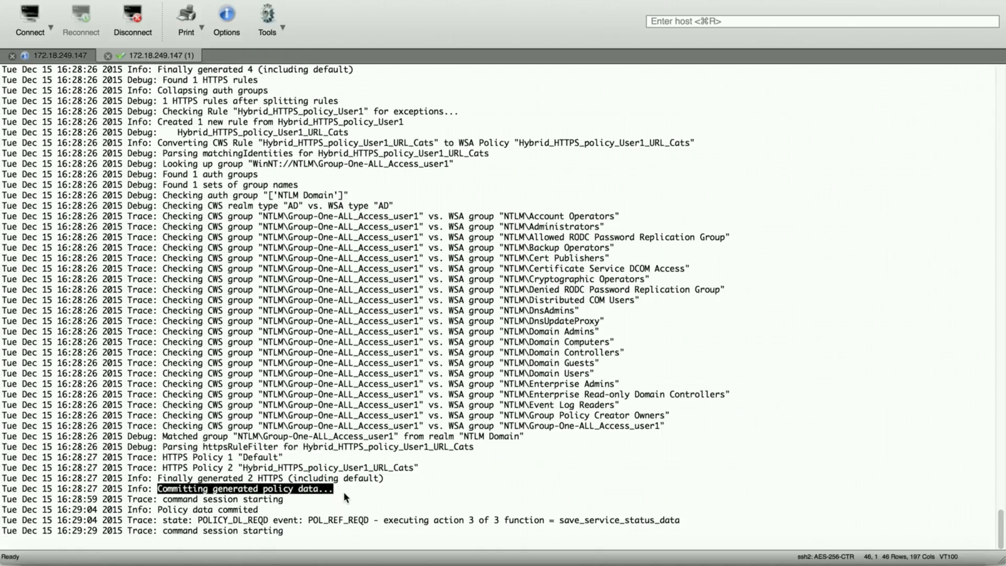
pyautogui.click(341, 492)
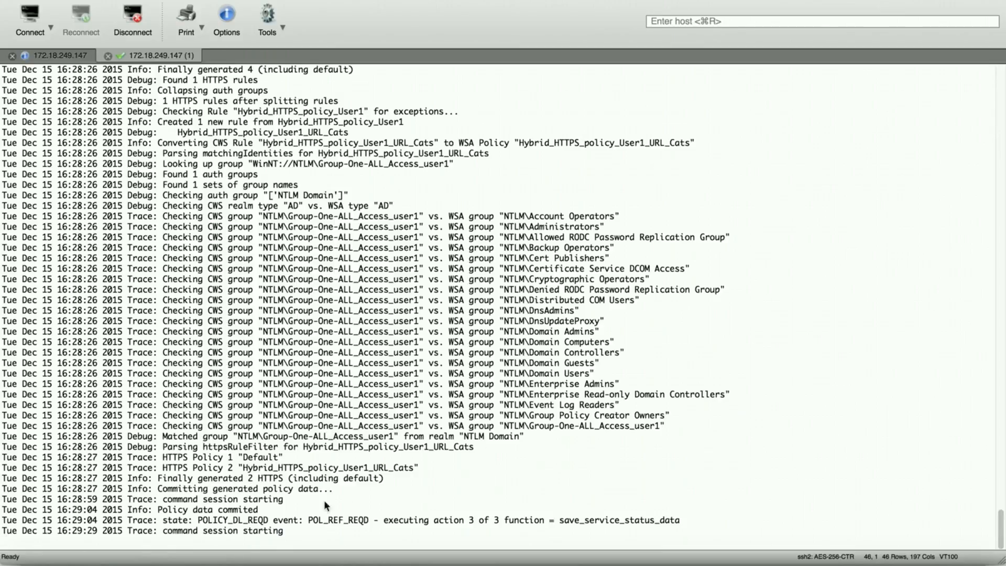
pyautogui.moveTo(154, 509); pyautogui.dragTo(281, 519)
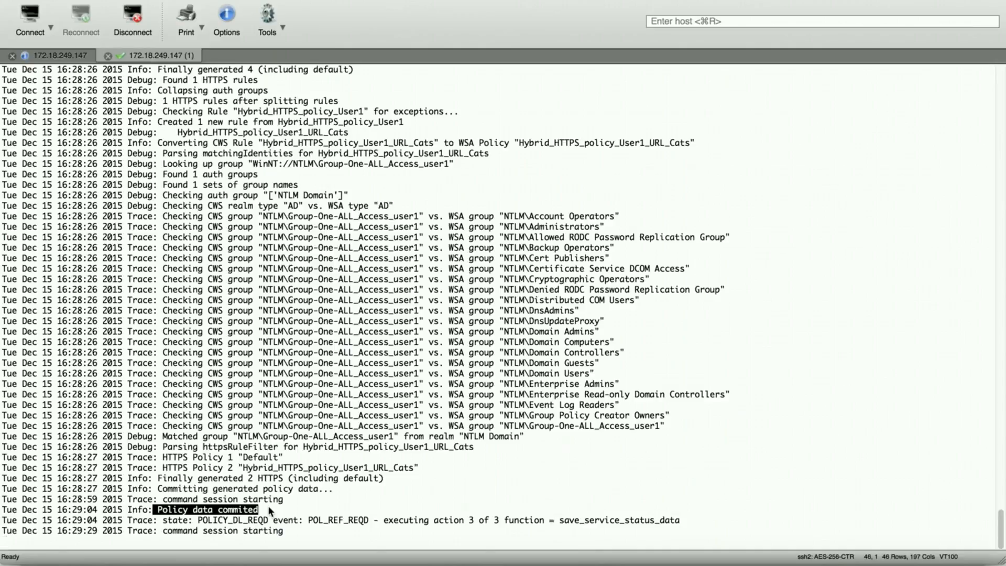
pyautogui.click(268, 505)
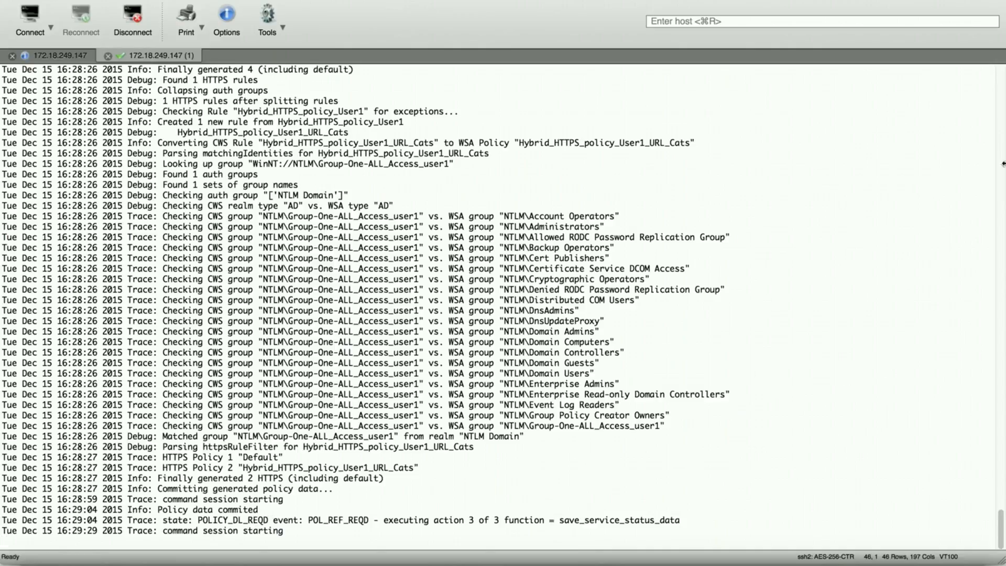
pyautogui.click(51, 56)
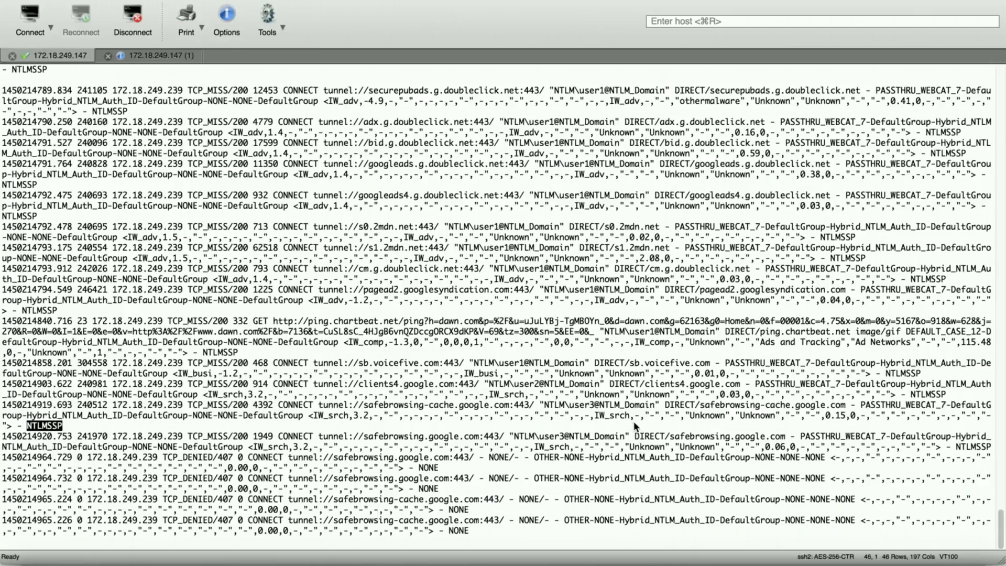
# Step: Scroll up the proxy access log, then return to the '172.18.249.147 (1)' debug log session
pyautogui.scroll(10, 634, 420)
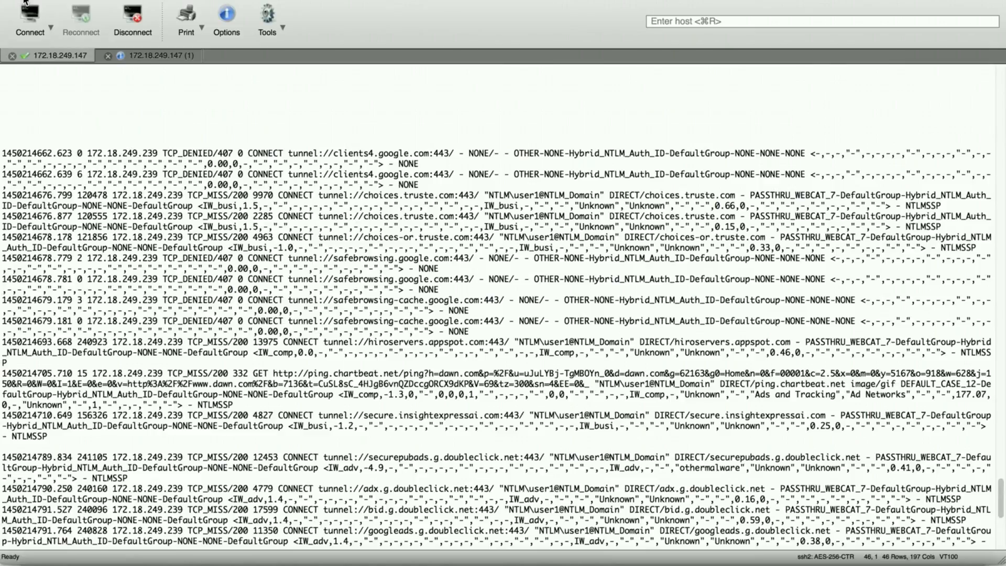
pyautogui.click(140, 56)
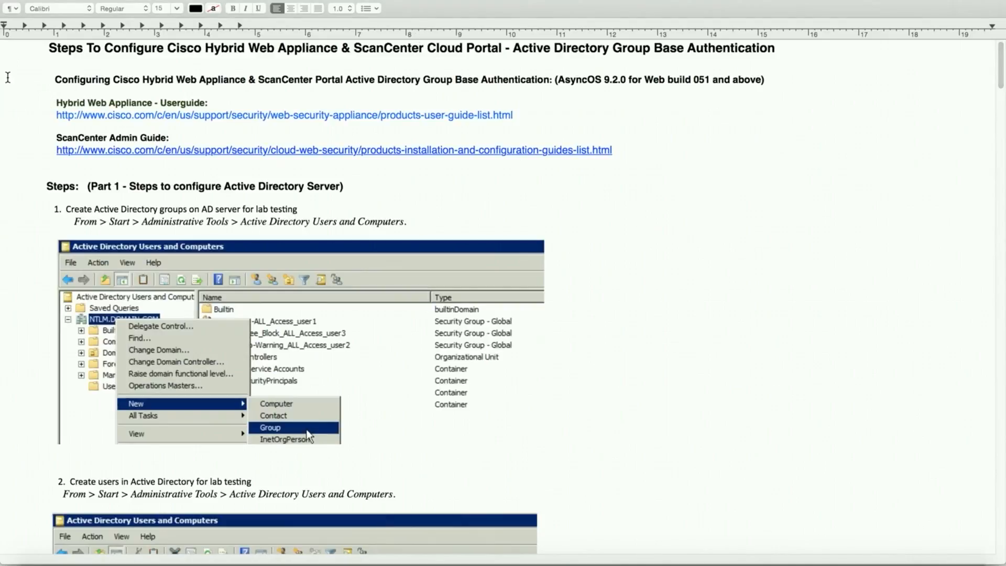
pyautogui.press('F2')
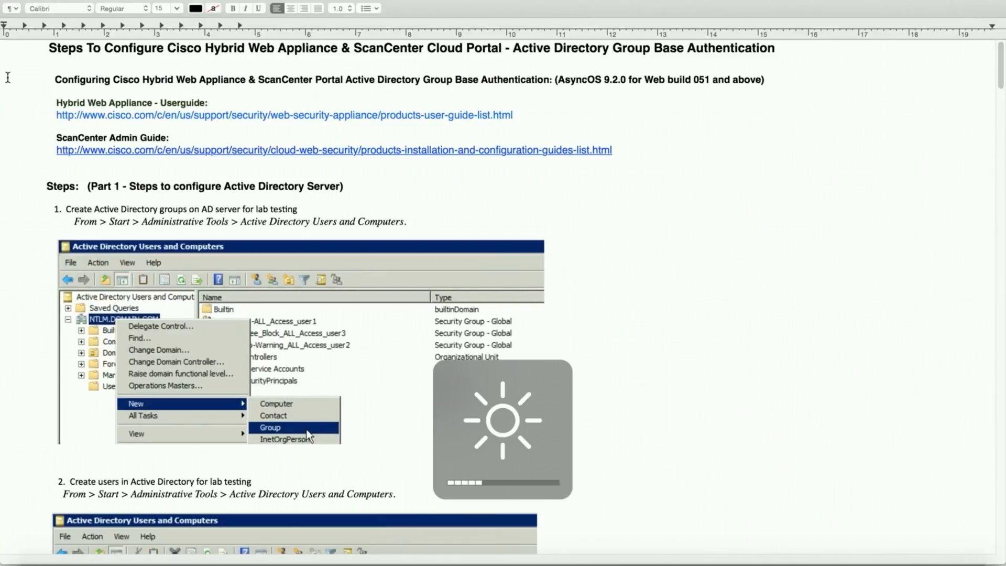
pyautogui.press('F1')
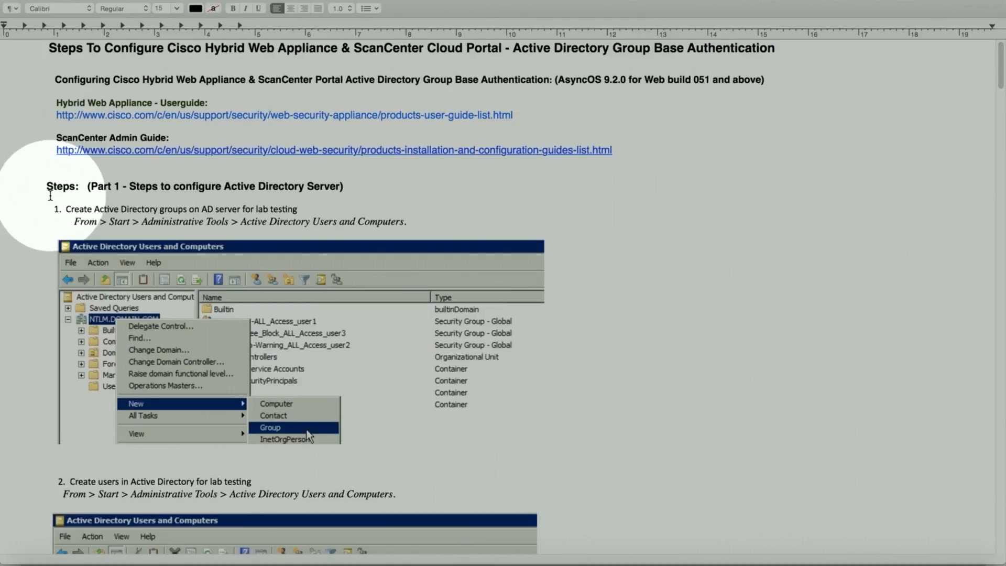
# Step: Scroll the guide past Part 1 steps 1–3 to the 'Steps: (Part 2…)' Hybrid Web Appliance heading
pyautogui.scroll(-5, 53, 194)
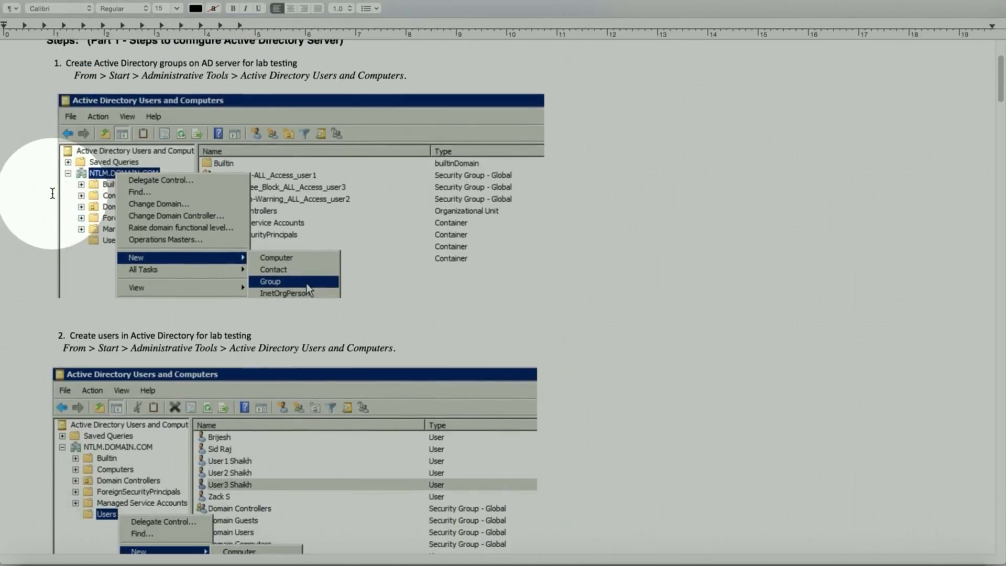
pyautogui.scroll(-4, 65, 171)
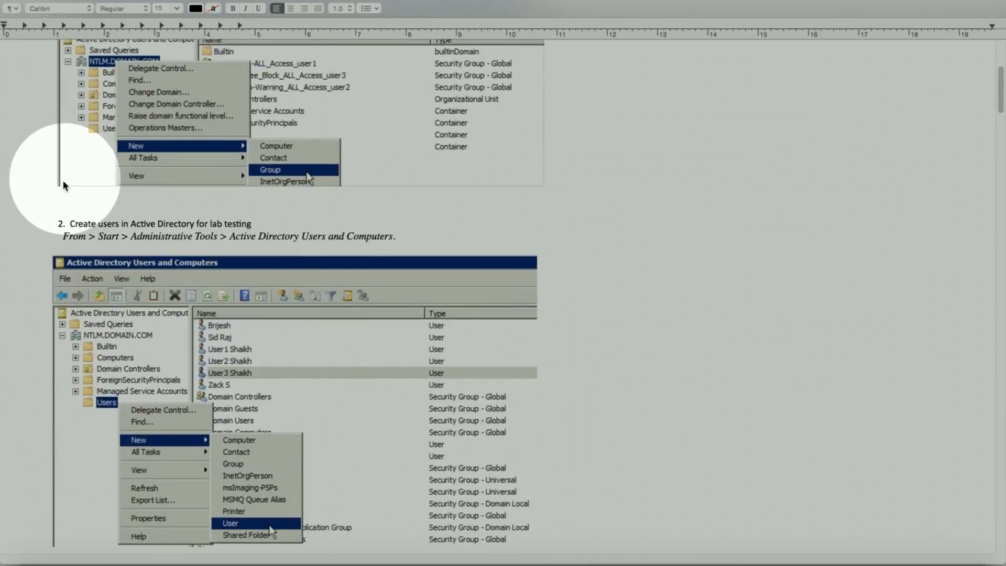
pyautogui.scroll(-2, 63, 181)
pyautogui.scroll(-2, 62, 187)
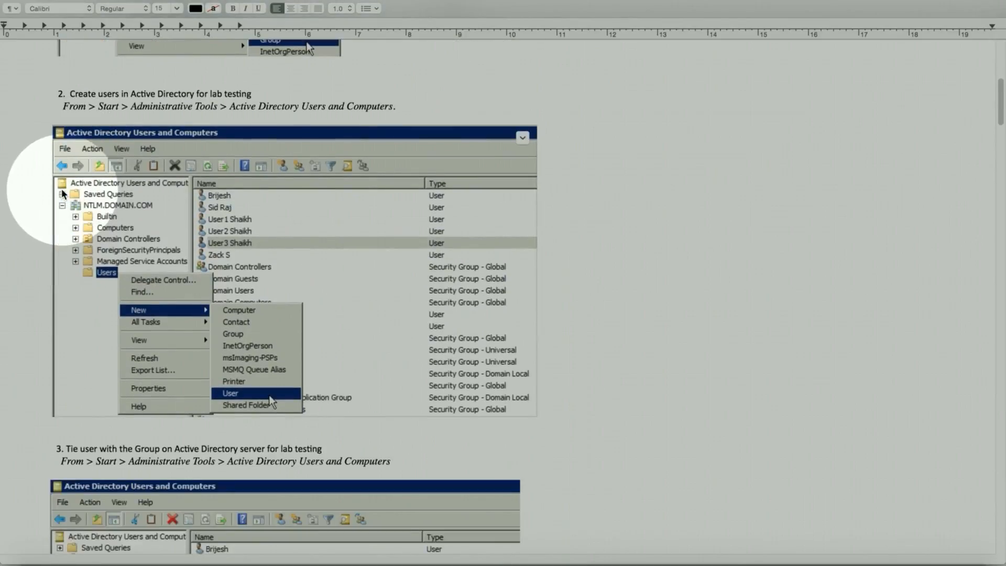
pyautogui.scroll(-6, 62, 193)
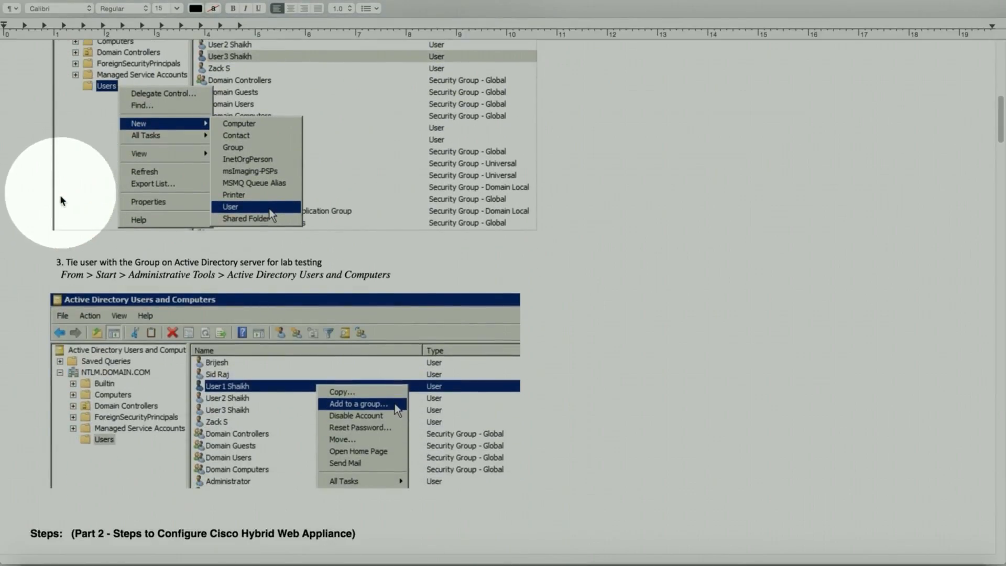
pyautogui.scroll(-8, 68, 272)
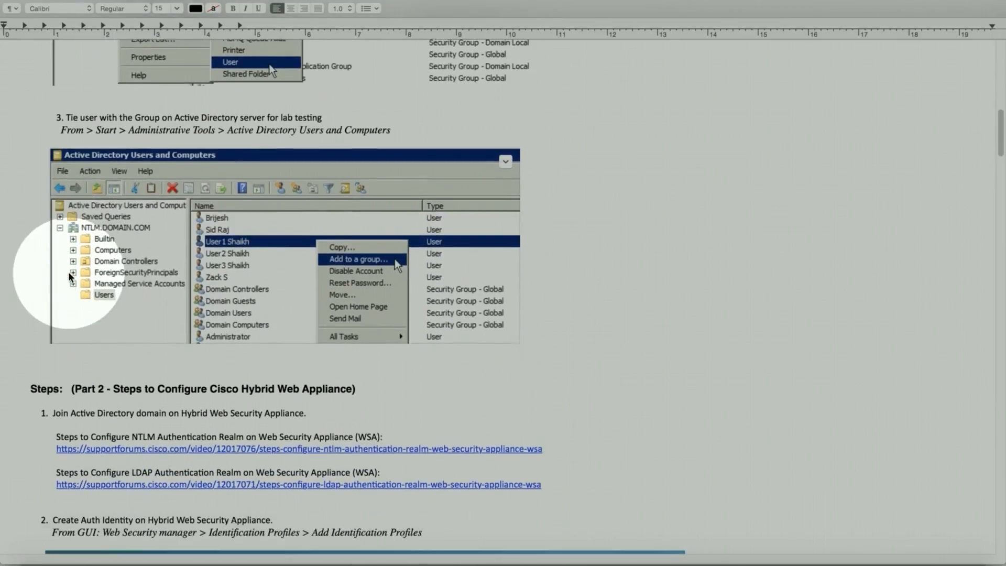
pyautogui.scroll(-1, 67, 270)
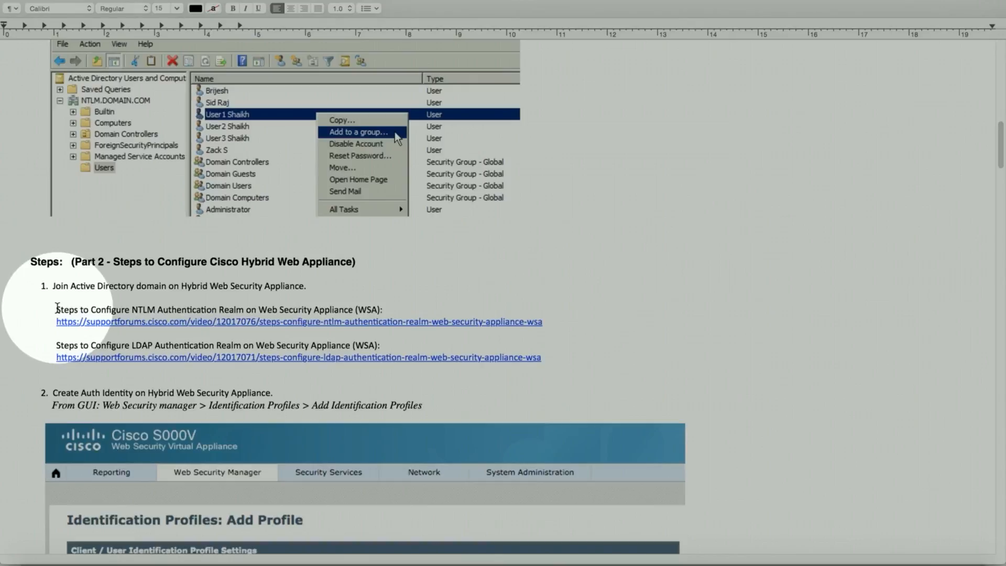
pyautogui.scroll(-5, 57, 308)
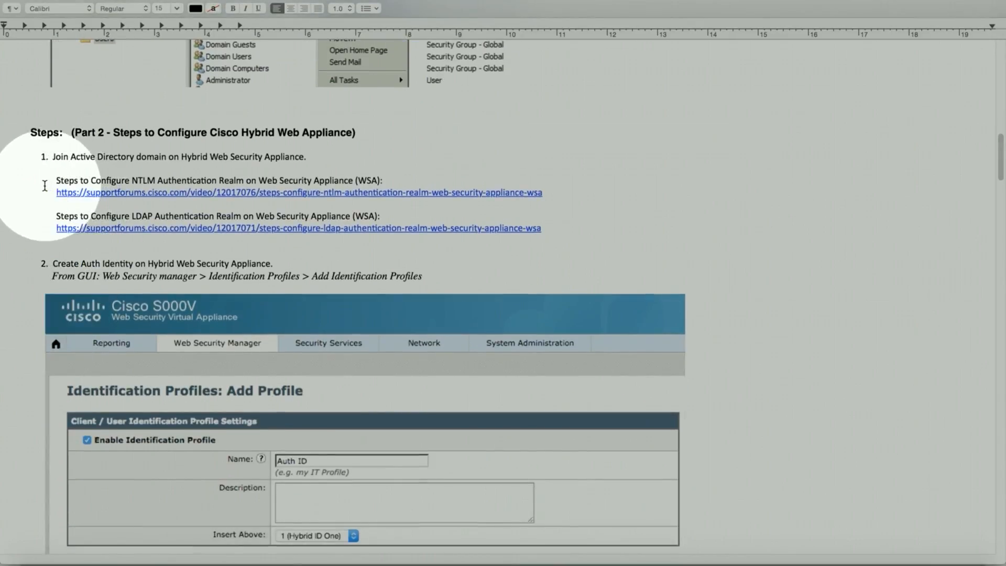
# Step: Scroll past the Identification Profile for subnet 172.18.249.0/24 to the Part 3 ScanCenter Manage Groups section
pyautogui.scroll(-5, 43, 179)
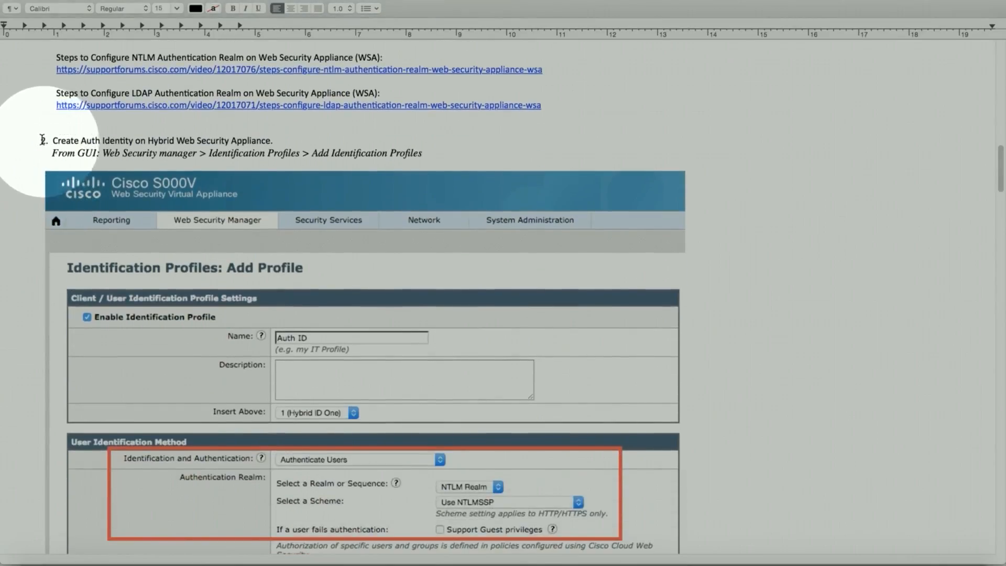
pyautogui.scroll(-6, 43, 146)
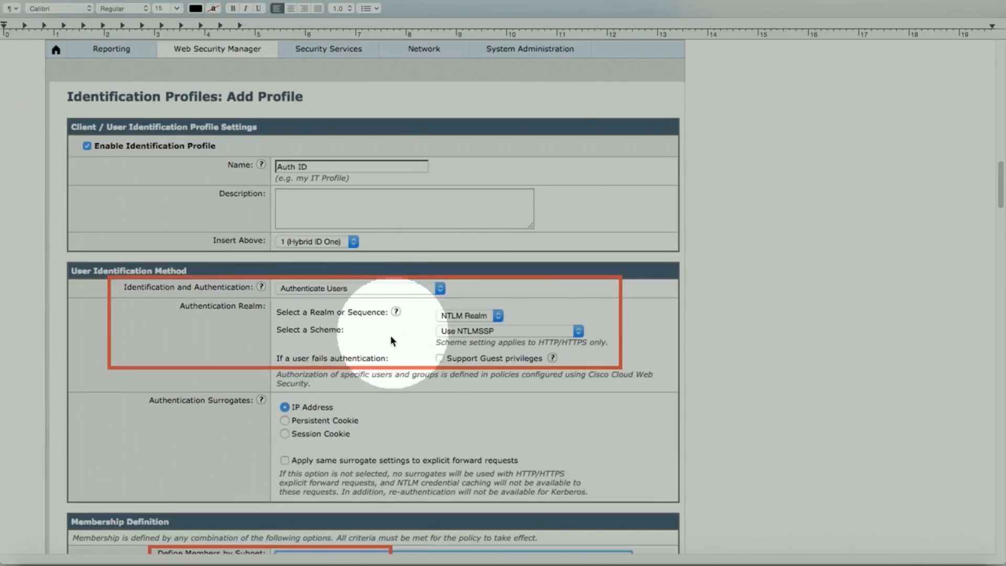
pyautogui.scroll(-3, 385, 370)
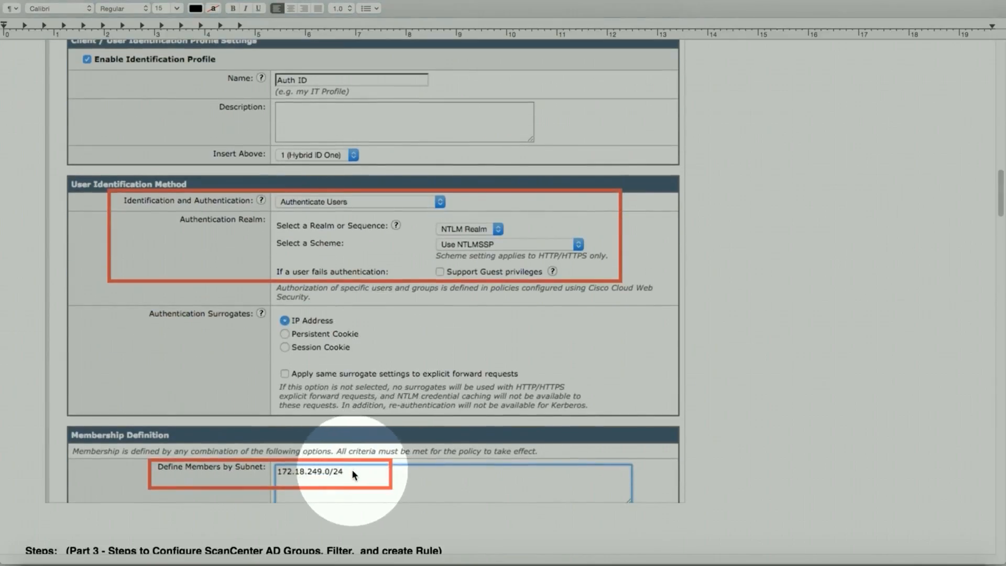
pyautogui.scroll(-3, 317, 362)
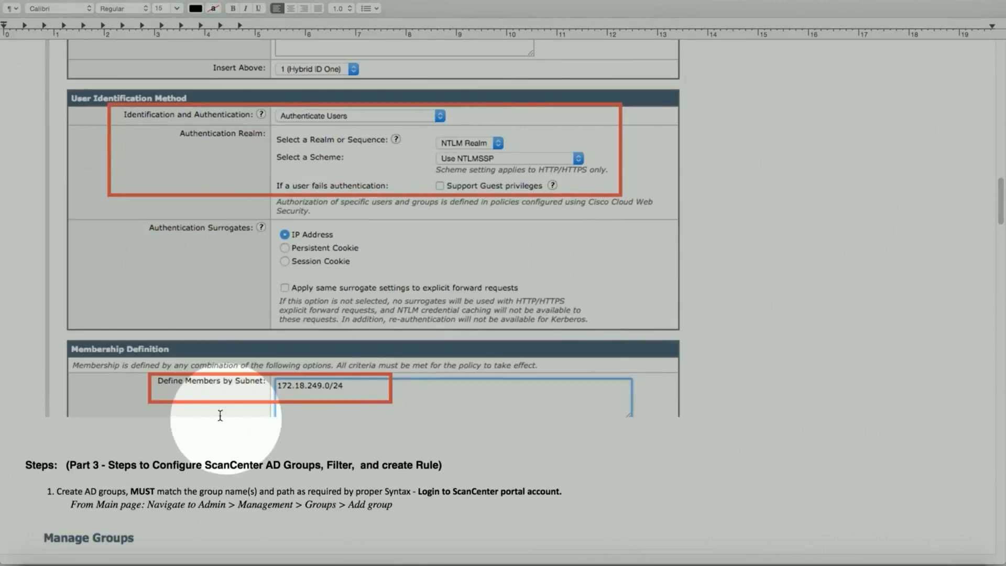
pyautogui.scroll(-9, 103, 296)
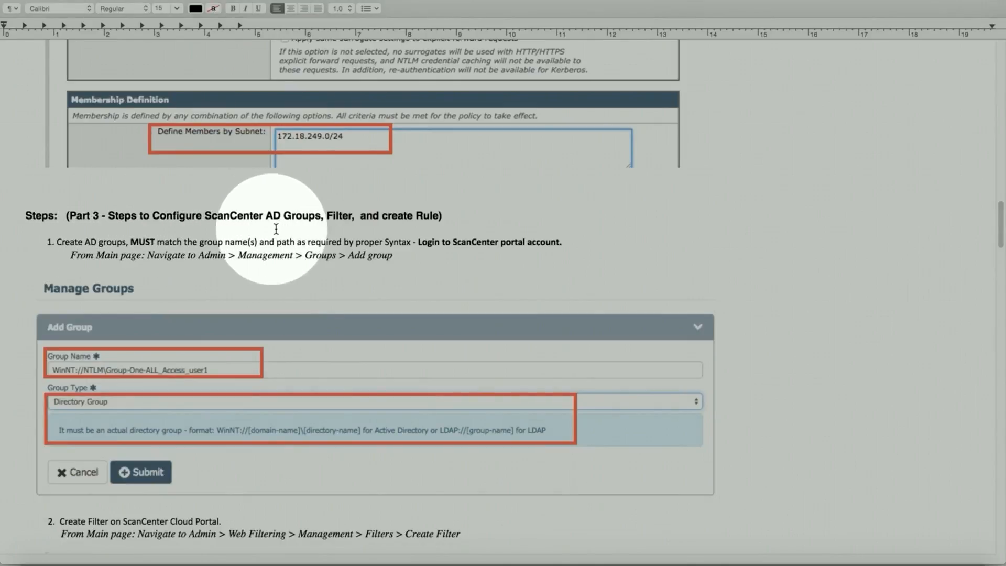
# Step: Scroll past steps 2–4 and the Test User1 rule form to the Troubleshooting - Verification - Caveats list
pyautogui.scroll(-5, 350, 227)
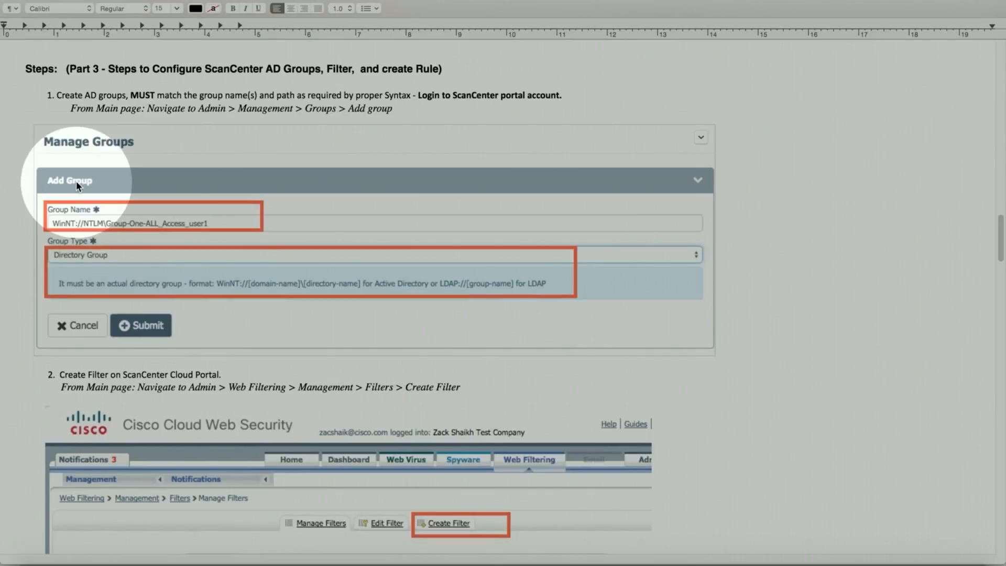
pyautogui.scroll(-5, 40, 225)
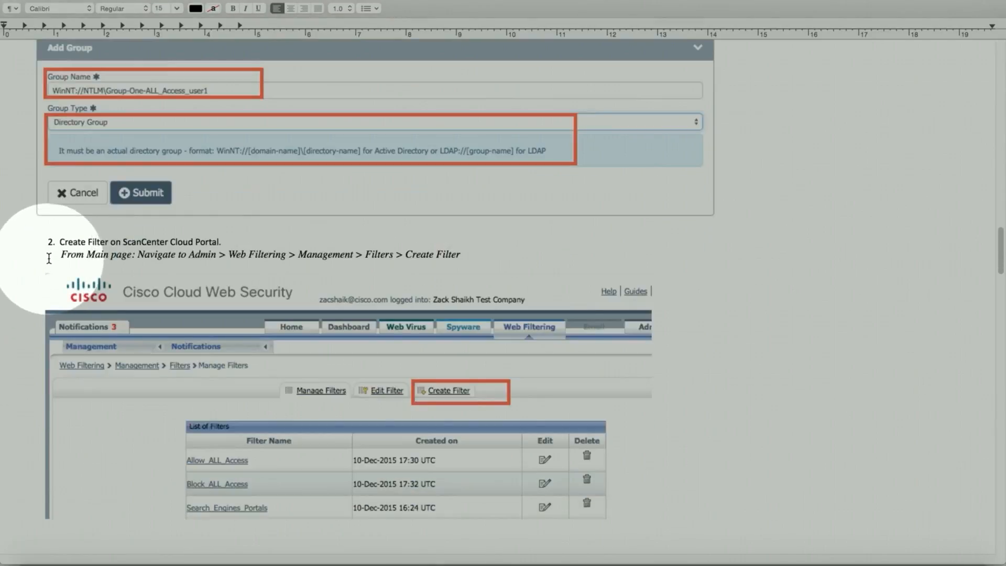
pyautogui.scroll(-10, 49, 257)
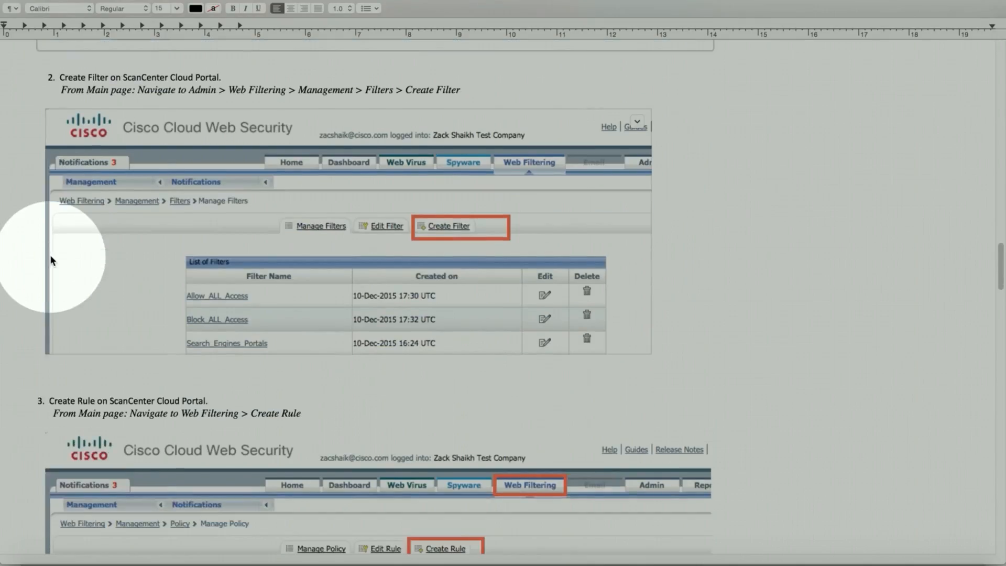
pyautogui.scroll(-2, 52, 255)
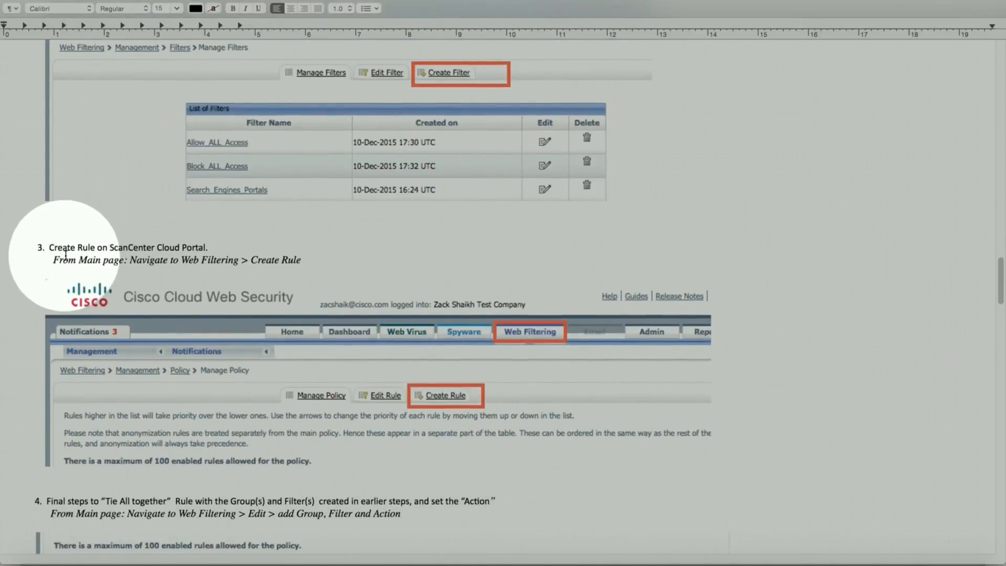
pyautogui.scroll(-1, 47, 236)
pyautogui.scroll(-8, 144, 391)
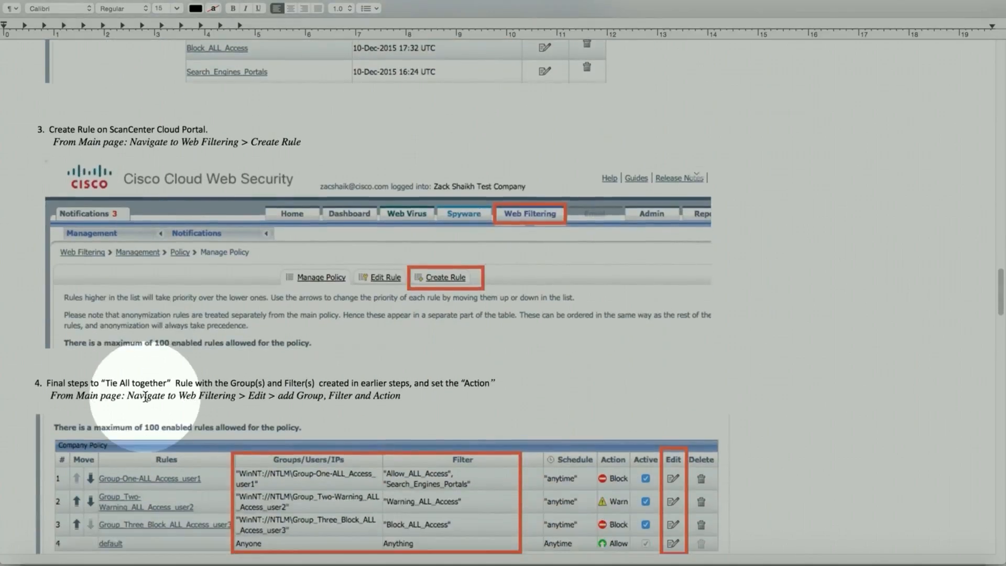
pyautogui.scroll(-2, 143, 389)
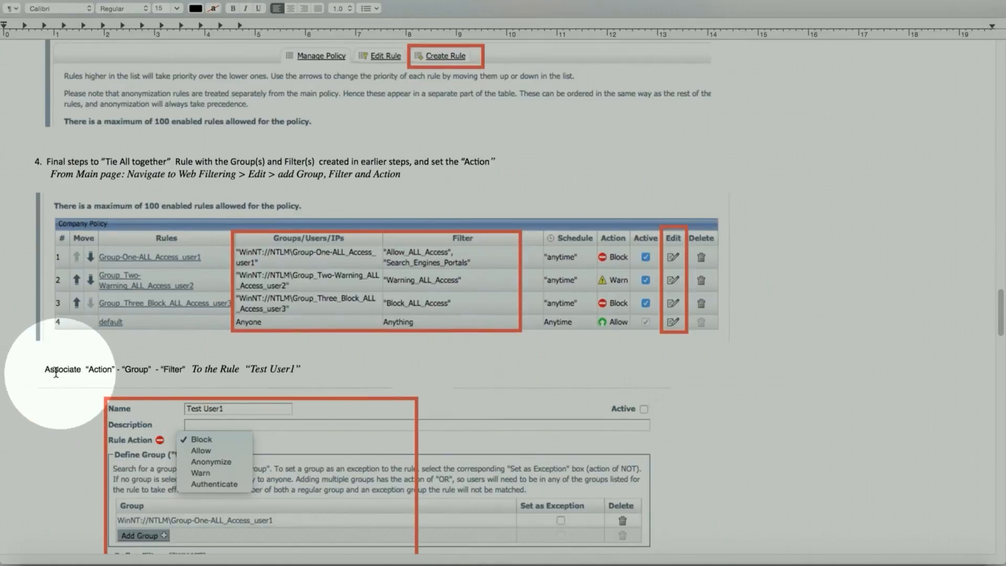
pyautogui.scroll(-3, 124, 373)
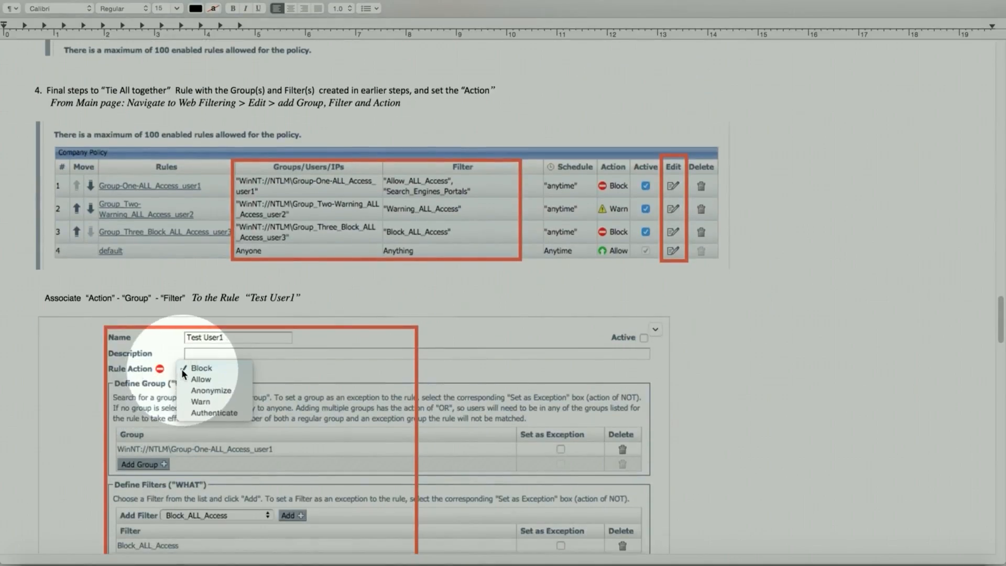
pyautogui.scroll(-2, 105, 373)
pyautogui.scroll(-2, 92, 403)
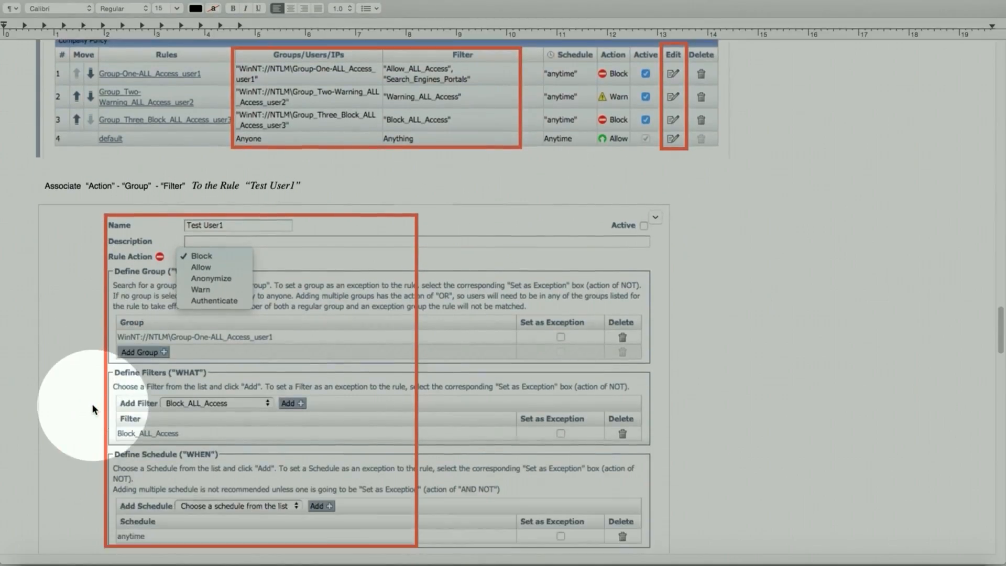
pyautogui.scroll(-3, 83, 455)
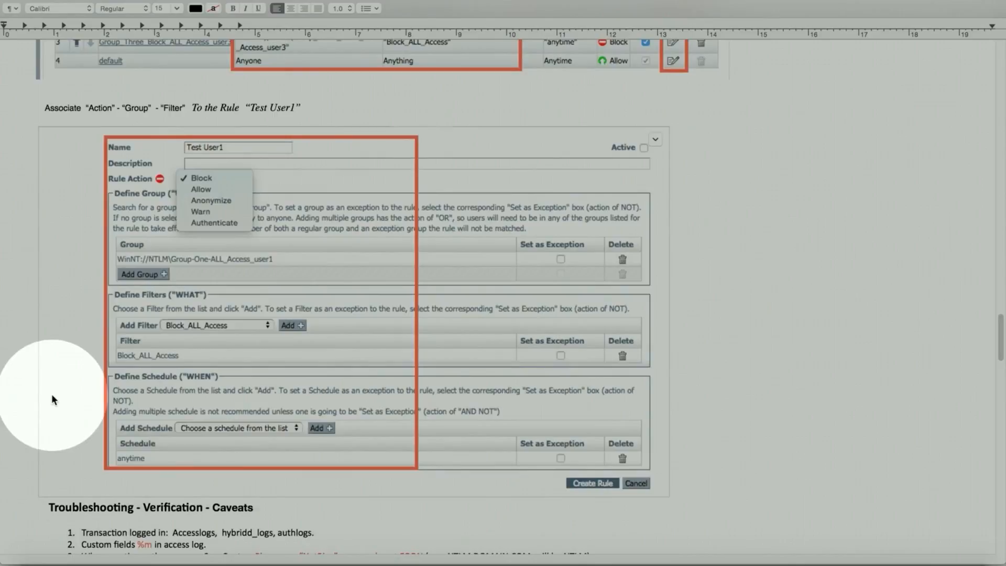
pyautogui.scroll(-8, 51, 399)
pyautogui.scroll(1, 59, 350)
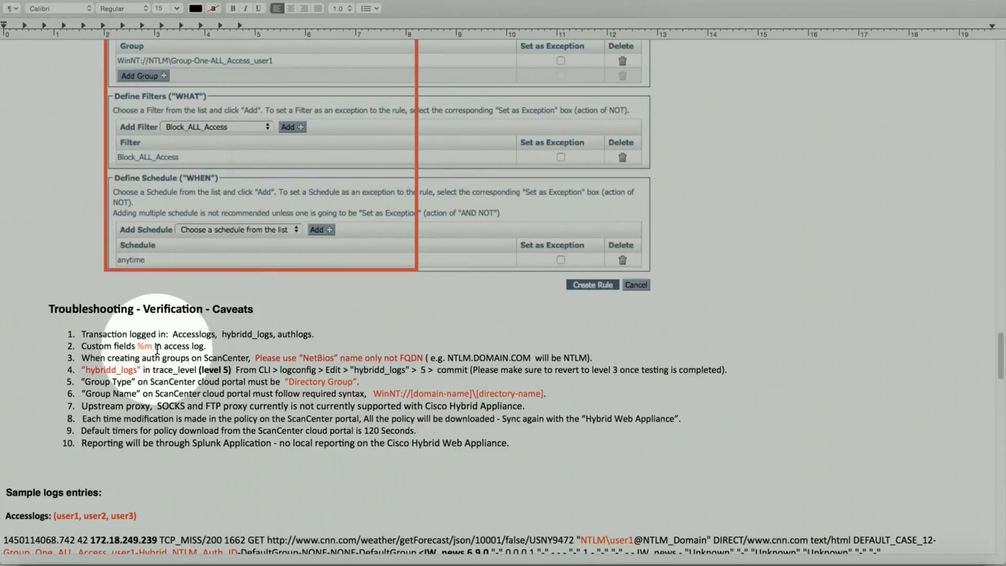
# Step: Mark the word 'NetBios' in the third caveat, then scroll on toward the sample log entries
pyautogui.scroll(-3, 157, 350)
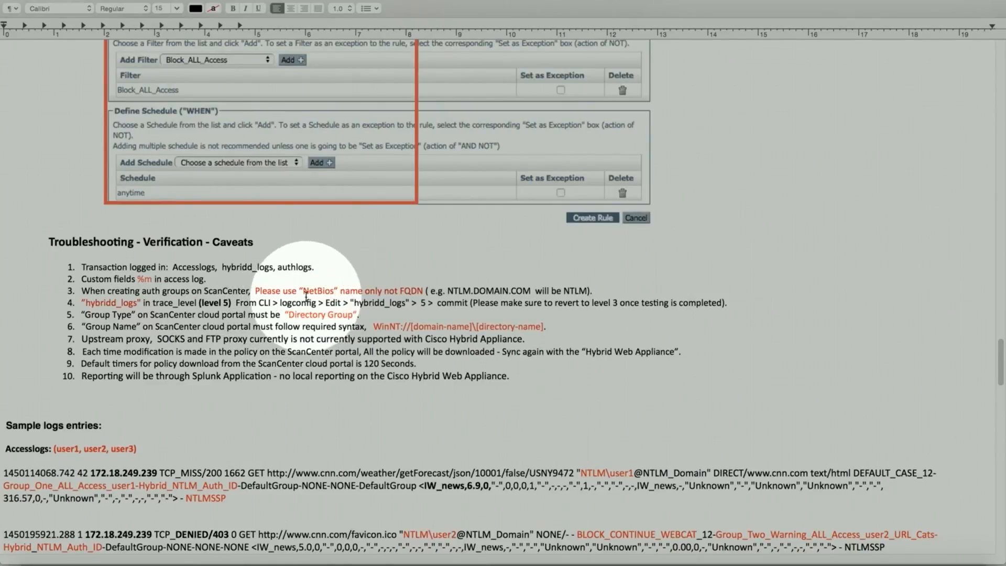
pyautogui.doubleClick(303, 291)
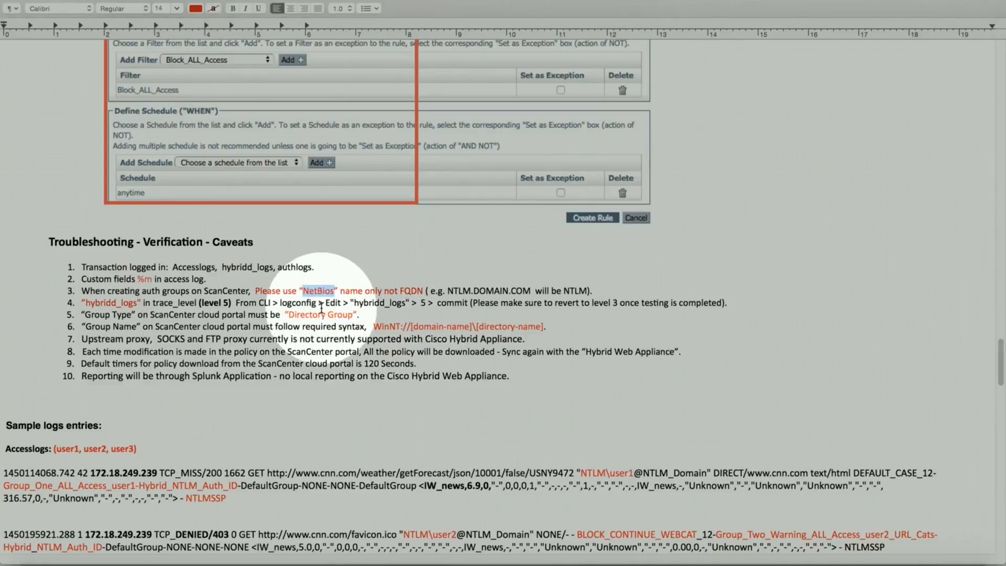
pyautogui.scroll(3, 240, 254)
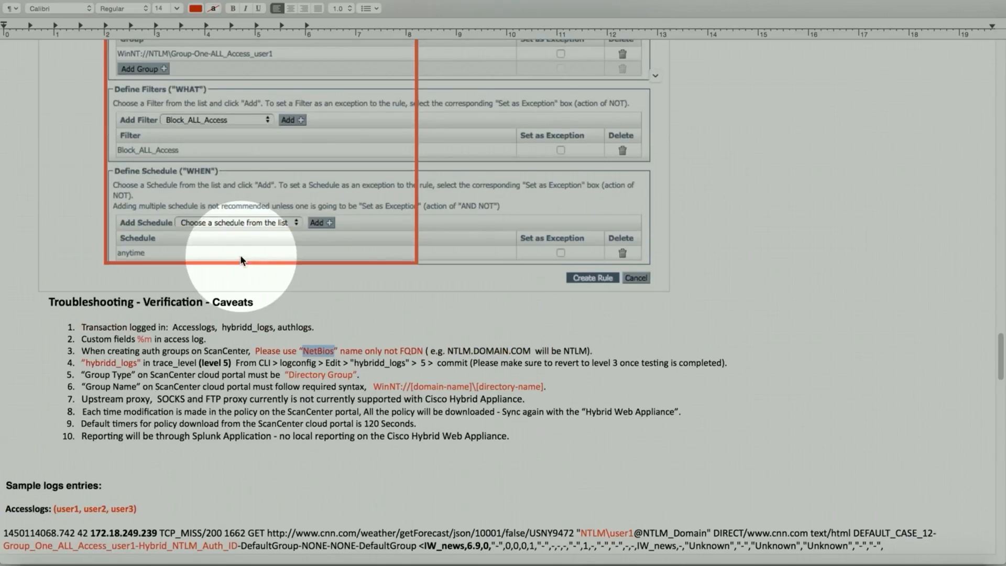
pyautogui.scroll(1, 240, 259)
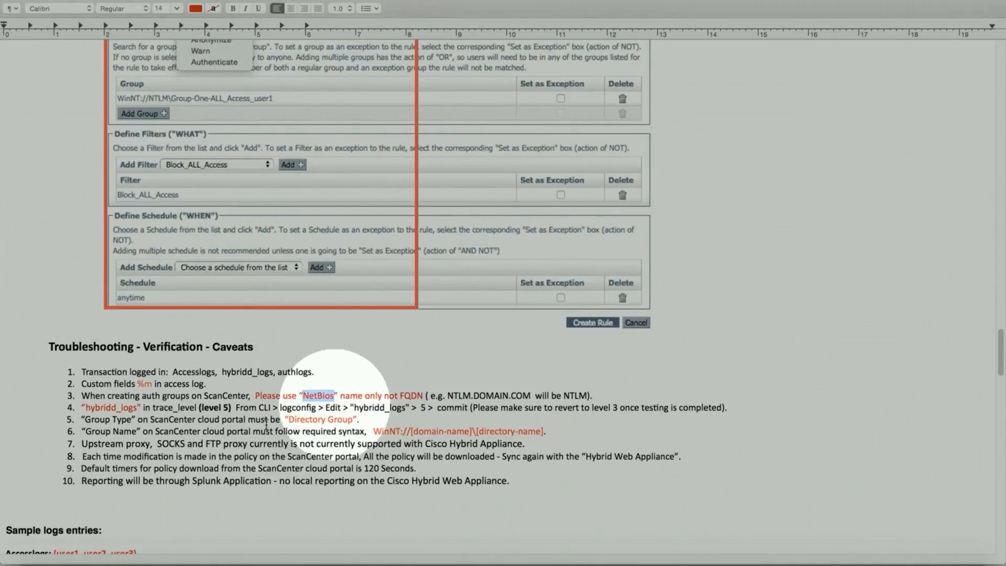
pyautogui.scroll(-3, 202, 436)
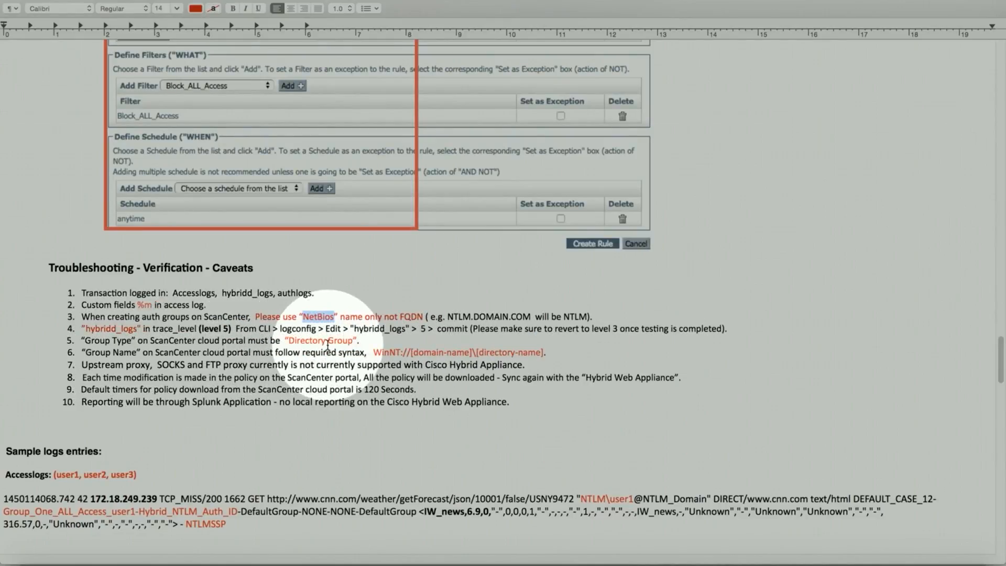
pyautogui.scroll(-4, 328, 344)
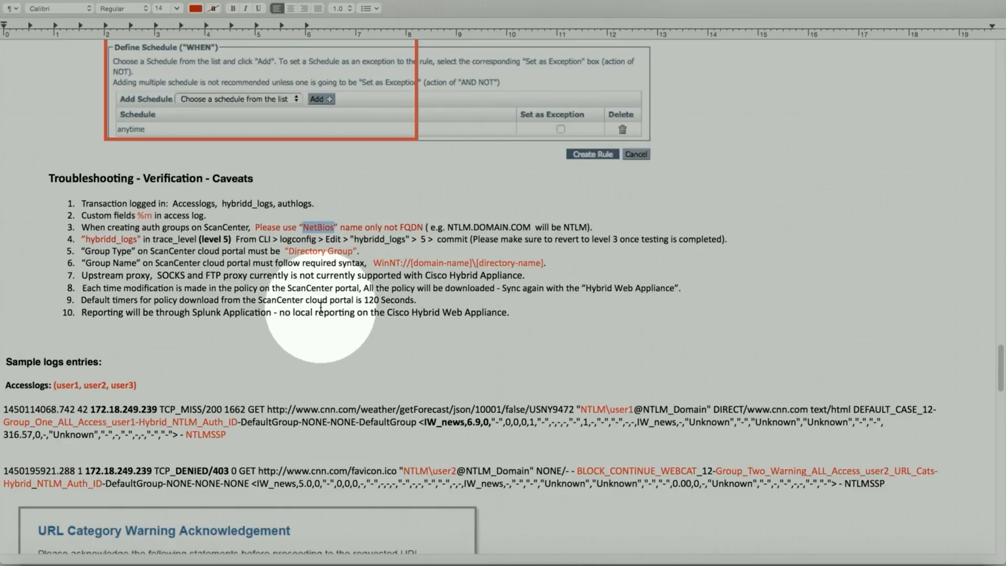
# Step: Scroll through the warned and blocked users' access logs and warning/block page images to the Hybrid_Log trace
pyautogui.scroll(-5, 320, 306)
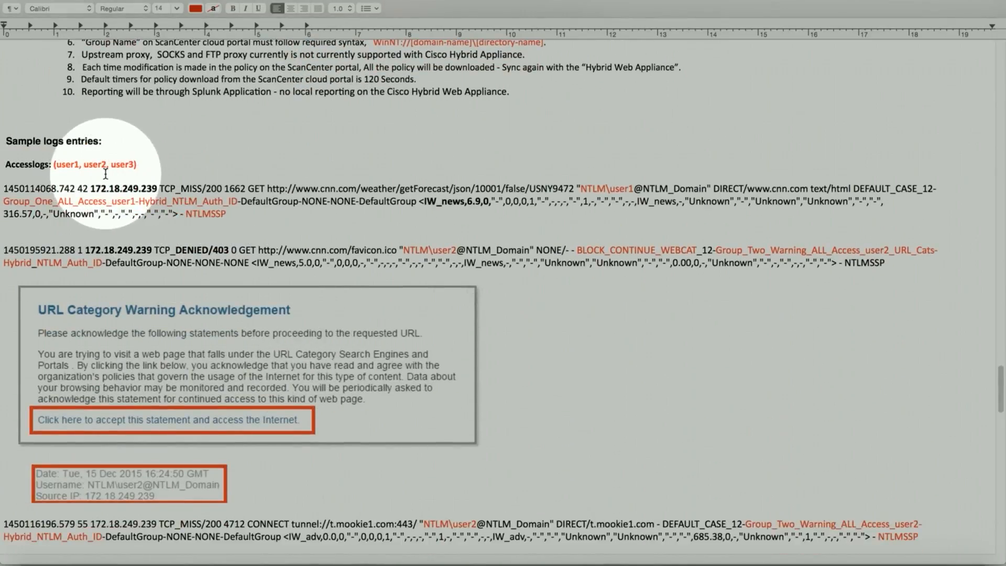
pyautogui.scroll(-1, 113, 175)
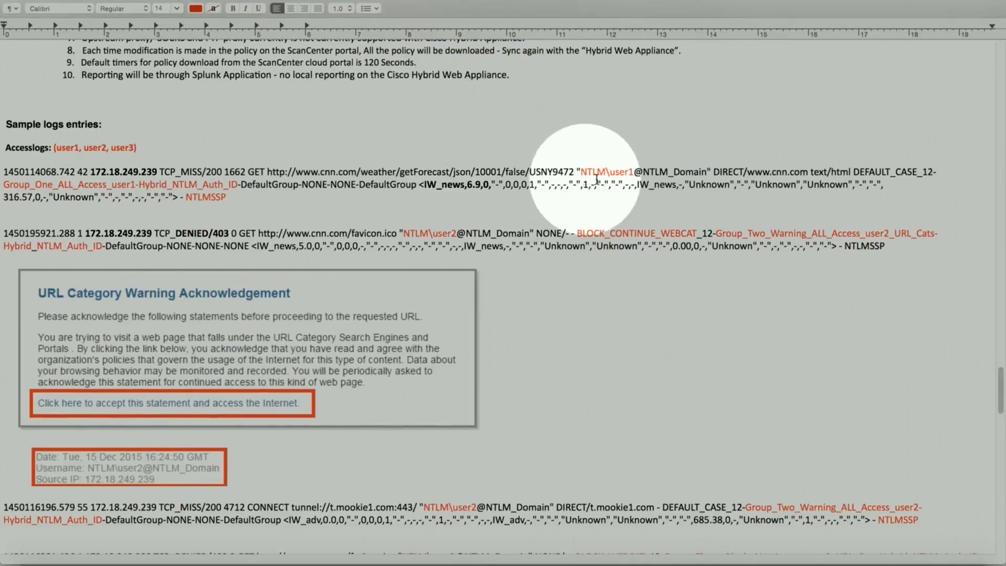
pyautogui.scroll(-5, 314, 241)
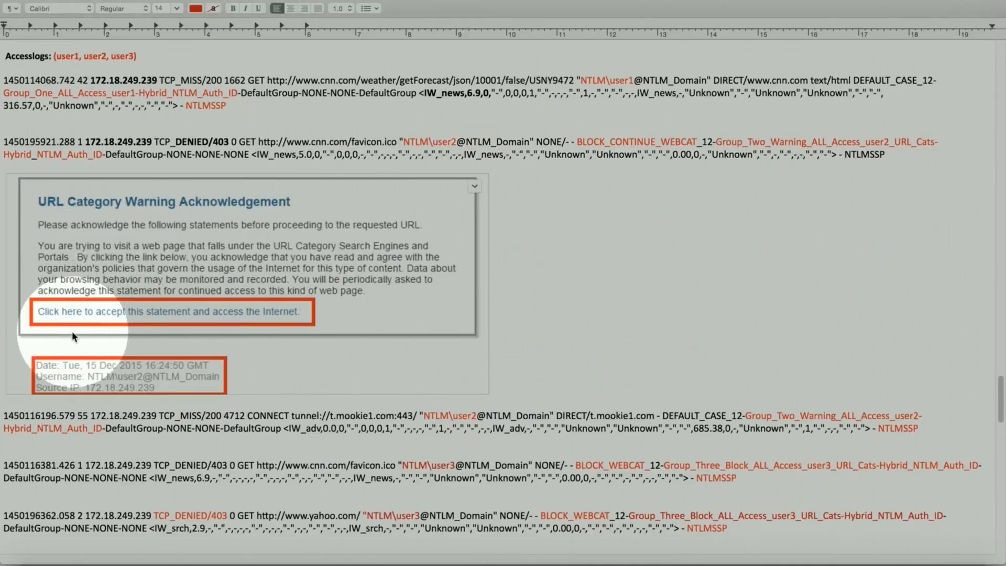
pyautogui.scroll(-3, 71, 328)
pyautogui.scroll(-8, 71, 318)
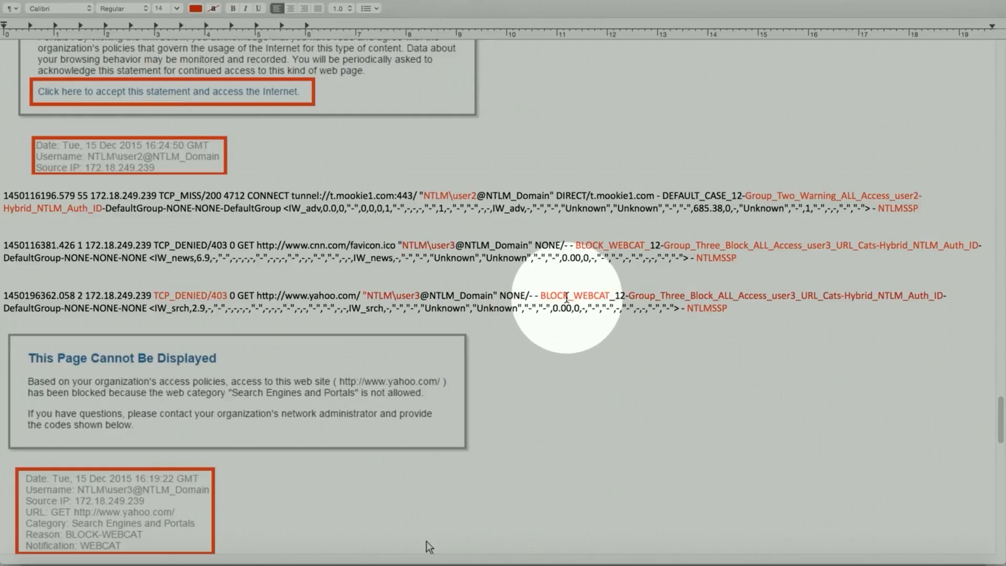
pyautogui.scroll(-4, 152, 309)
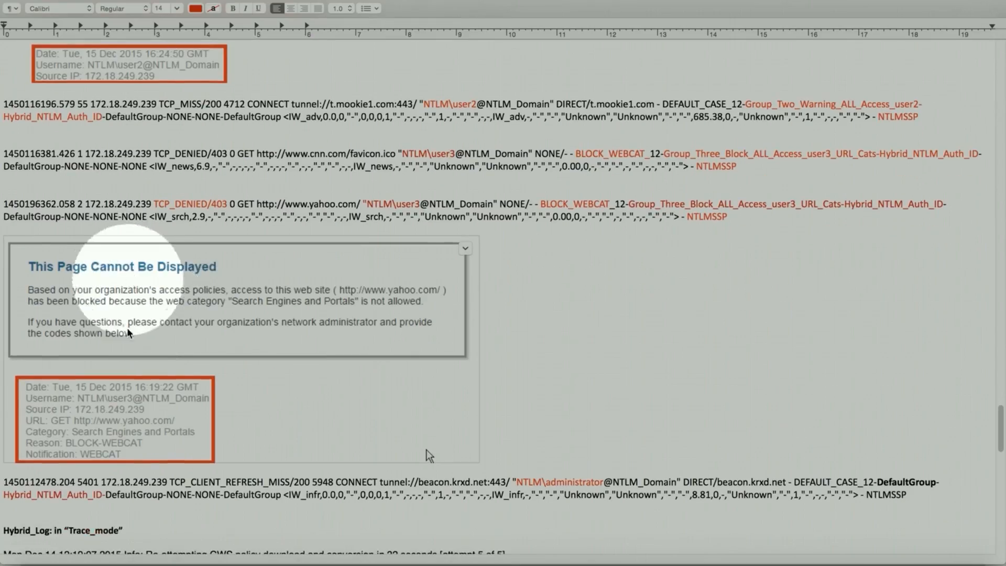
pyautogui.scroll(-4, 93, 358)
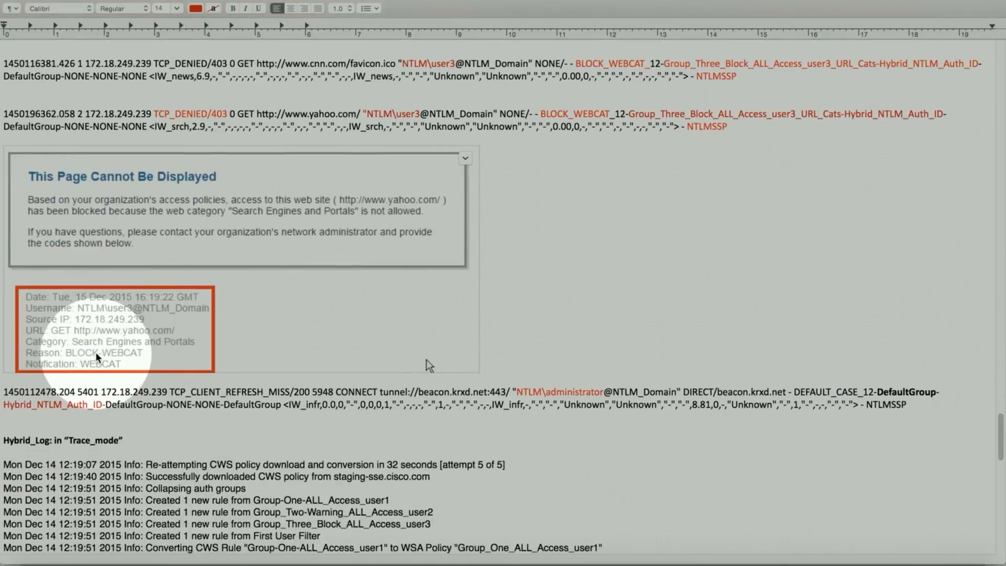
pyautogui.scroll(-5, 78, 278)
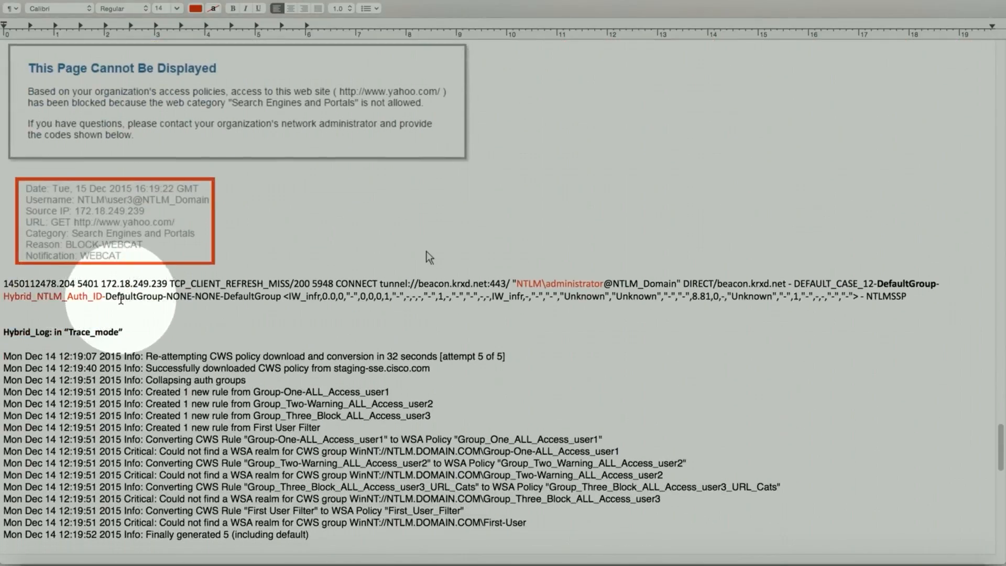
pyautogui.scroll(-6, 77, 262)
pyautogui.scroll(-4, 77, 234)
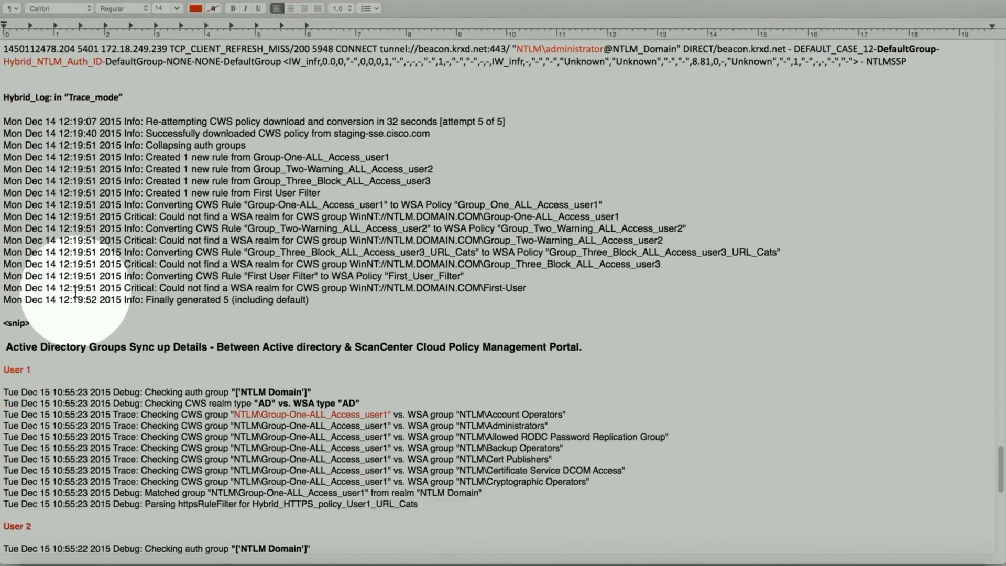
# Step: Scroll through the User 1–3 AD group sync logs, then drag the scrollbar back to the document's top
pyautogui.scroll(-9, 77, 272)
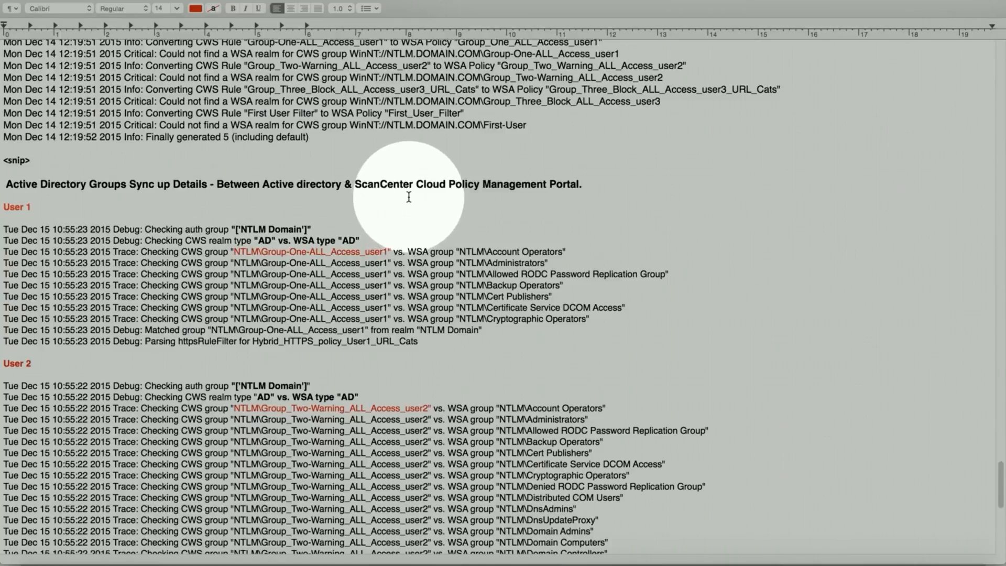
pyautogui.scroll(-5, 472, 236)
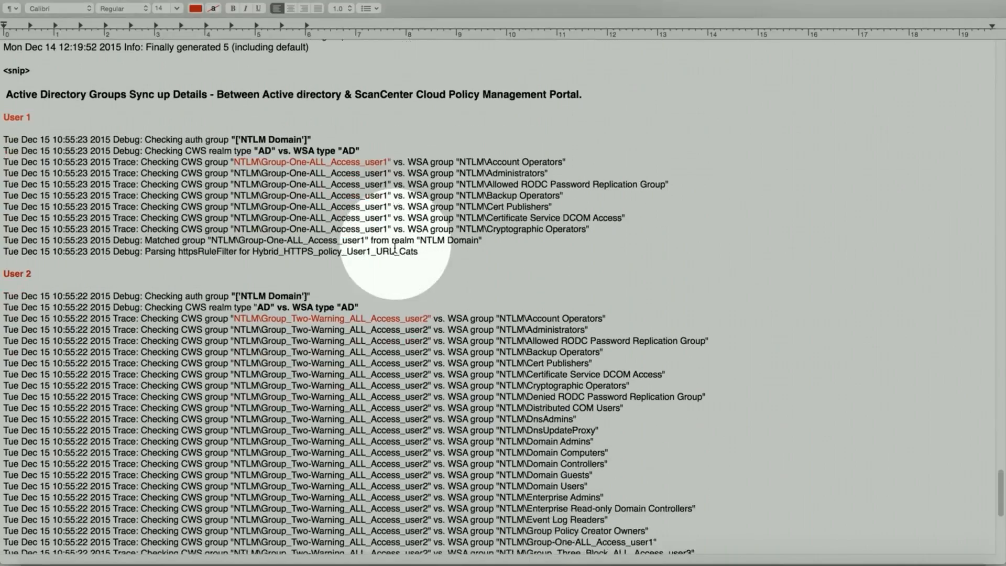
pyautogui.scroll(-10, 390, 250)
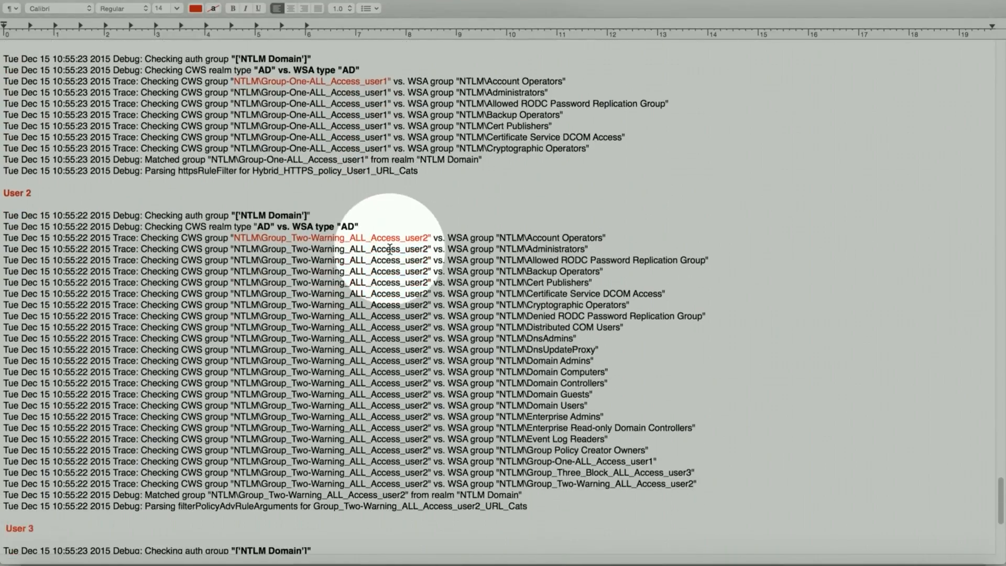
pyautogui.scroll(-5, 390, 250)
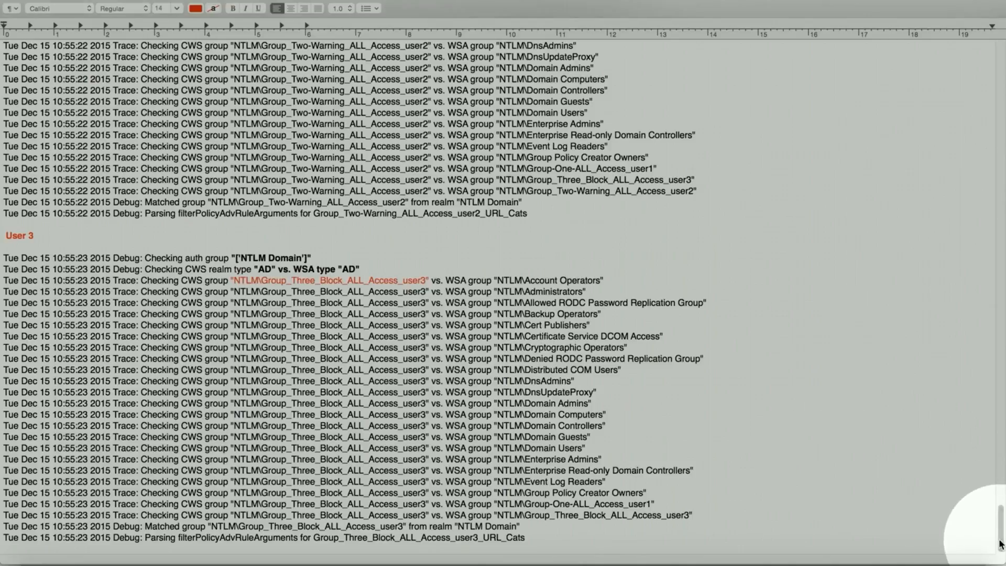
pyautogui.moveTo(1000, 545); pyautogui.dragTo(1000, 68)
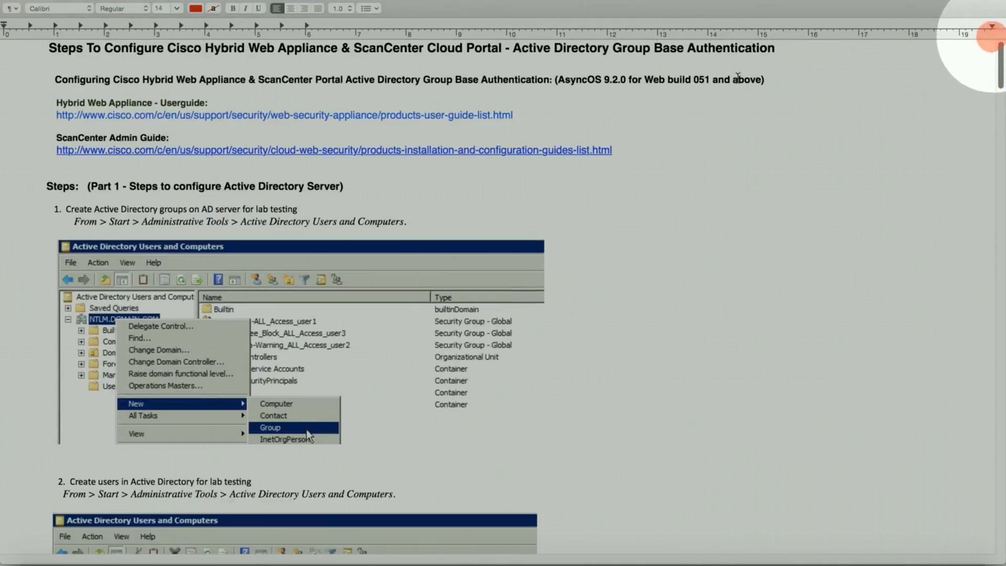